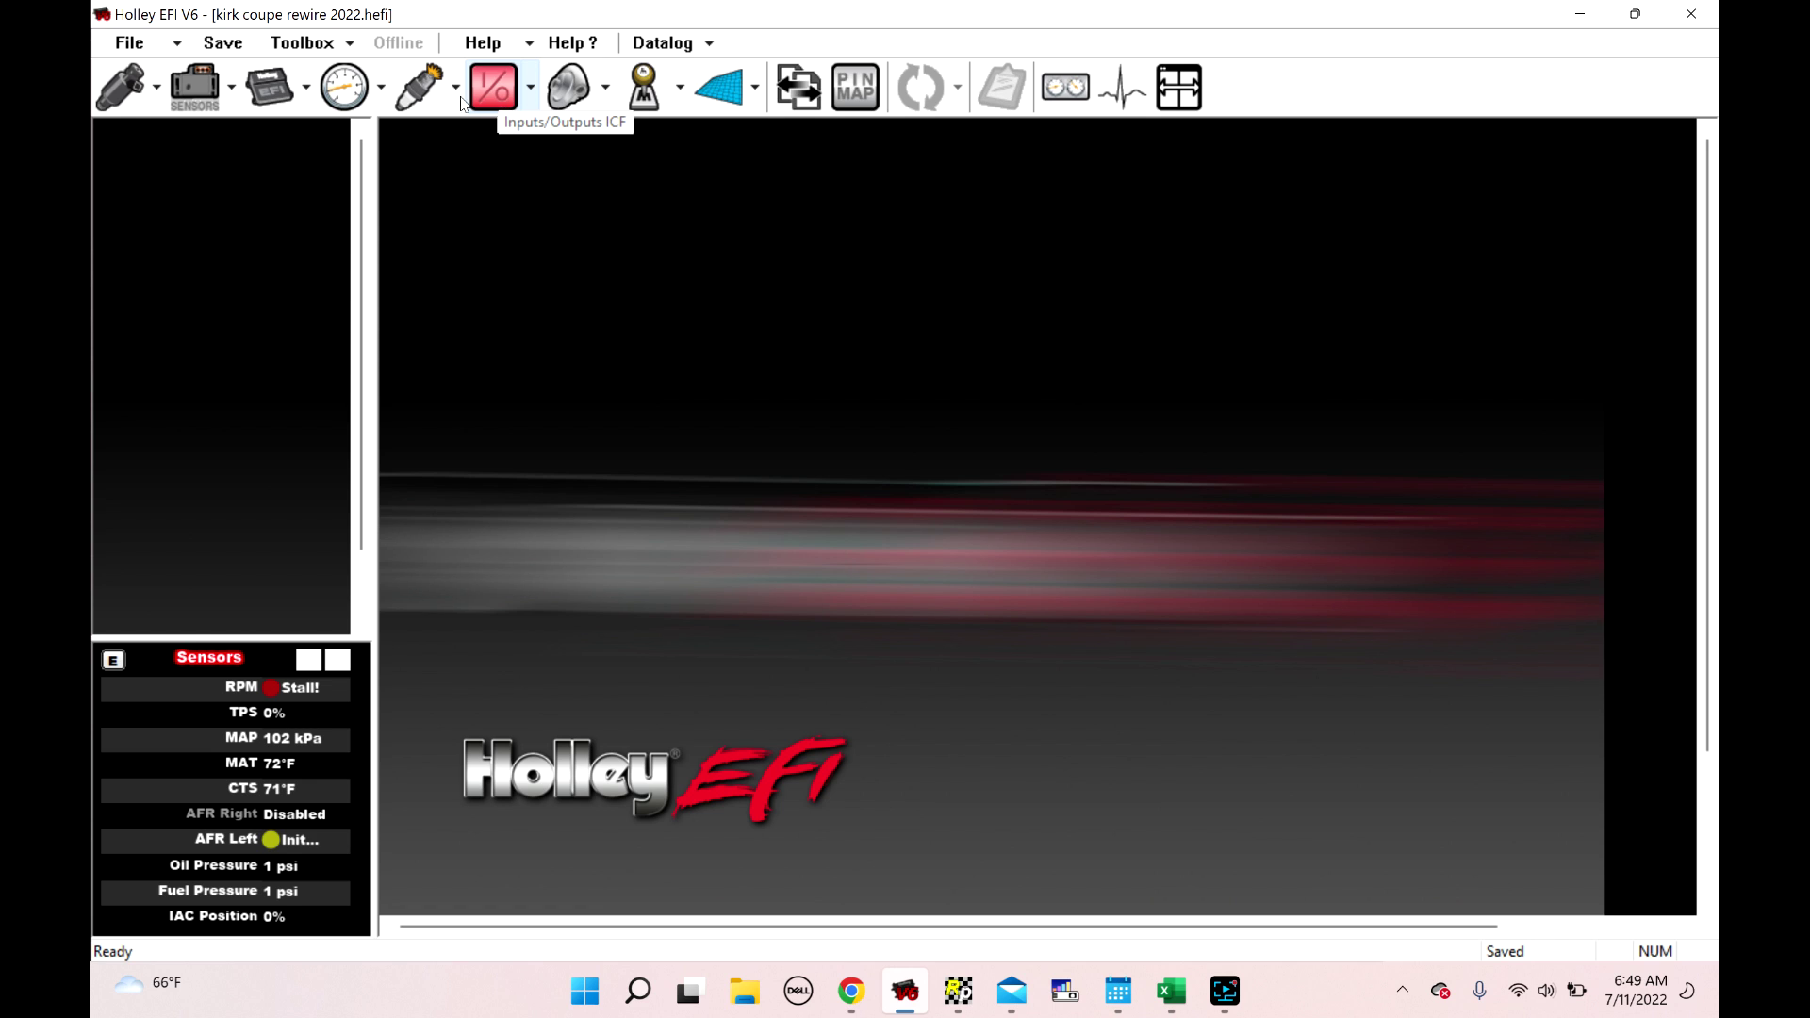
Browse the IO folder of the Individual Configuration Library for available I/O config files, without adding one
{"action": "left_click", "coordinate": [303, 42]}
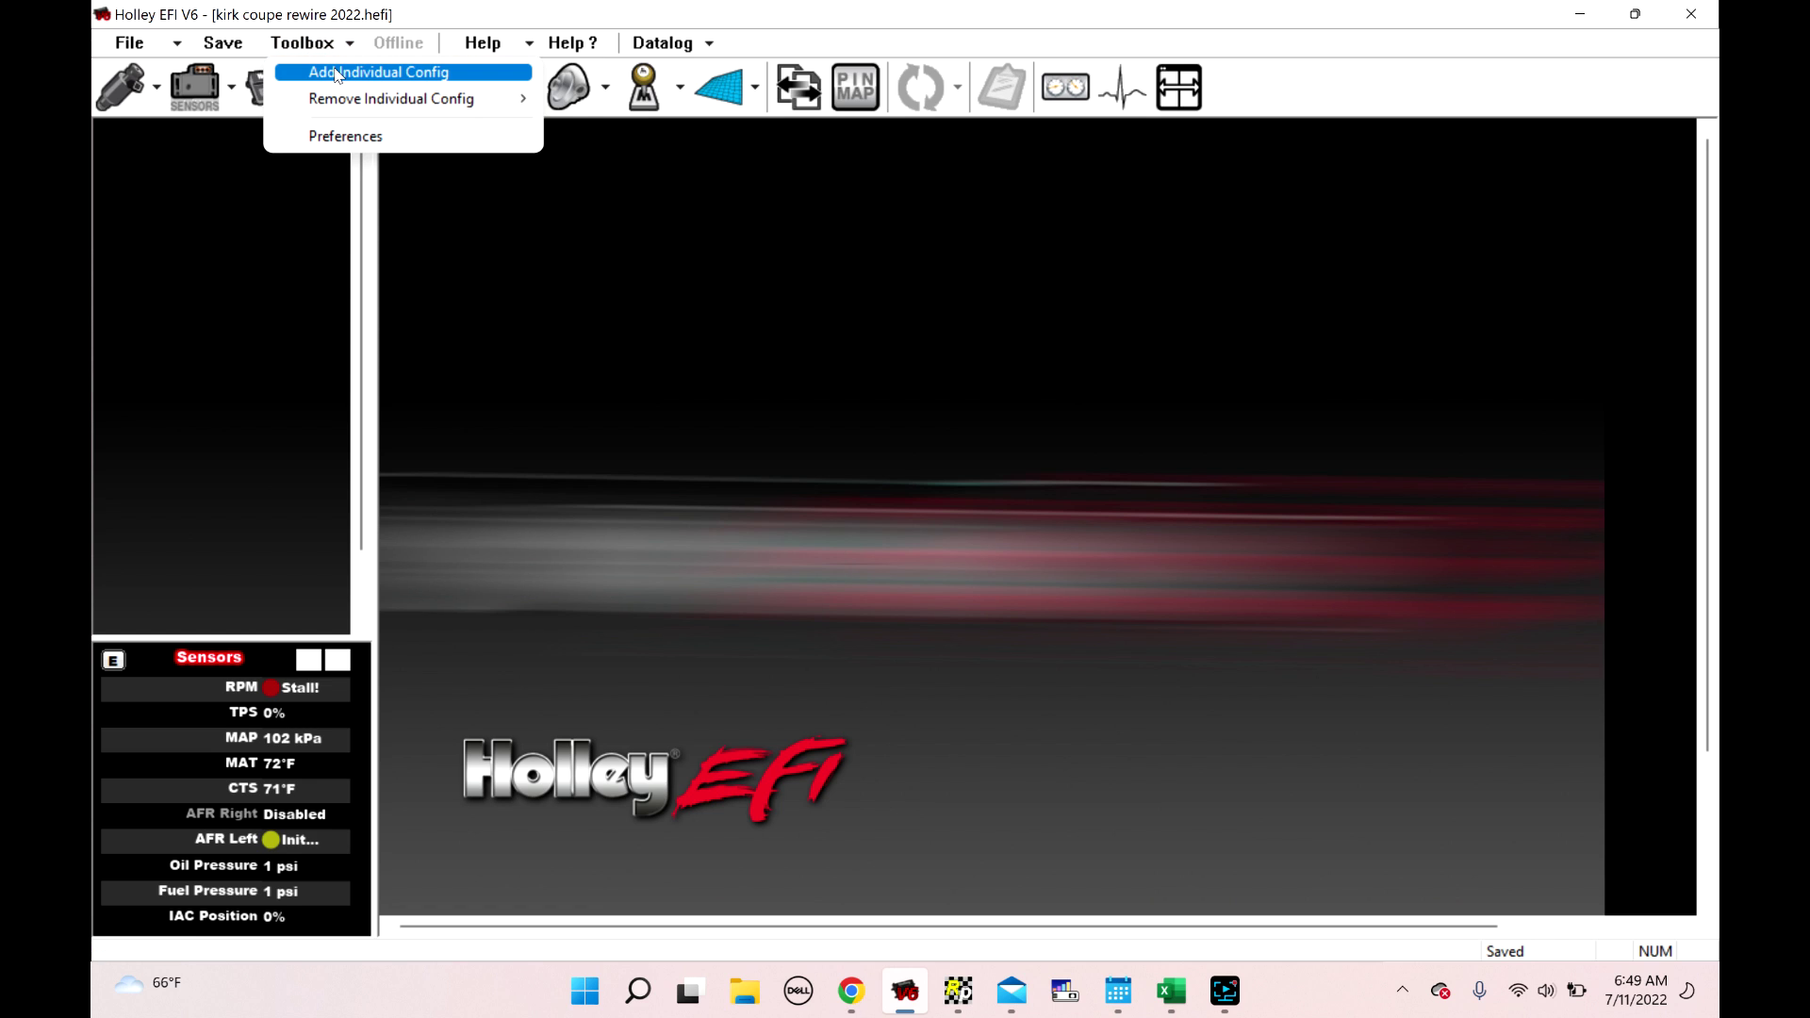
{"action": "mouse_move", "coordinate": [363, 104]}
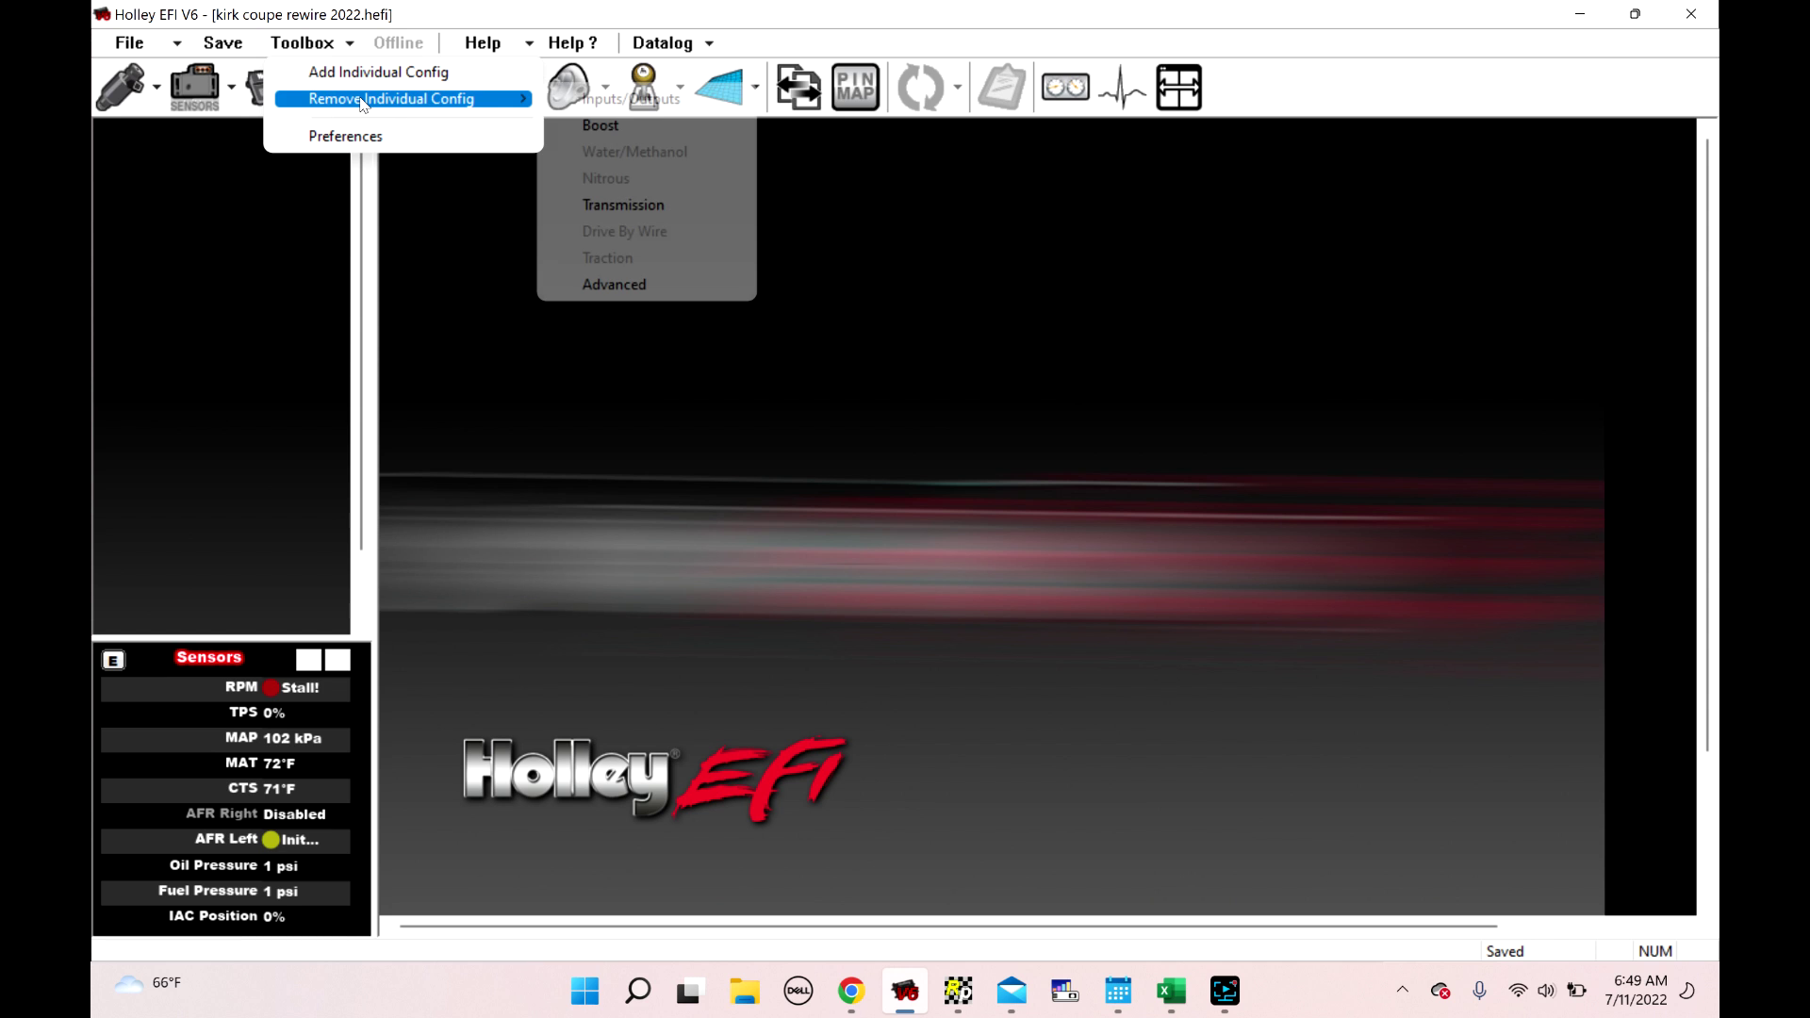
{"action": "left_click", "coordinate": [372, 72]}
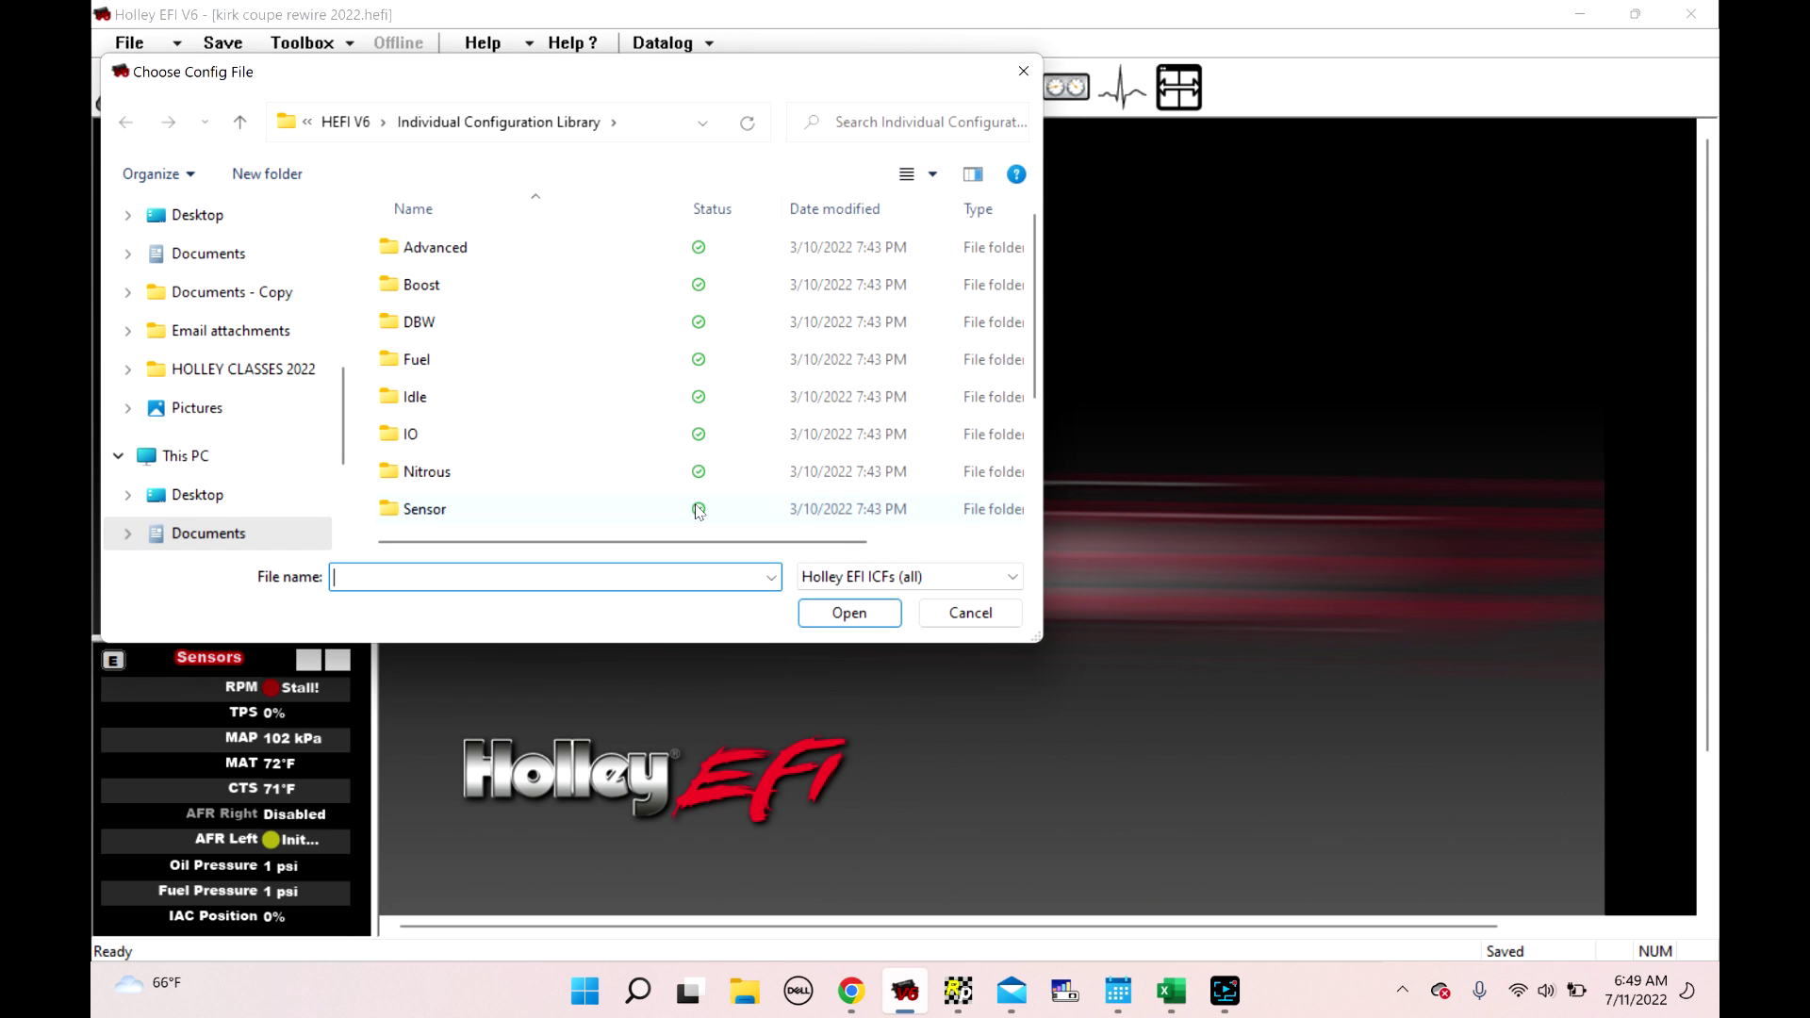
{"action": "double_click", "coordinate": [436, 439]}
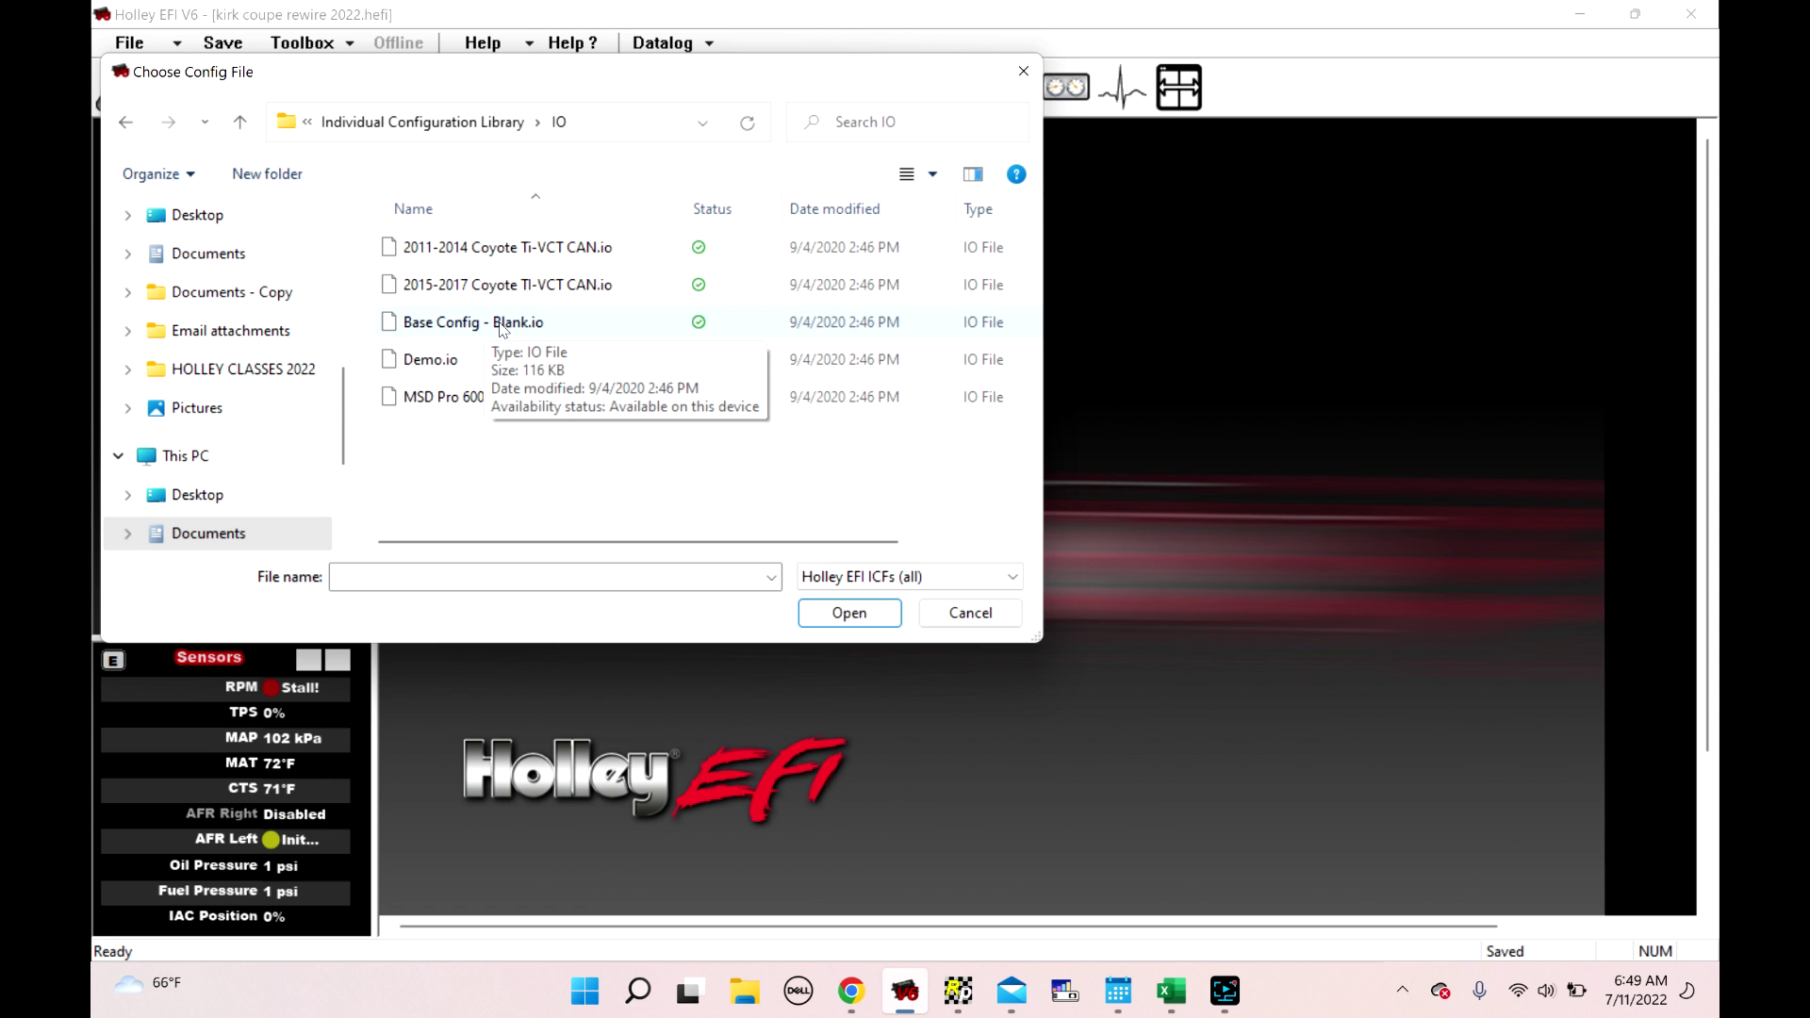
{"action": "left_click", "coordinate": [971, 613]}
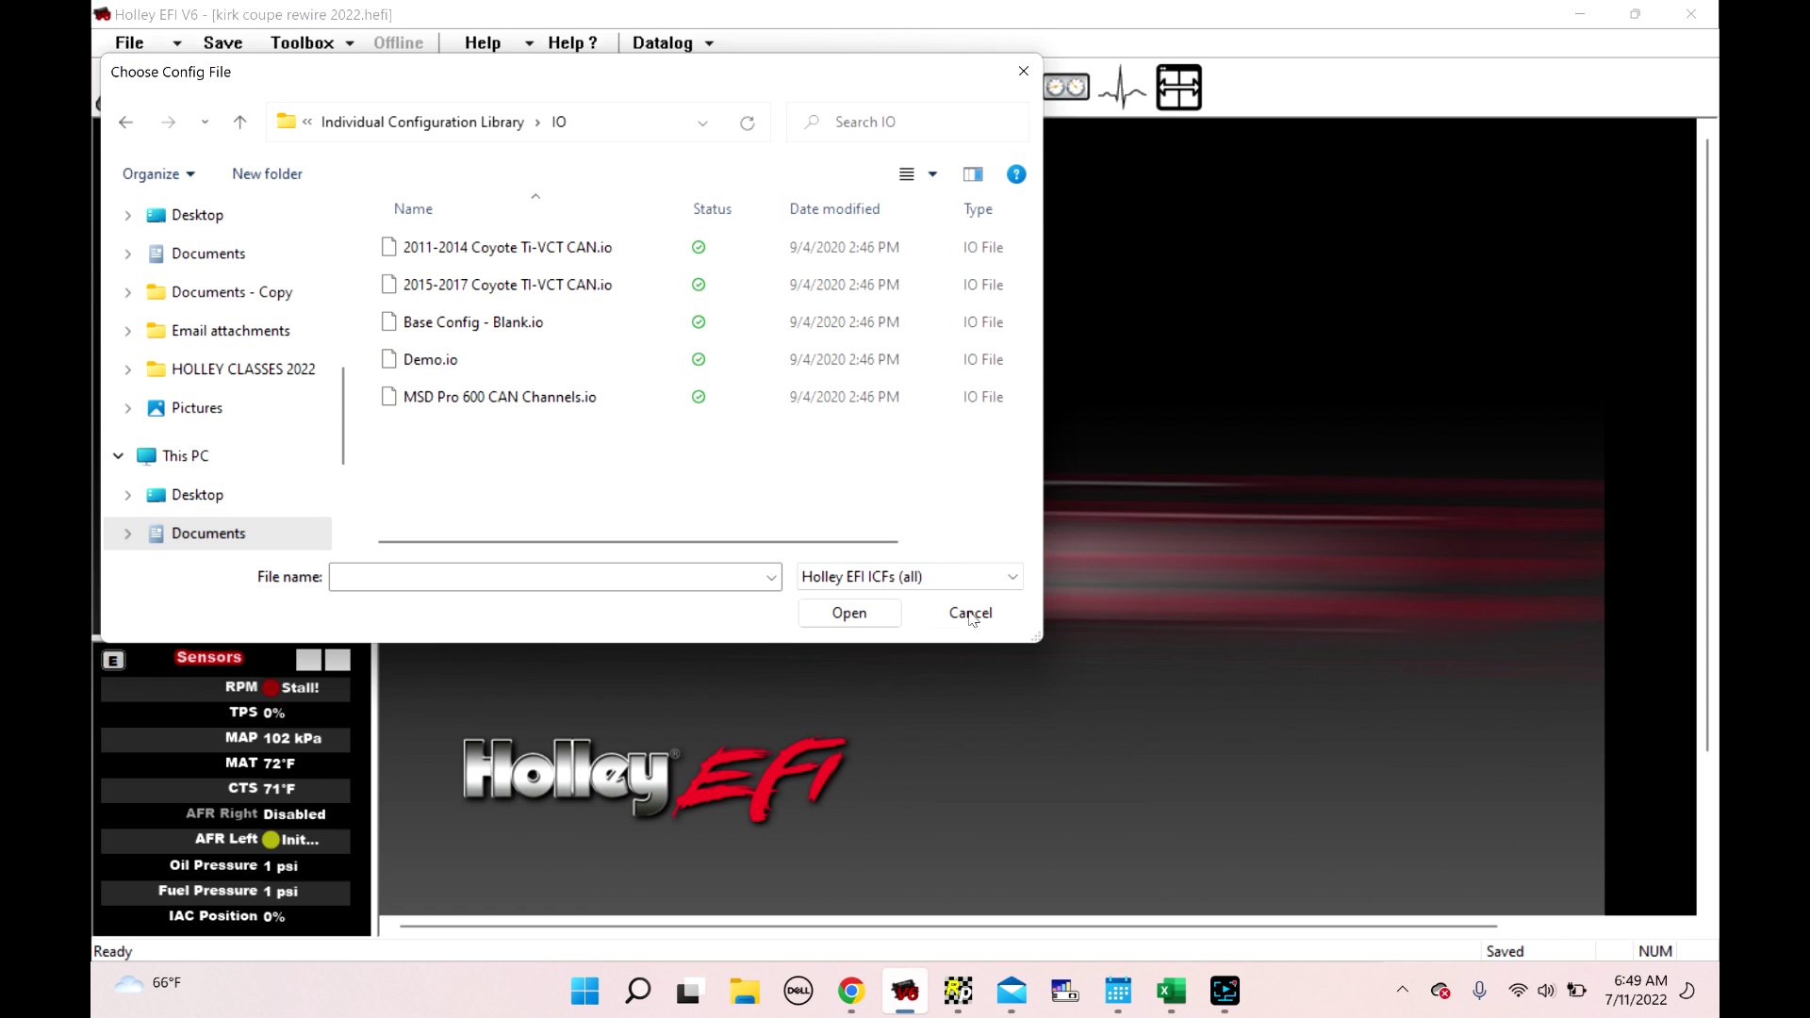
Open the Inputs/Outputs configuration and review the water pump and fan switch input assignments in the ECU pin map
{"action": "left_click", "coordinate": [493, 87]}
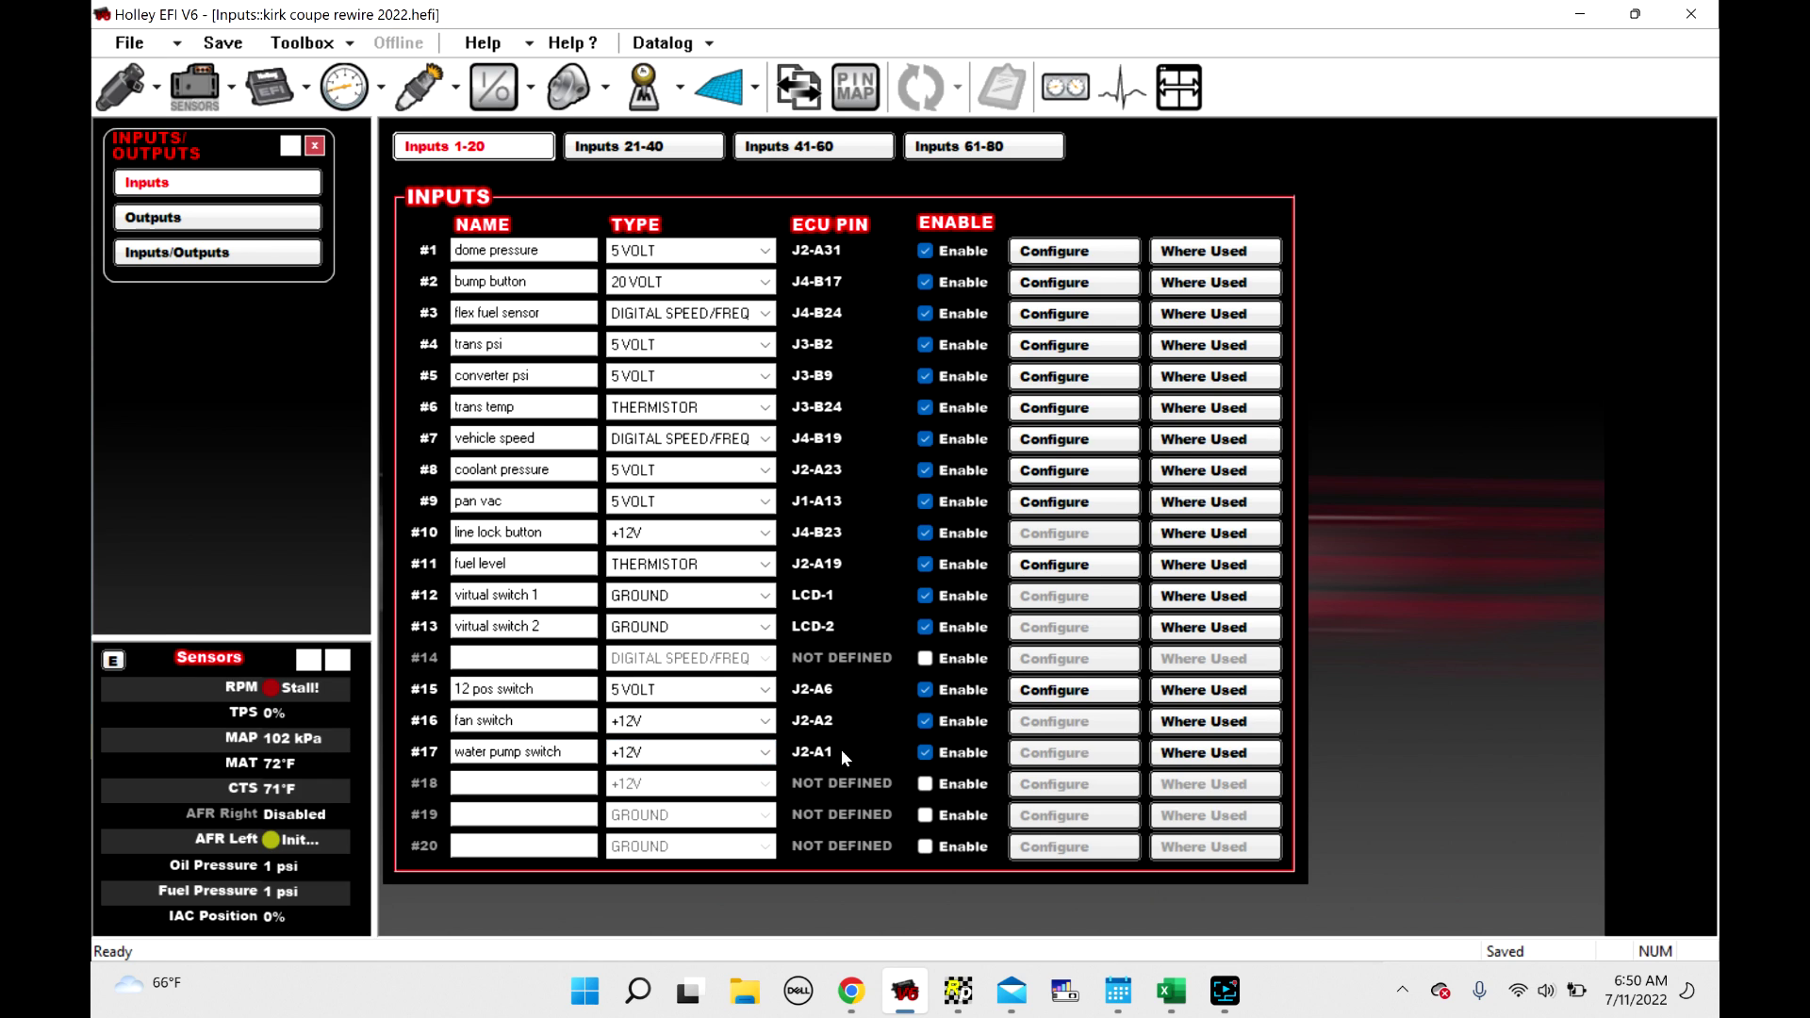
{"action": "left_click", "coordinate": [859, 97]}
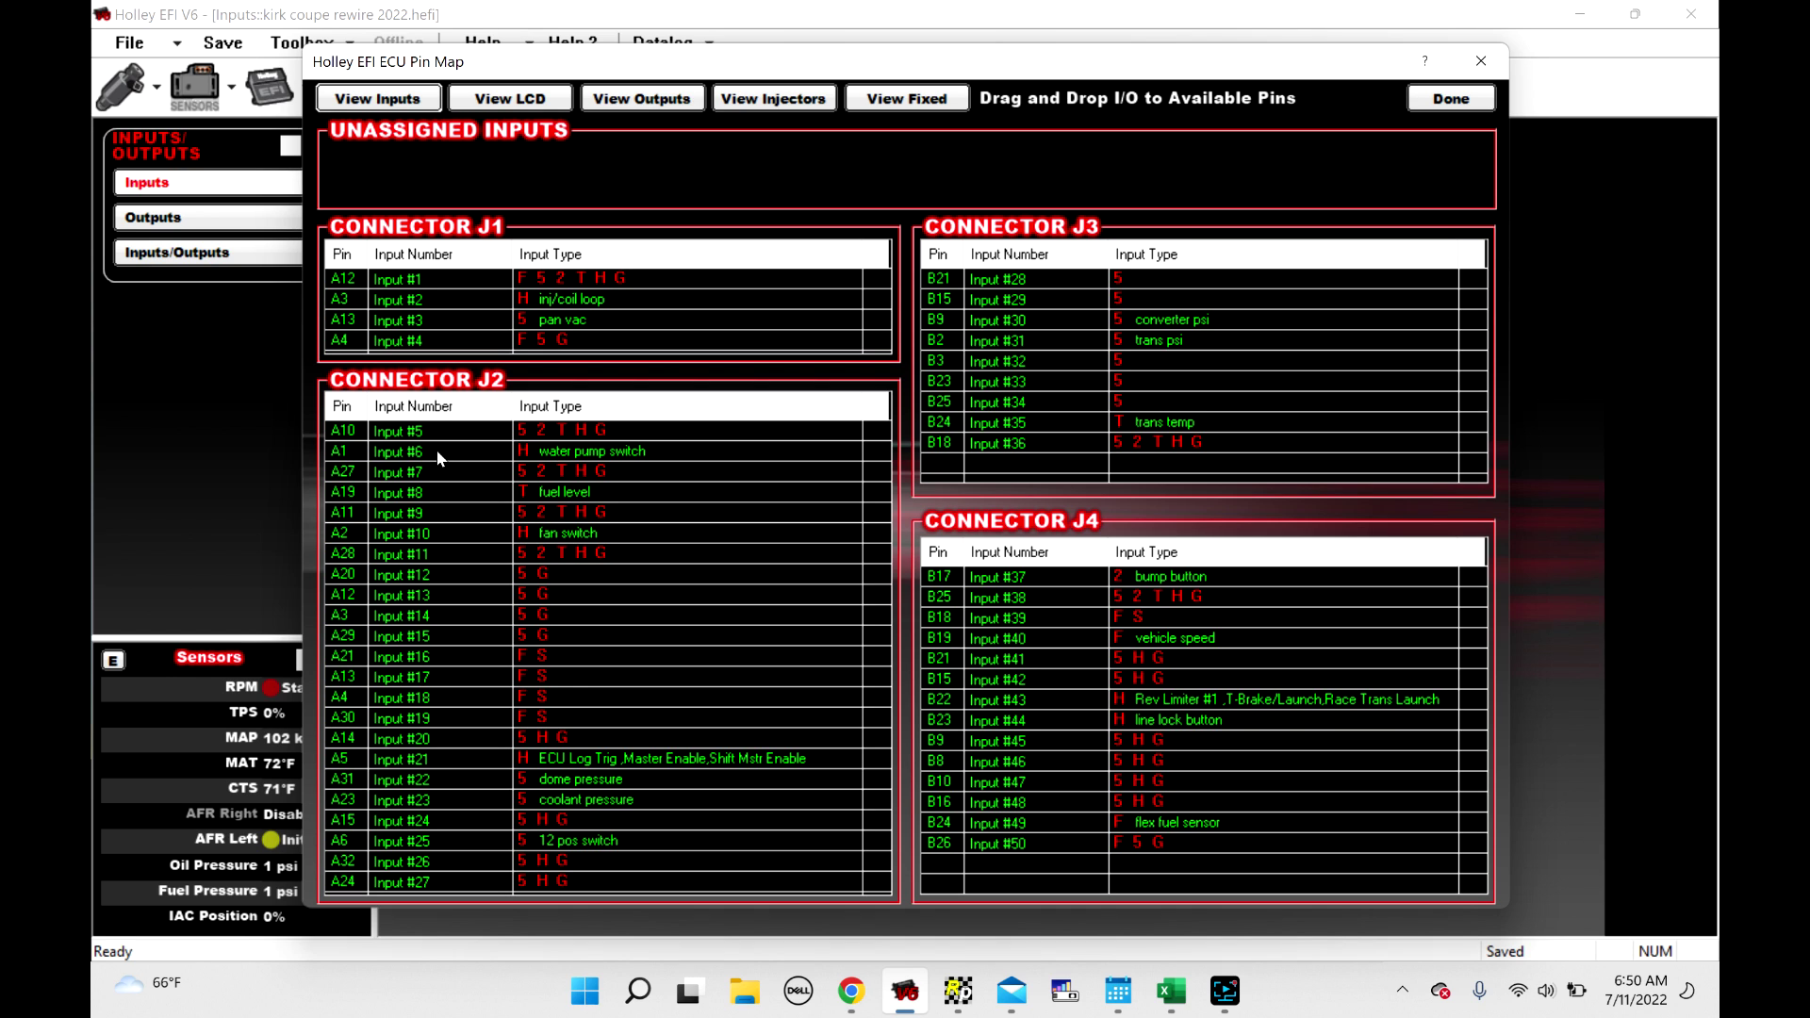
{"action": "left_click", "coordinate": [1451, 98]}
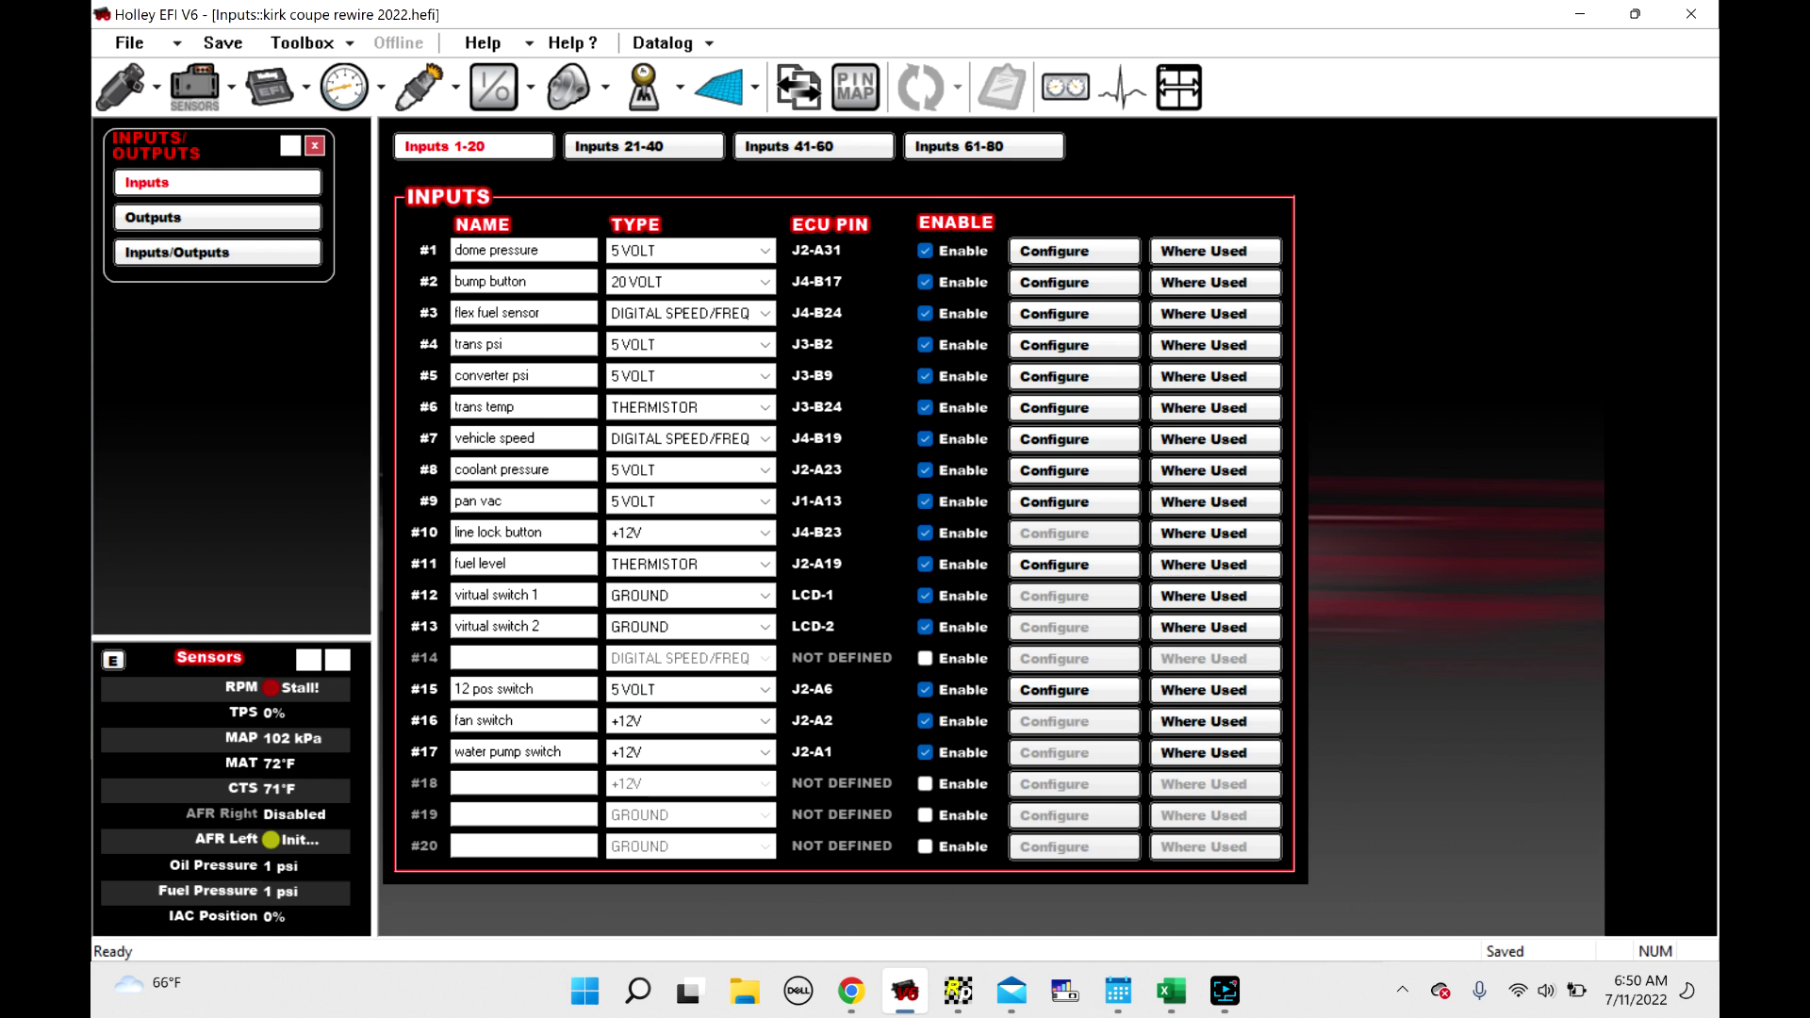
Review the outputs list and check the water pump and fan output assignments in the ECU pin map
{"action": "left_click", "coordinate": [153, 218]}
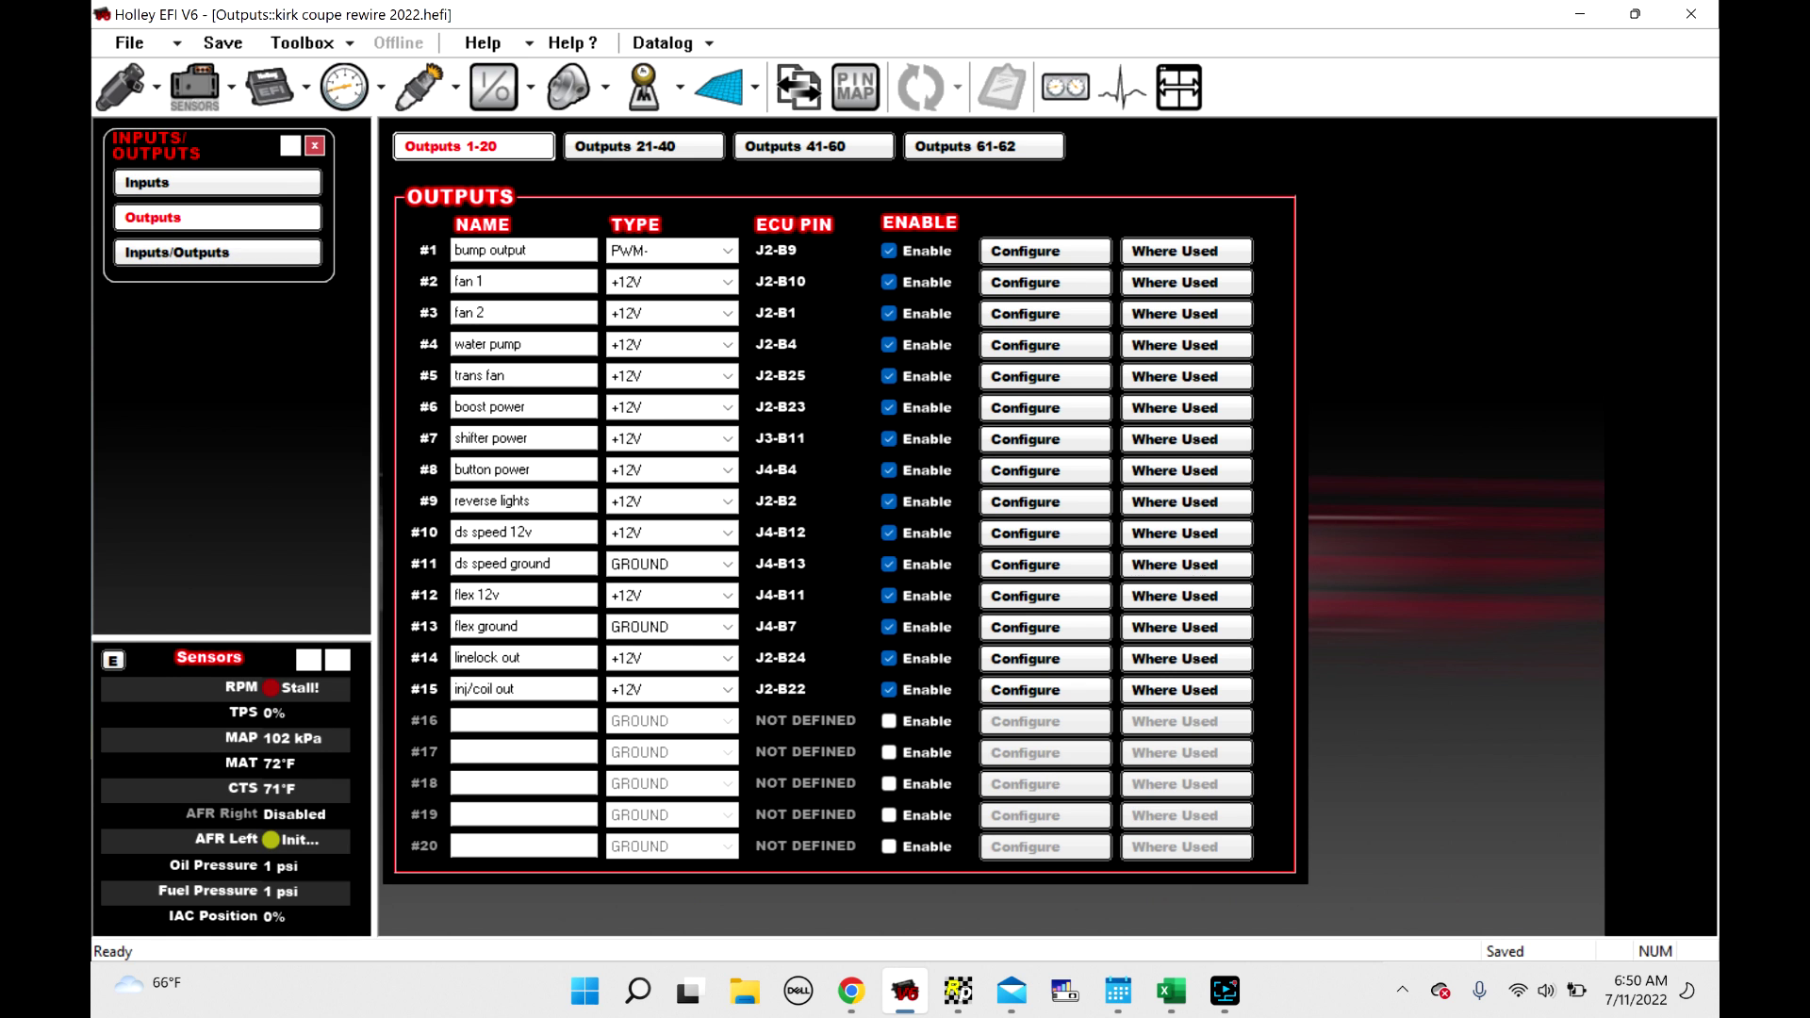
{"action": "left_click", "coordinate": [524, 344]}
{"action": "left_click", "coordinate": [858, 89]}
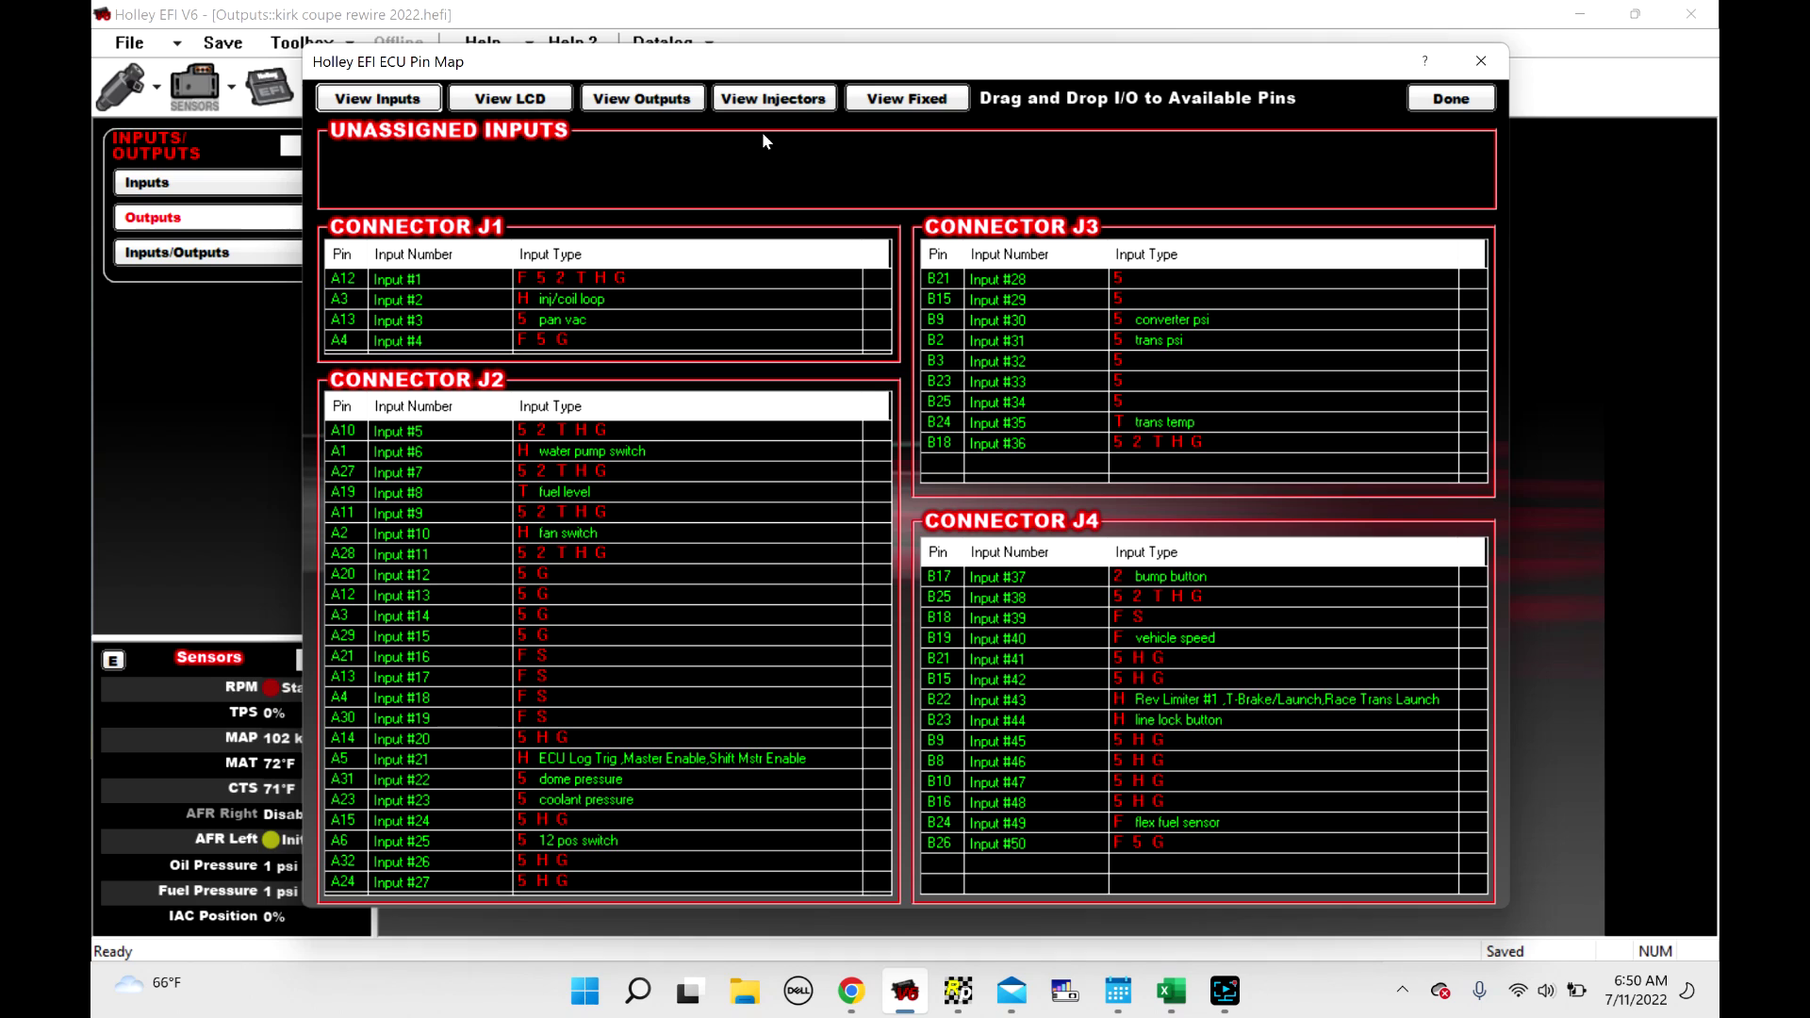
{"action": "left_click", "coordinate": [634, 102]}
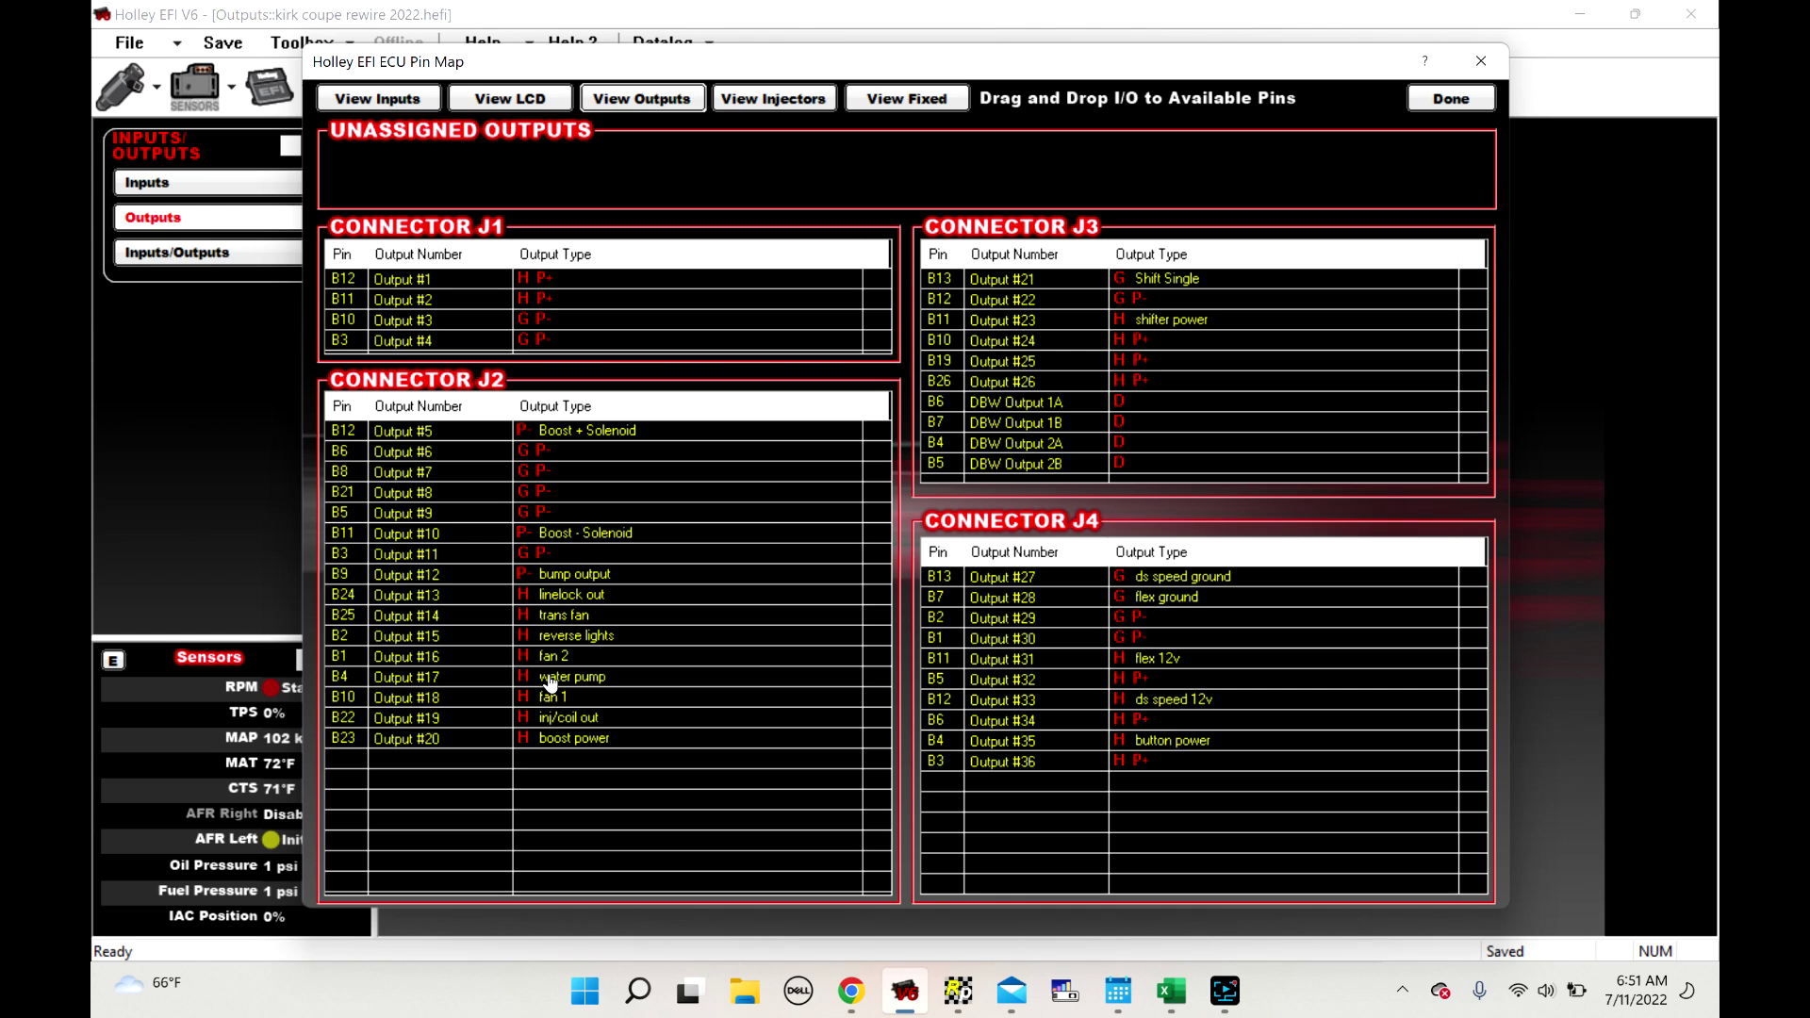
{"action": "left_click", "coordinate": [1449, 98]}
{"action": "key", "text": "End"}
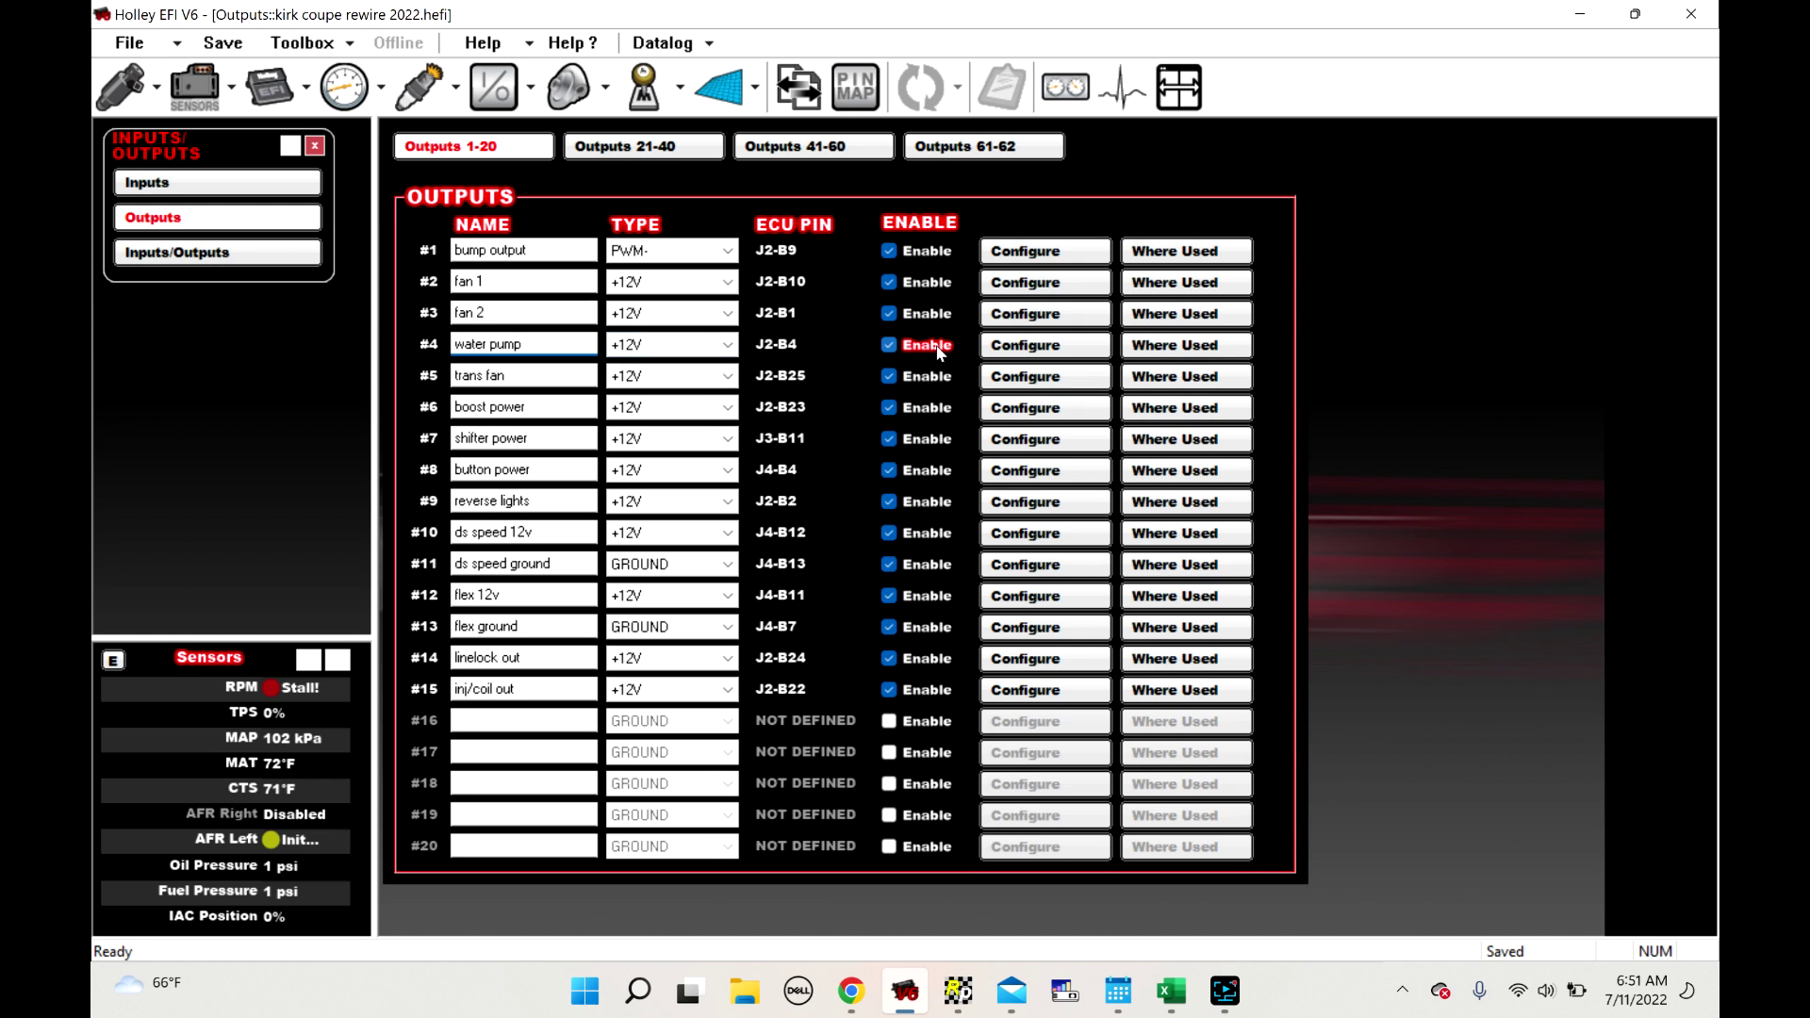
Configure the water pump output with one switched input trigger that activates it when the water pump switch is Enabled
{"action": "left_click", "coordinate": [1020, 351]}
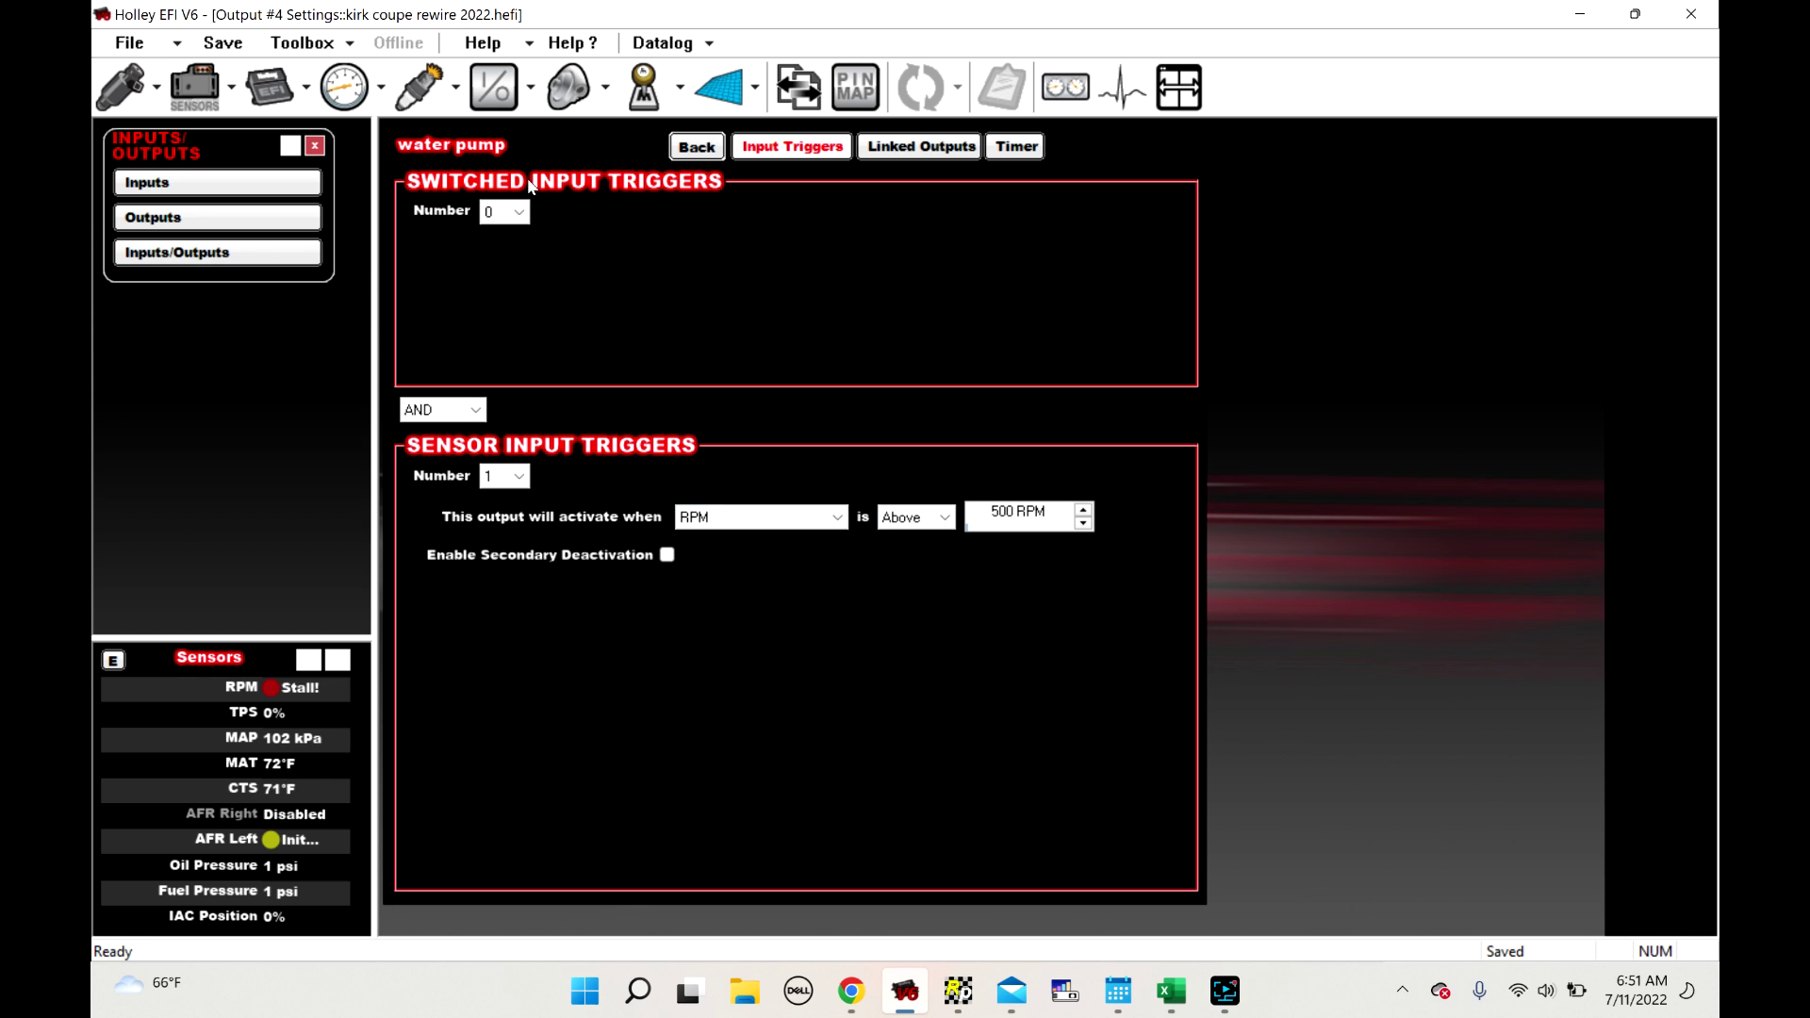
{"action": "left_click", "coordinate": [517, 215]}
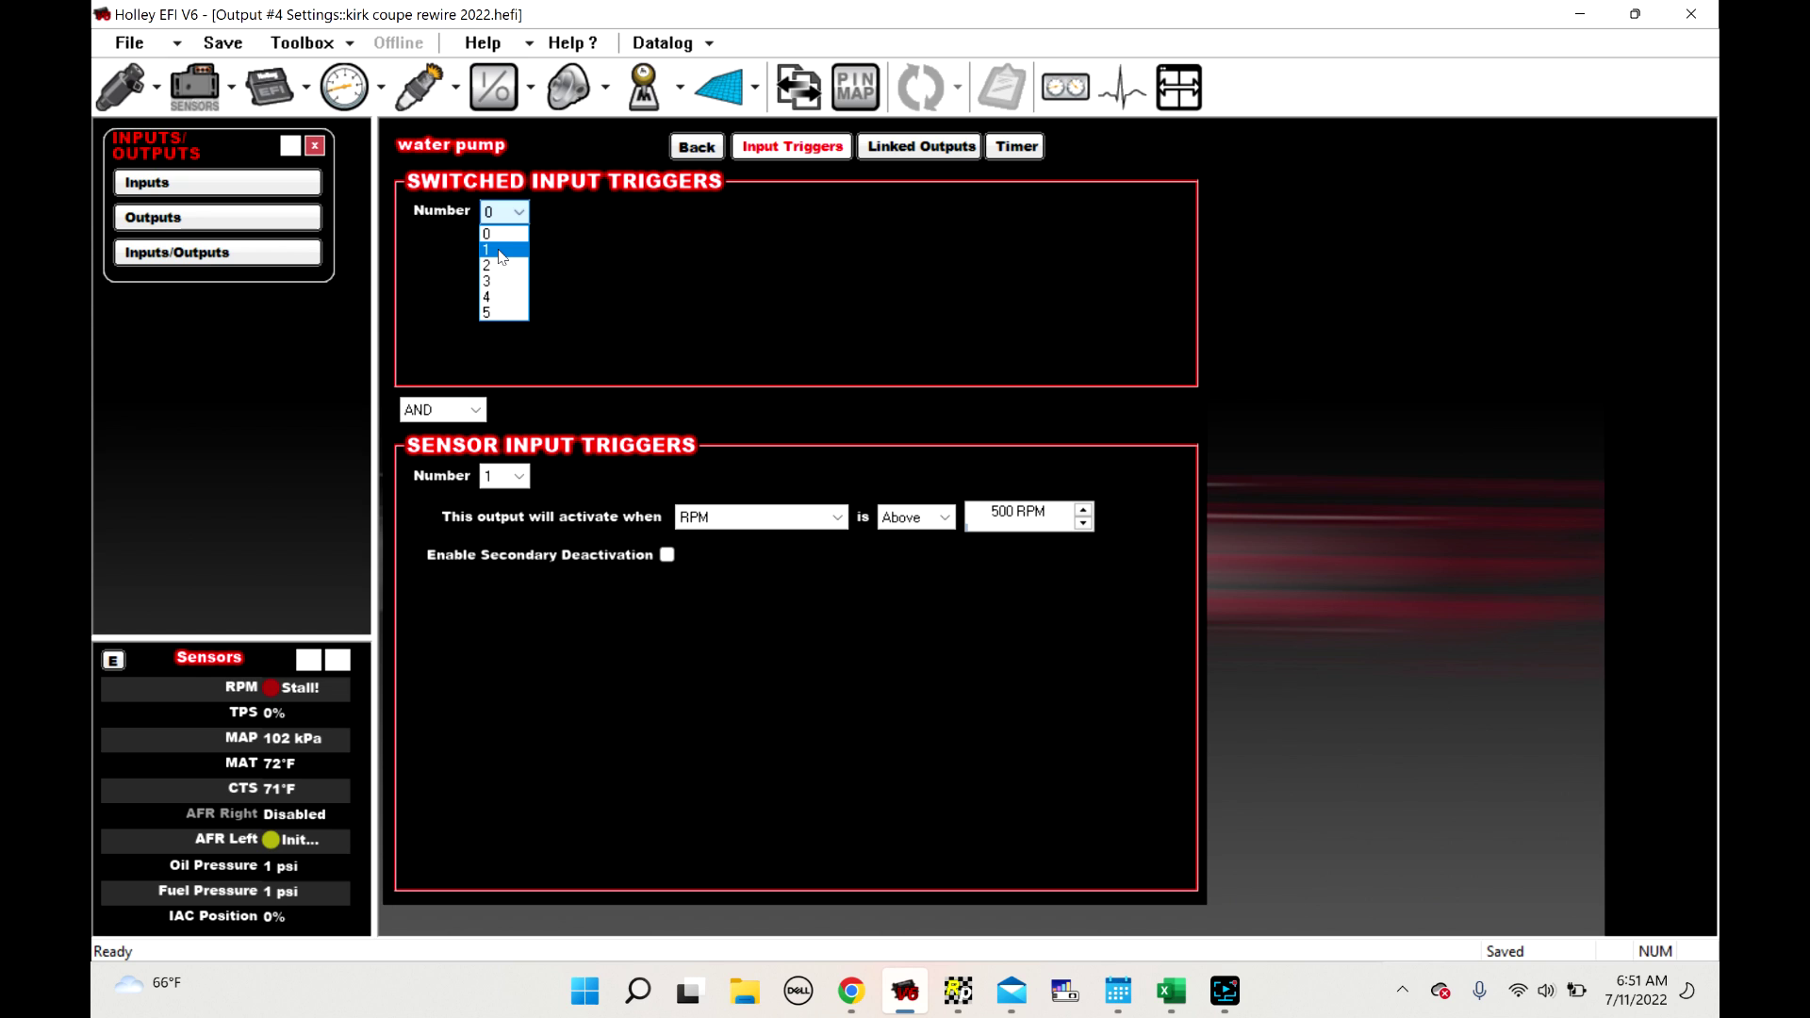
{"action": "left_click", "coordinate": [503, 252]}
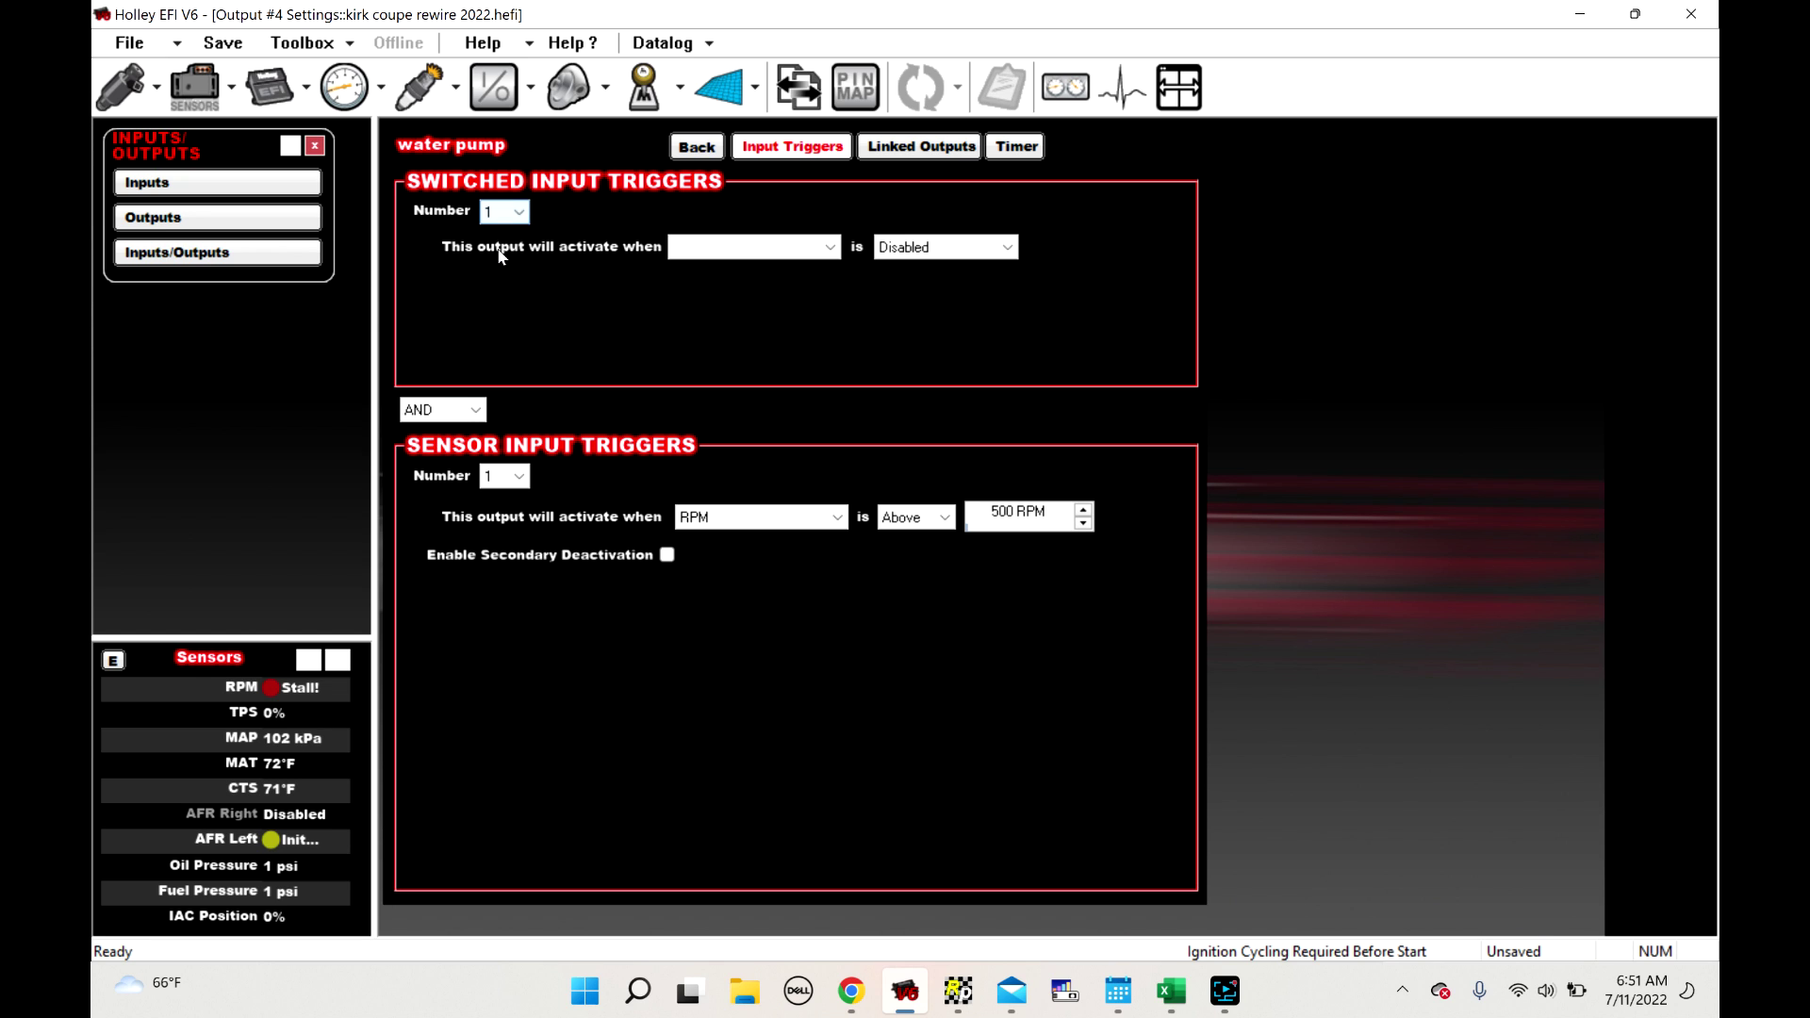
{"action": "left_click", "coordinate": [755, 253]}
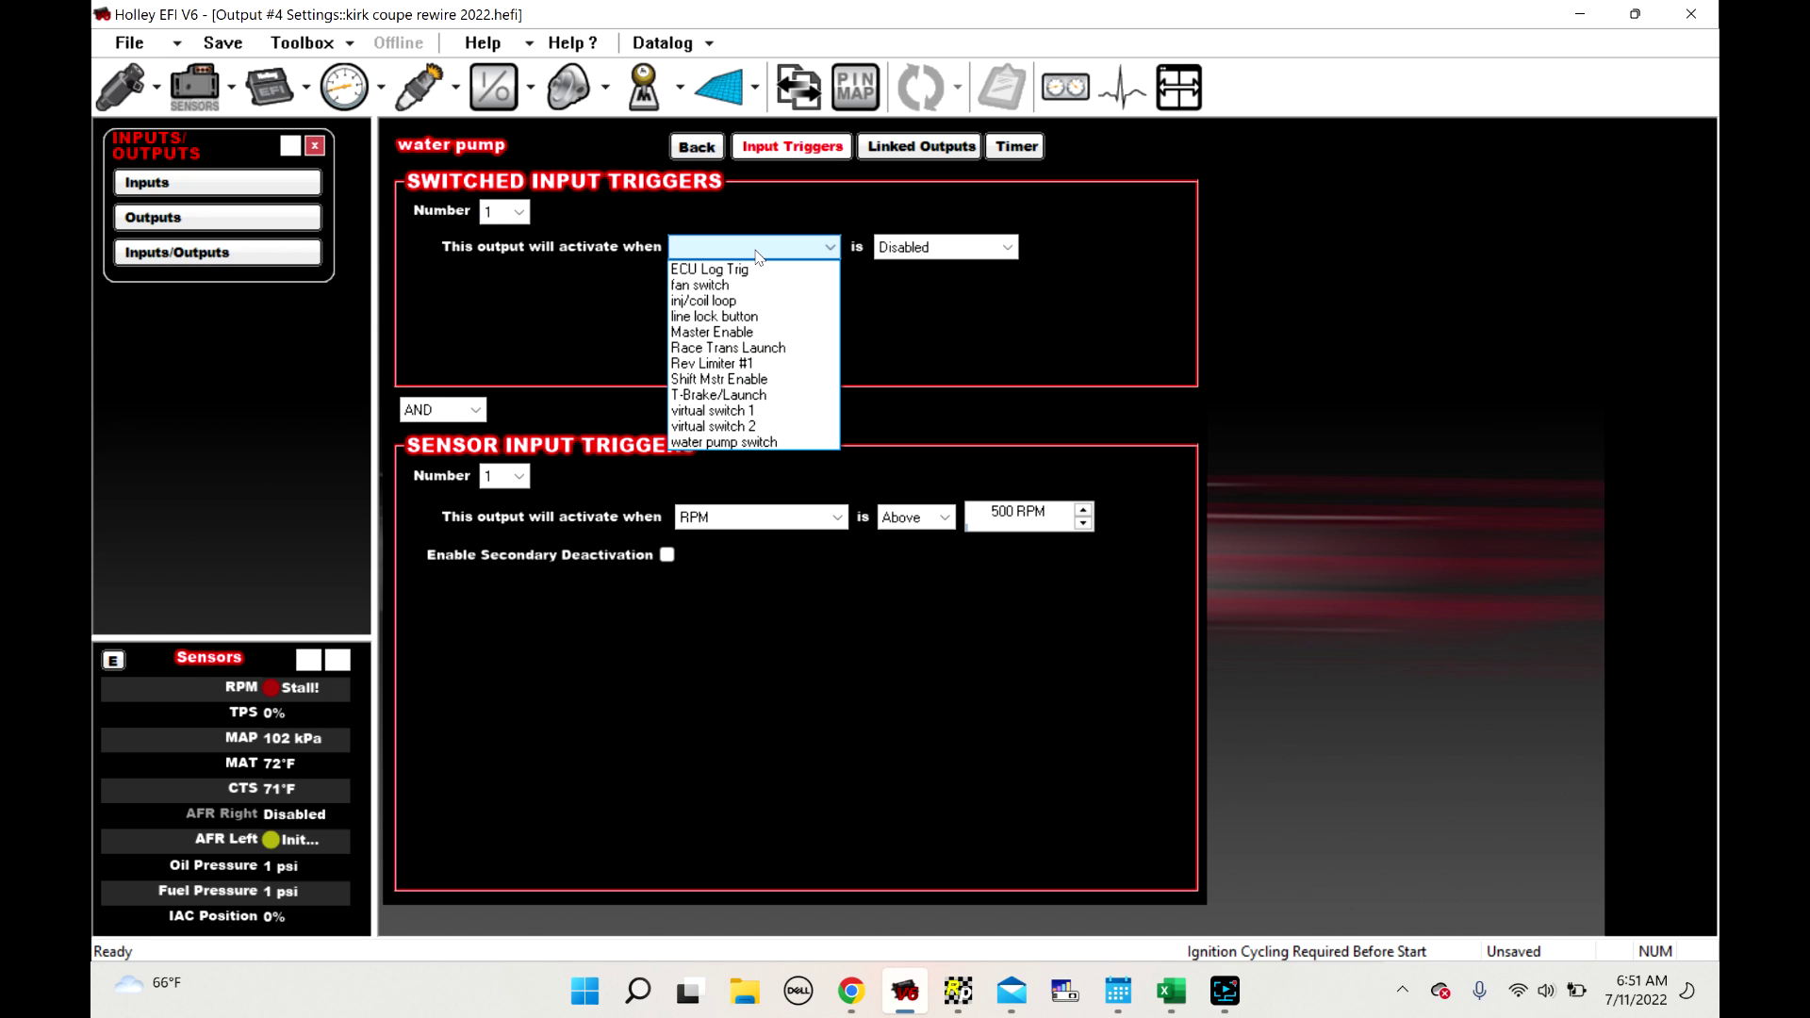
{"action": "left_click", "coordinate": [755, 442]}
{"action": "left_click", "coordinate": [938, 253]}
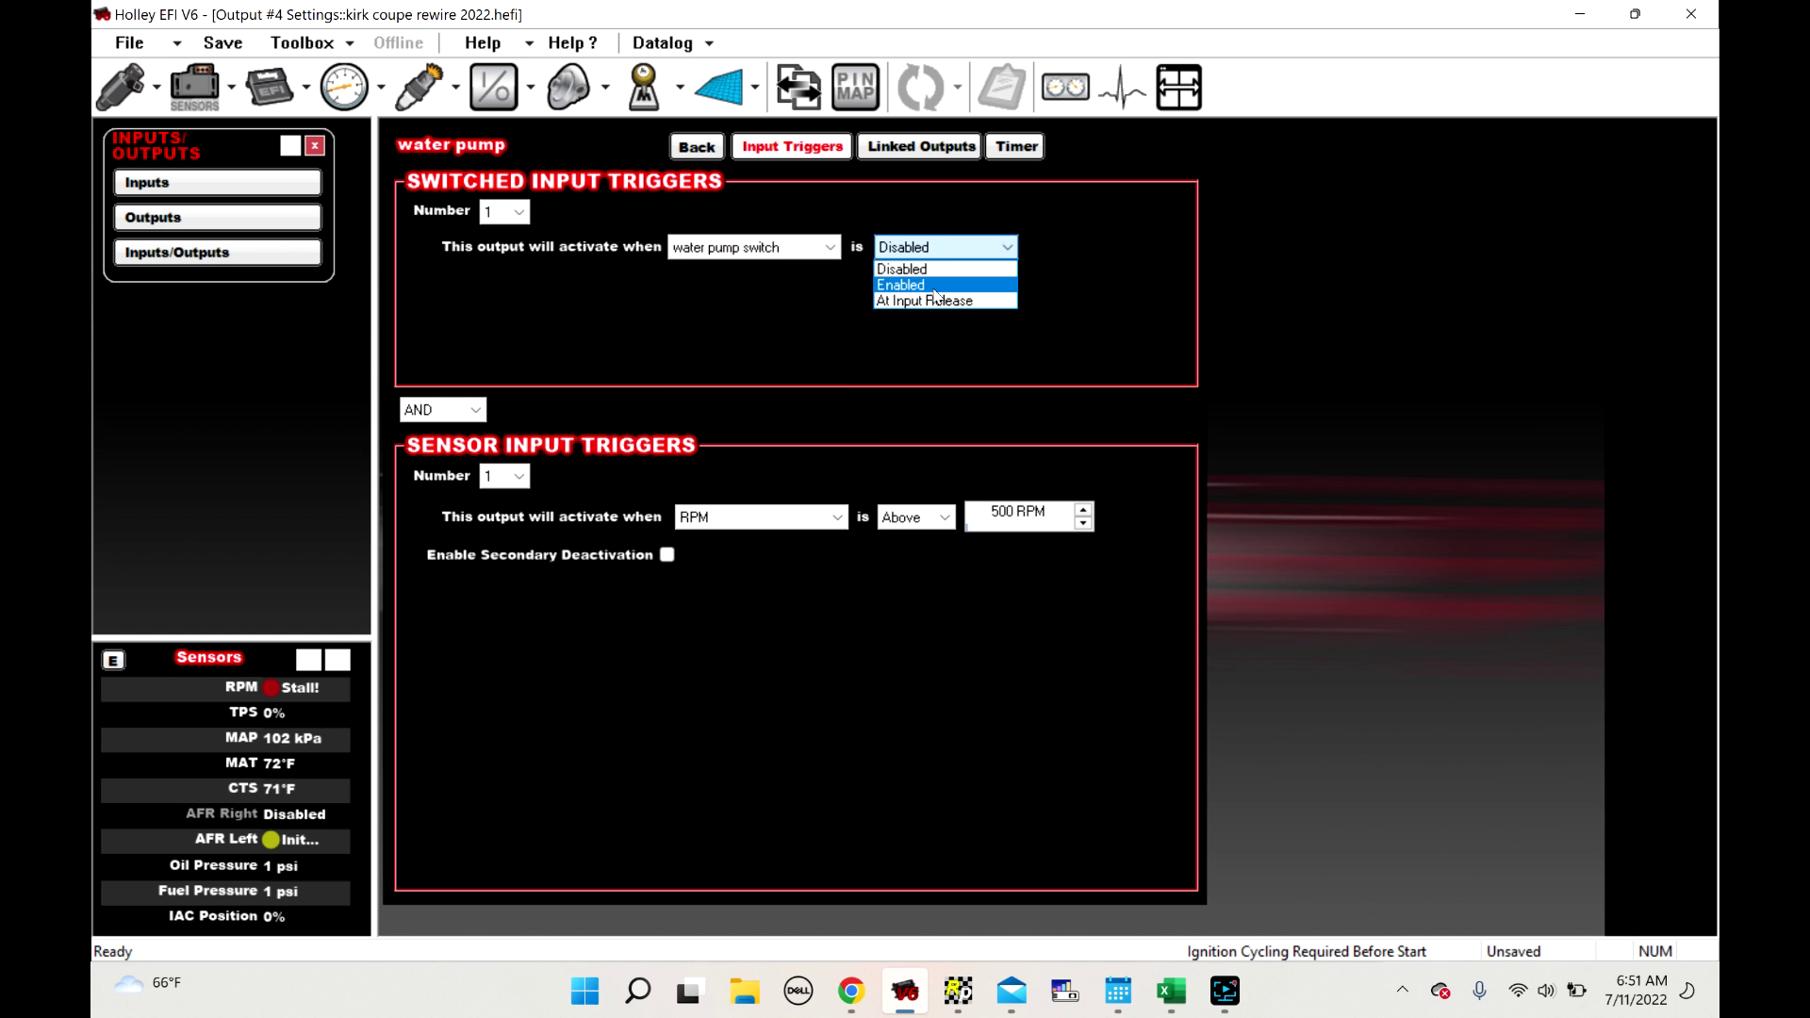
{"action": "left_click", "coordinate": [910, 281]}
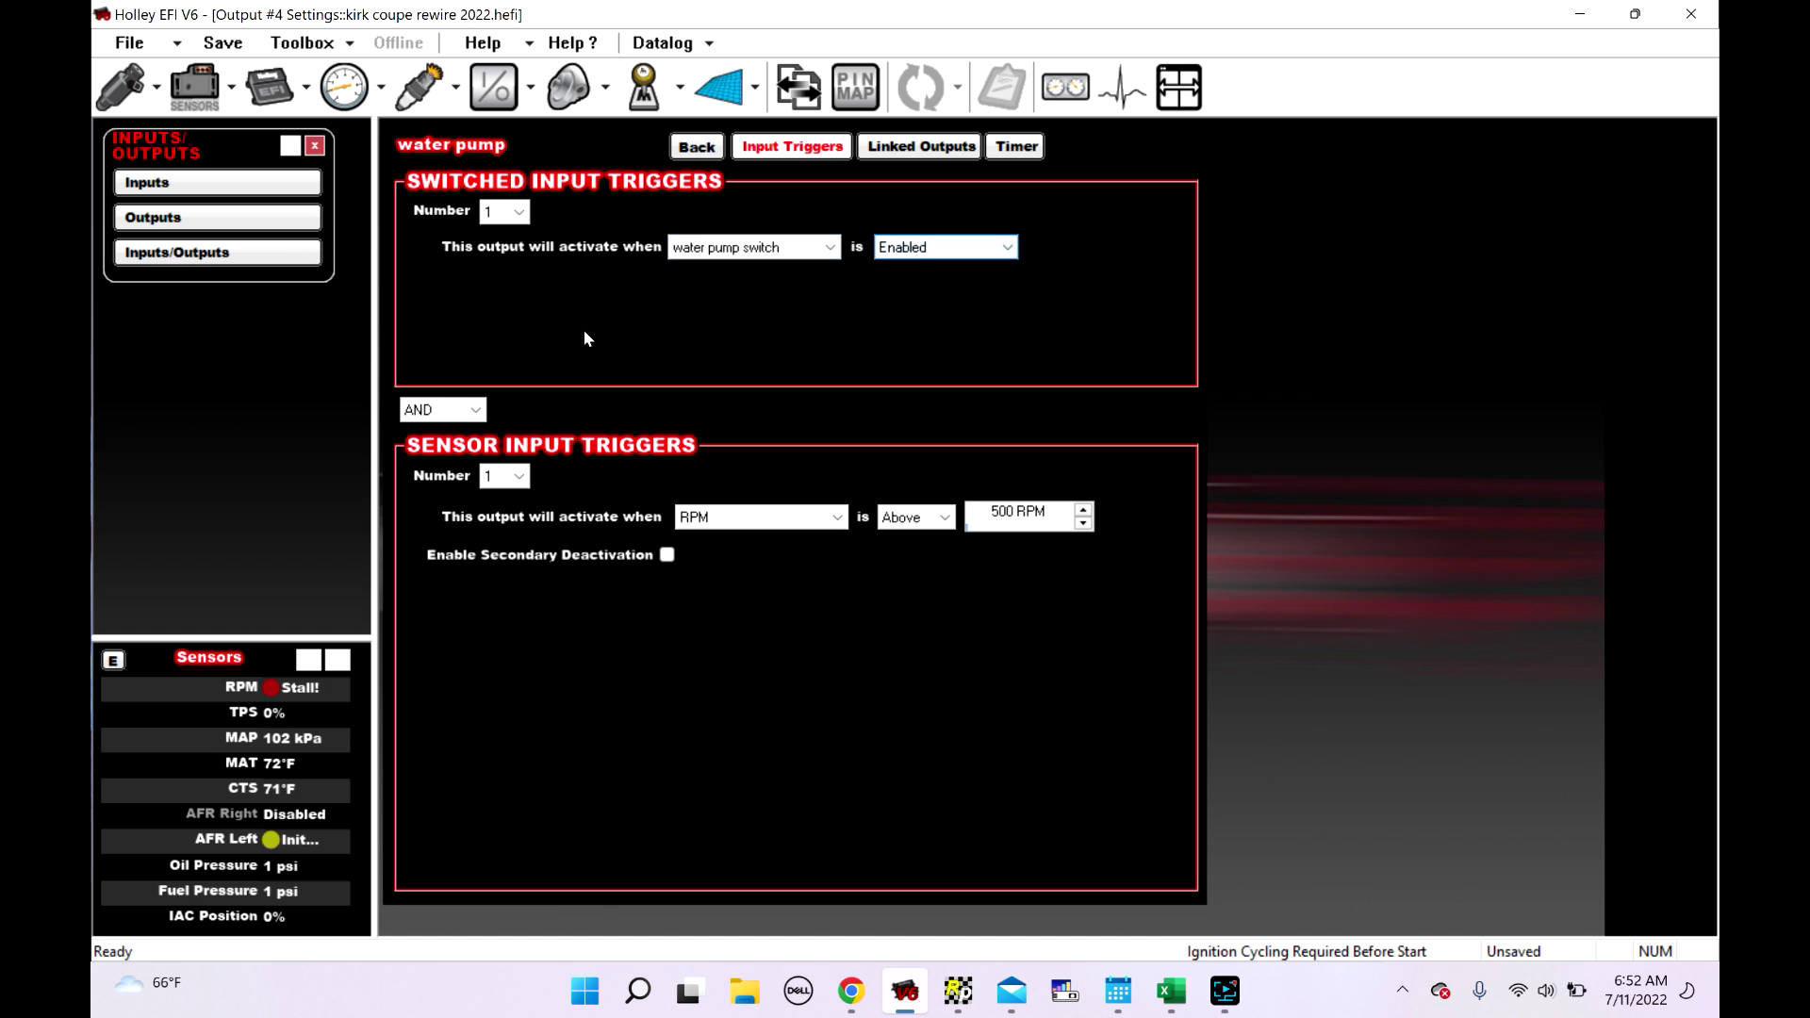
Set the logic between the water pump's switched and sensor triggers to OR, and return to the outputs list
{"action": "left_click", "coordinate": [477, 411]}
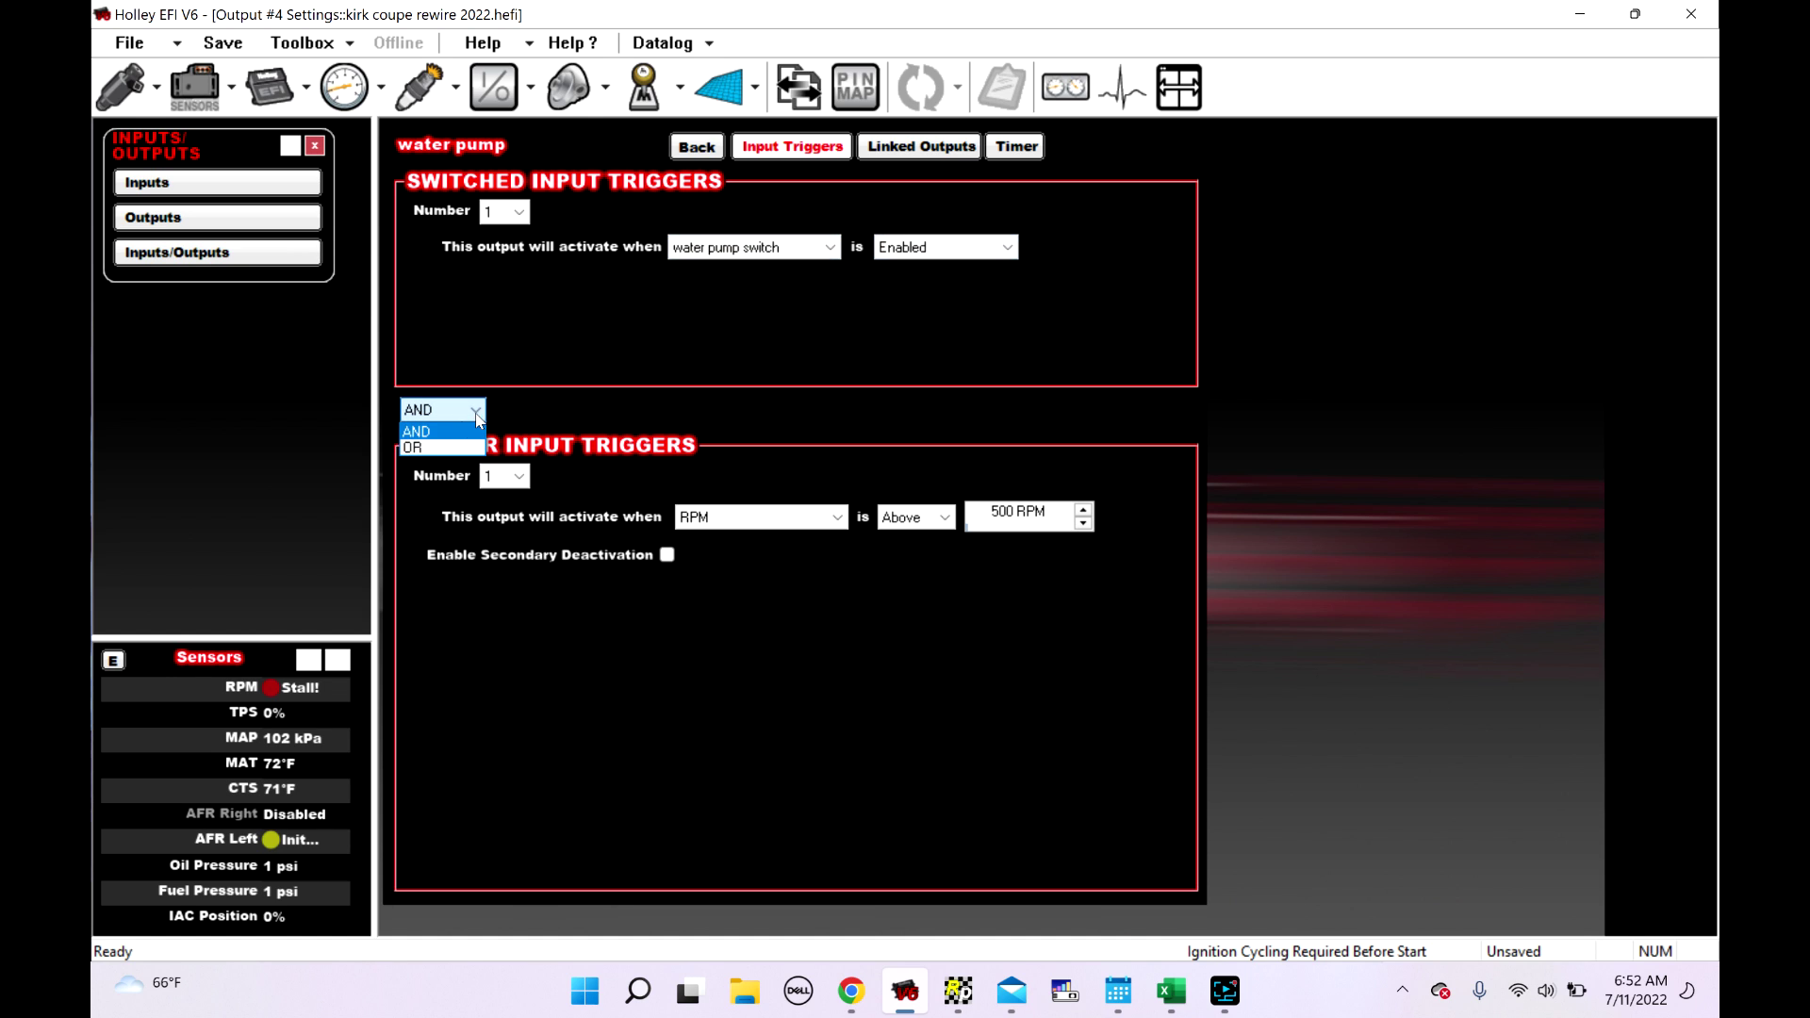
{"action": "left_click", "coordinate": [423, 451]}
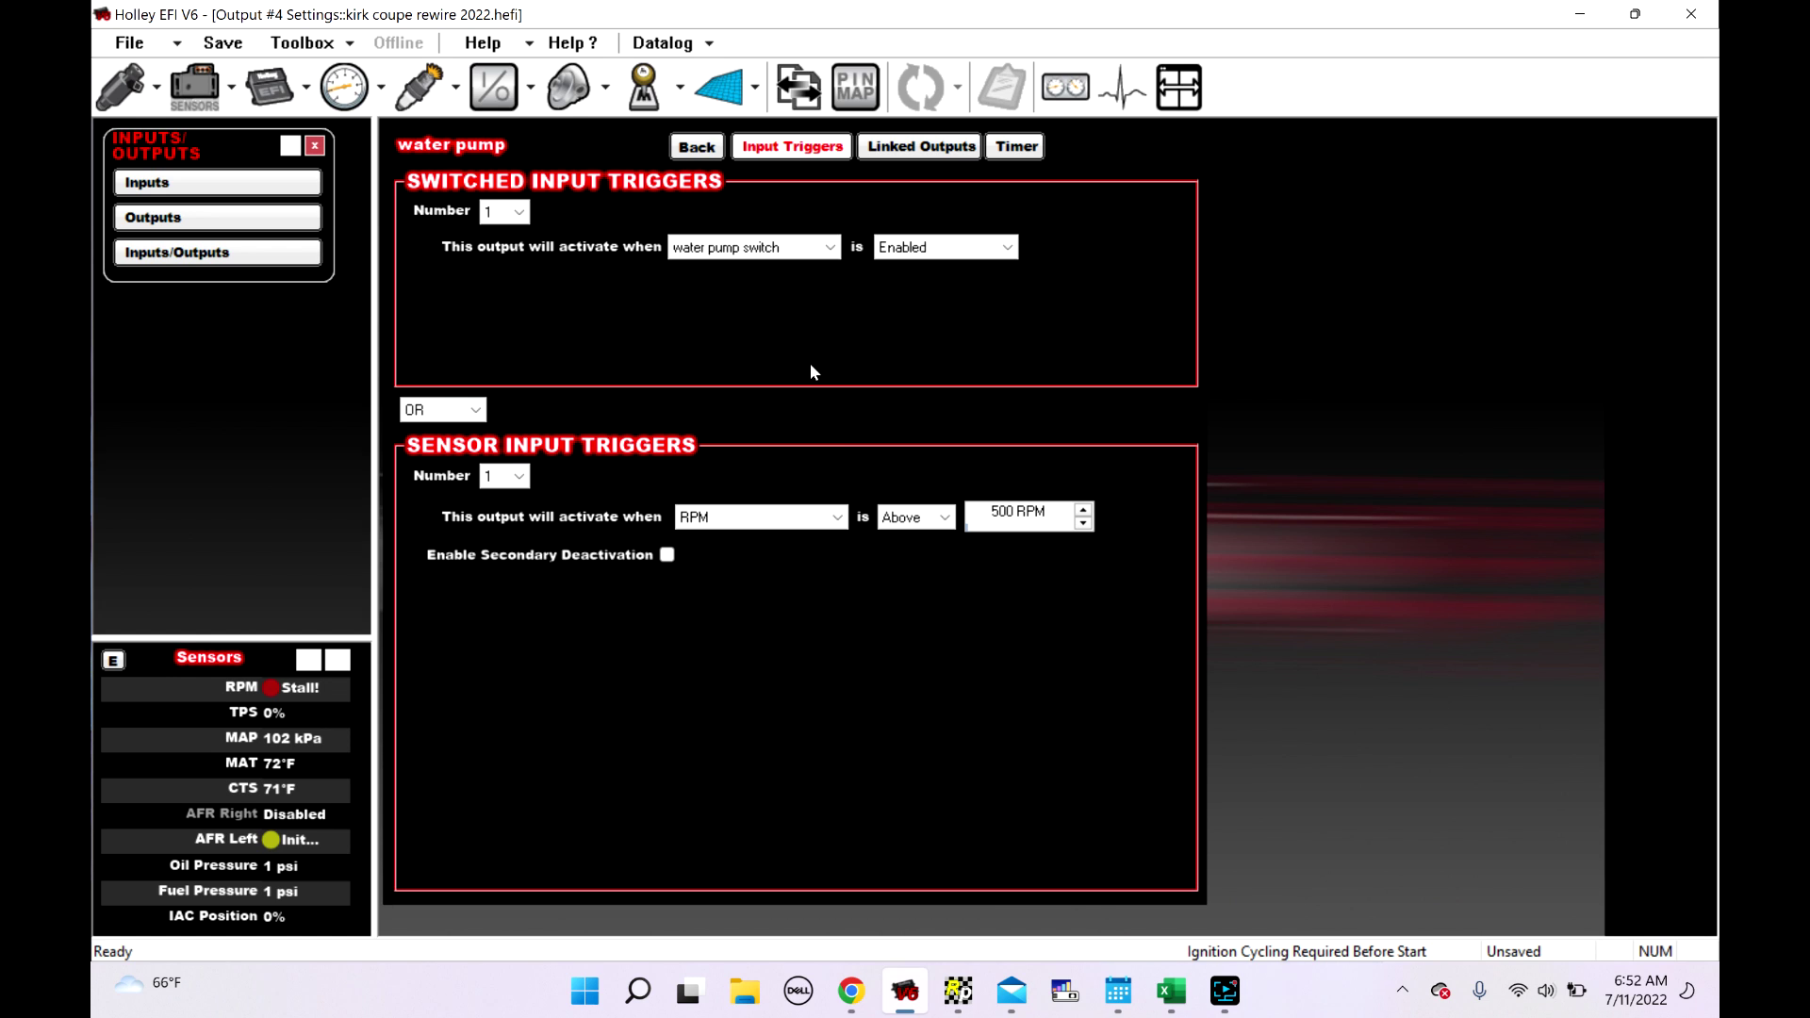
{"action": "left_click", "coordinate": [699, 147]}
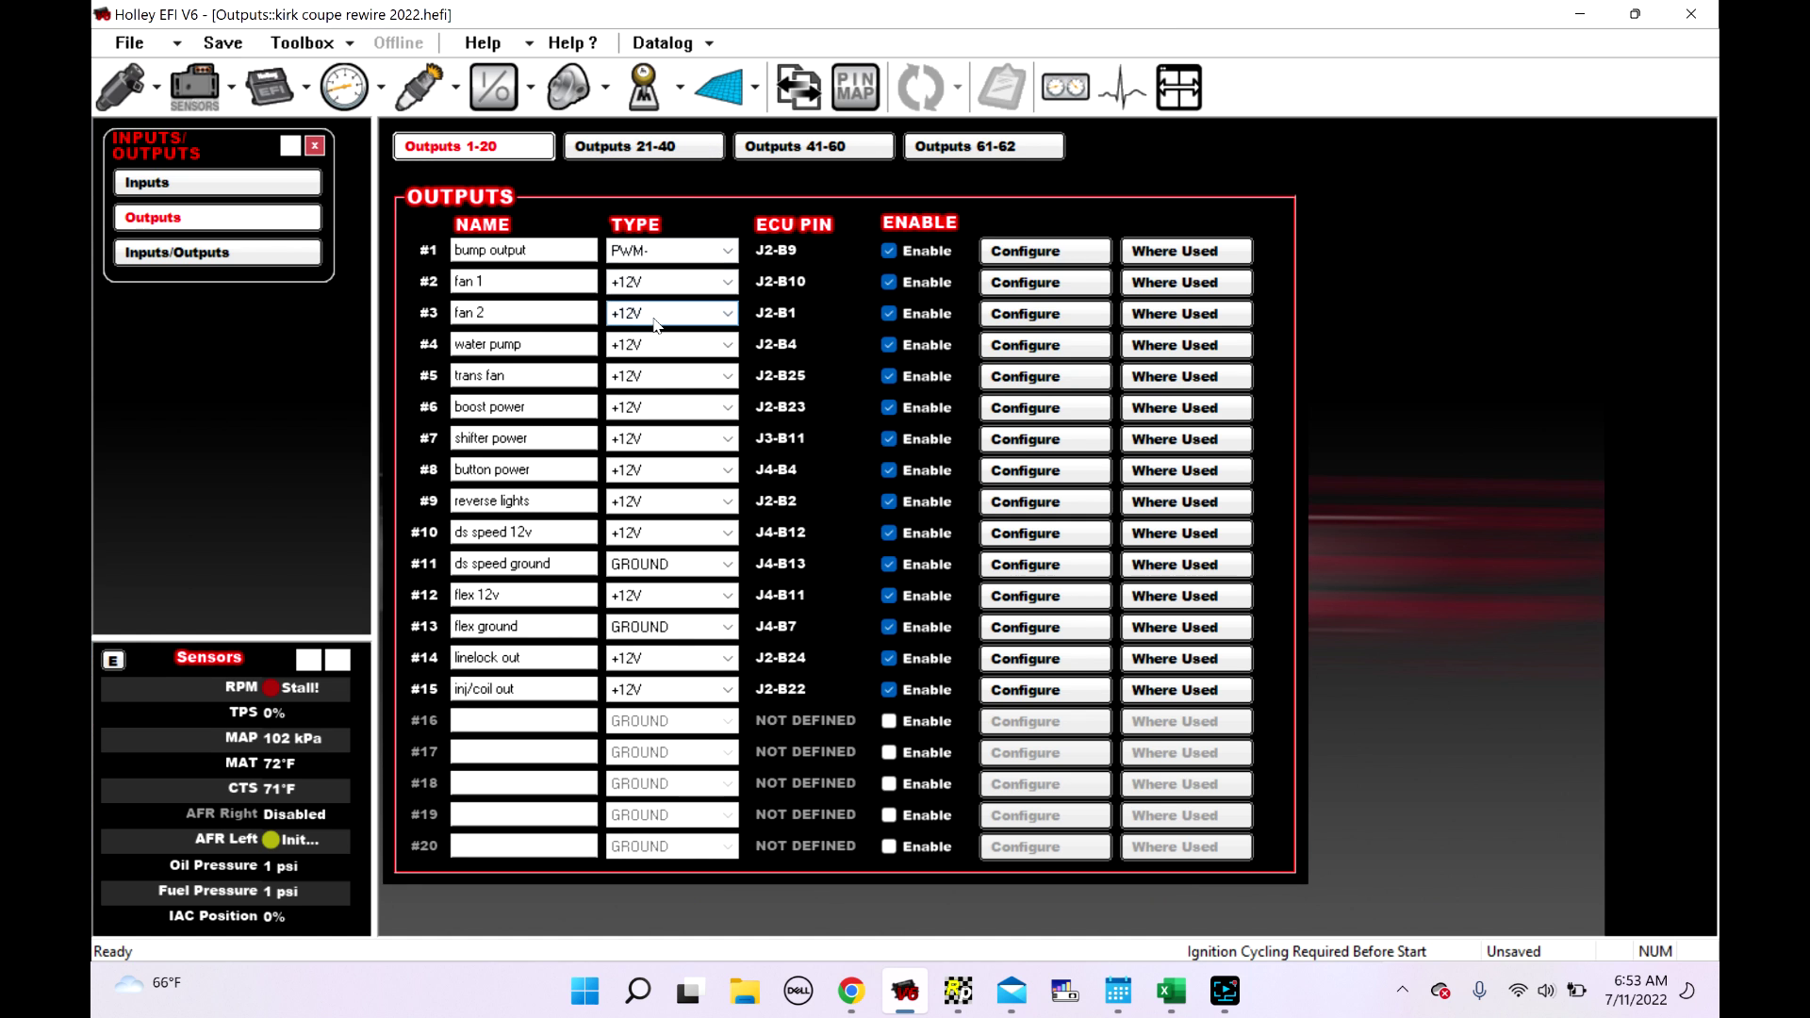
Check the fan switch in the inputs list and open the trigger settings of the fan 1 output
{"action": "left_click", "coordinate": [144, 201]}
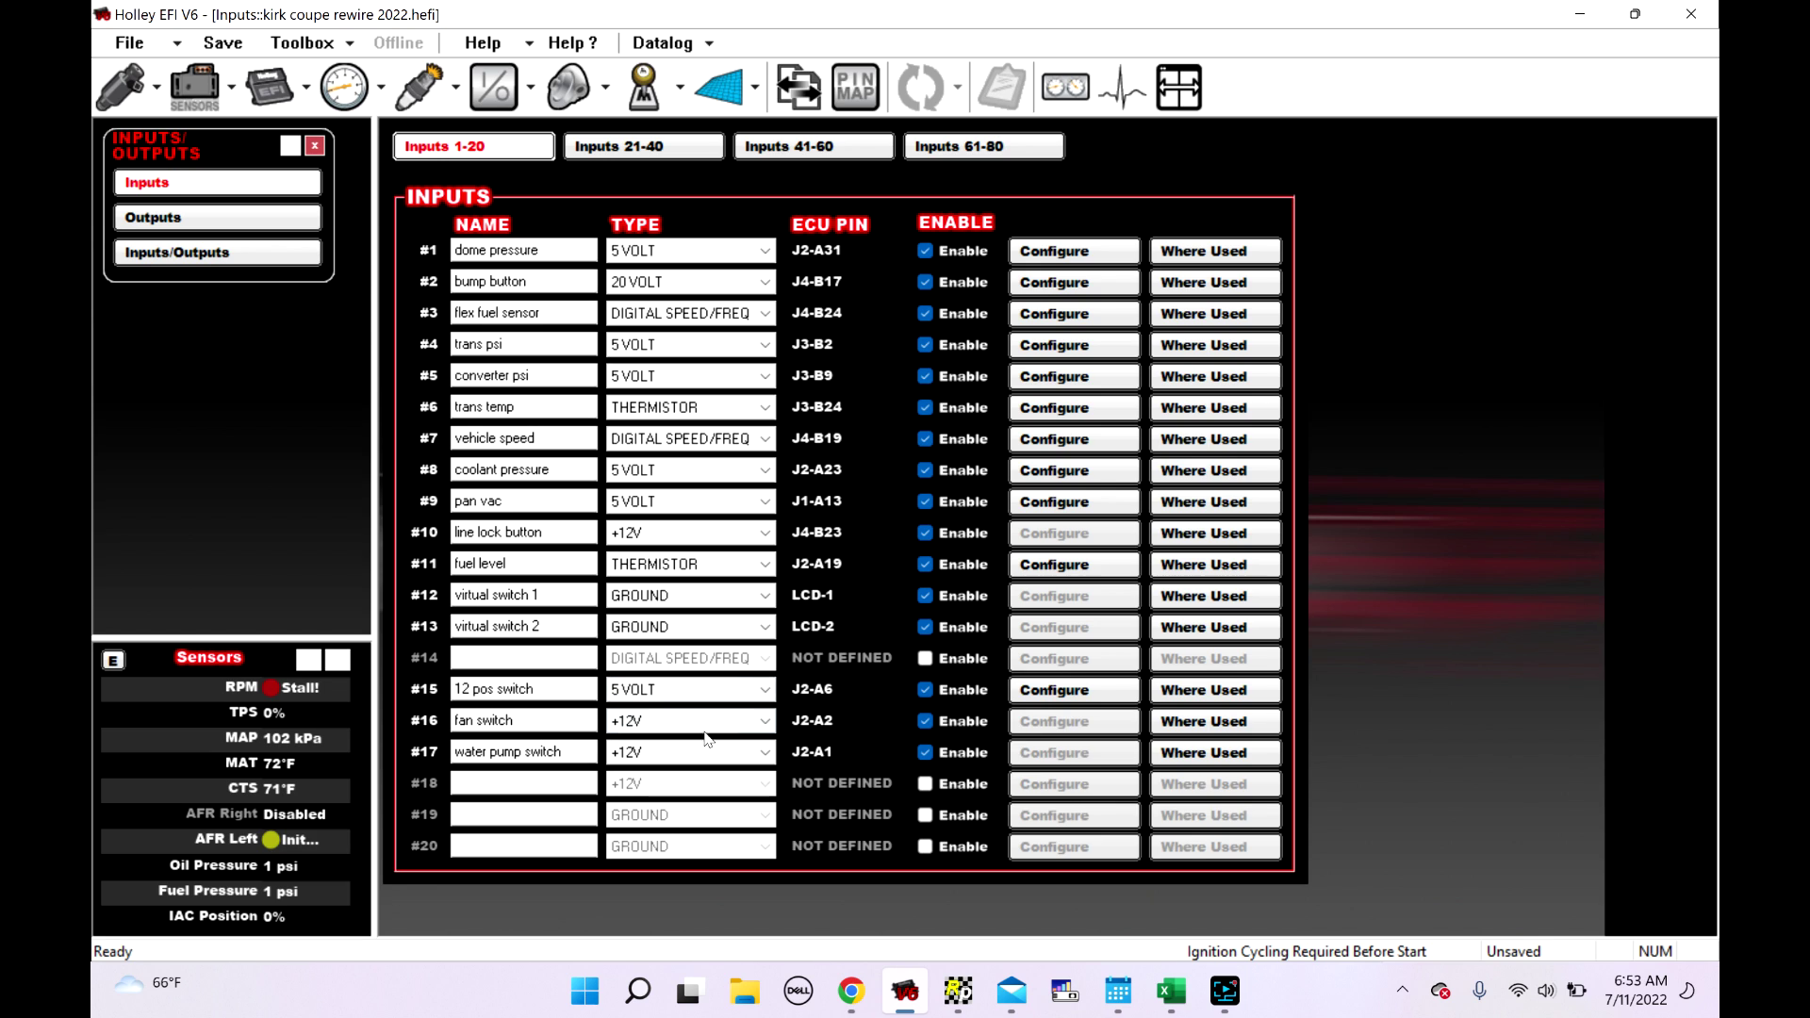
{"action": "left_click", "coordinate": [252, 226]}
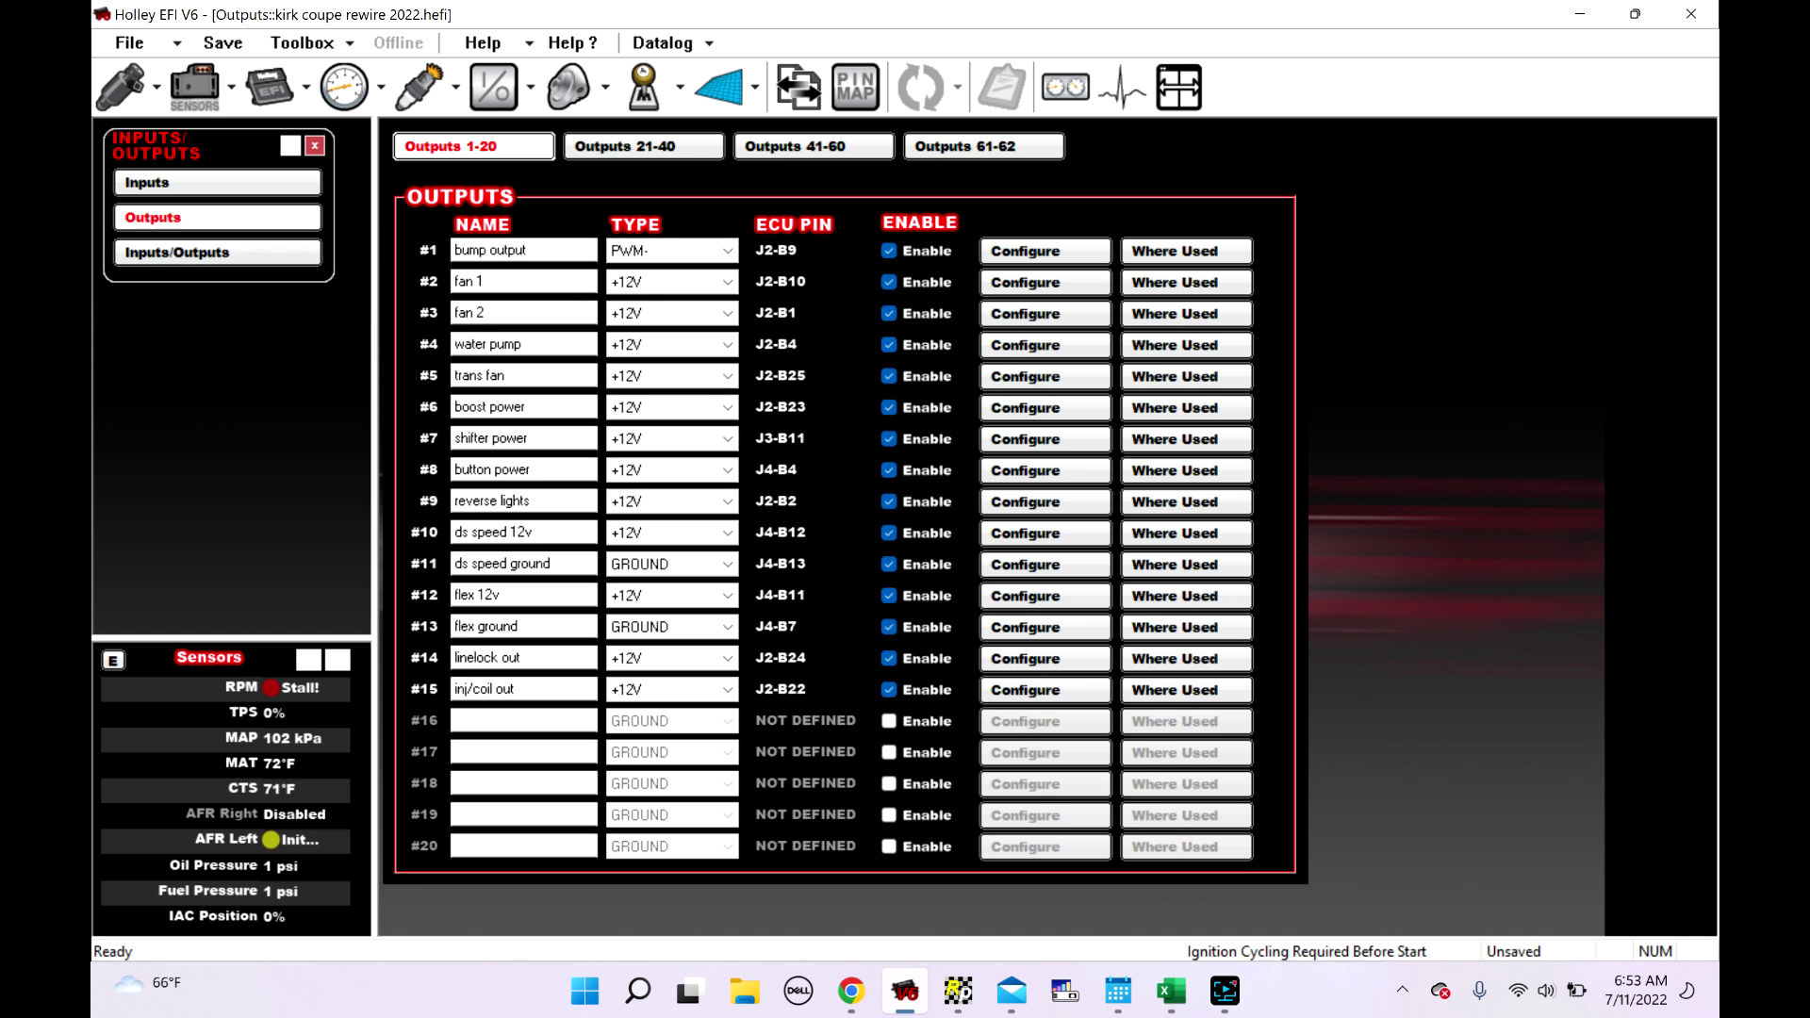
{"action": "left_click", "coordinate": [1040, 284]}
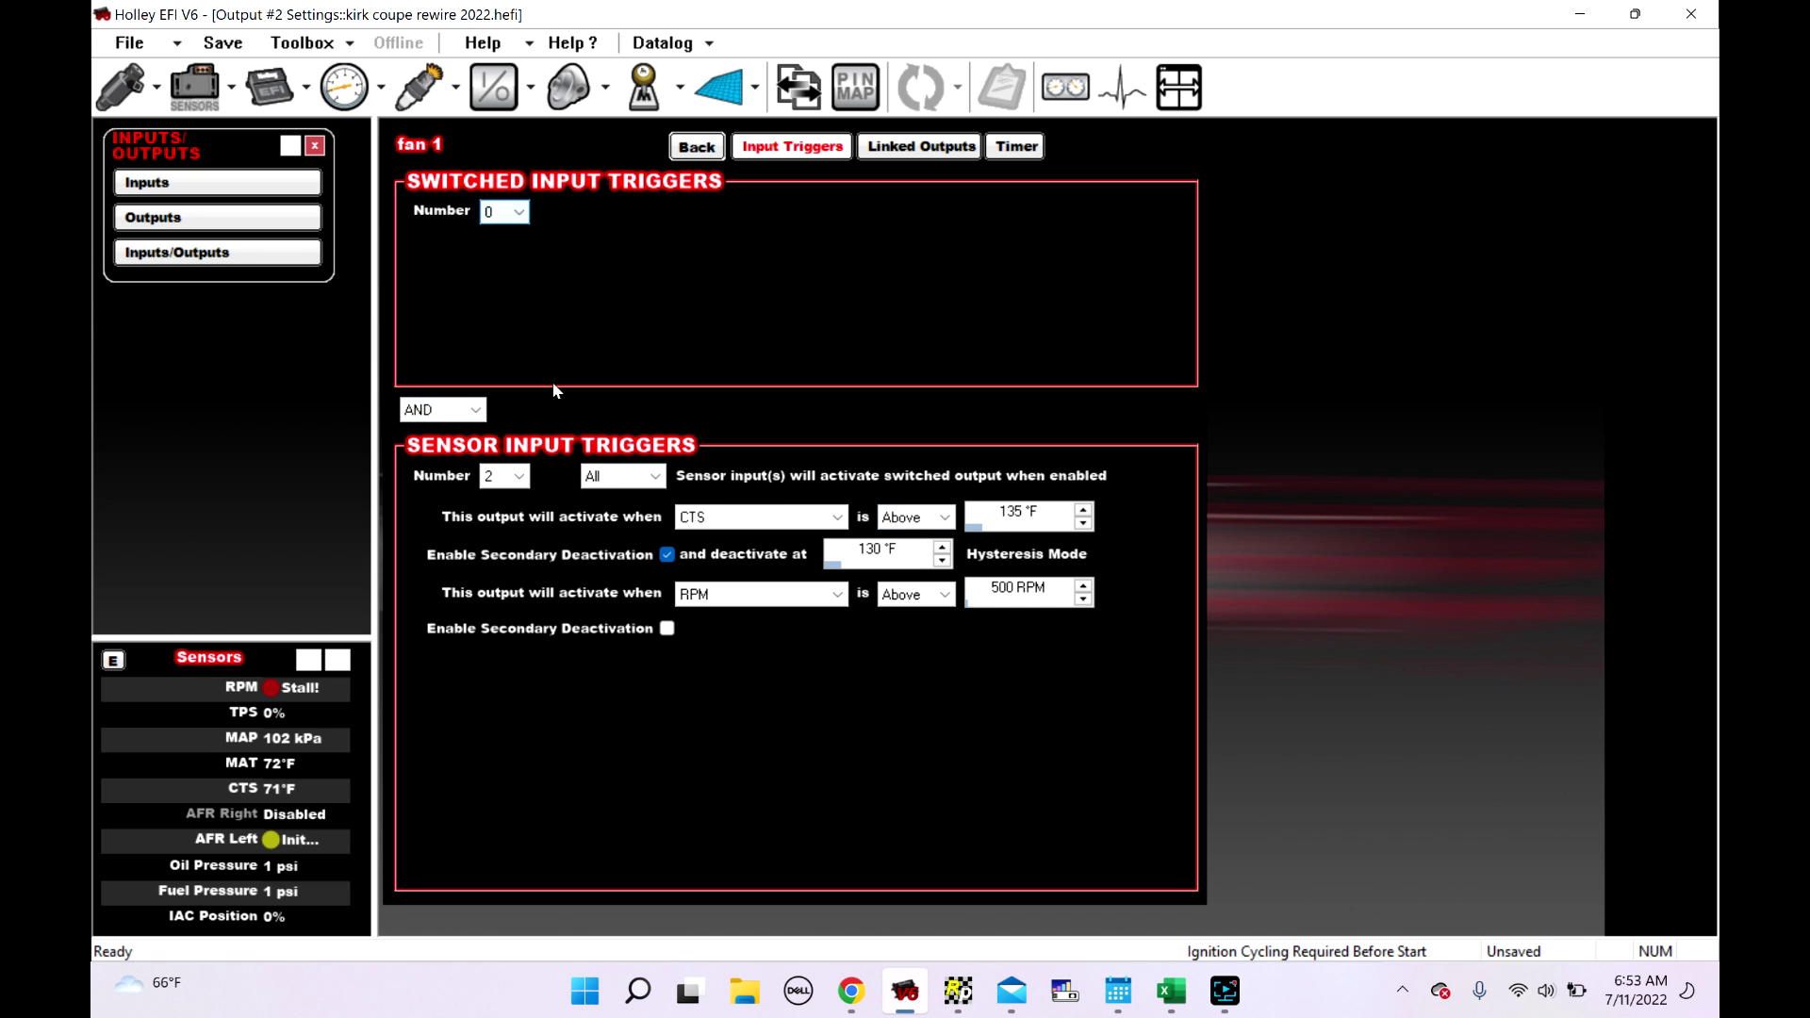
Try the Single activation mode for fan 1's sensor input triggers and set it back to All
{"action": "left_click", "coordinate": [631, 478]}
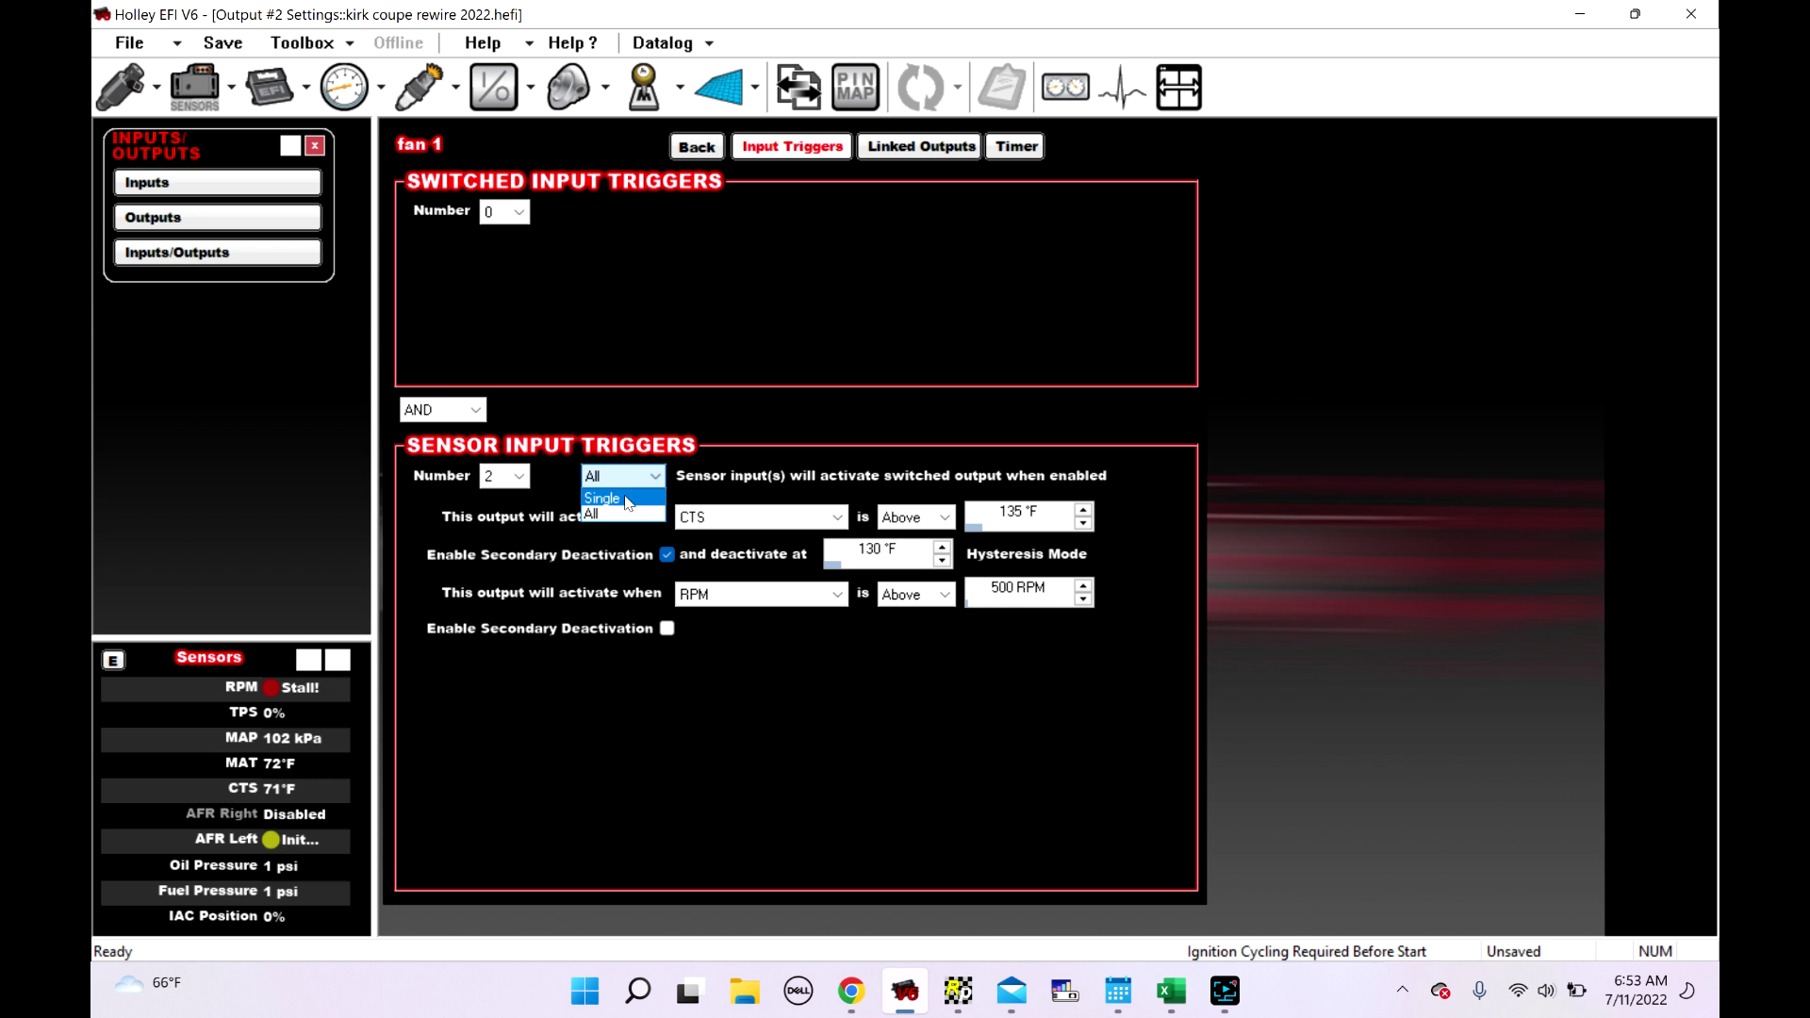
{"action": "left_click", "coordinate": [628, 499]}
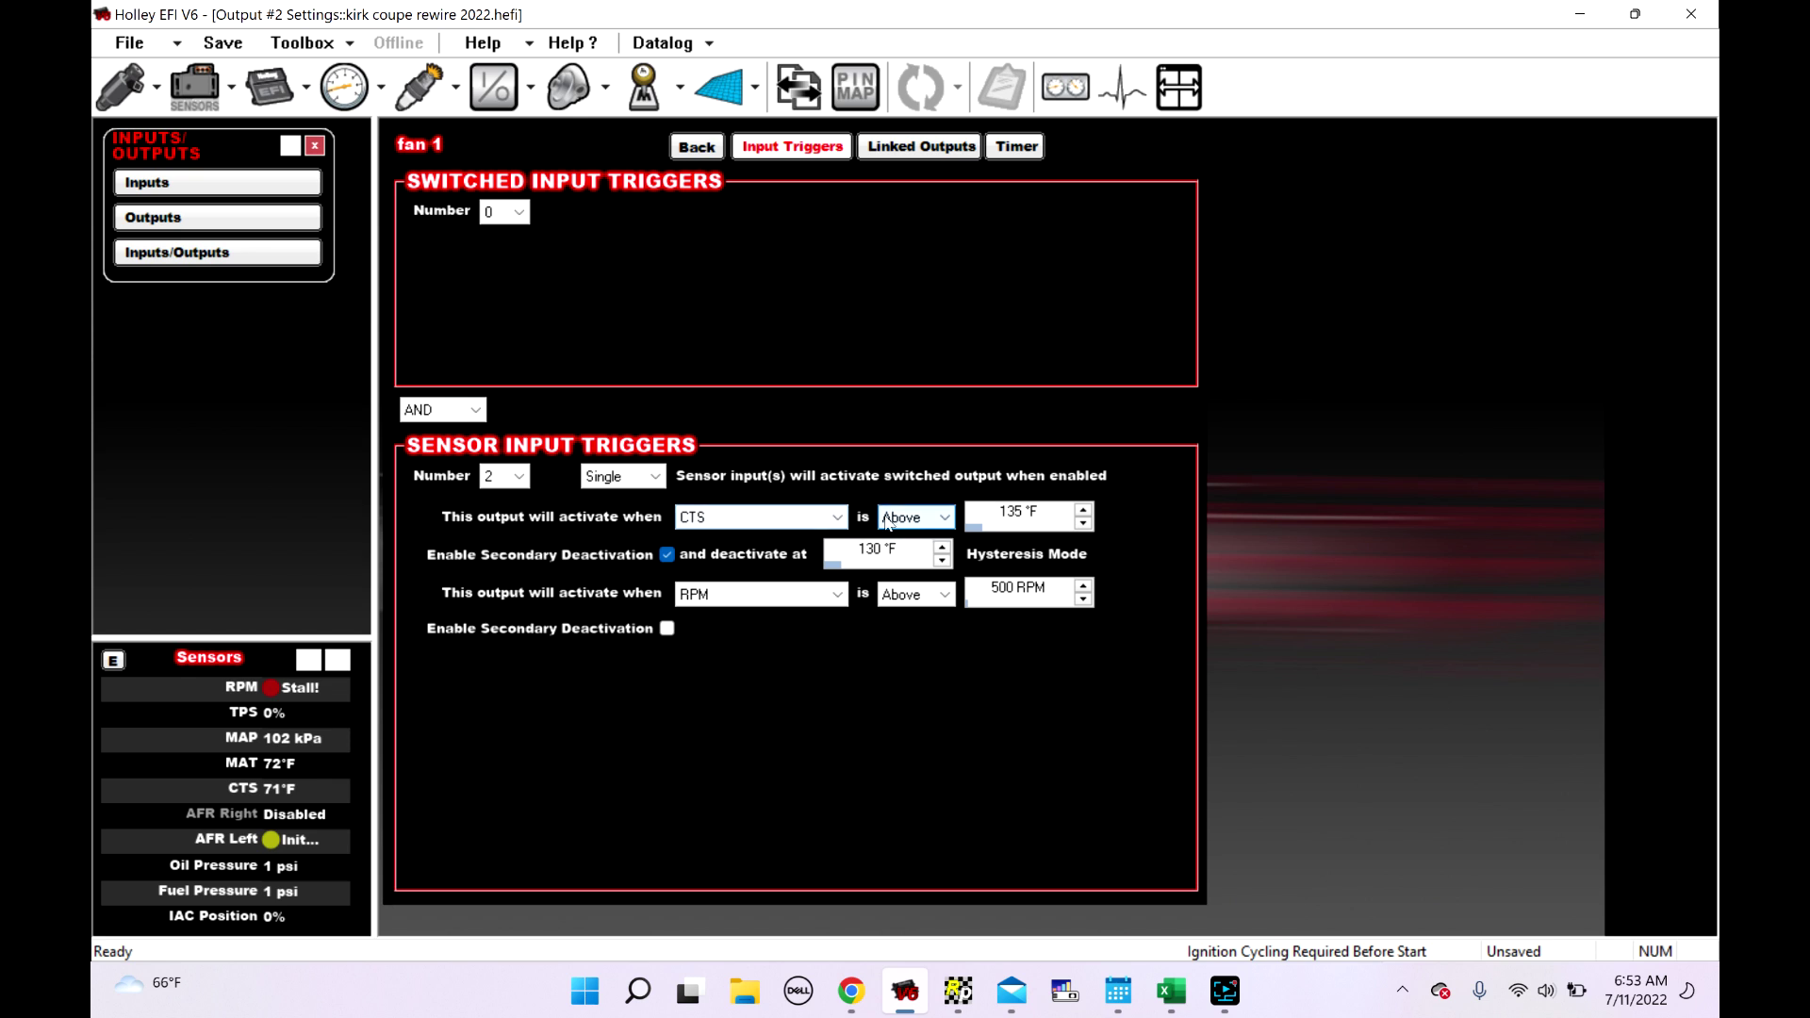
{"action": "left_click", "coordinate": [650, 478]}
{"action": "left_click", "coordinate": [622, 514]}
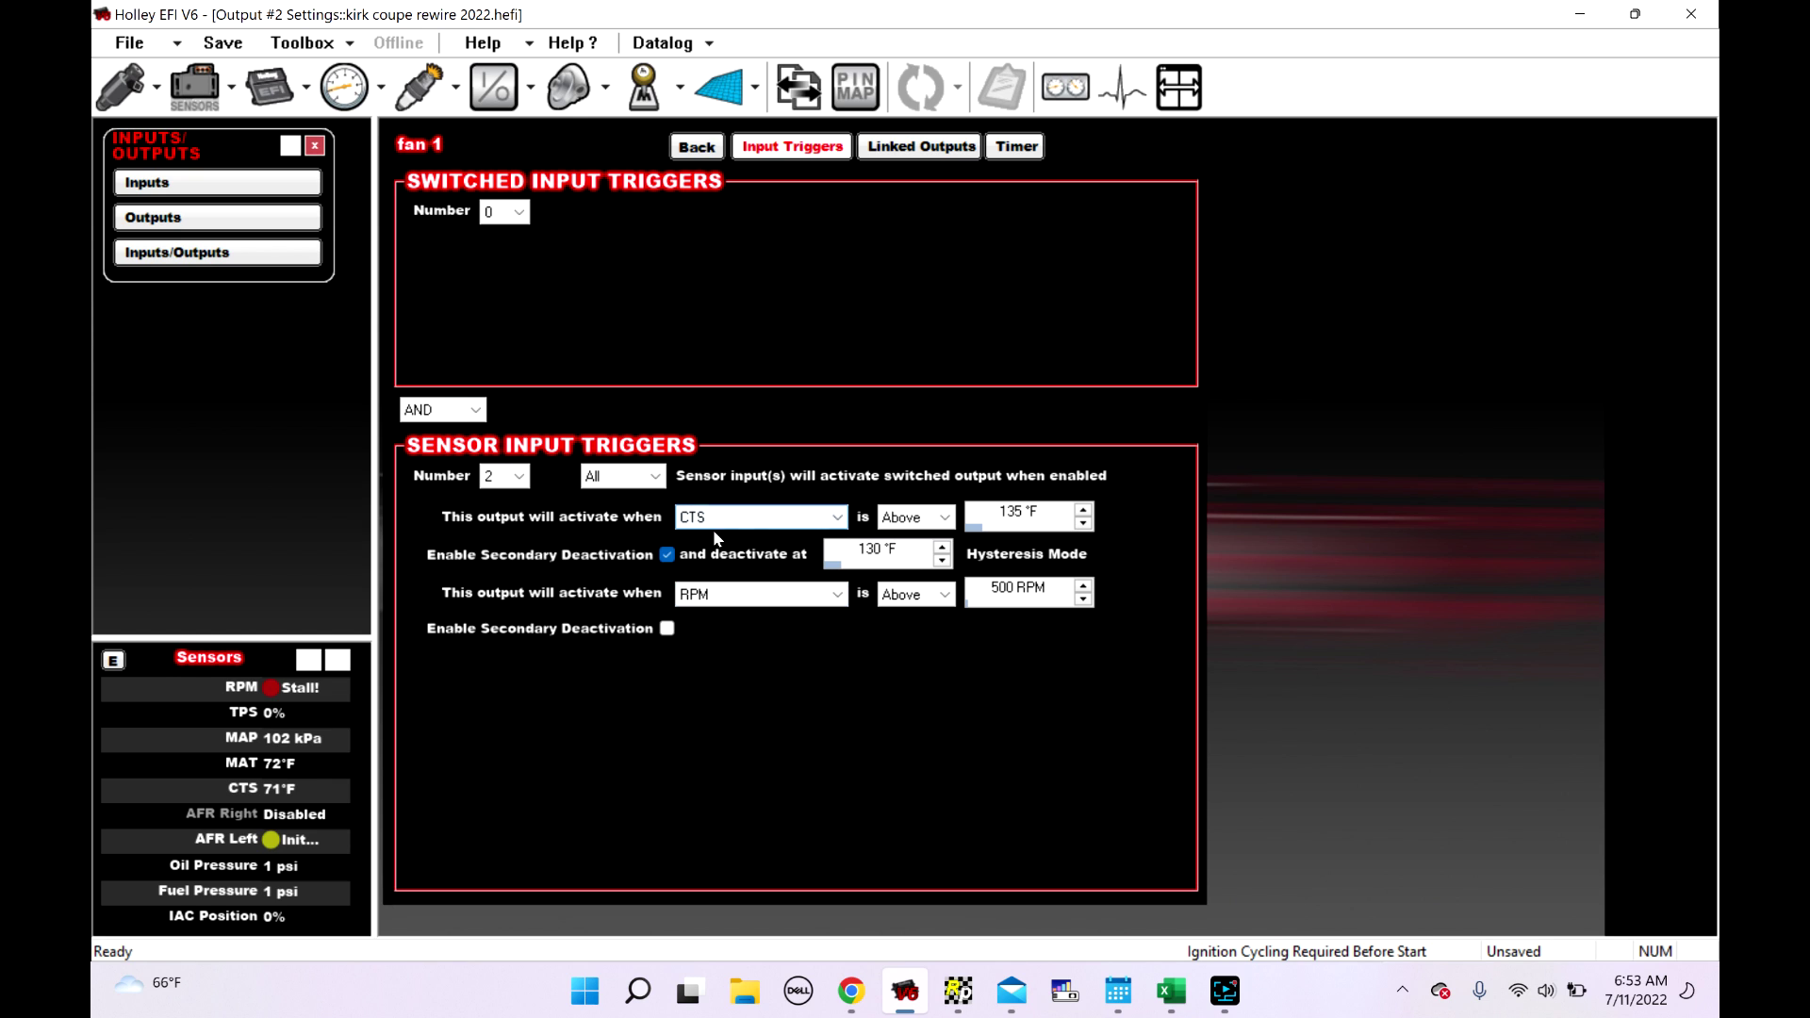
Add one switched input trigger to fan 1 that activates it when the fan switch is Enabled
{"action": "left_click", "coordinate": [527, 215]}
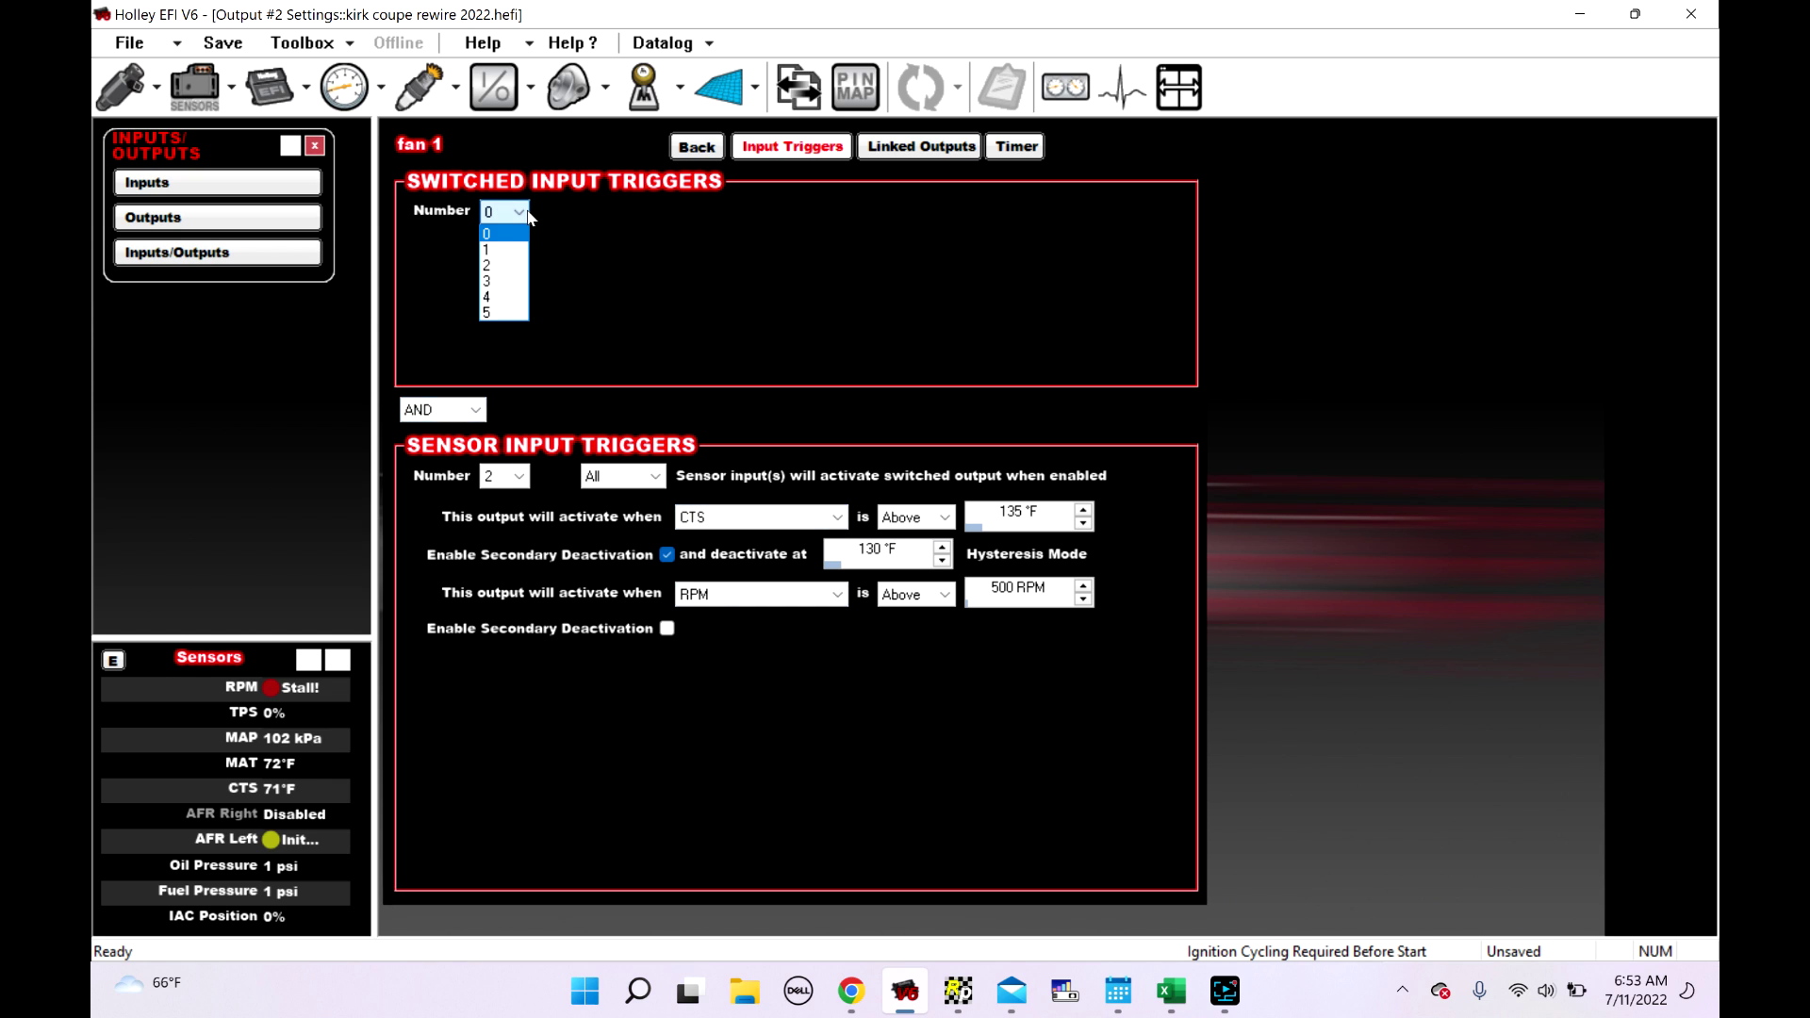
{"action": "left_click", "coordinate": [500, 251]}
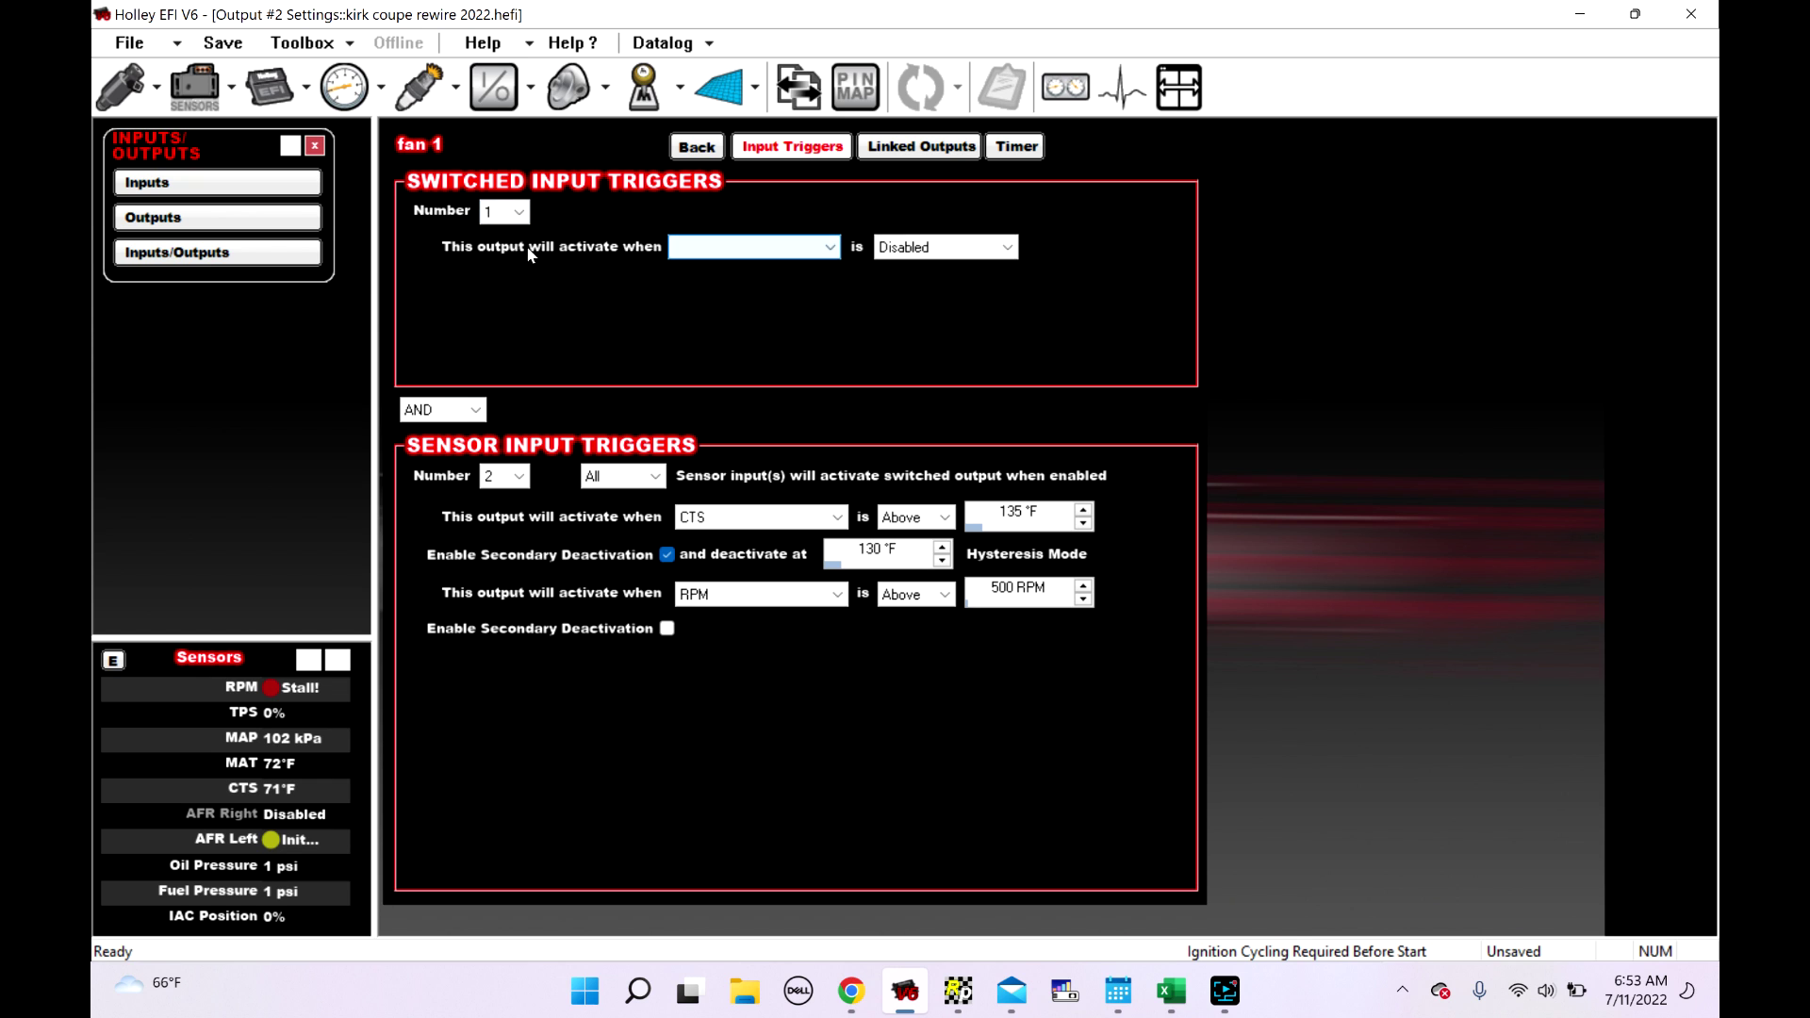
{"action": "left_click", "coordinate": [741, 248]}
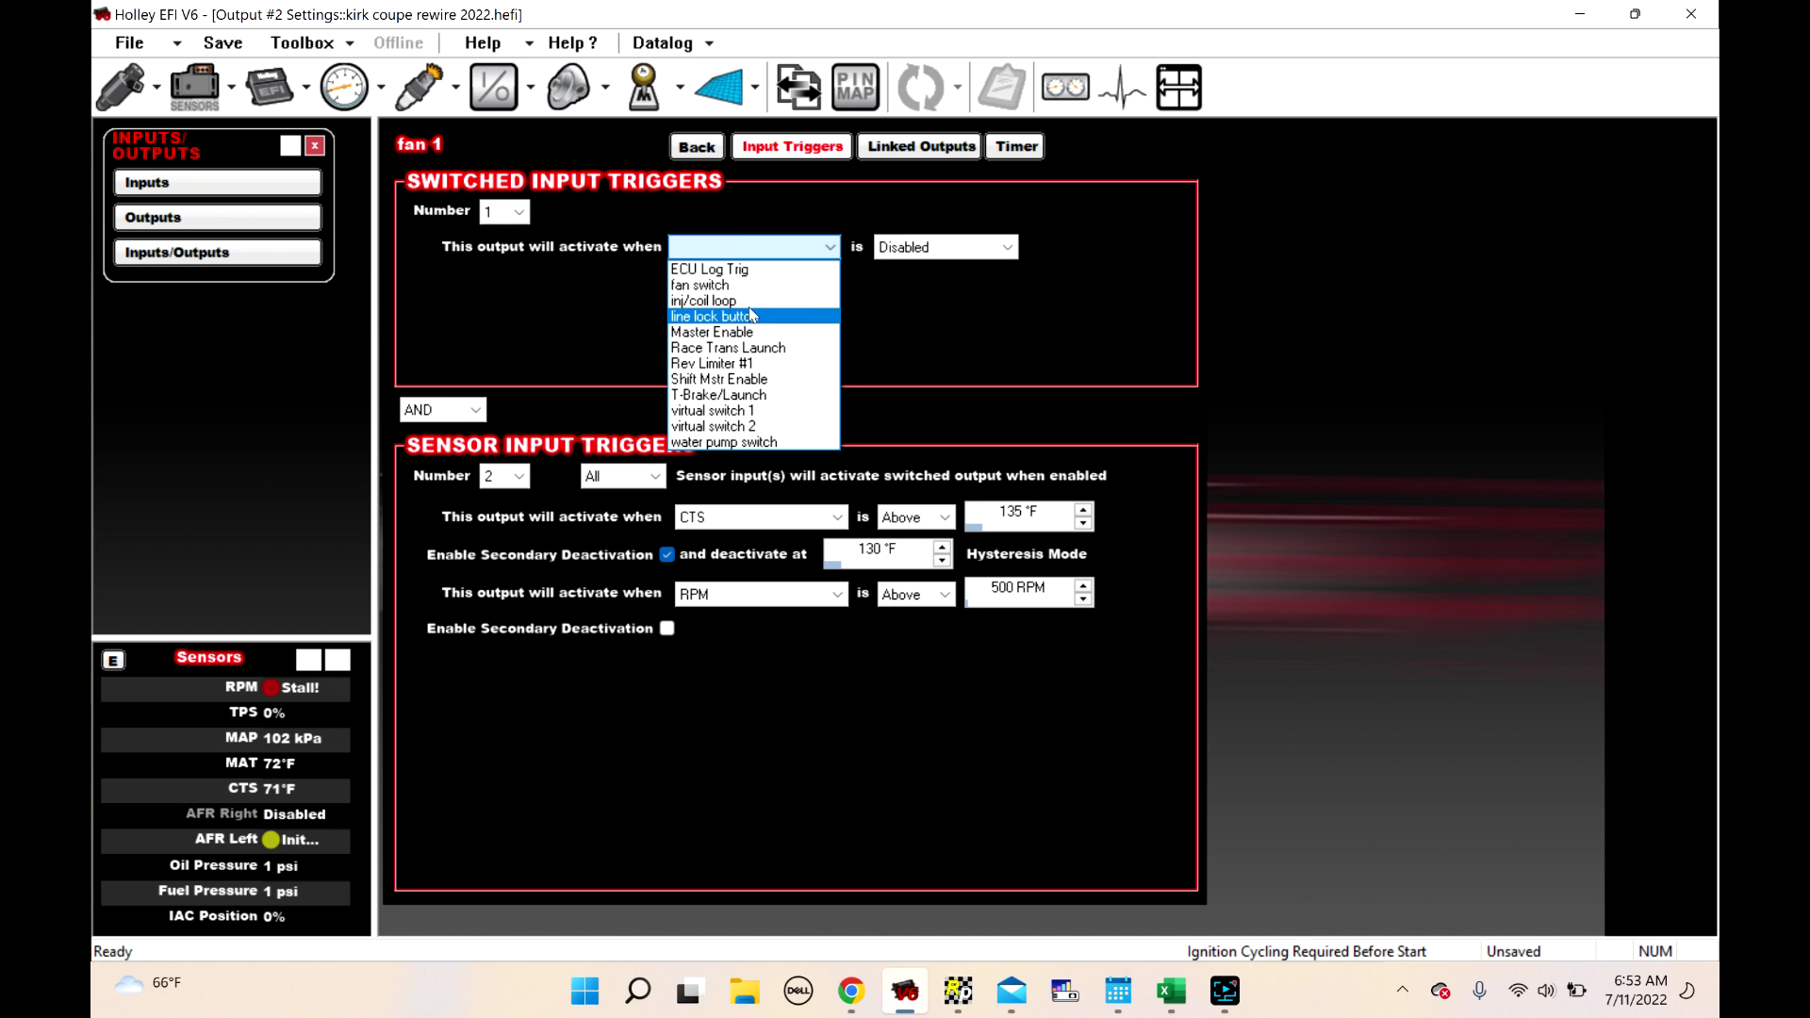
{"action": "left_click", "coordinate": [726, 266]}
{"action": "left_click", "coordinate": [939, 250]}
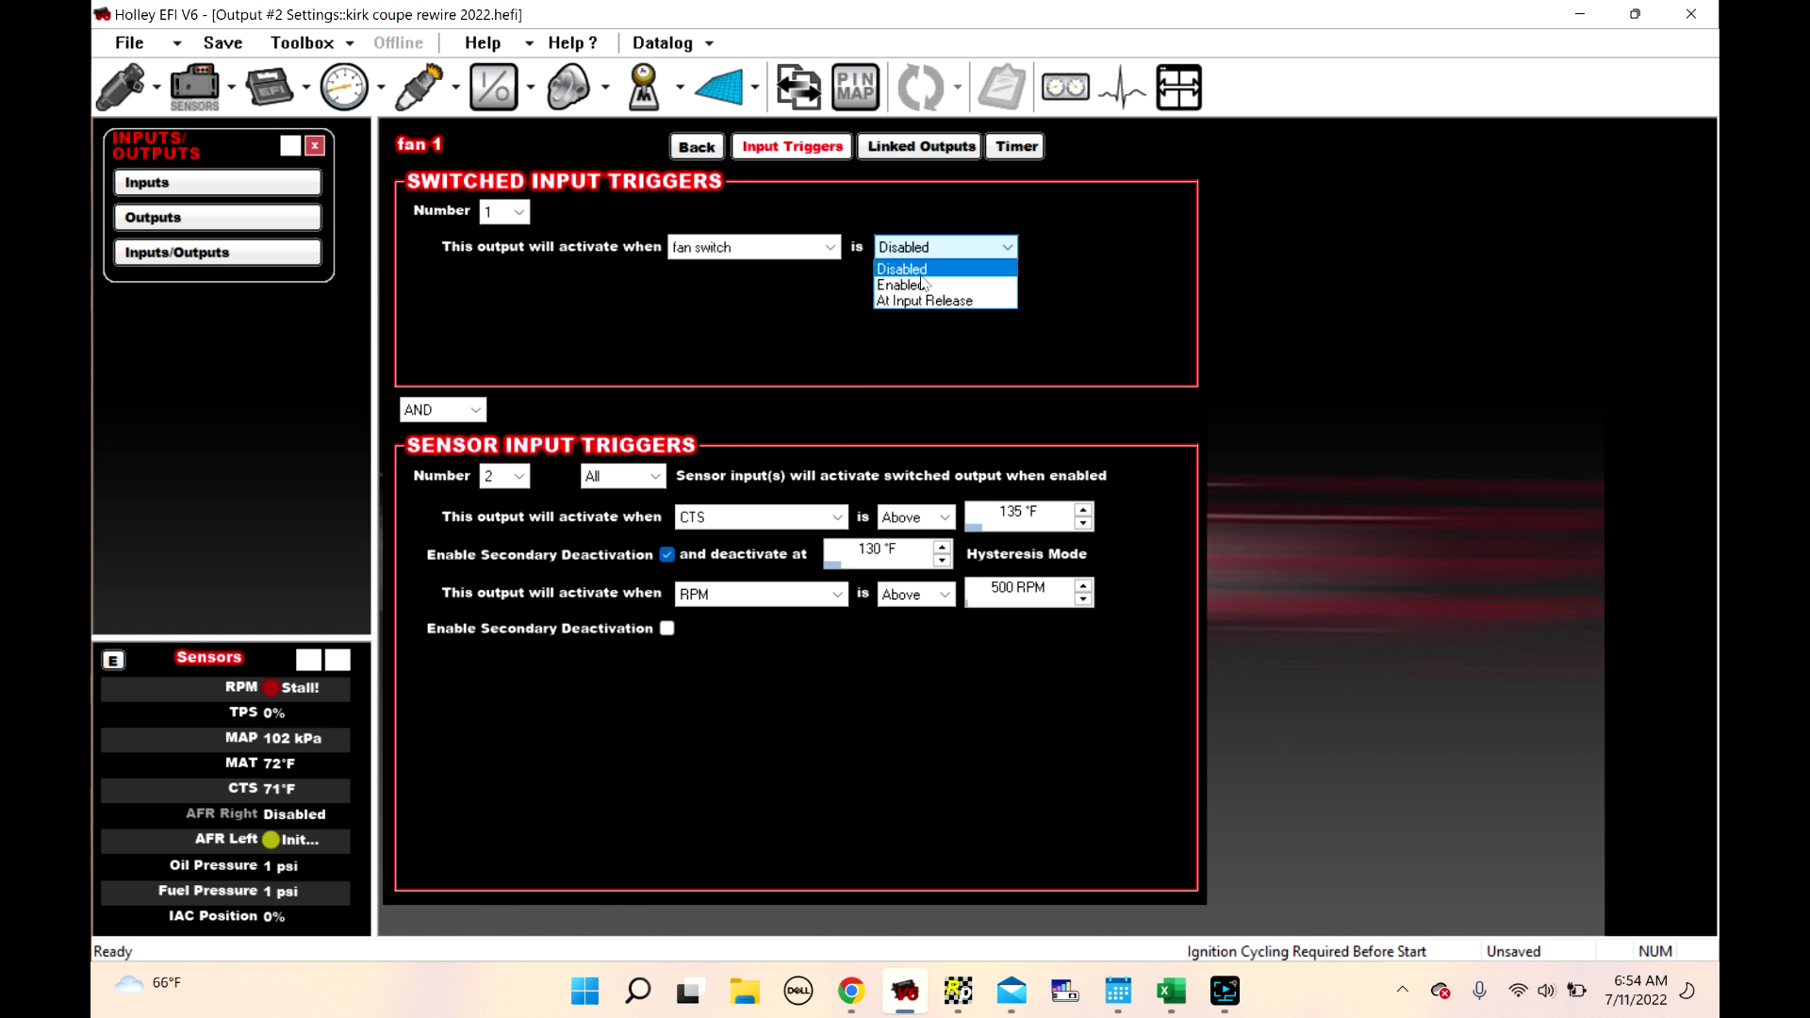
{"action": "left_click", "coordinate": [903, 281]}
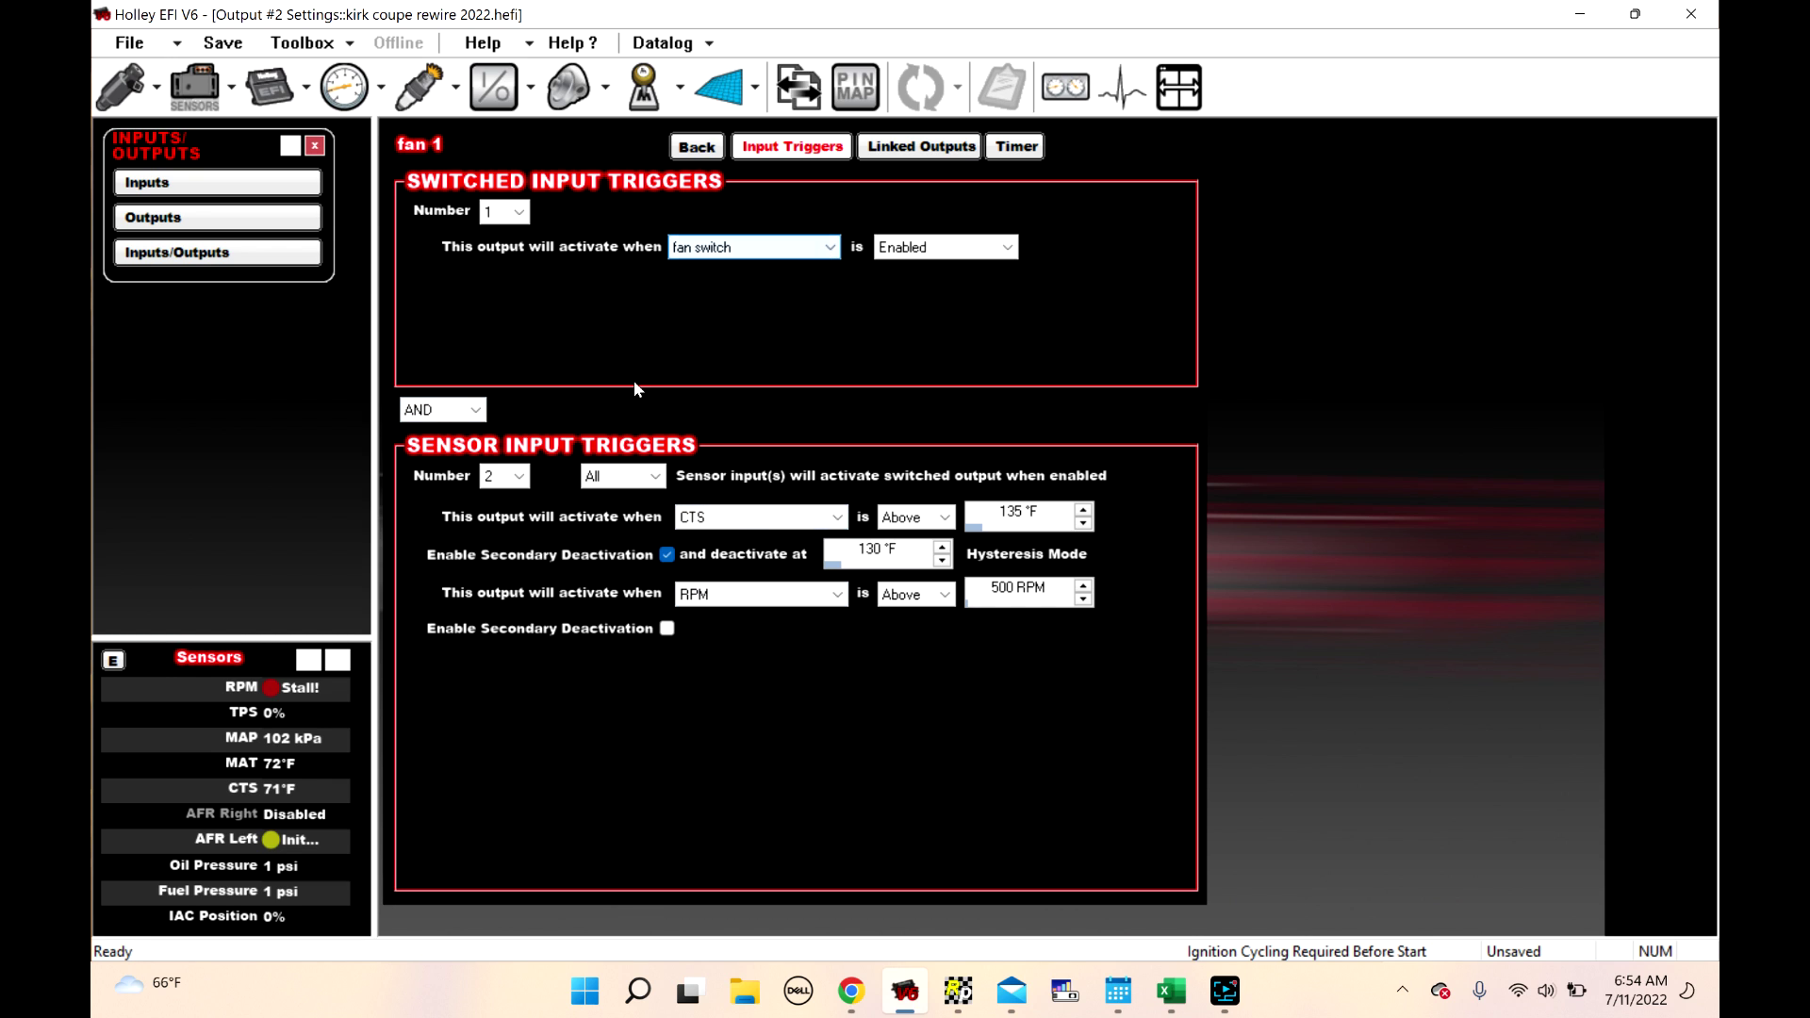
Set the logic between fan 1's switched and sensor triggers to OR, and return to the outputs list
{"action": "left_click", "coordinate": [443, 409]}
{"action": "left_click", "coordinate": [434, 440]}
{"action": "left_click", "coordinate": [692, 148]}
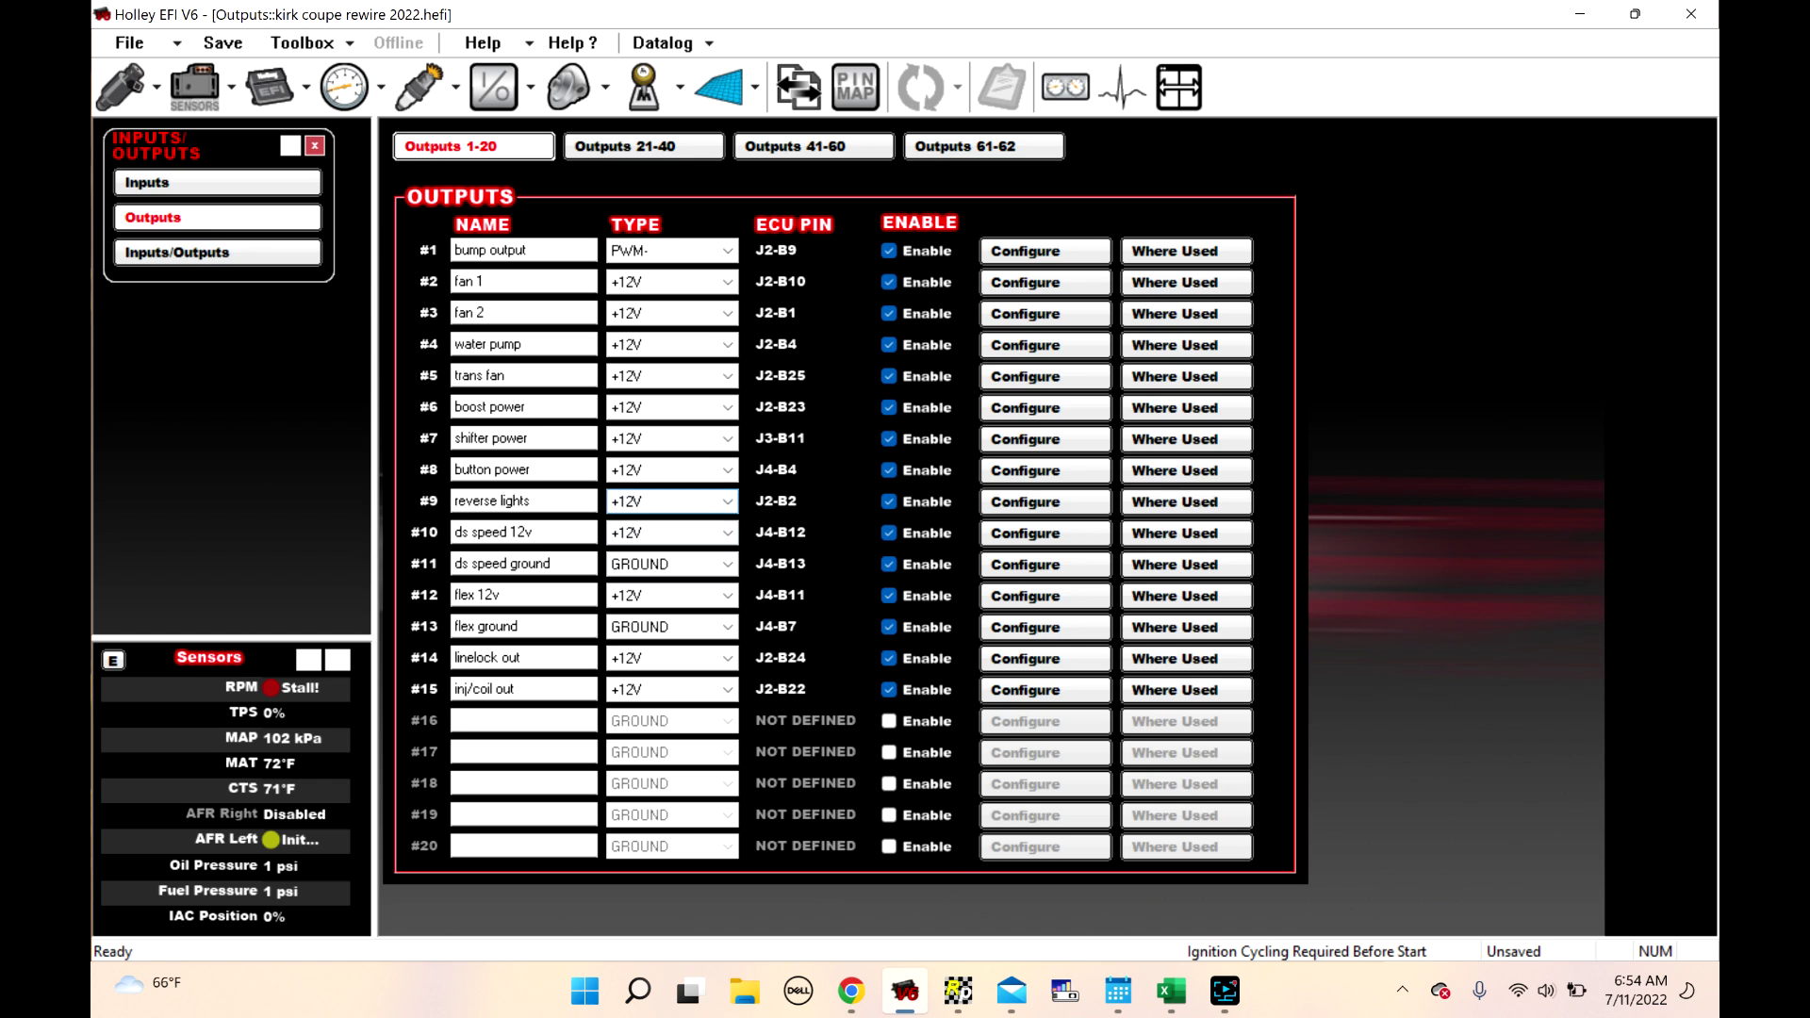
Add one switched input trigger to the fan 2 output that activates it when the fan switch is Enabled
{"action": "left_click", "coordinate": [1014, 313]}
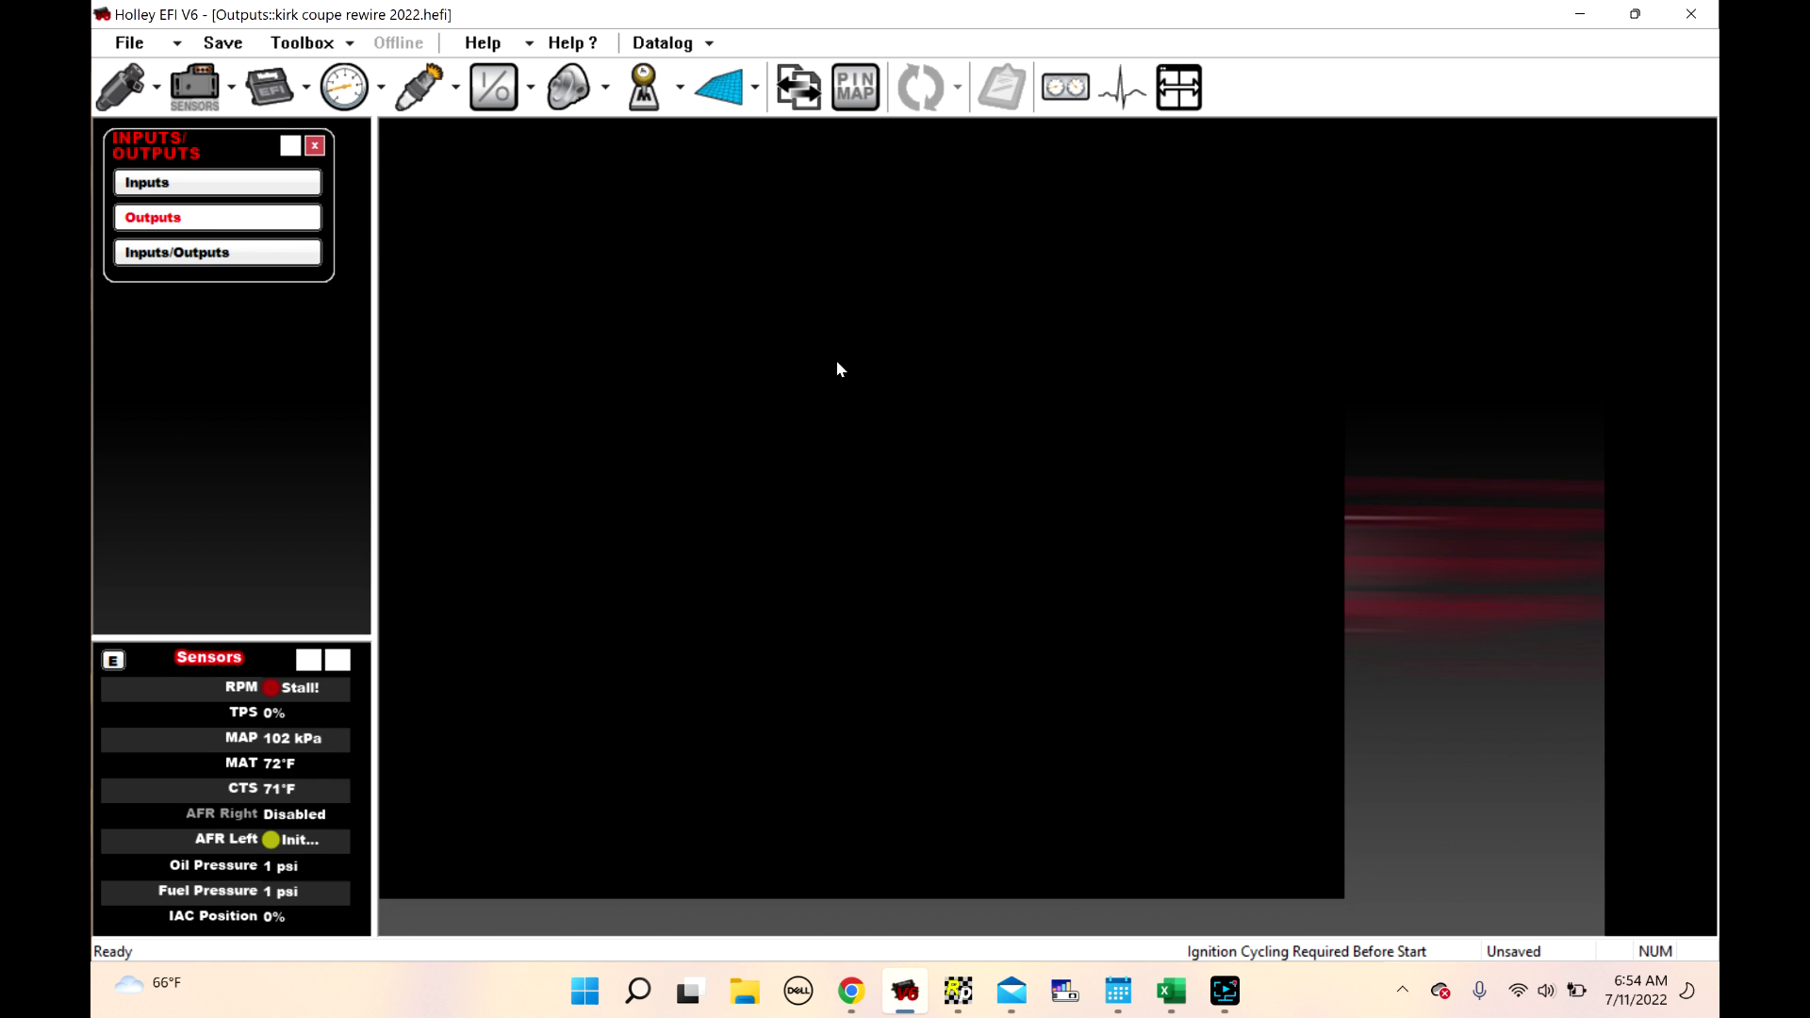
{"action": "left_click", "coordinate": [504, 212]}
{"action": "left_click", "coordinate": [500, 245]}
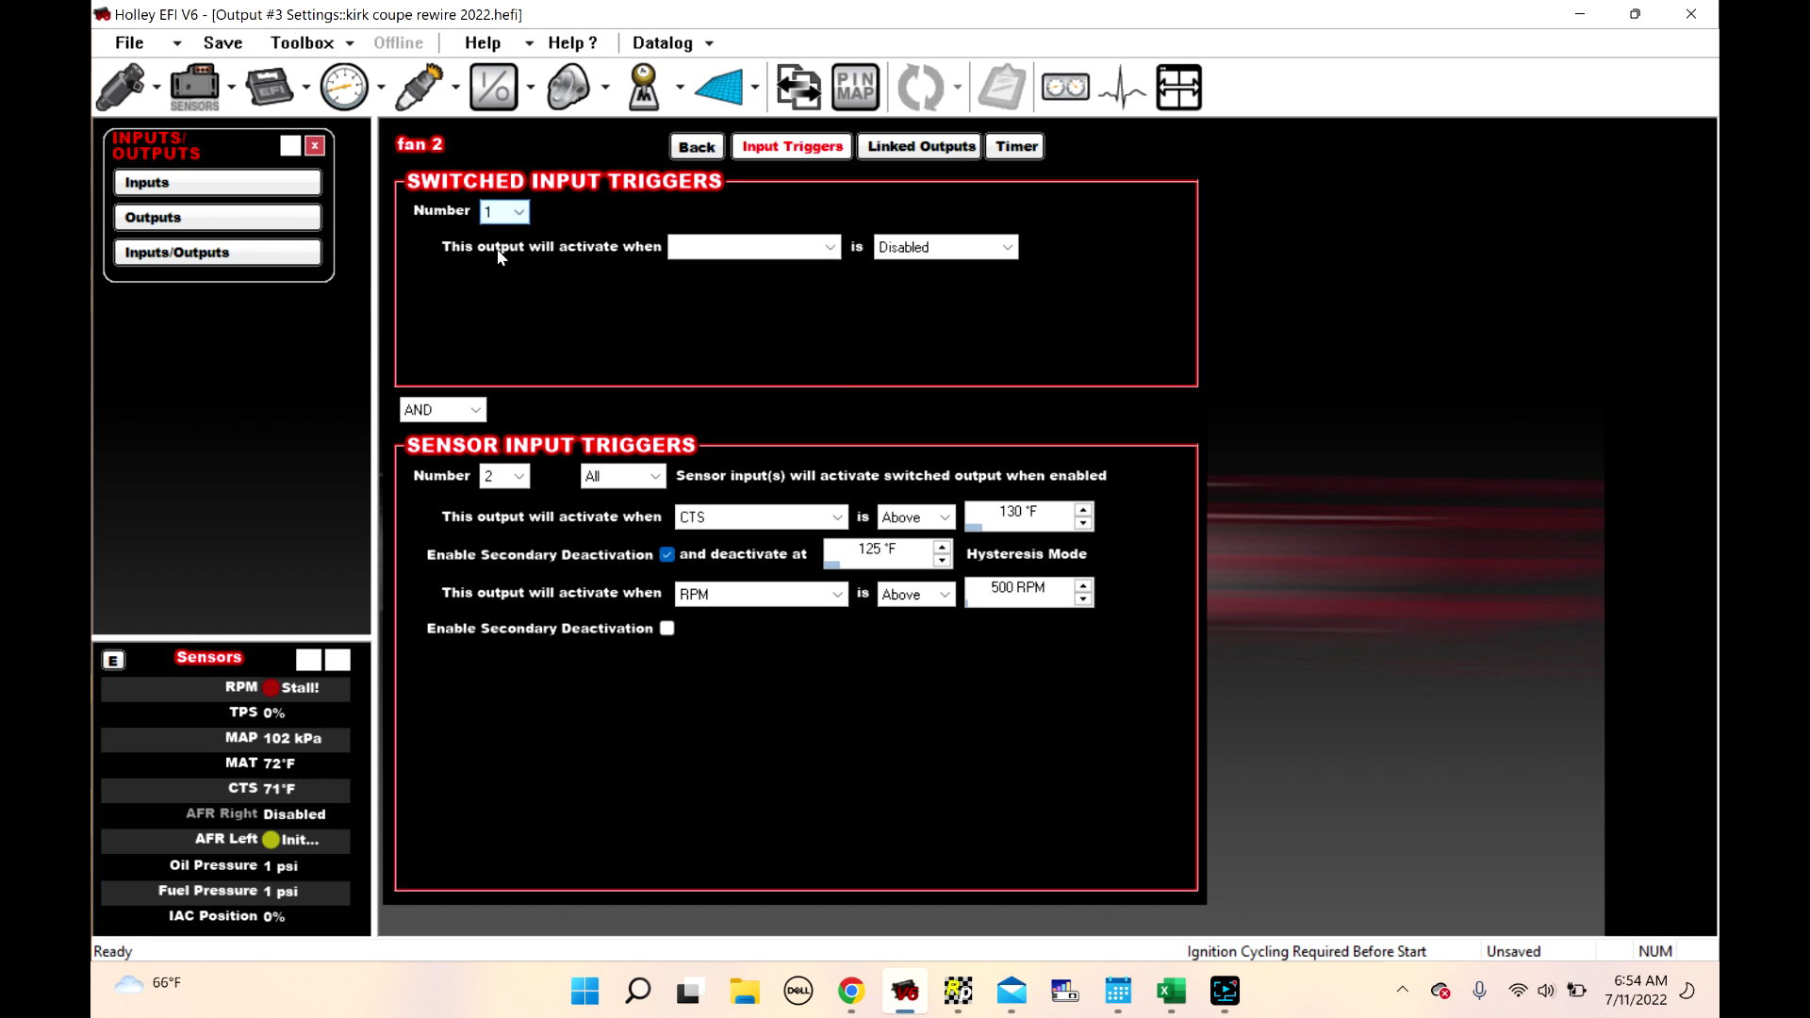
{"action": "left_click", "coordinate": [779, 247]}
{"action": "left_click", "coordinate": [760, 283]}
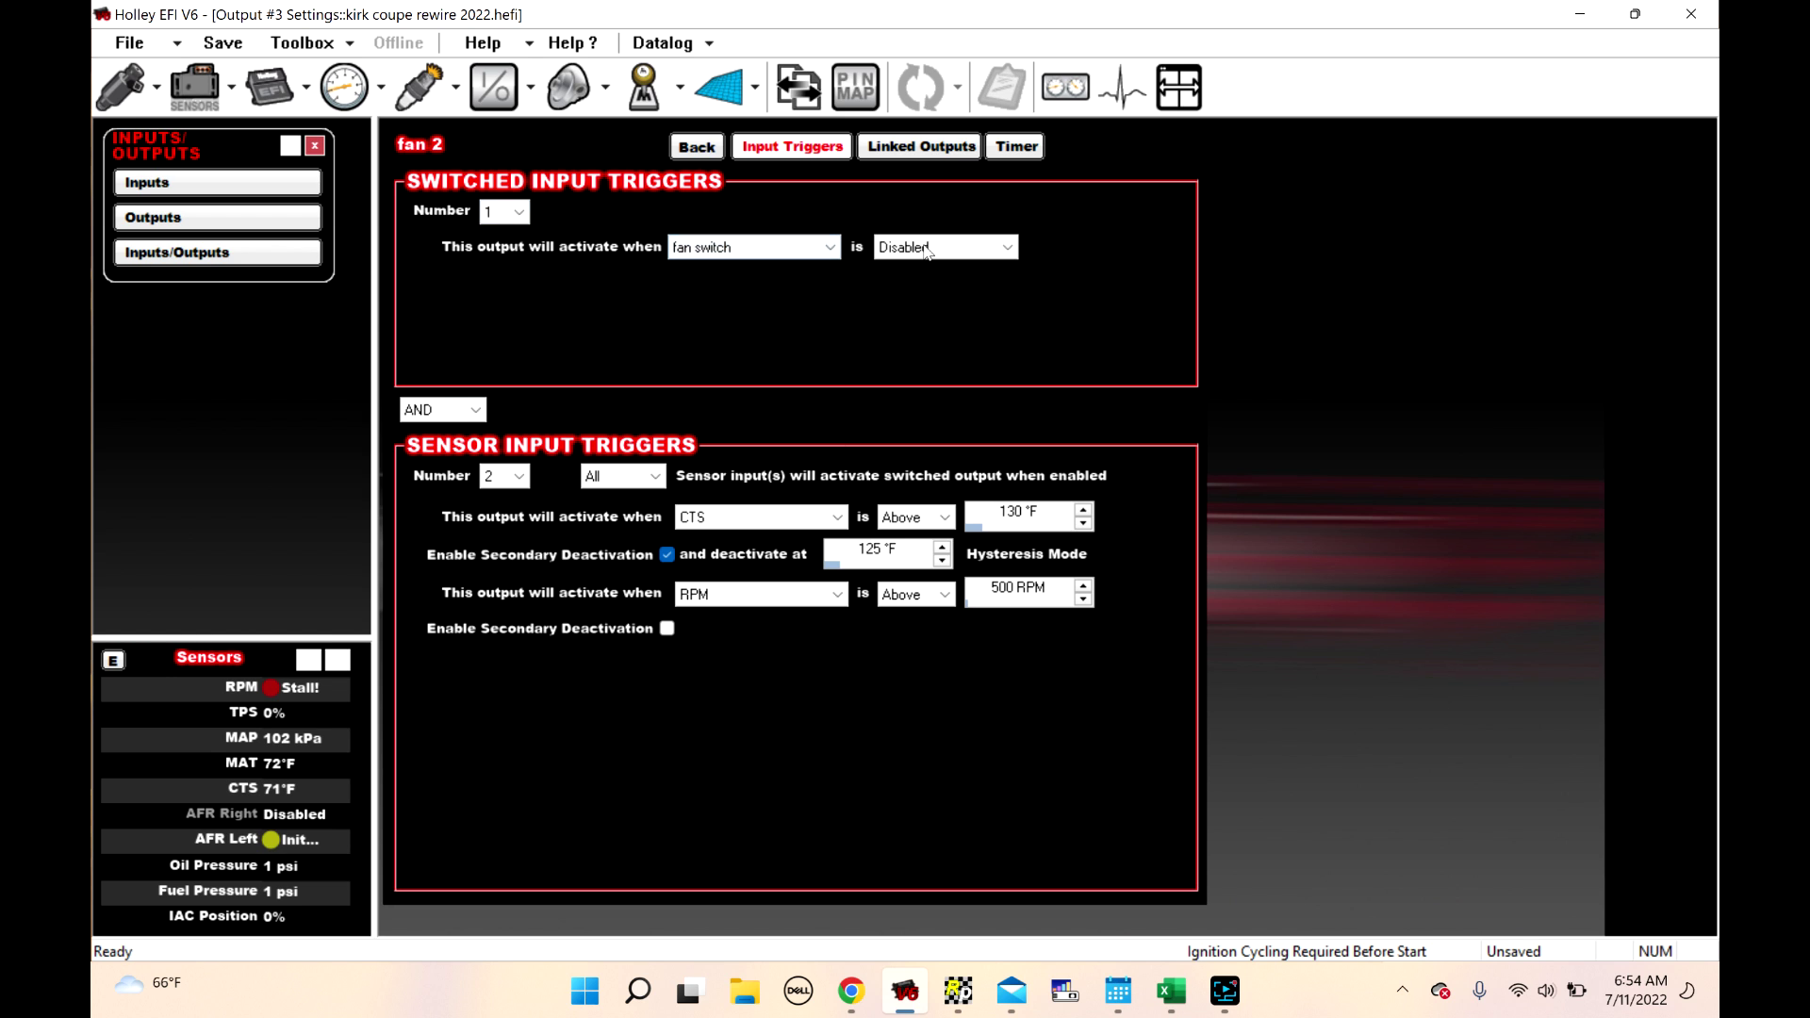
{"action": "left_click", "coordinate": [926, 249]}
{"action": "left_click", "coordinate": [919, 285]}
Set the logic between fan 2's switched and sensor triggers to OR, and return to the outputs list
{"action": "left_click", "coordinate": [507, 477]}
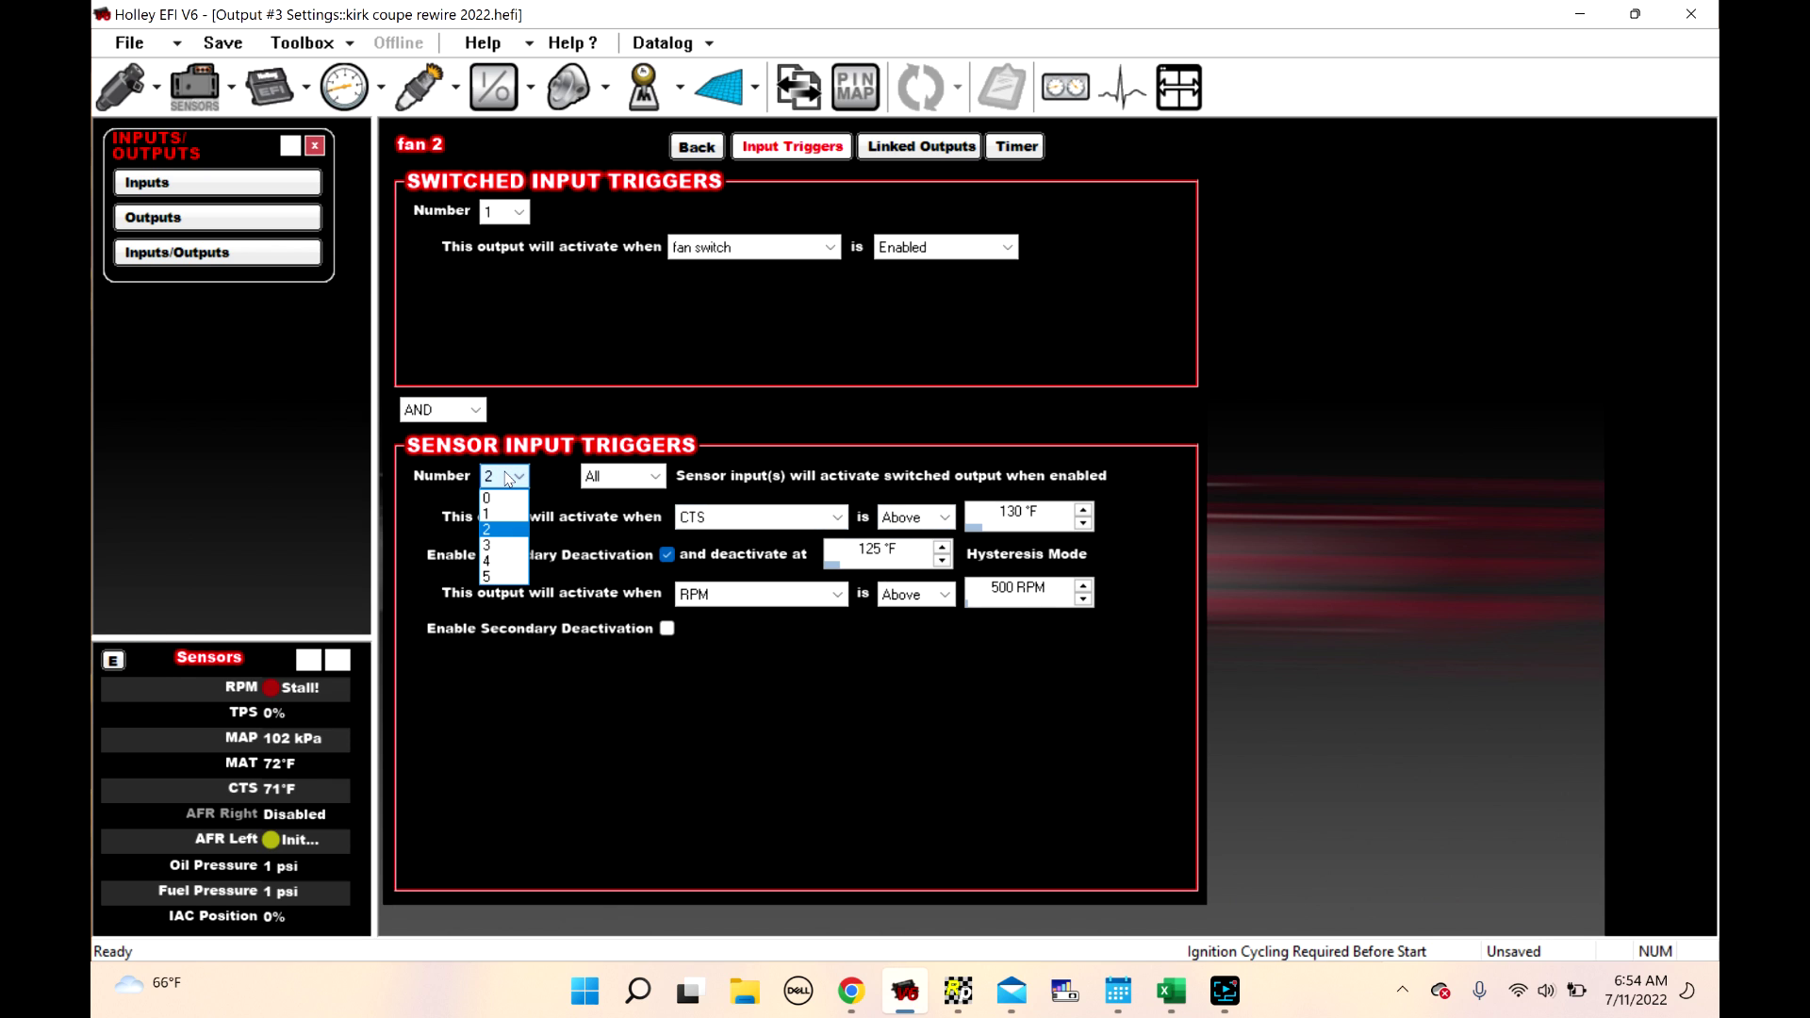
{"action": "left_click", "coordinate": [513, 401]}
{"action": "left_click", "coordinate": [443, 409]}
{"action": "left_click", "coordinate": [425, 443]}
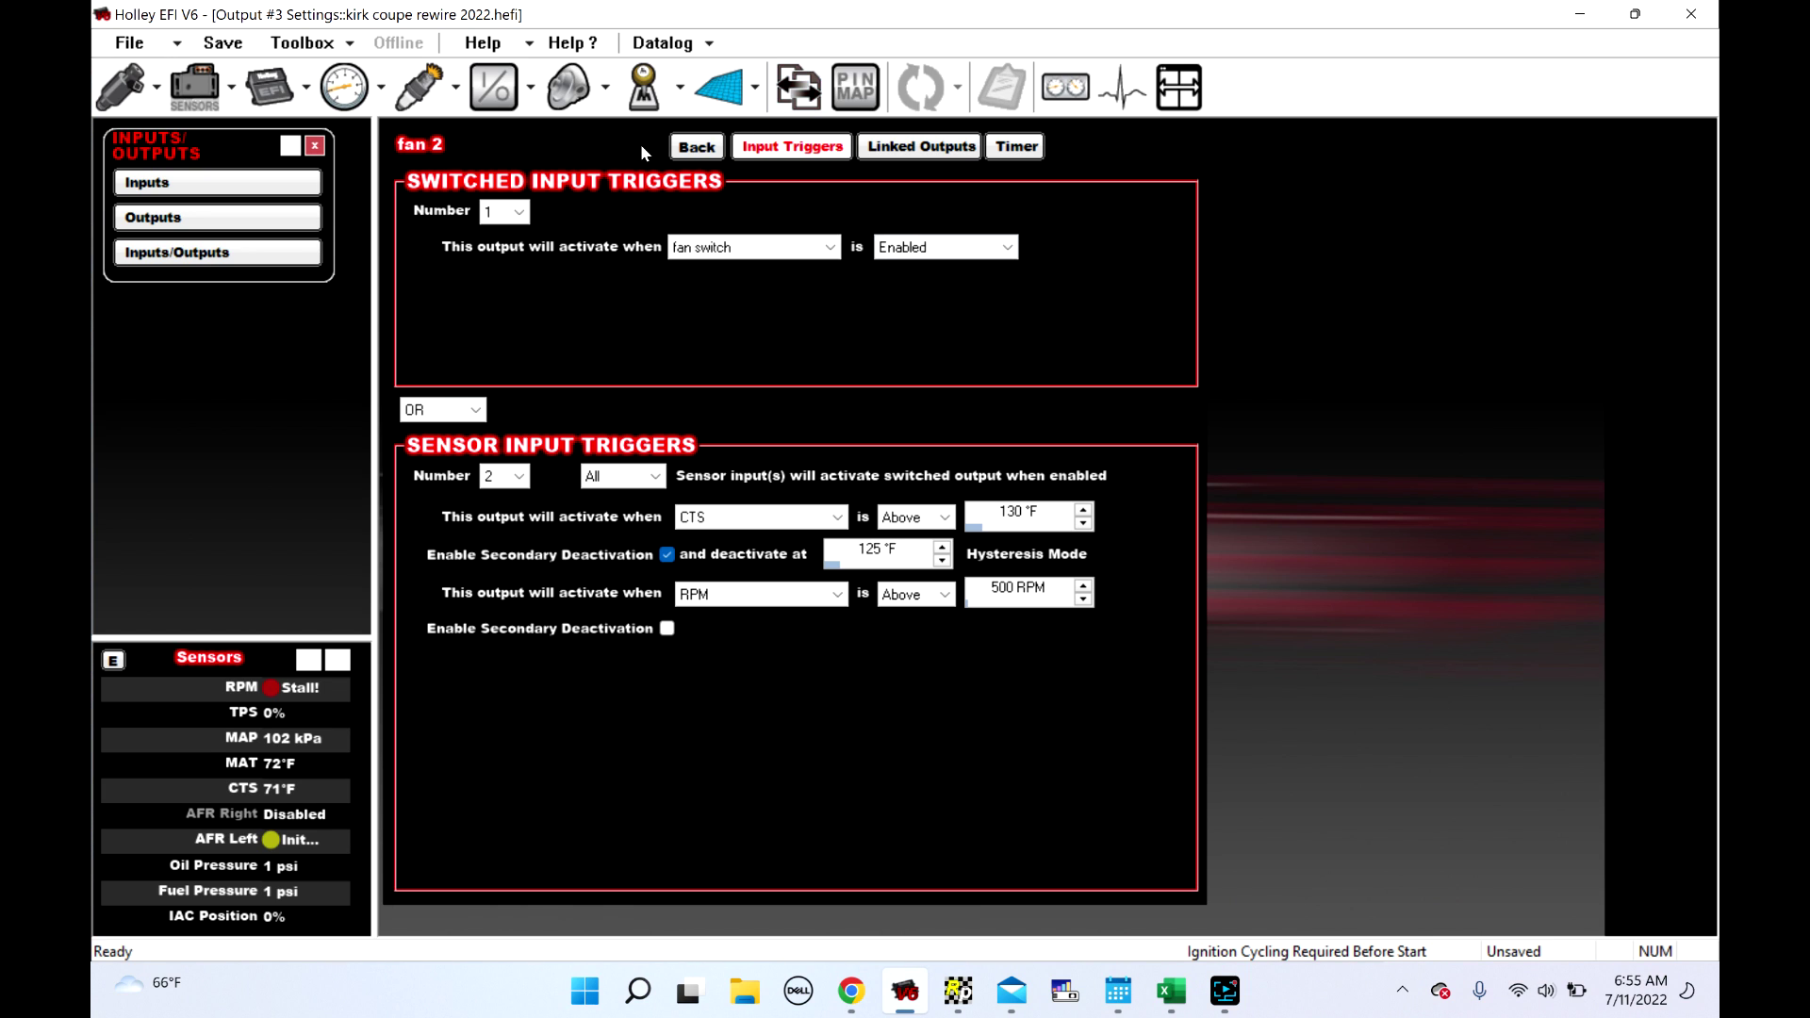
{"action": "left_click", "coordinate": [696, 146]}
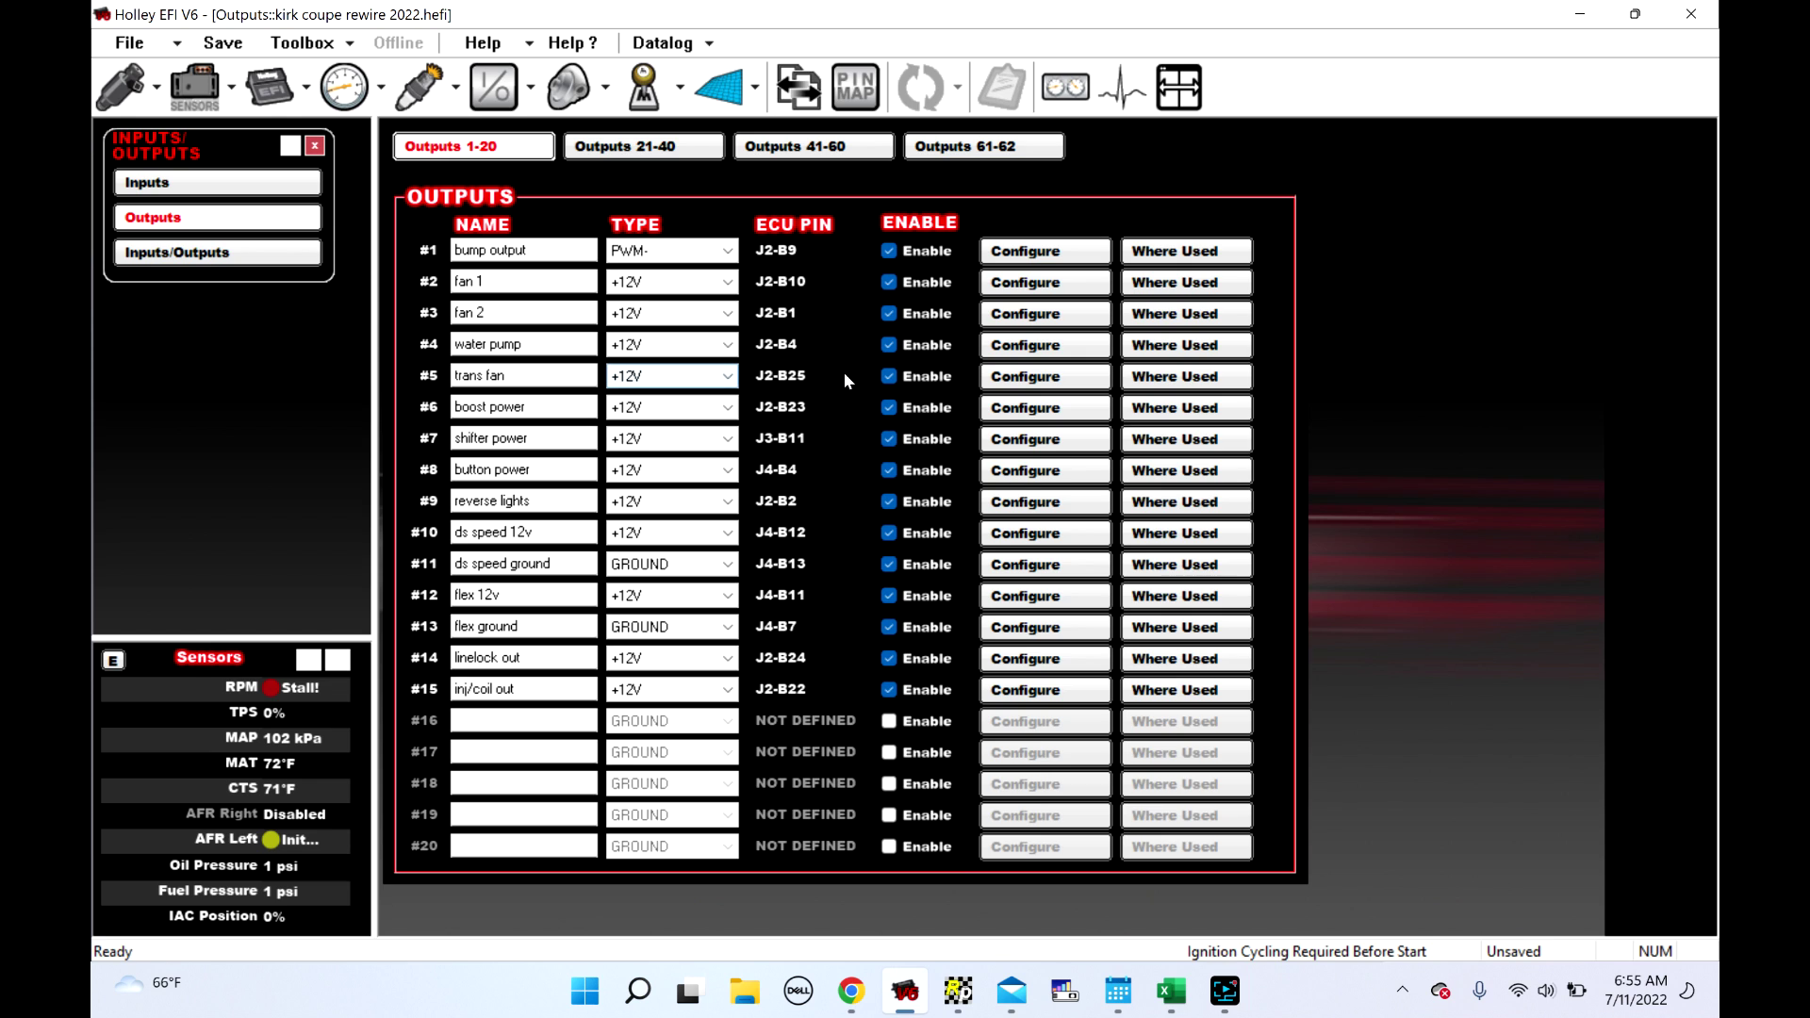
Raise the trans fan output's sensor input triggers to 2 and base the second one on trans temp
{"action": "left_click", "coordinate": [1033, 377]}
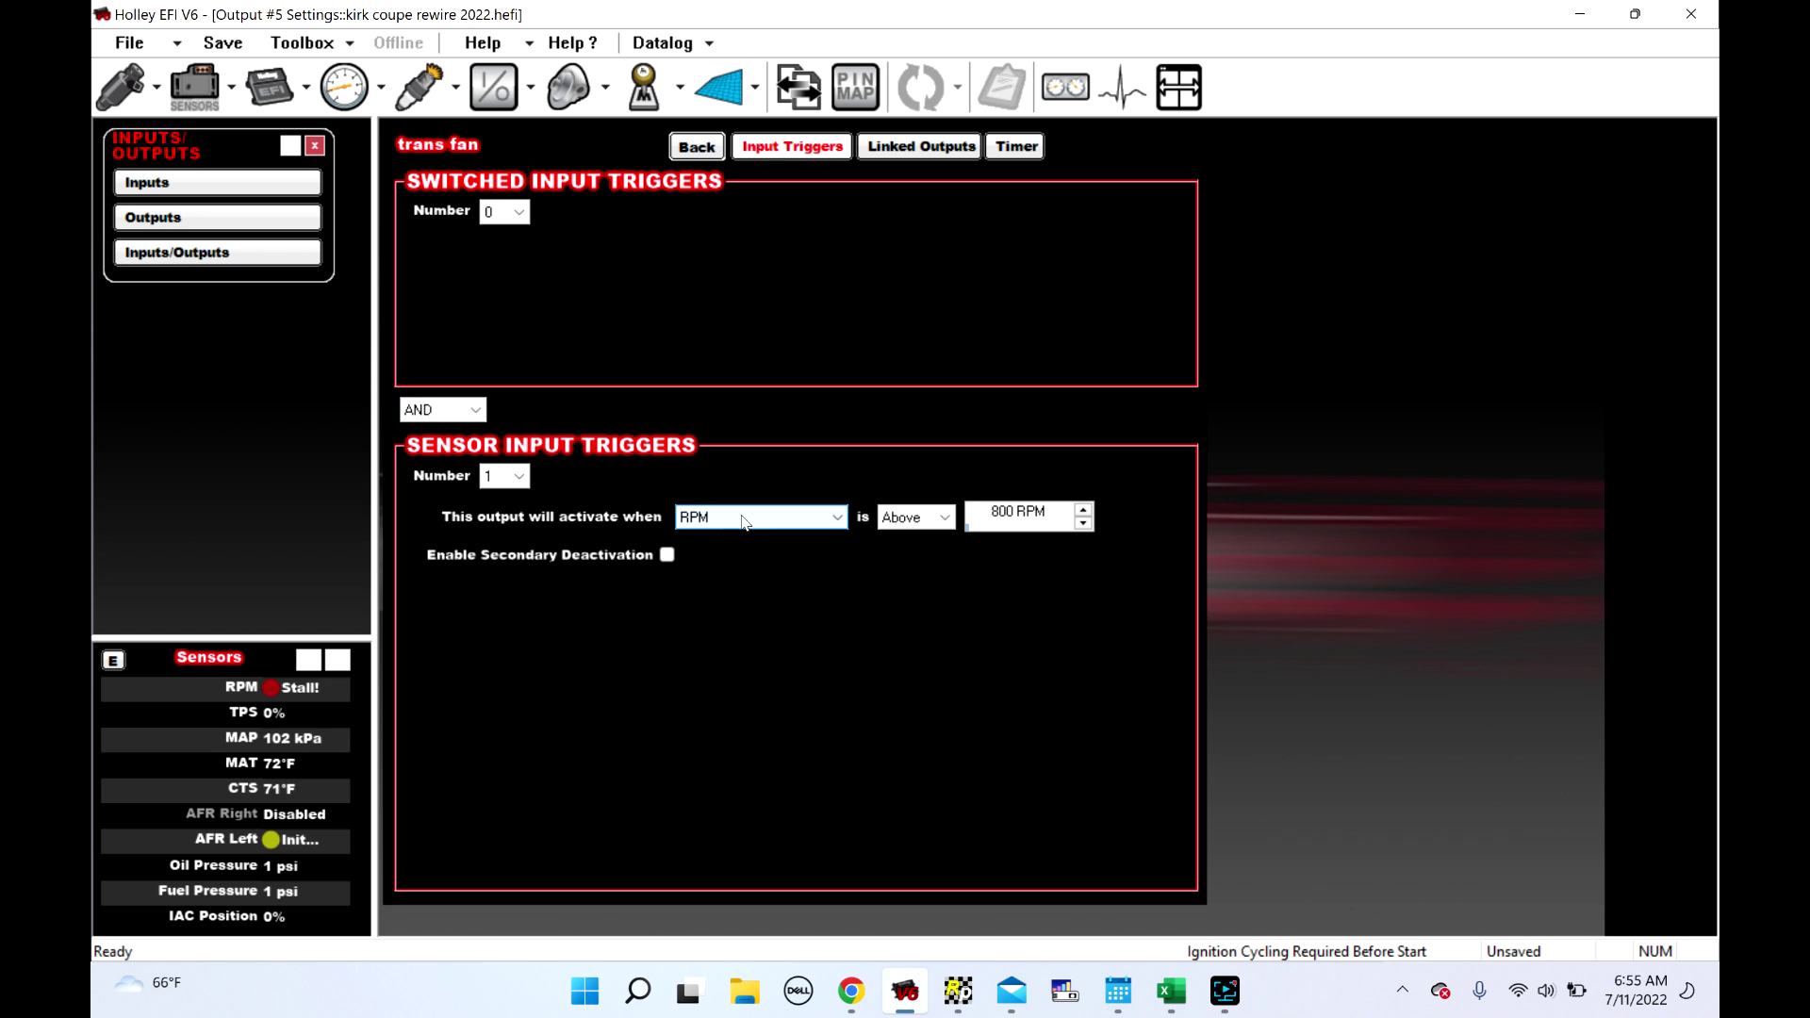
{"action": "left_click", "coordinate": [504, 476]}
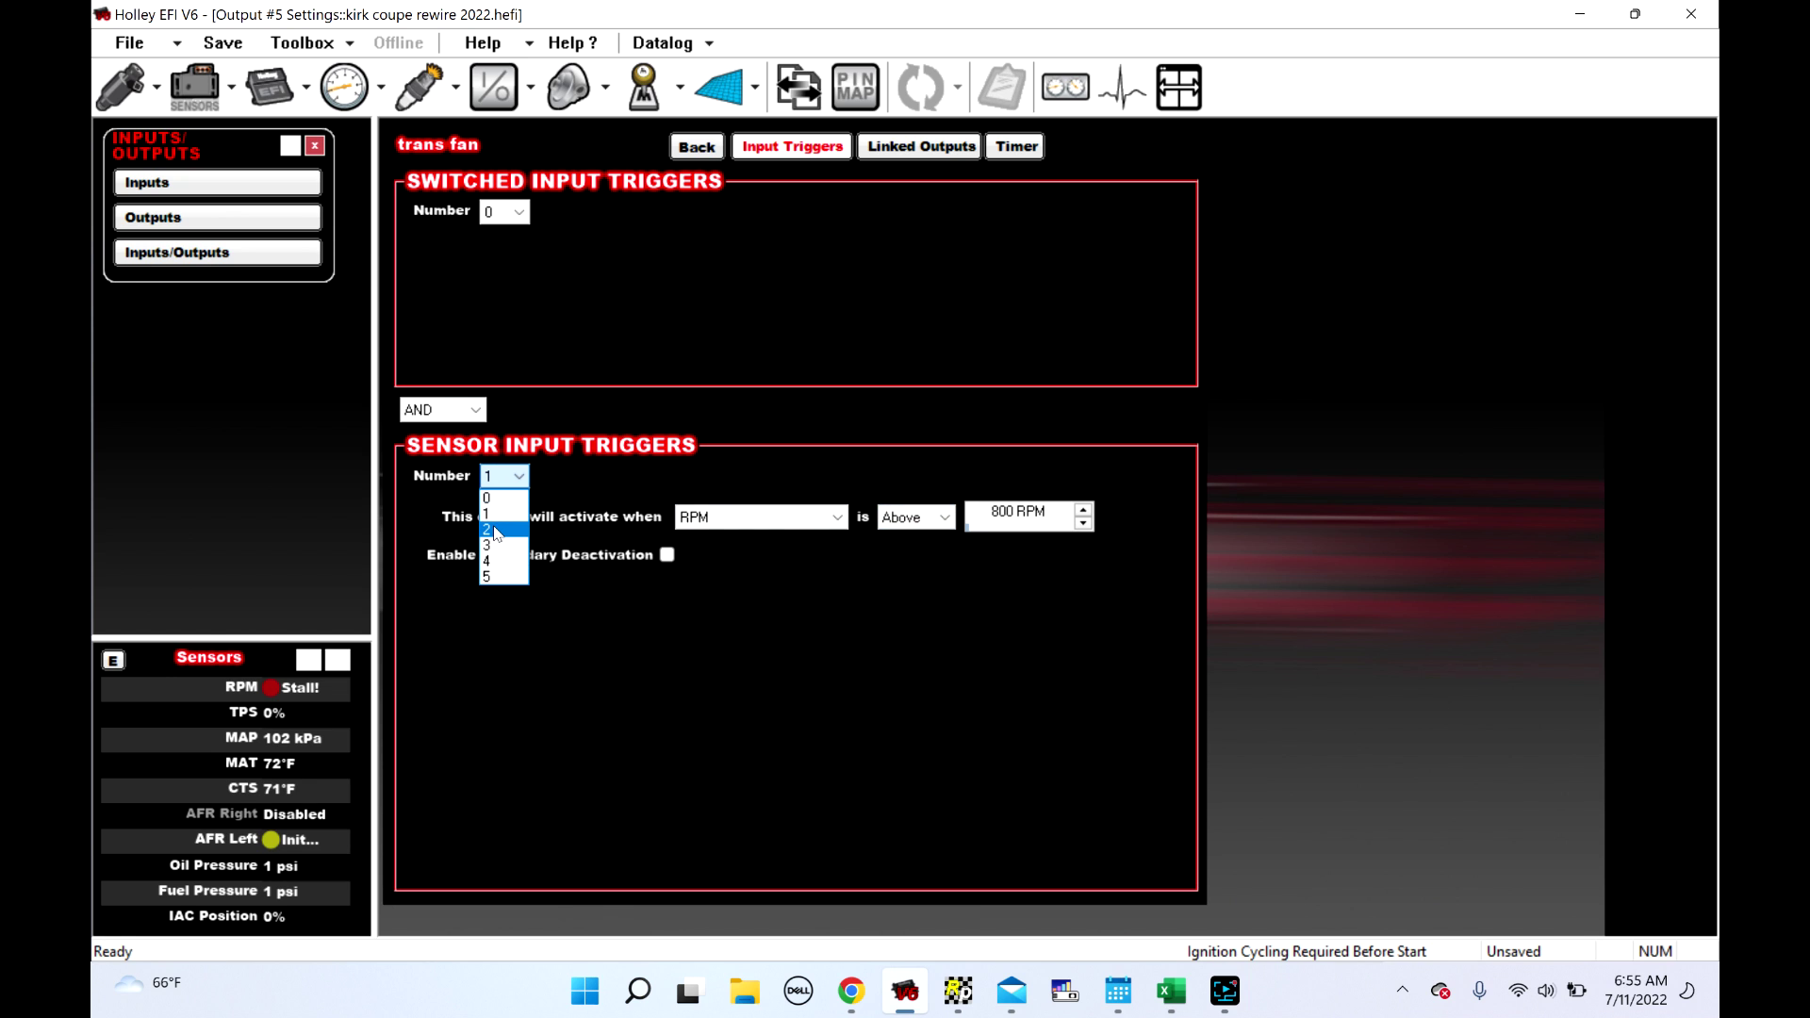
{"action": "left_click", "coordinate": [497, 530]}
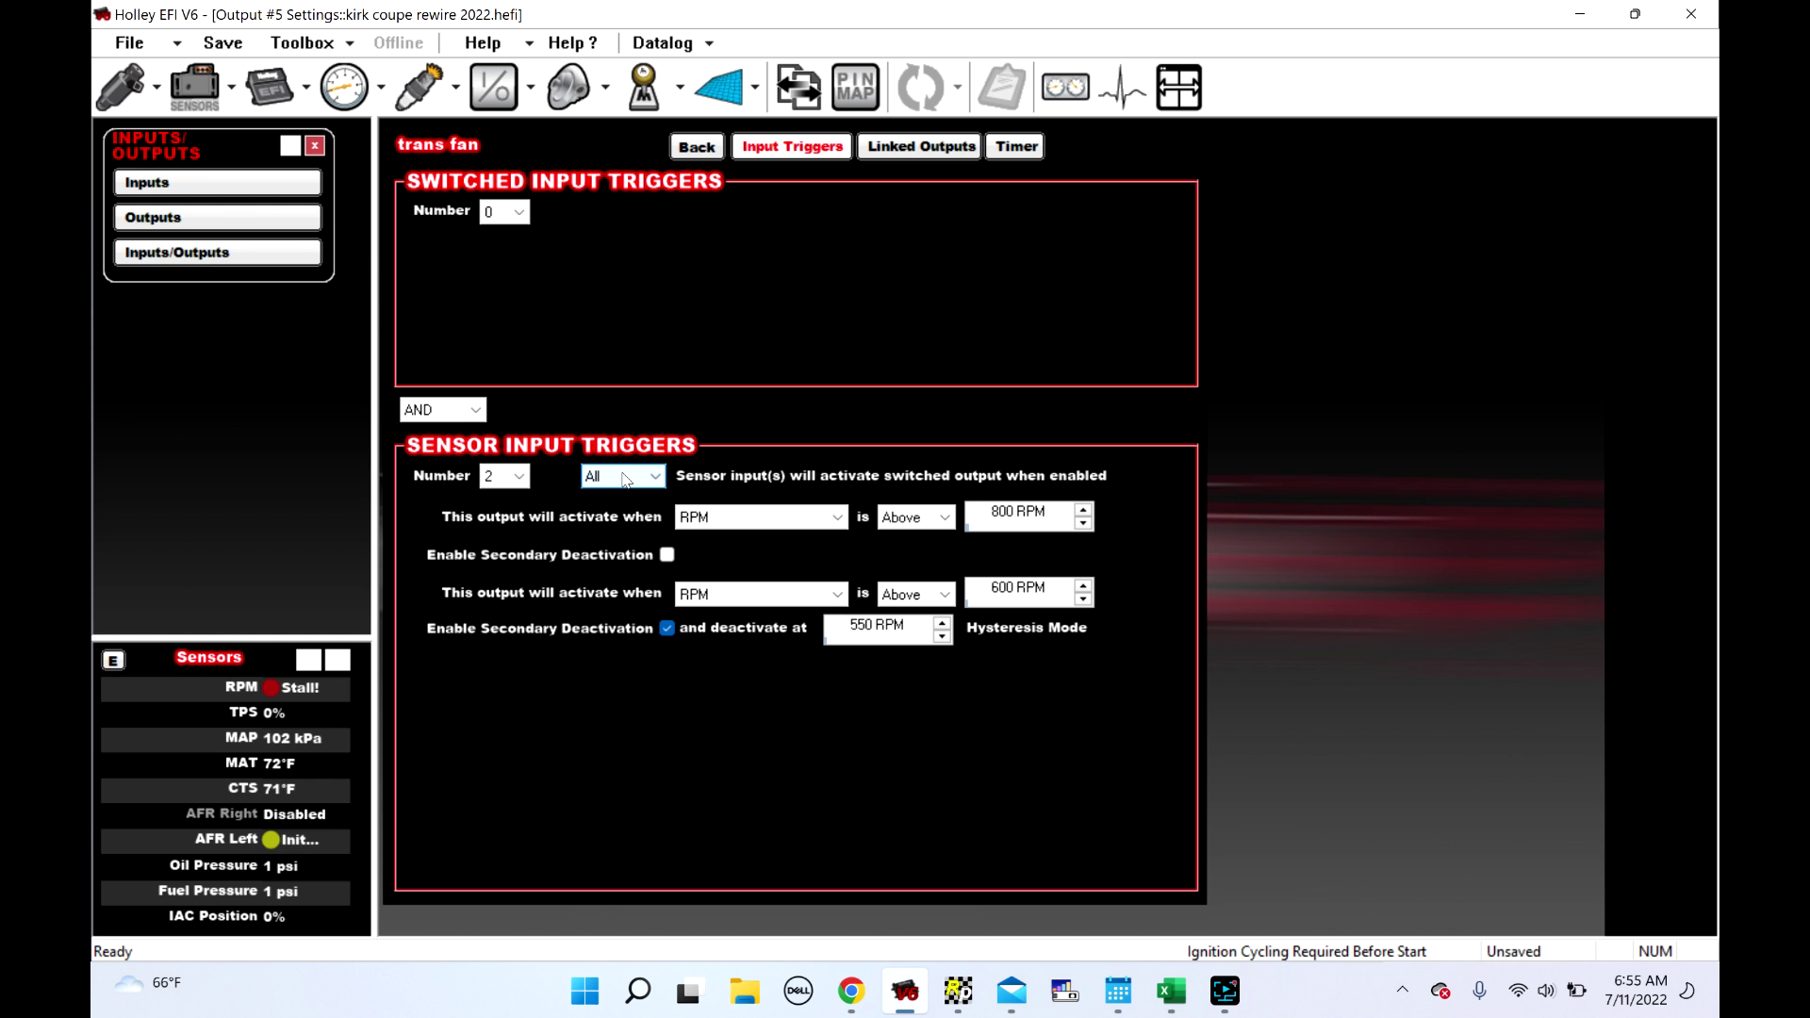
{"action": "left_click", "coordinate": [759, 595]}
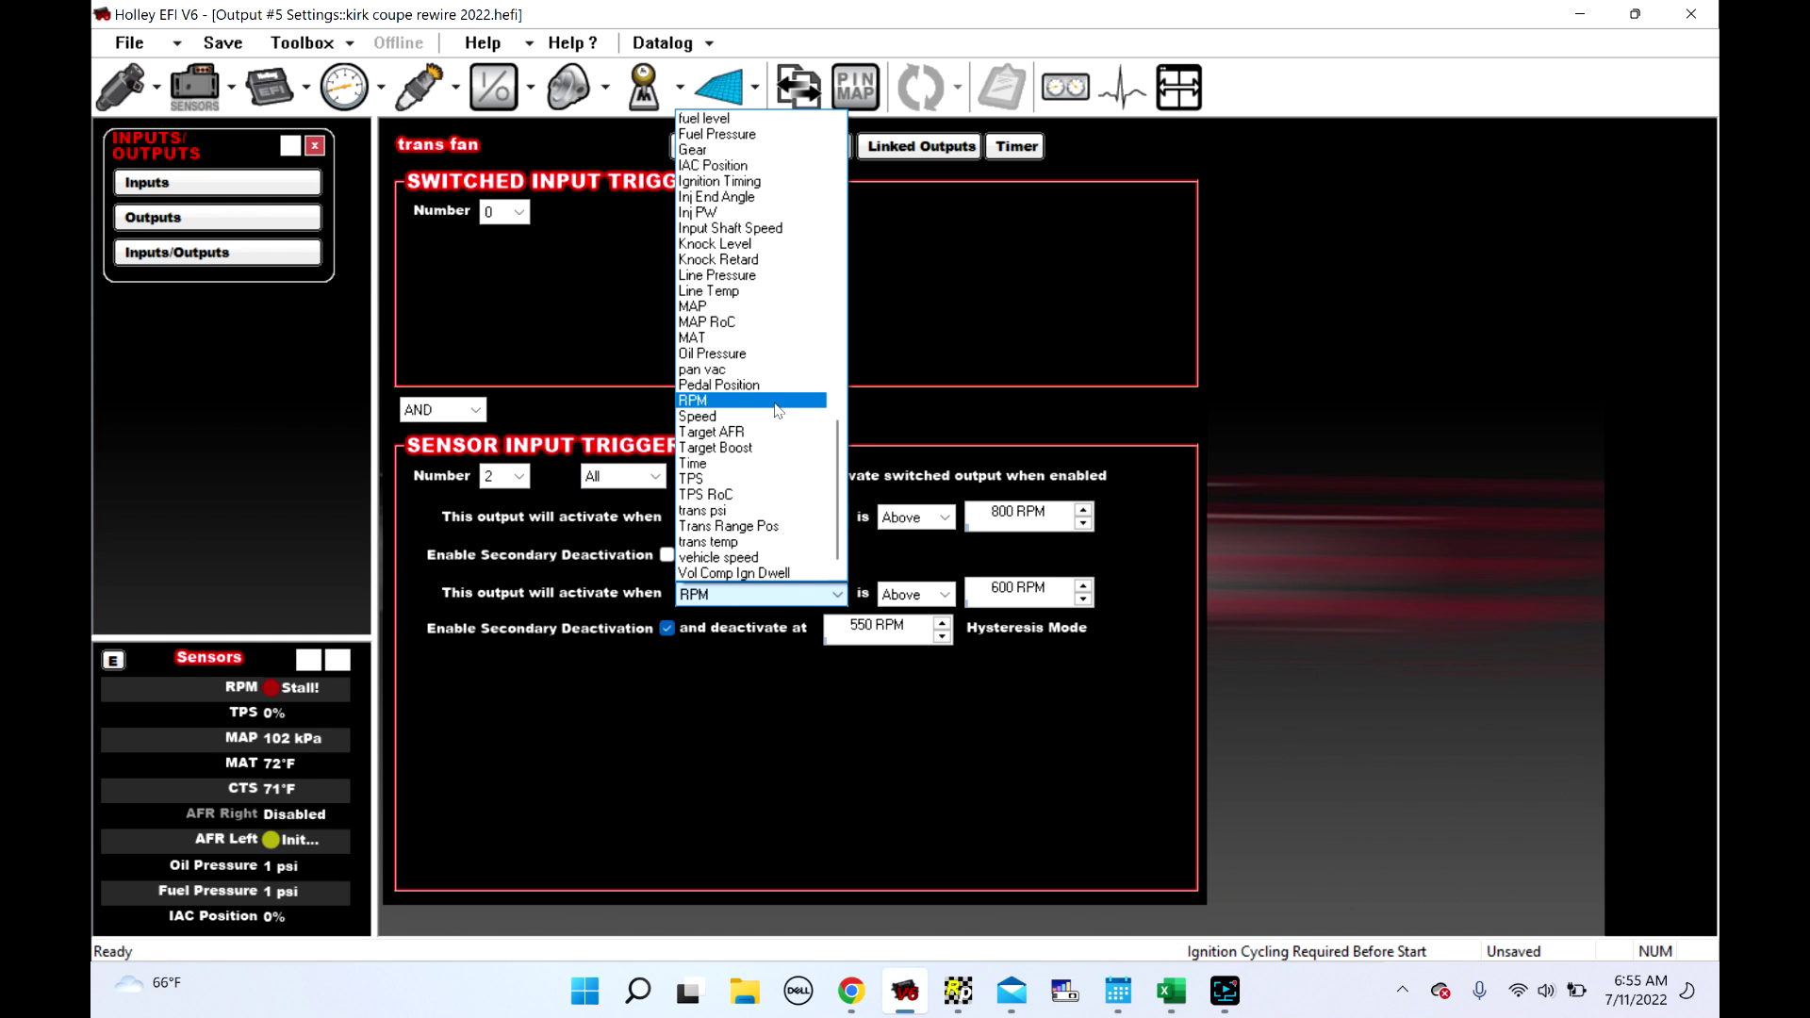
{"action": "left_click", "coordinate": [744, 542]}
{"action": "left_click", "coordinate": [982, 536]}
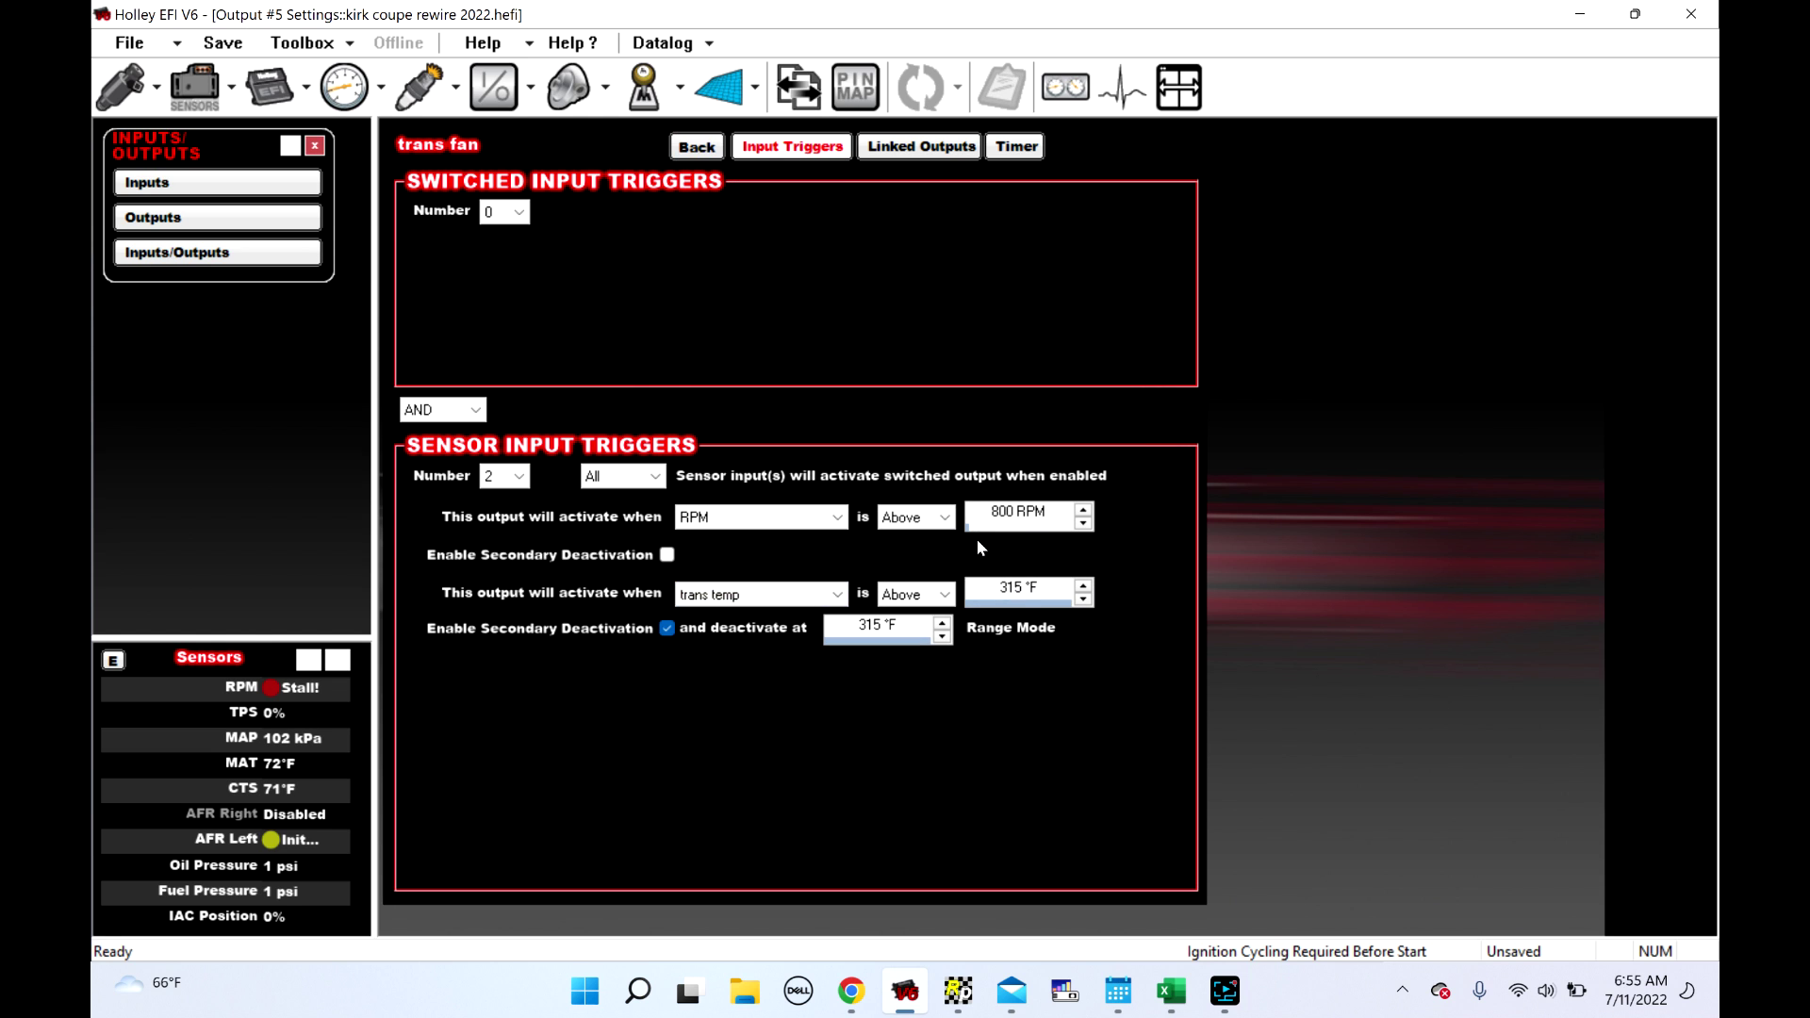
Set trans fan's trans temp trigger to activate above 180 °F and deactivate at 160 °F, and return to the outputs list
{"action": "left_click", "coordinate": [1026, 591]}
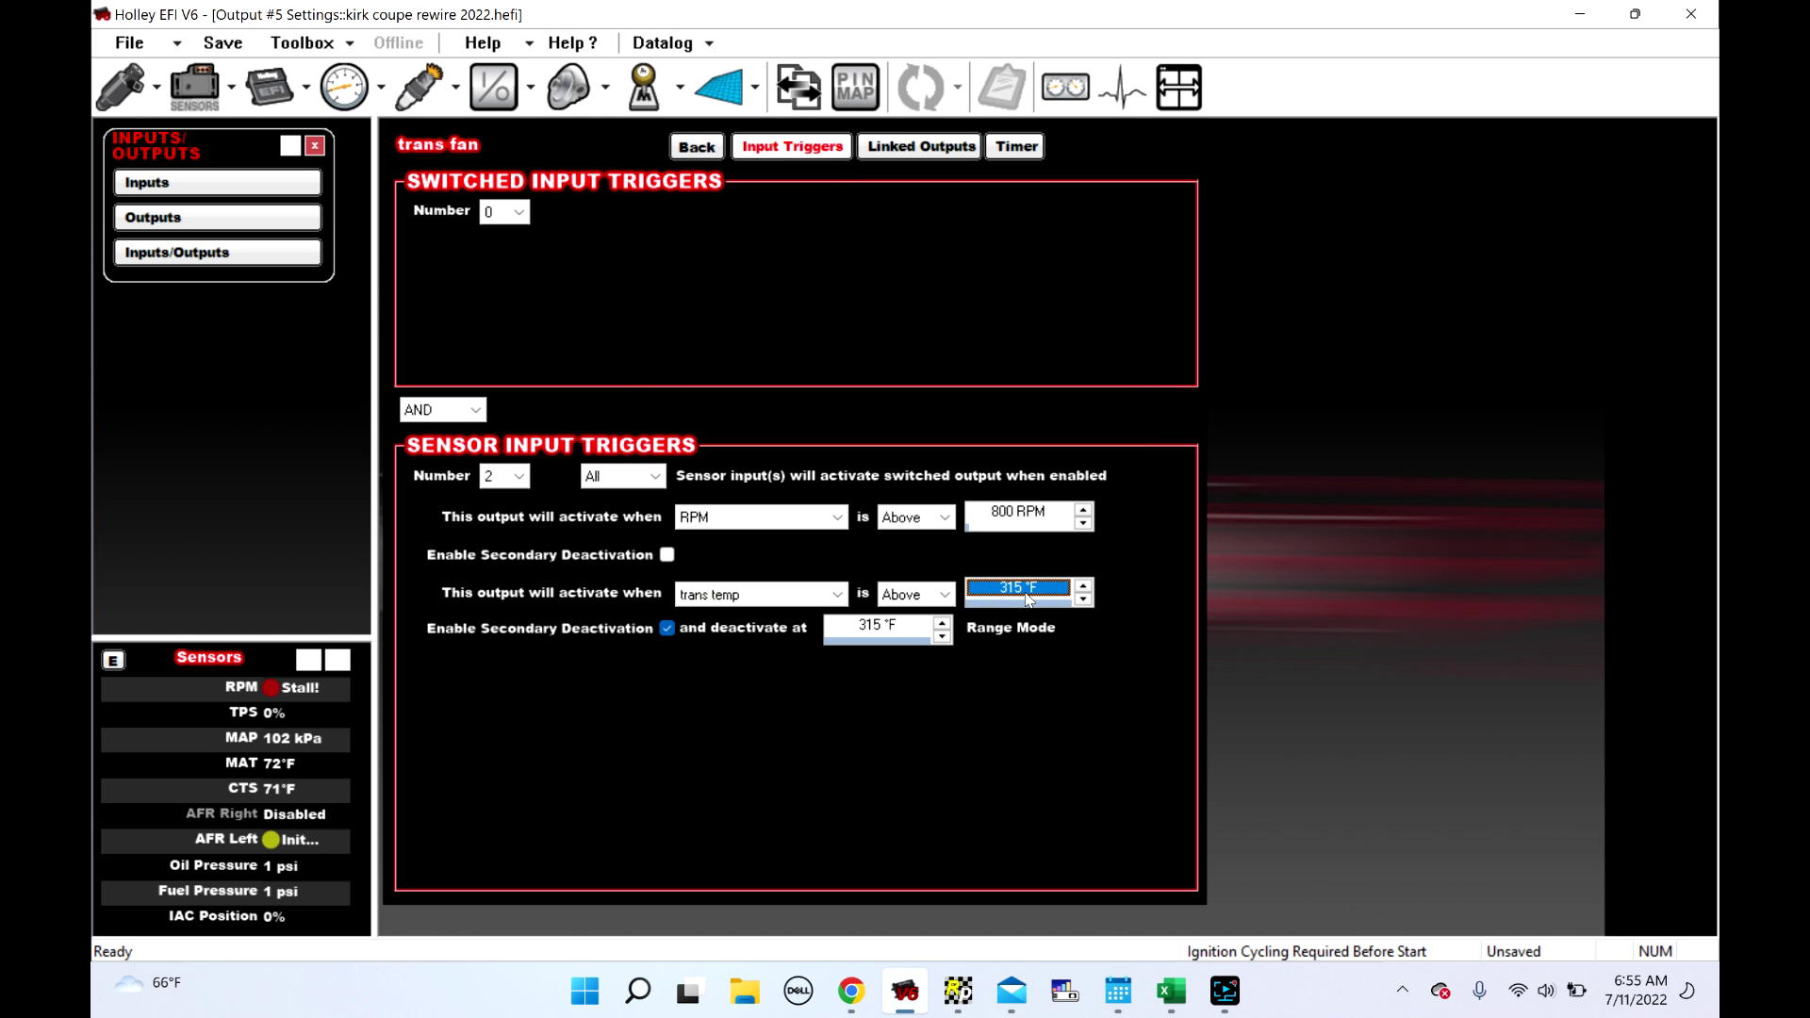
{"action": "type", "text": "120"}
{"action": "key", "text": "Return"}
{"action": "type", "text": "180"}
{"action": "key", "text": "Return"}
{"action": "left_click", "coordinate": [876, 629]}
{"action": "type", "text": "160"}
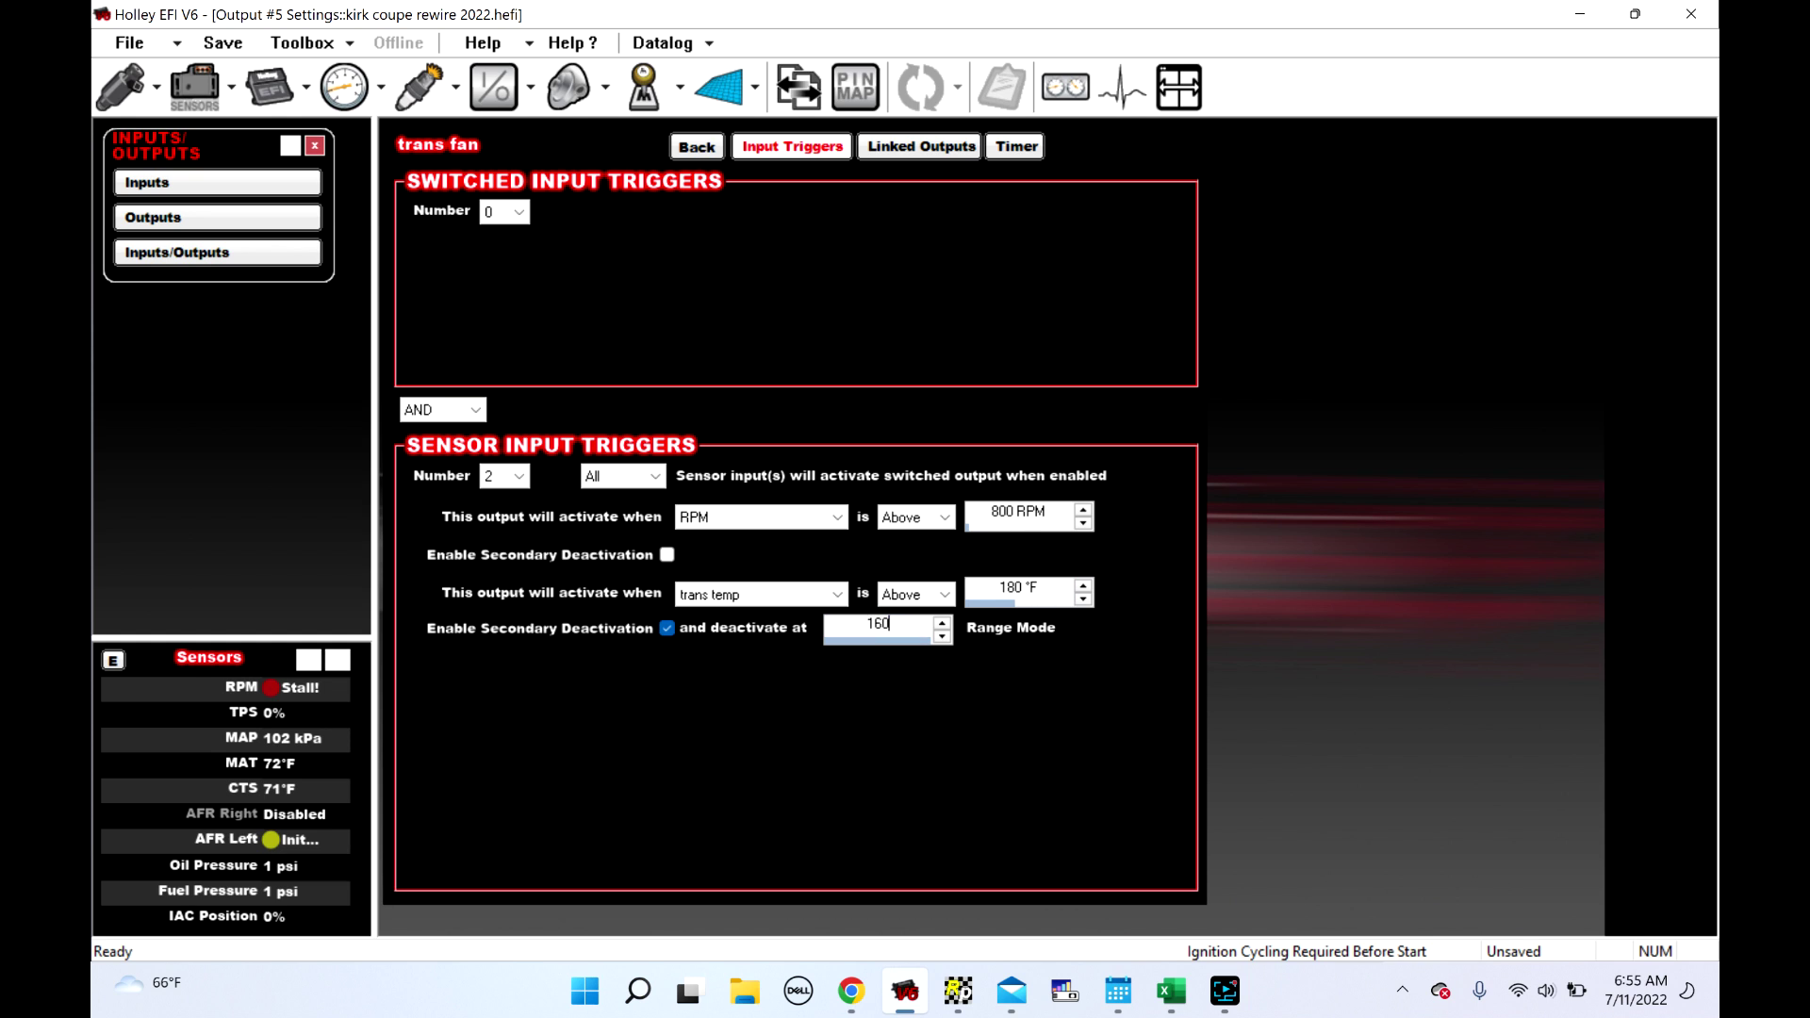
{"action": "key", "text": "Return"}
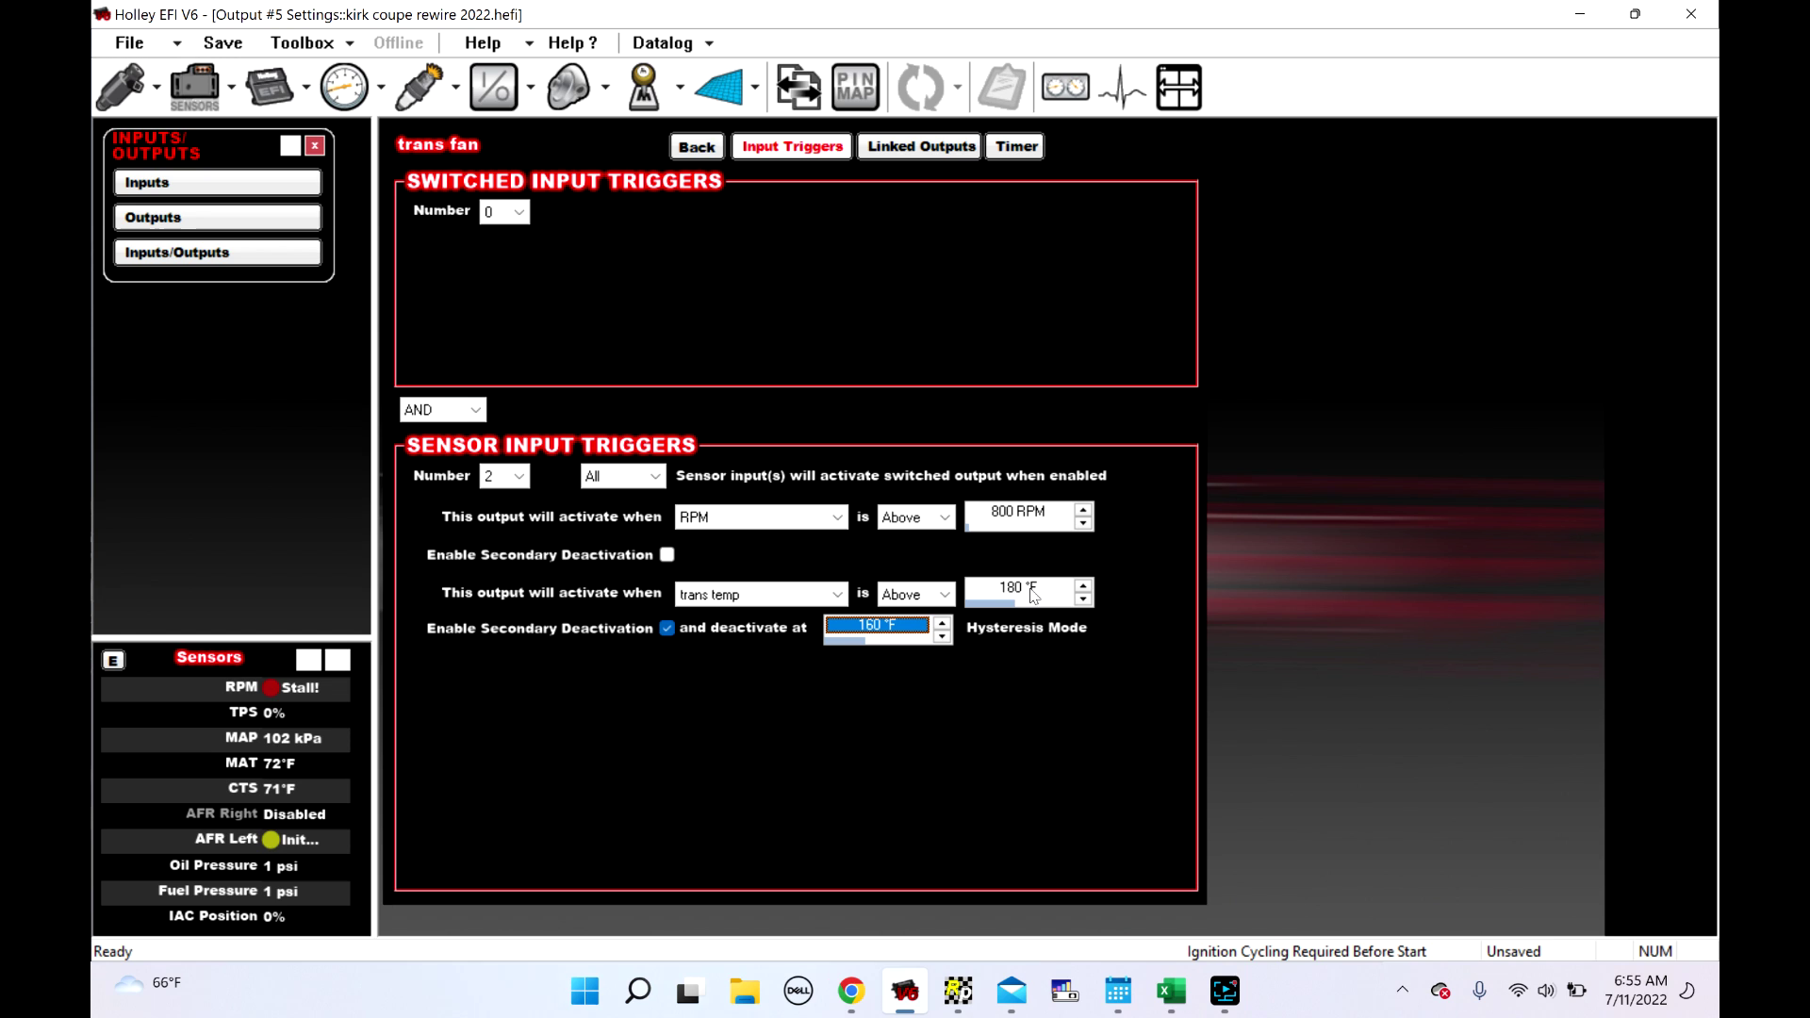
{"action": "left_click", "coordinate": [693, 148]}
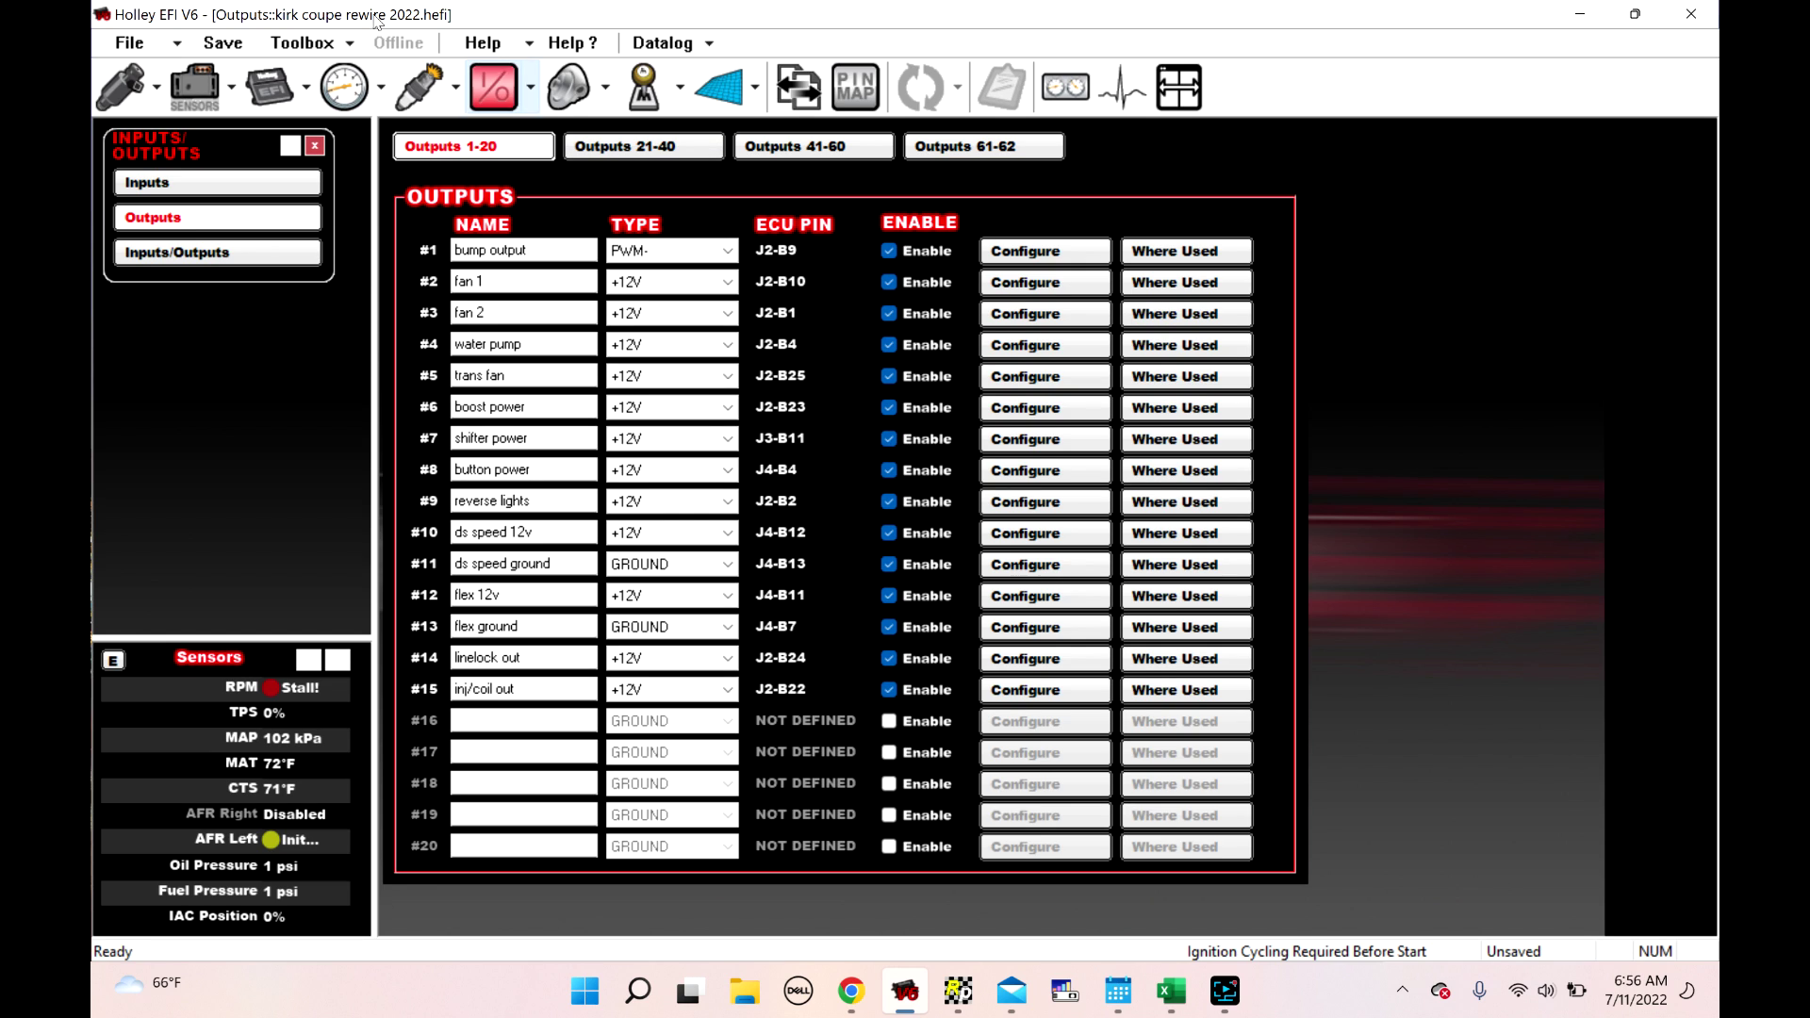
Save the current configuration and open the outputs list of VERT BBC 2022 REWIRE.hefi
{"action": "left_click", "coordinate": [222, 42]}
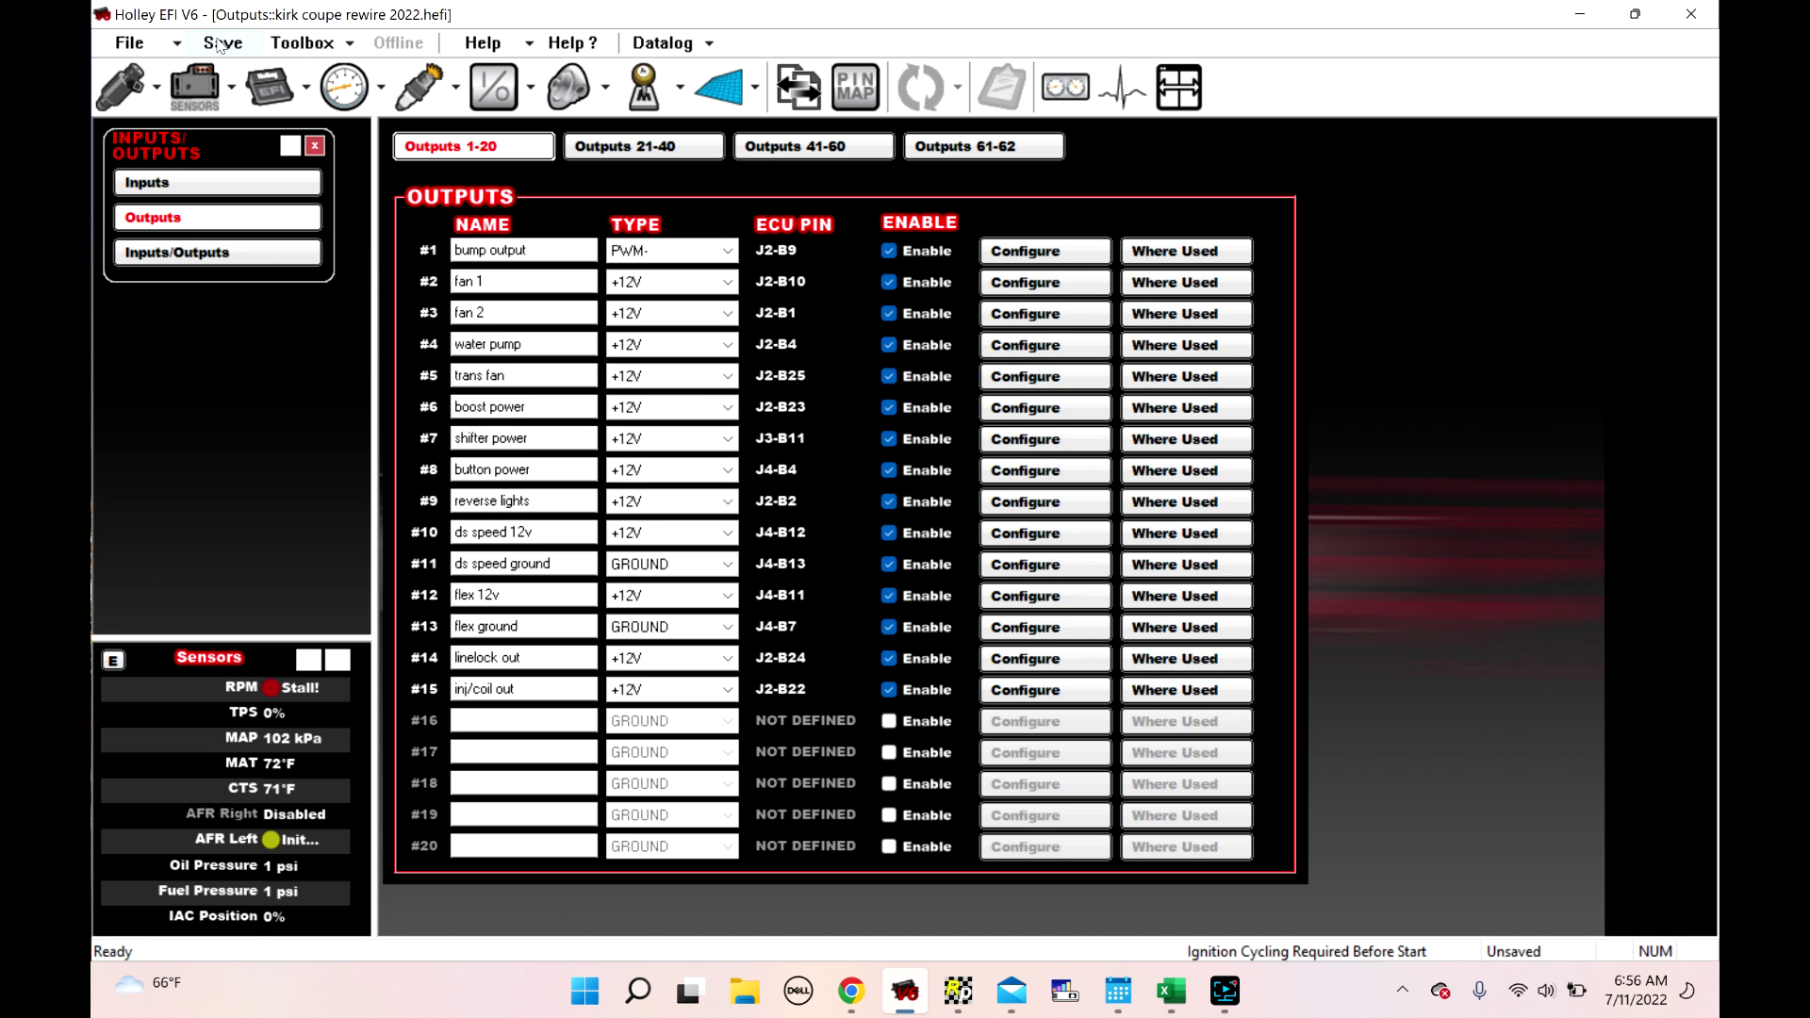
{"action": "left_click", "coordinate": [130, 42]}
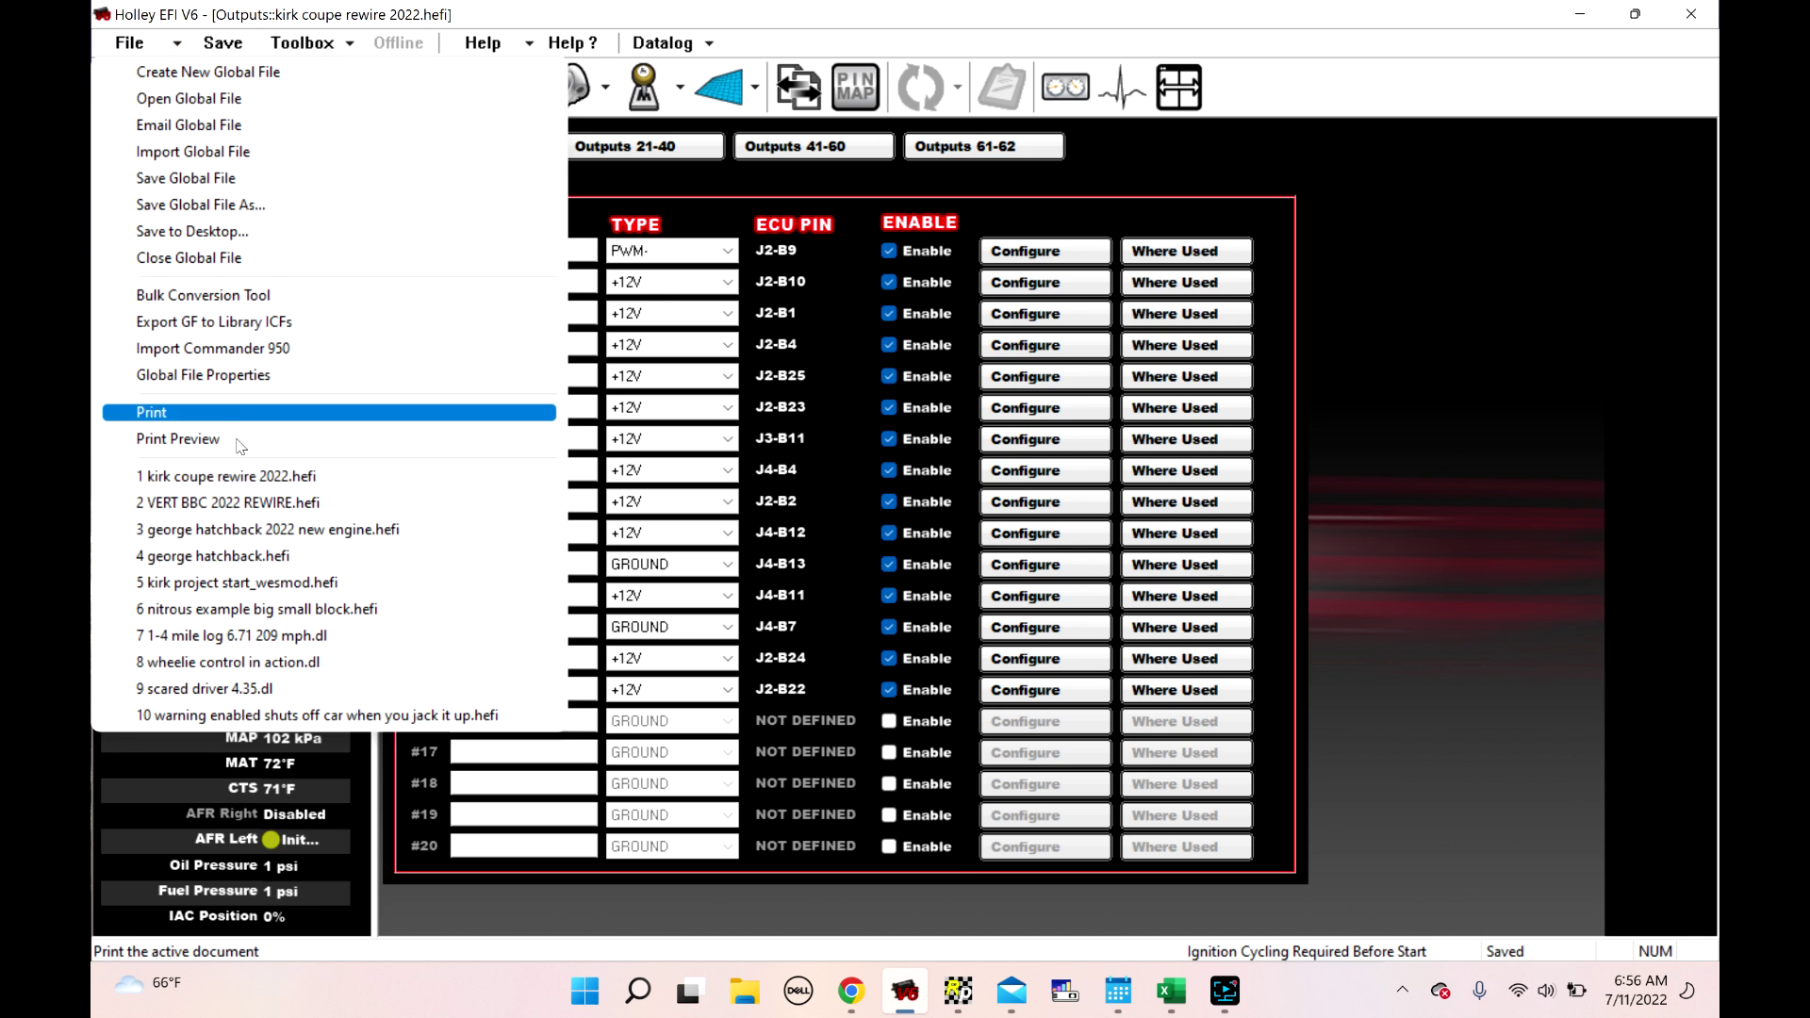
{"action": "left_click", "coordinate": [217, 502]}
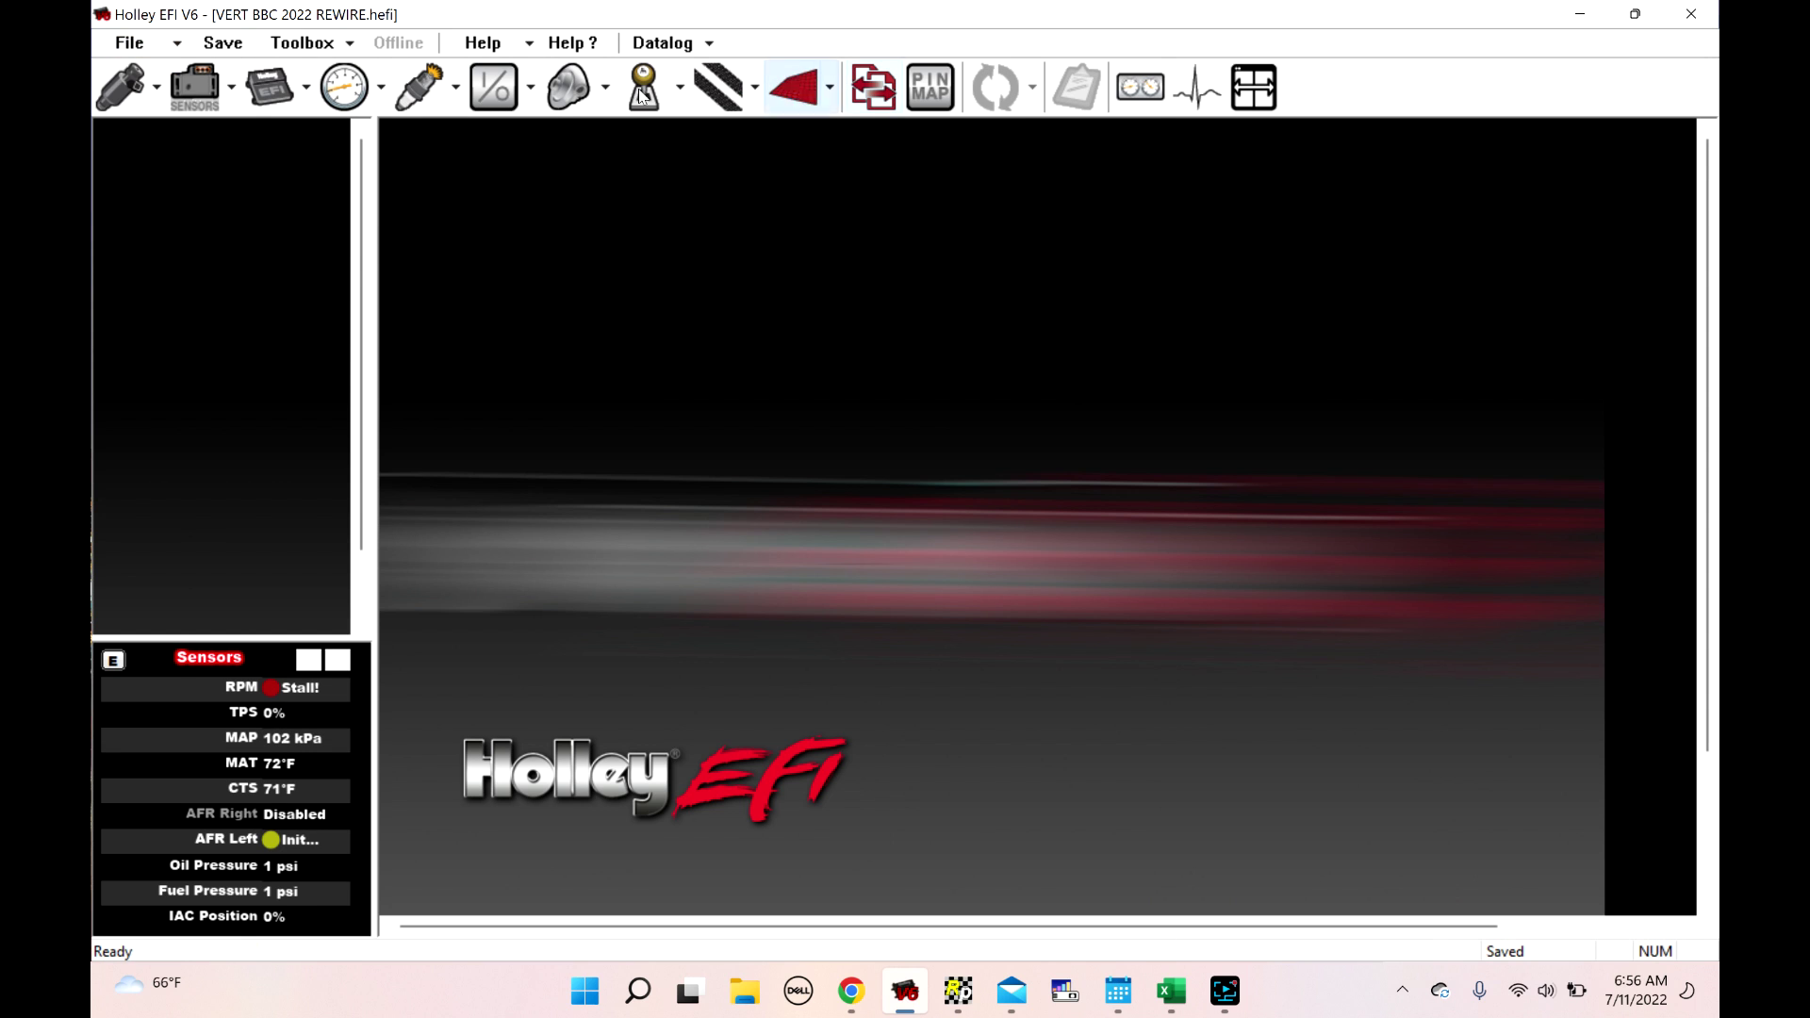
{"action": "left_click", "coordinate": [493, 87]}
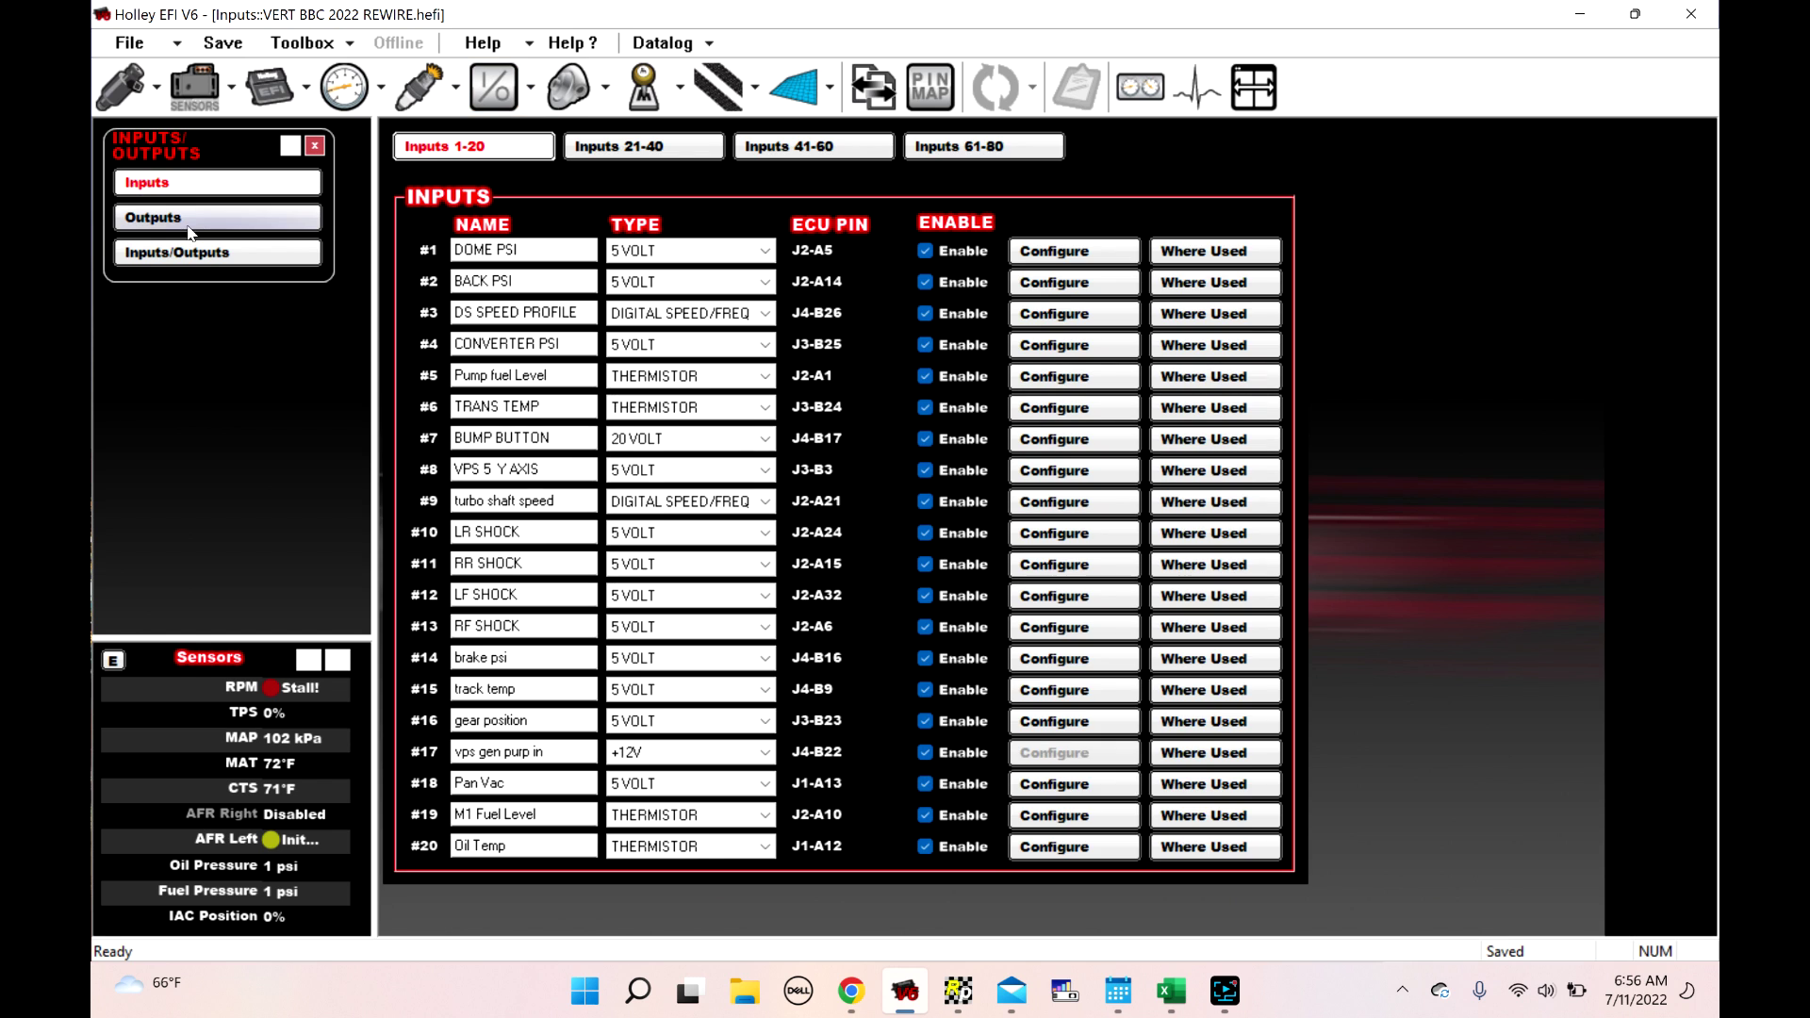
{"action": "left_click", "coordinate": [190, 226]}
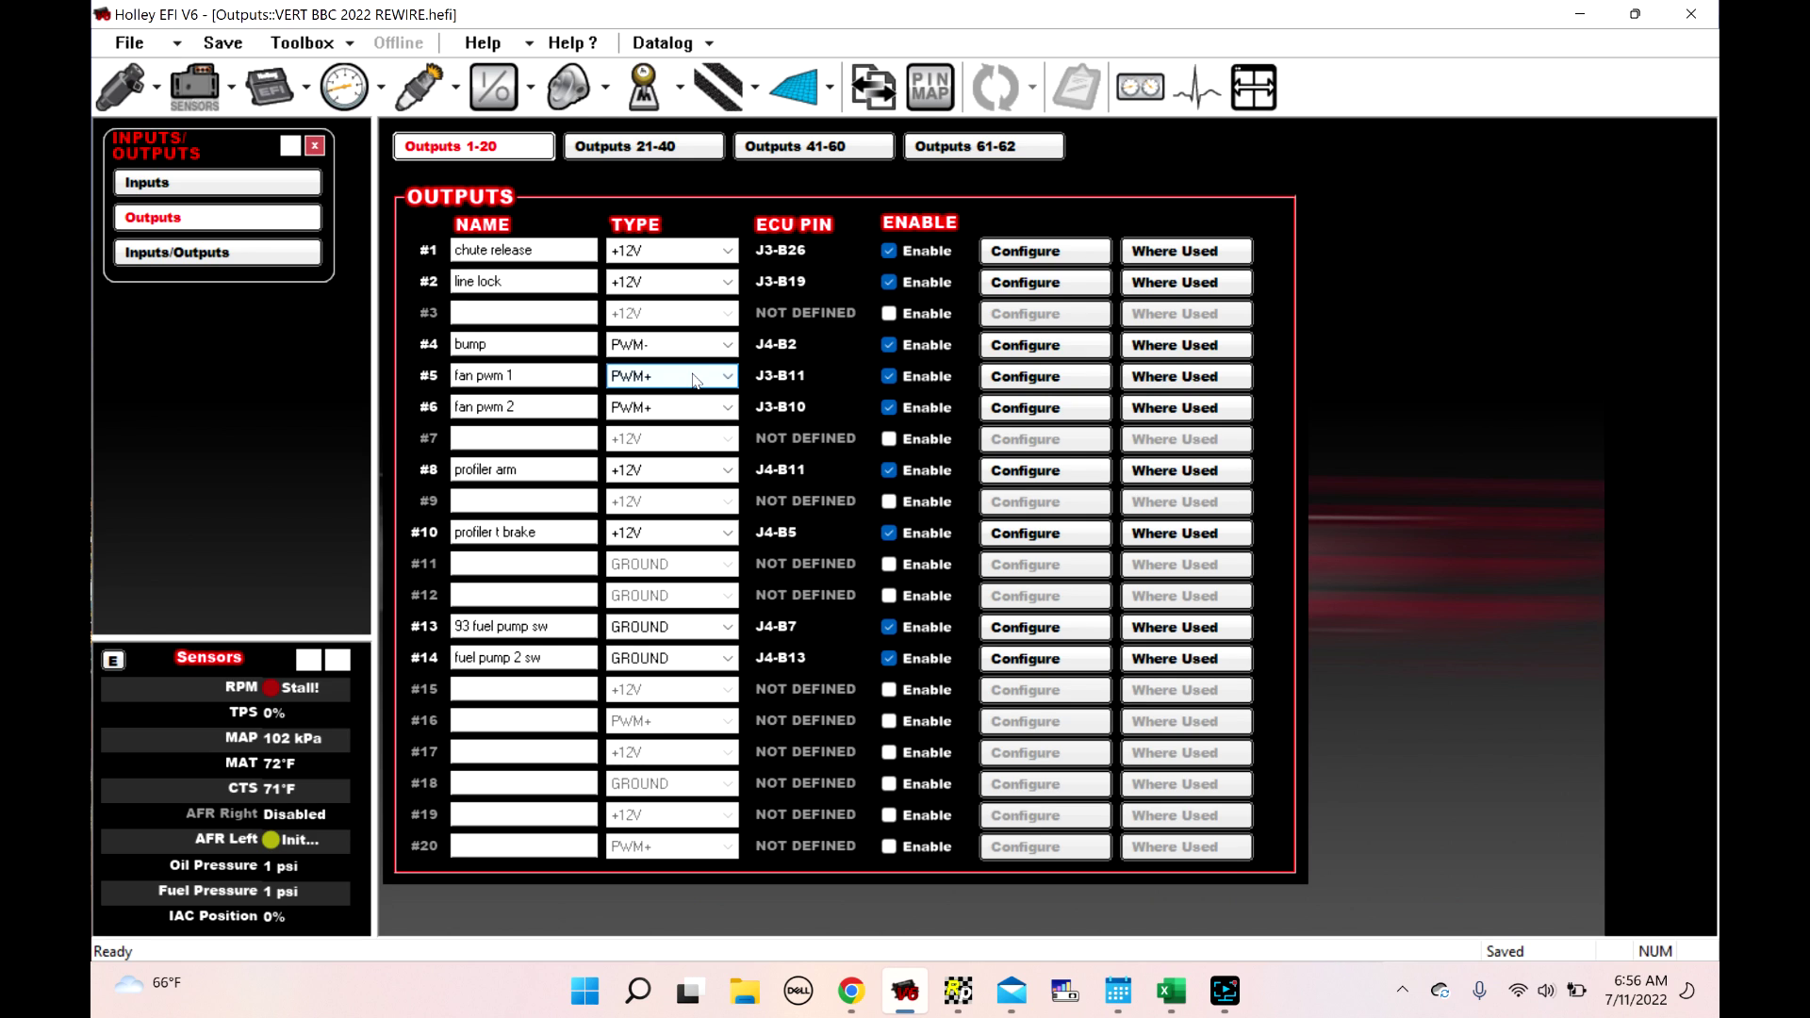
Add one switched trigger to fan pwm 1 for Master Enable being Enabled, combined by OR with the sensor triggers
{"action": "left_click", "coordinate": [1014, 377]}
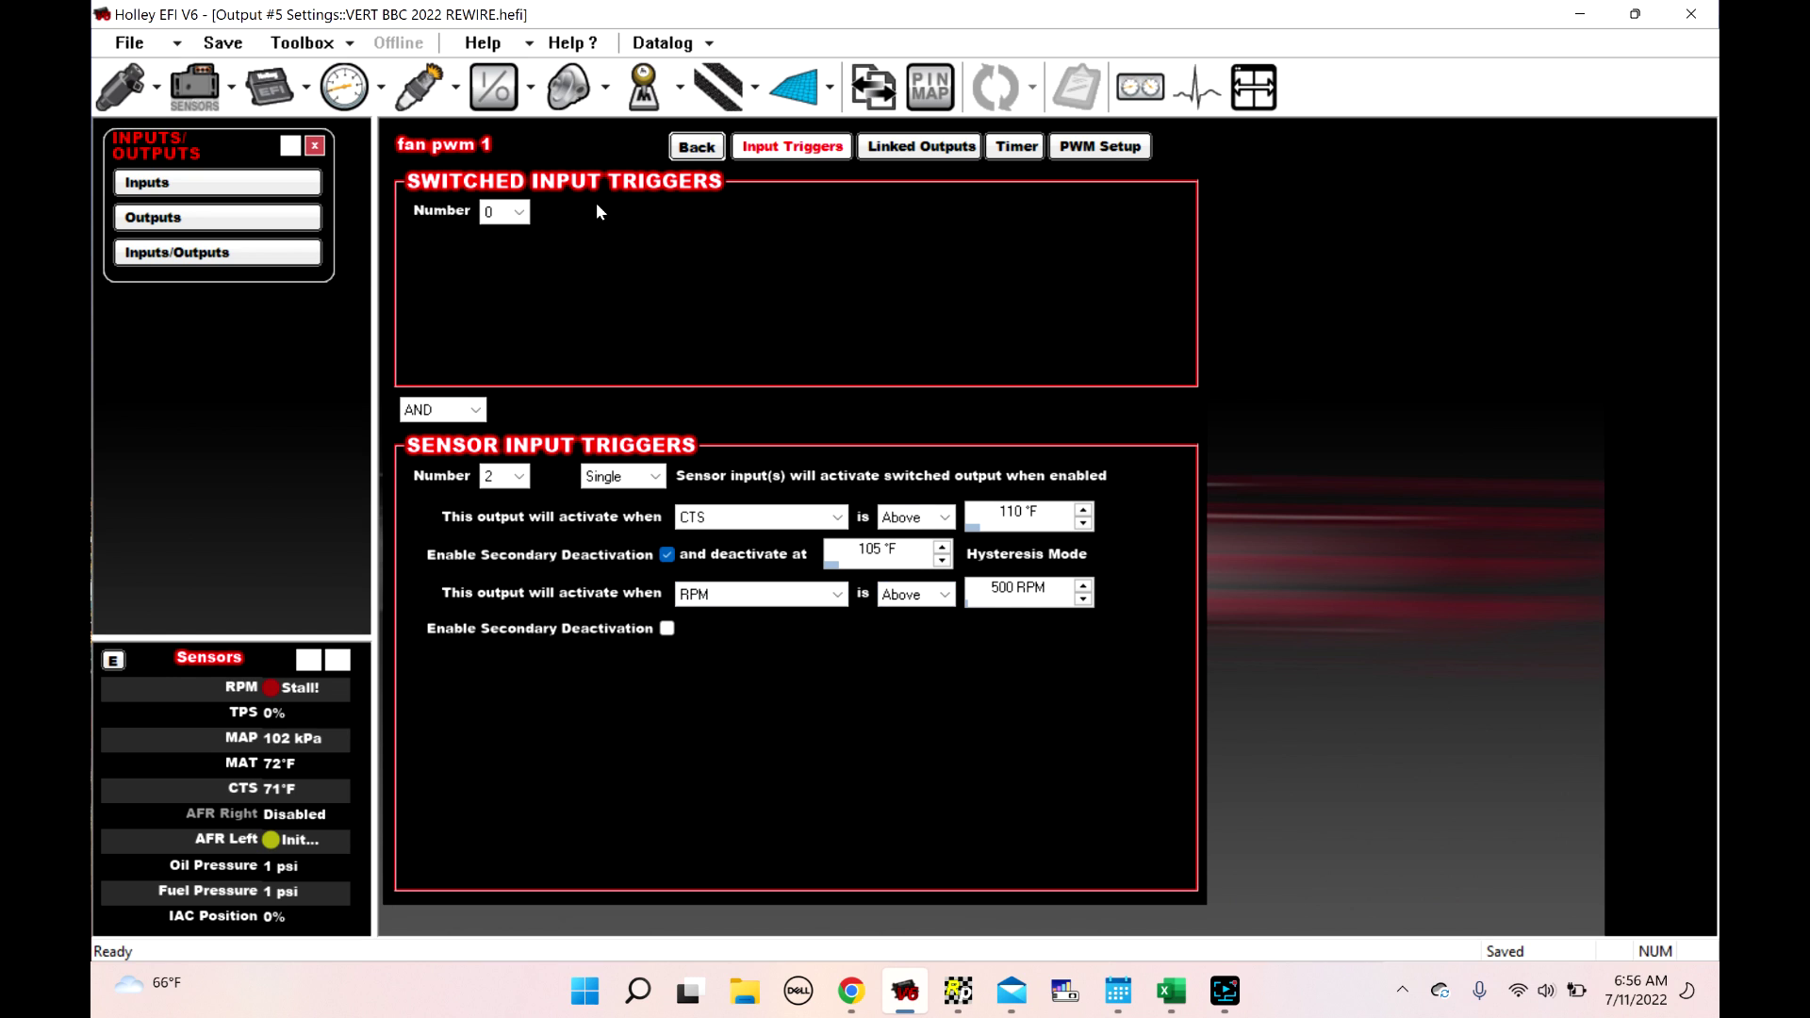
{"action": "left_click", "coordinate": [510, 211]}
{"action": "left_click", "coordinate": [502, 250]}
{"action": "left_click", "coordinate": [745, 251]}
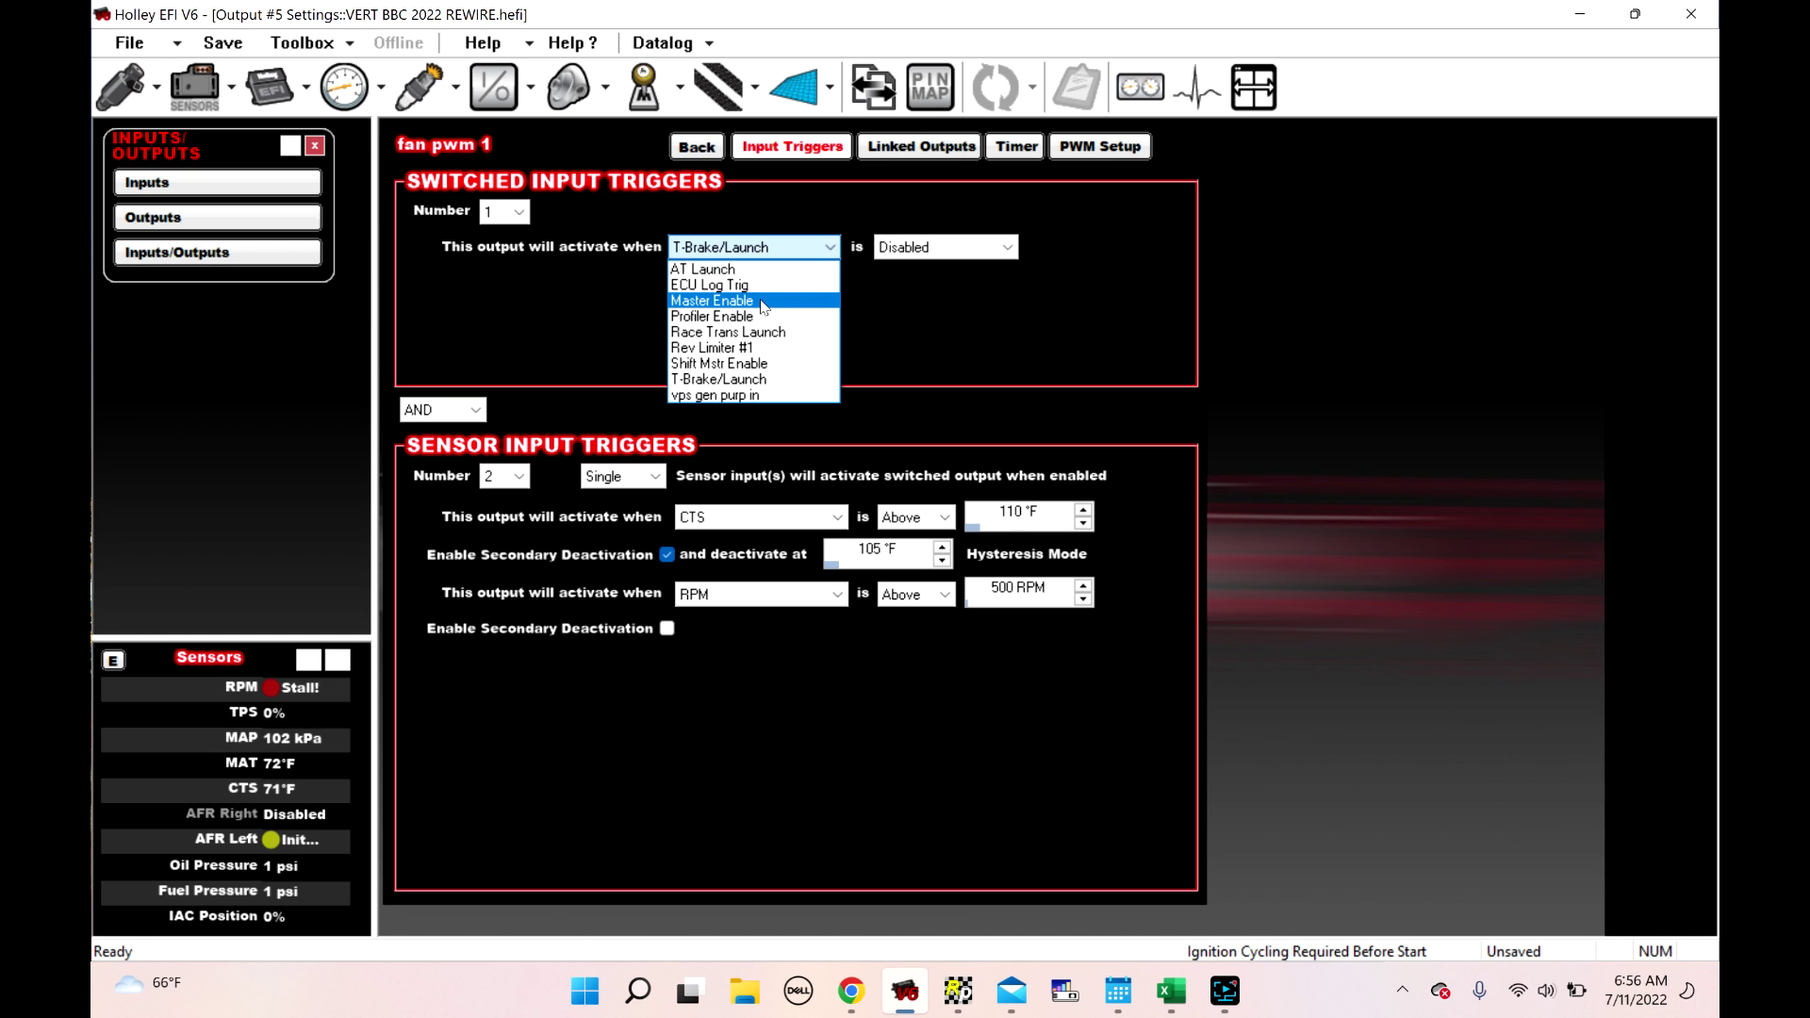
{"action": "left_click", "coordinate": [759, 300]}
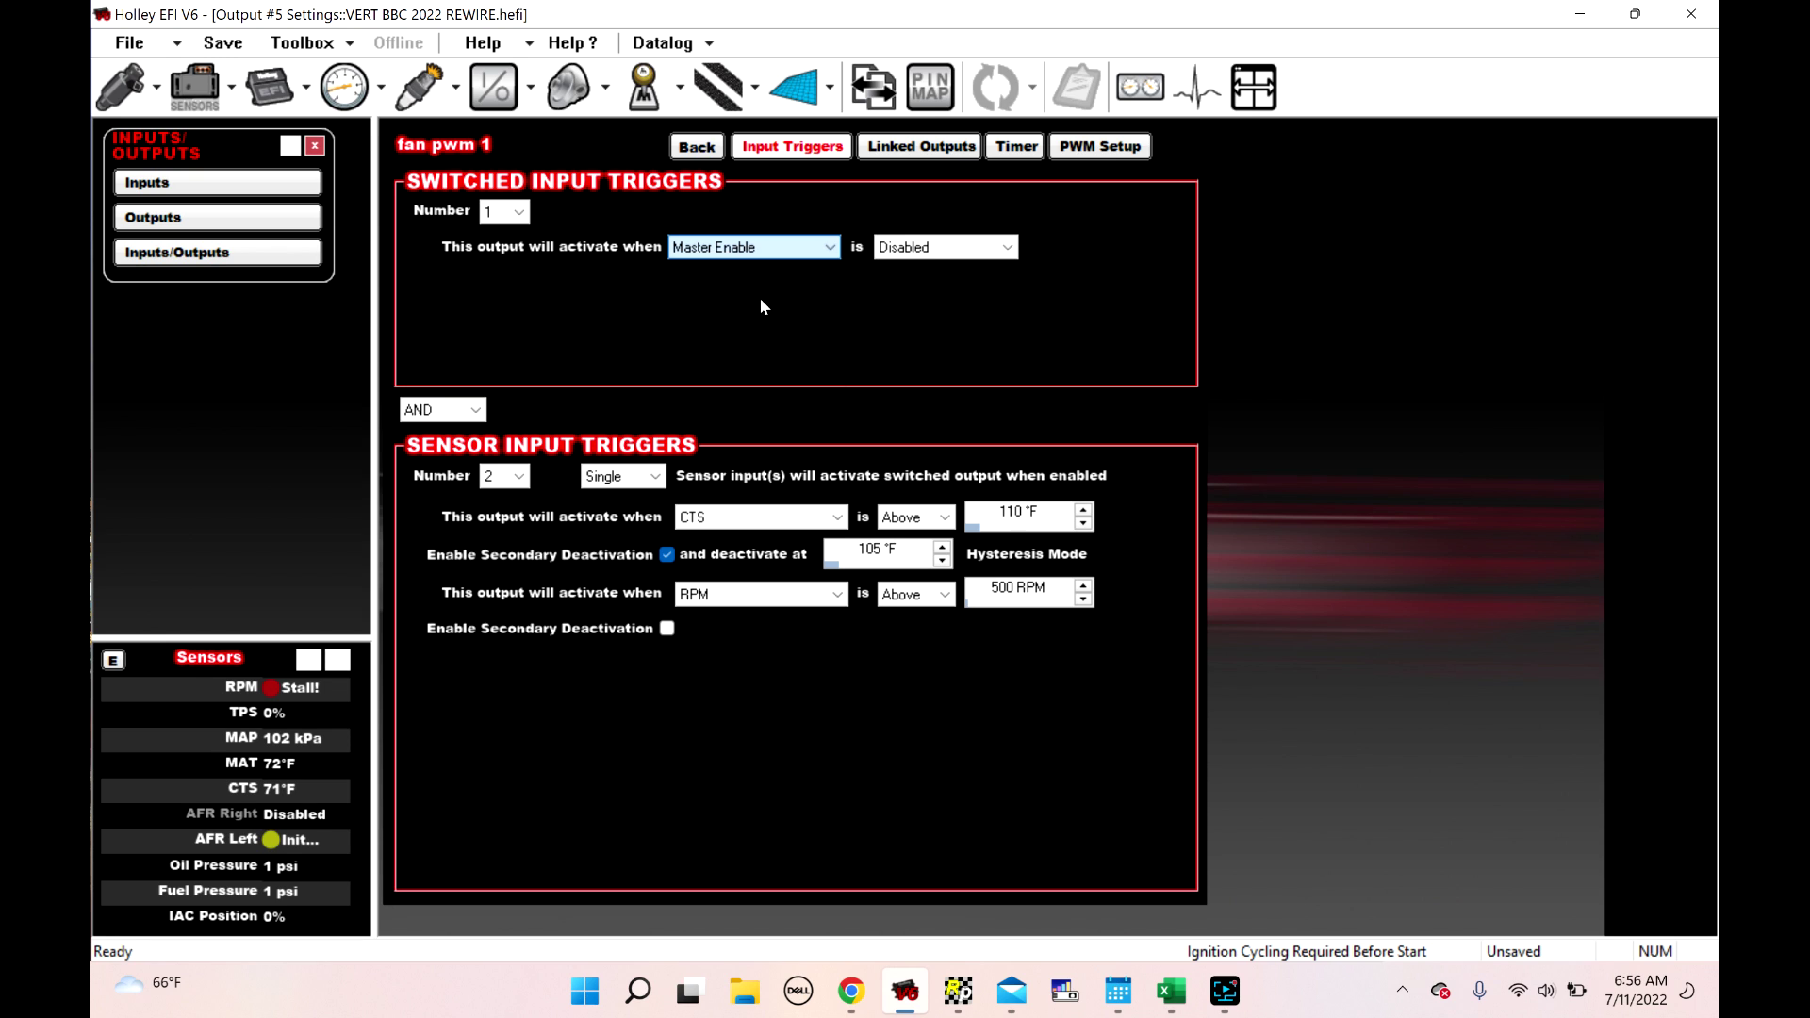
{"action": "left_click", "coordinate": [942, 249]}
{"action": "left_click", "coordinate": [925, 286]}
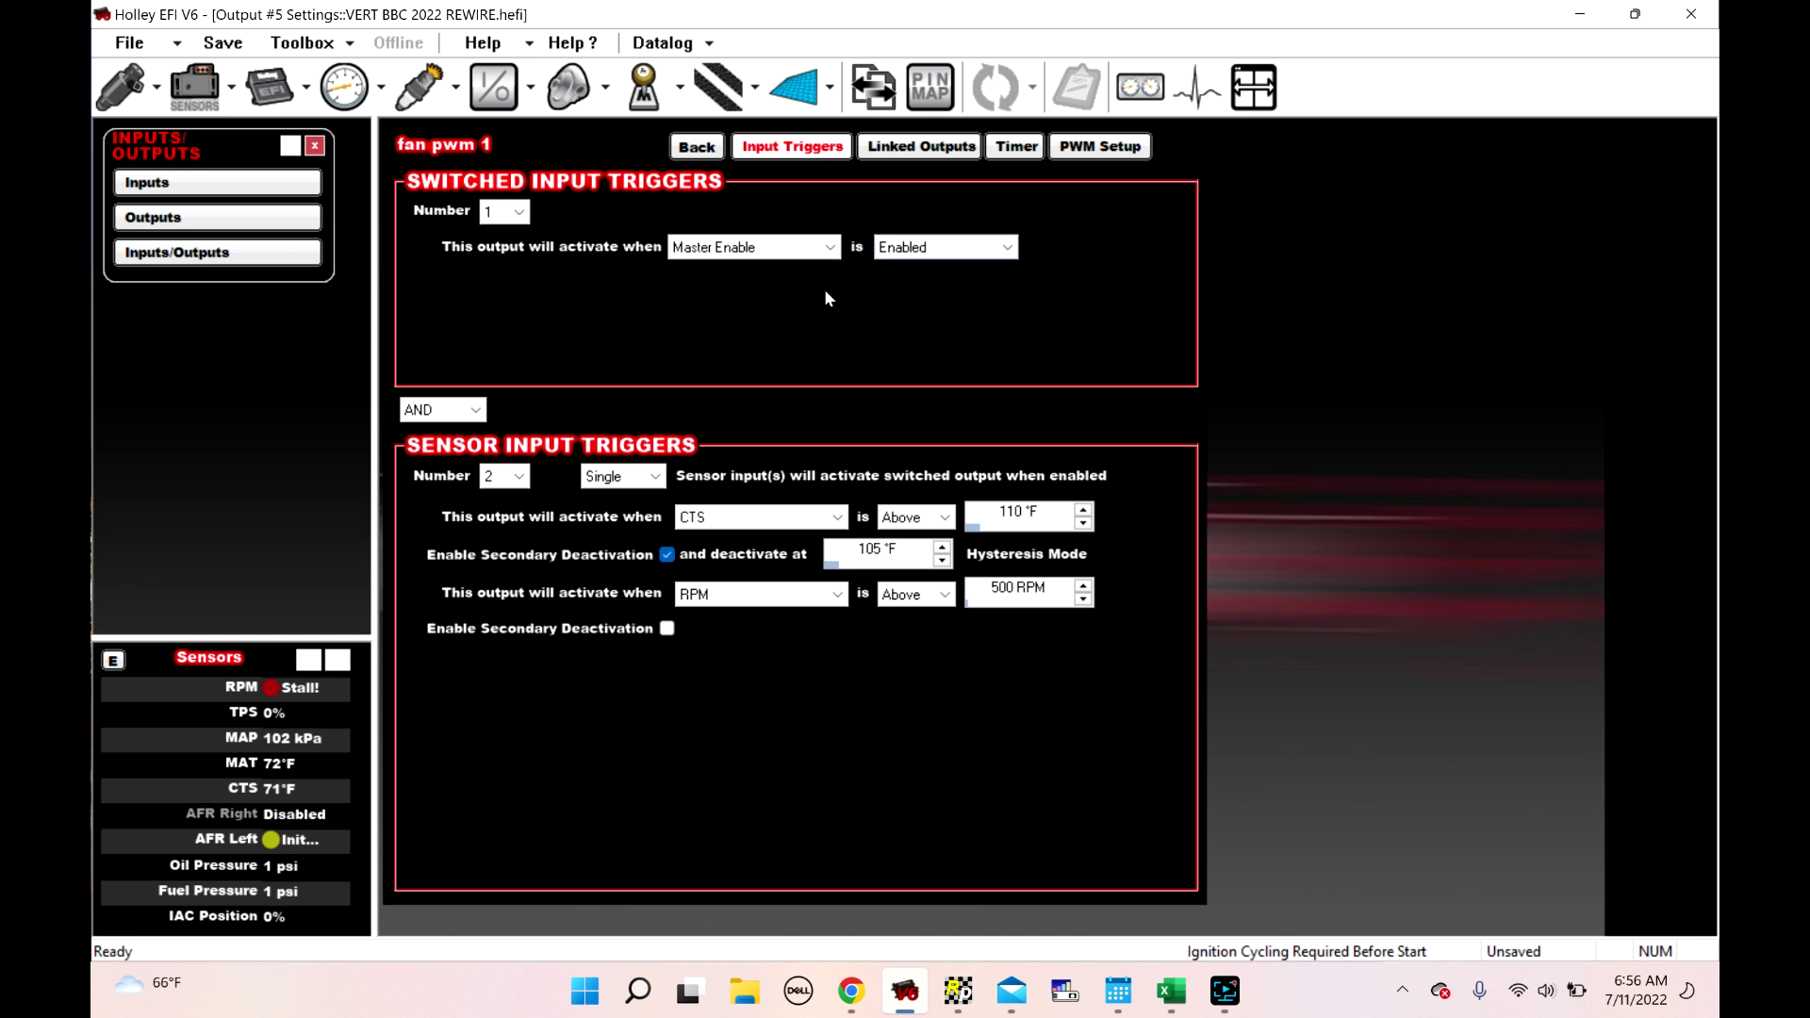
{"action": "left_click", "coordinate": [444, 409]}
{"action": "left_click", "coordinate": [439, 450]}
Configure fan pwm 1's PWM setup as Fixed type with frequency 500 and table units of Duty Cycle (%)
{"action": "left_click", "coordinate": [1100, 146]}
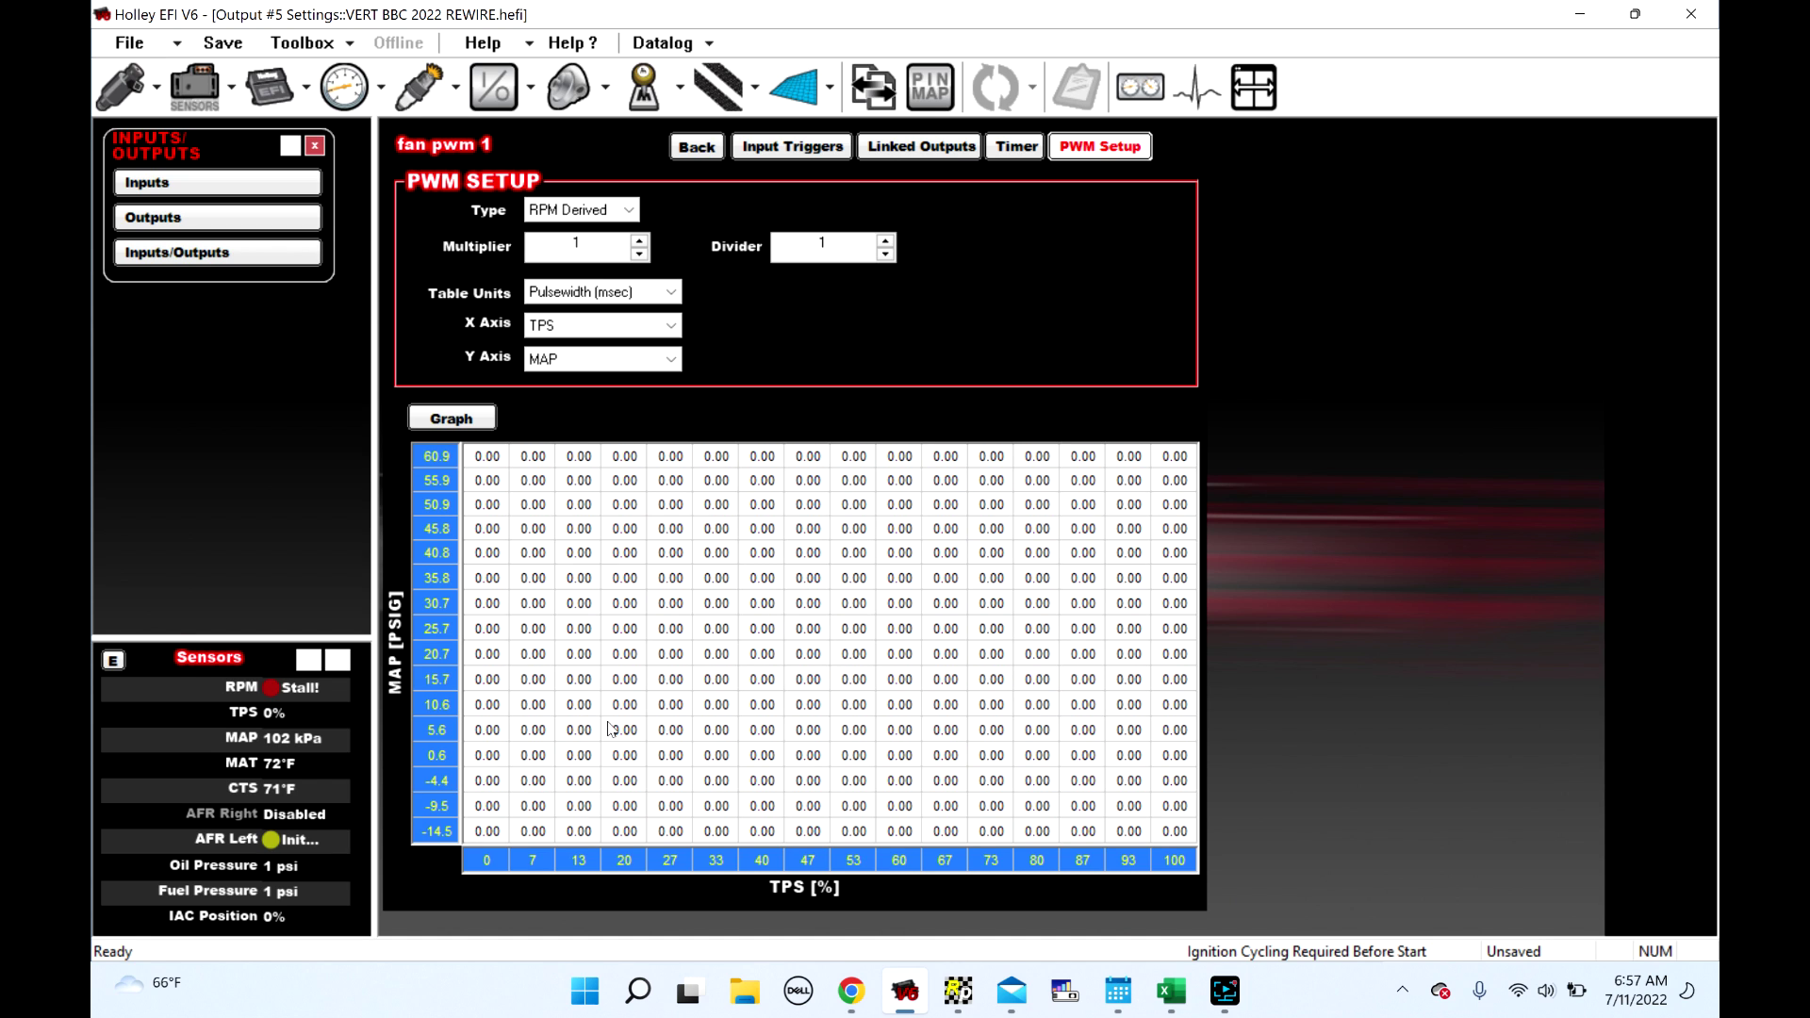
{"action": "left_click", "coordinate": [625, 215]}
{"action": "left_click", "coordinate": [598, 247]}
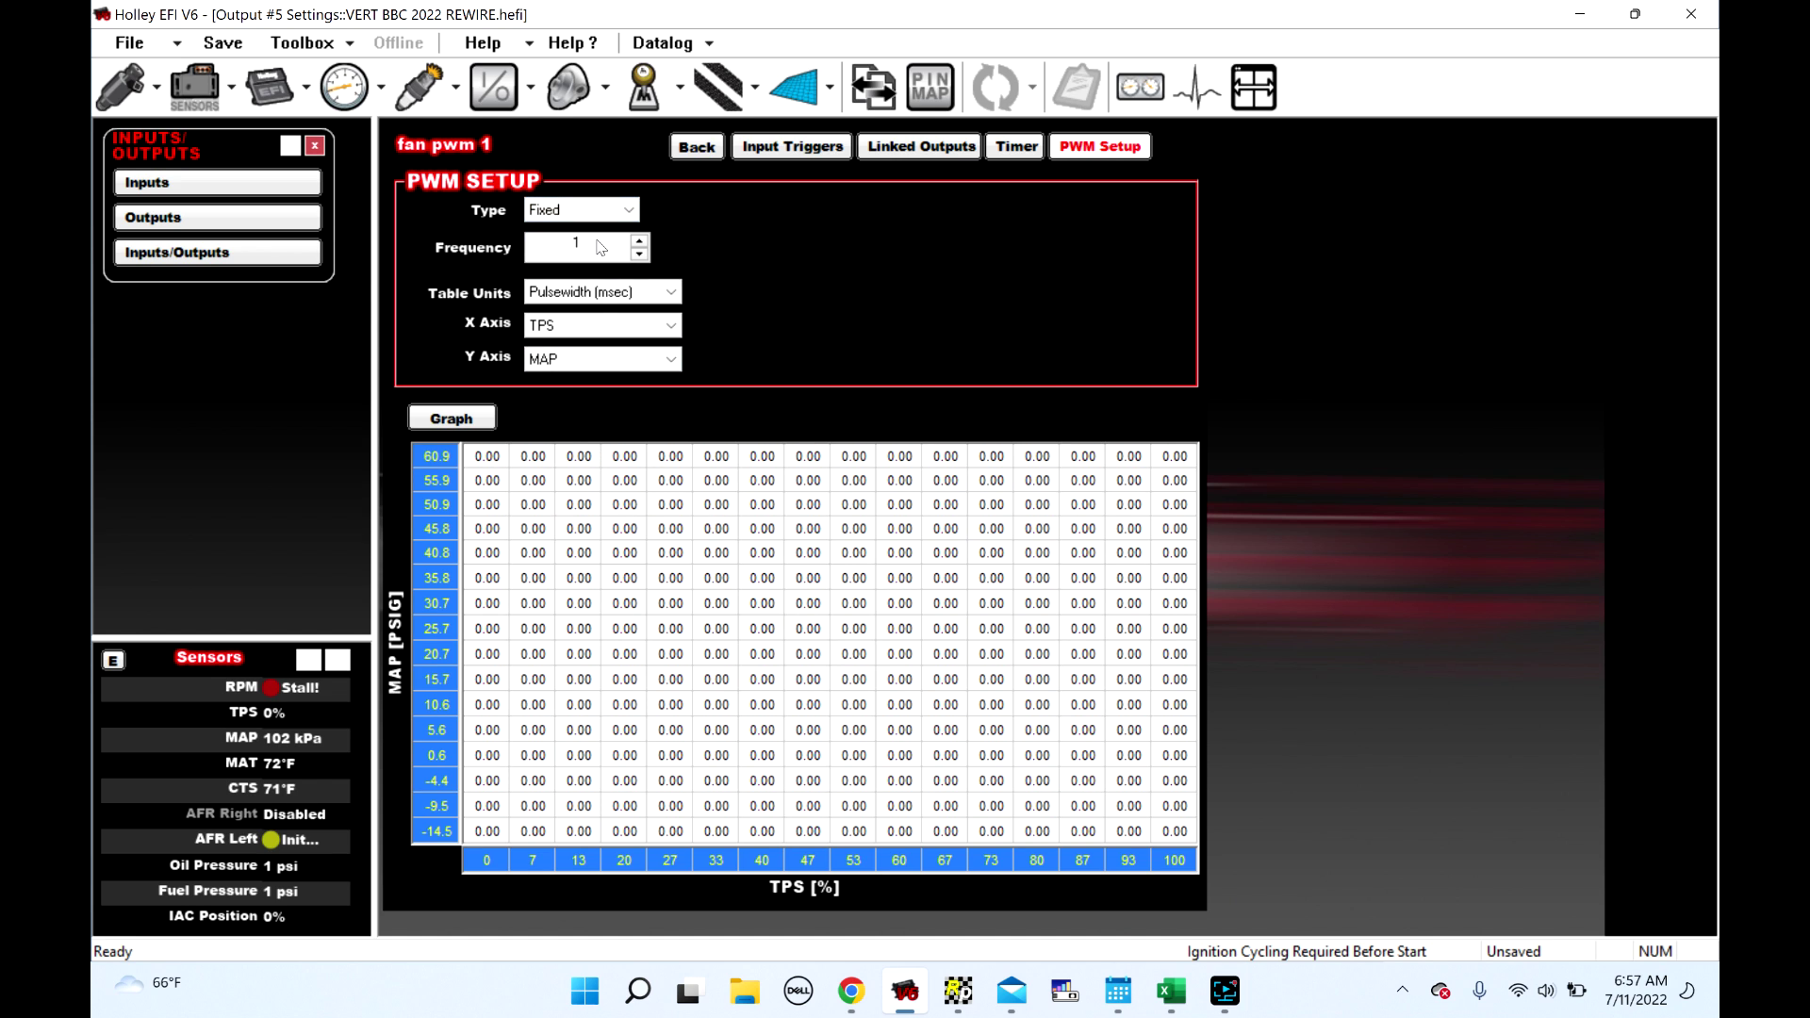
{"action": "double_click", "coordinate": [597, 247]}
{"action": "type", "text": "500"}
{"action": "key", "text": "Return"}
{"action": "left_click", "coordinate": [608, 293]}
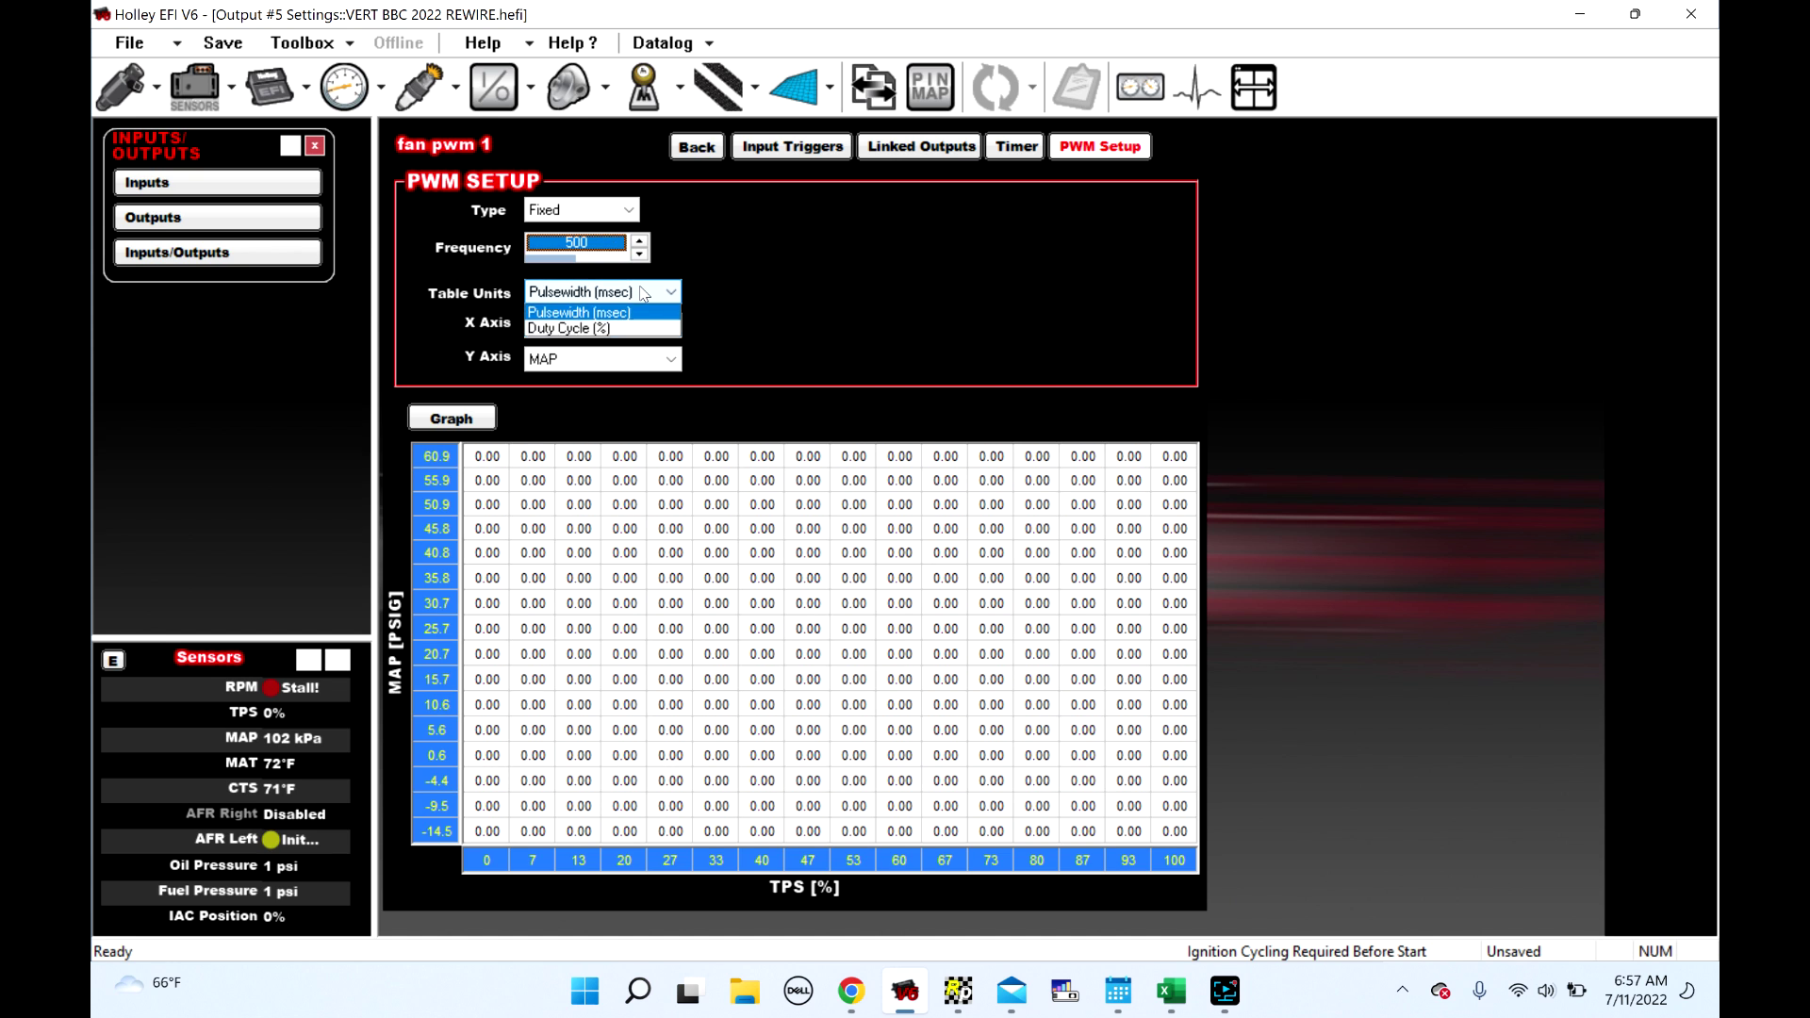
{"action": "left_click", "coordinate": [611, 329]}
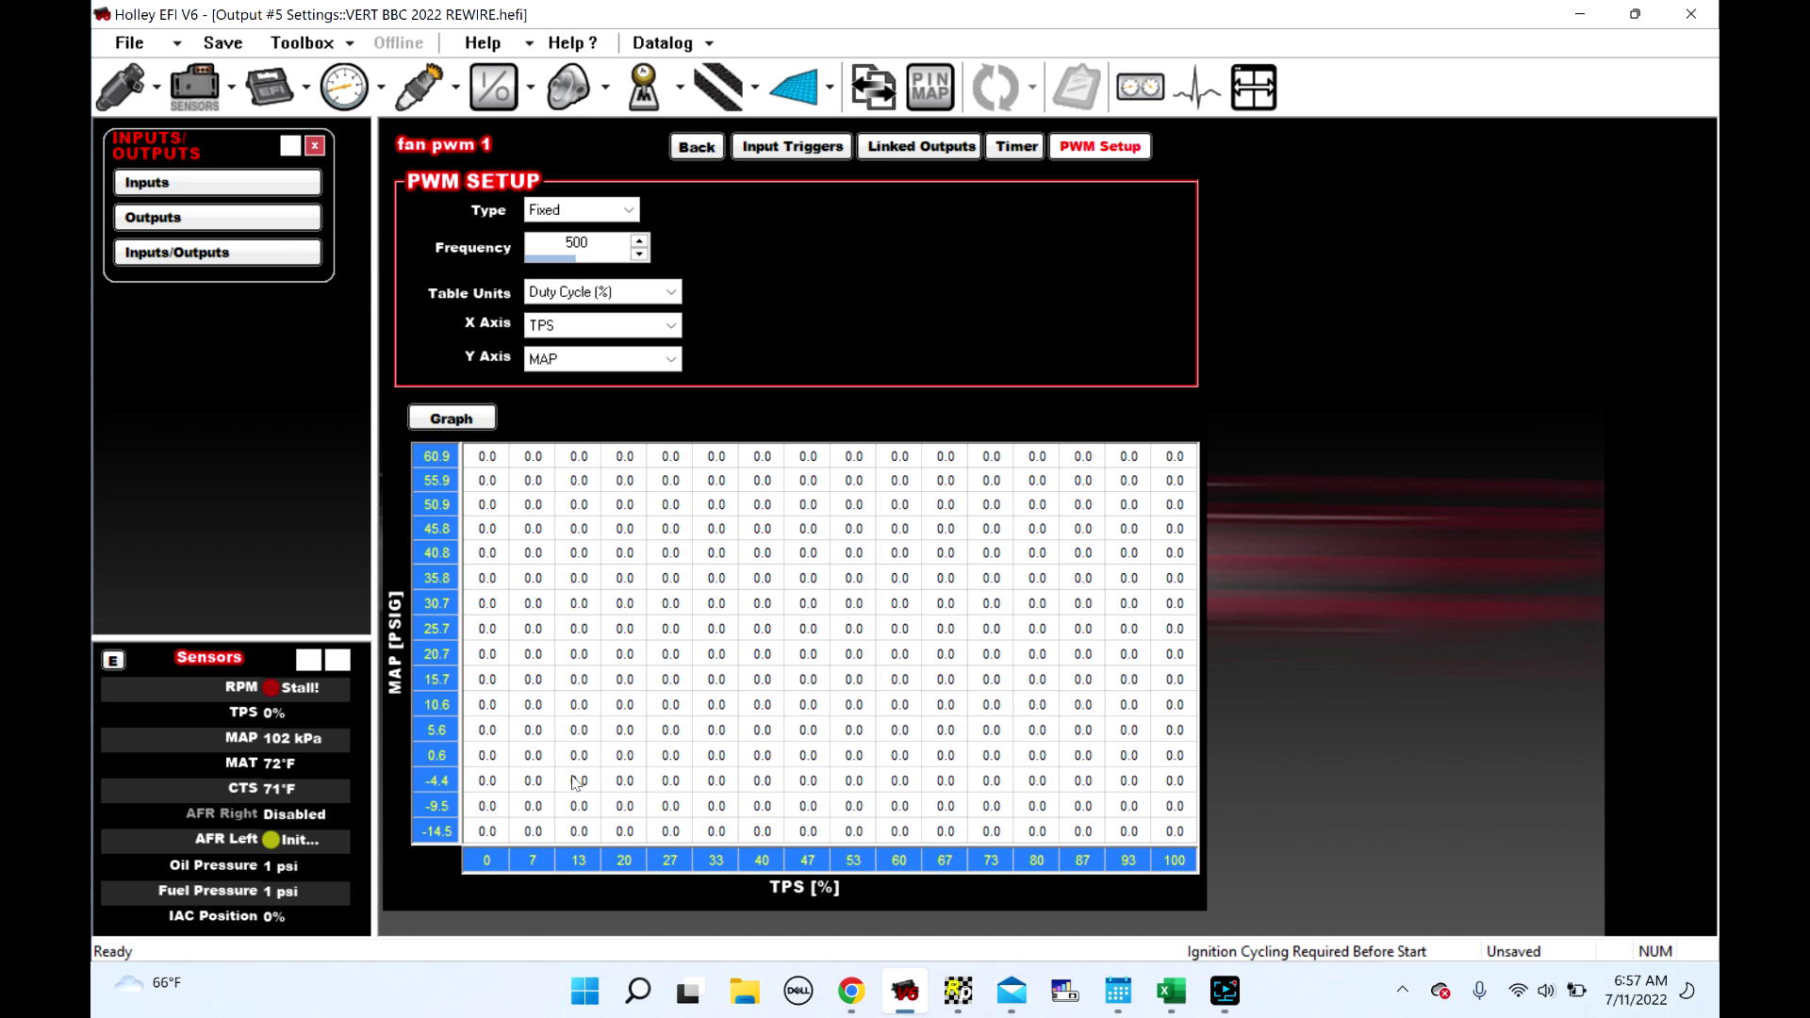
Set the PWM table's X axis to front wheel speed with a highest value of 225
{"action": "left_click", "coordinate": [622, 327]}
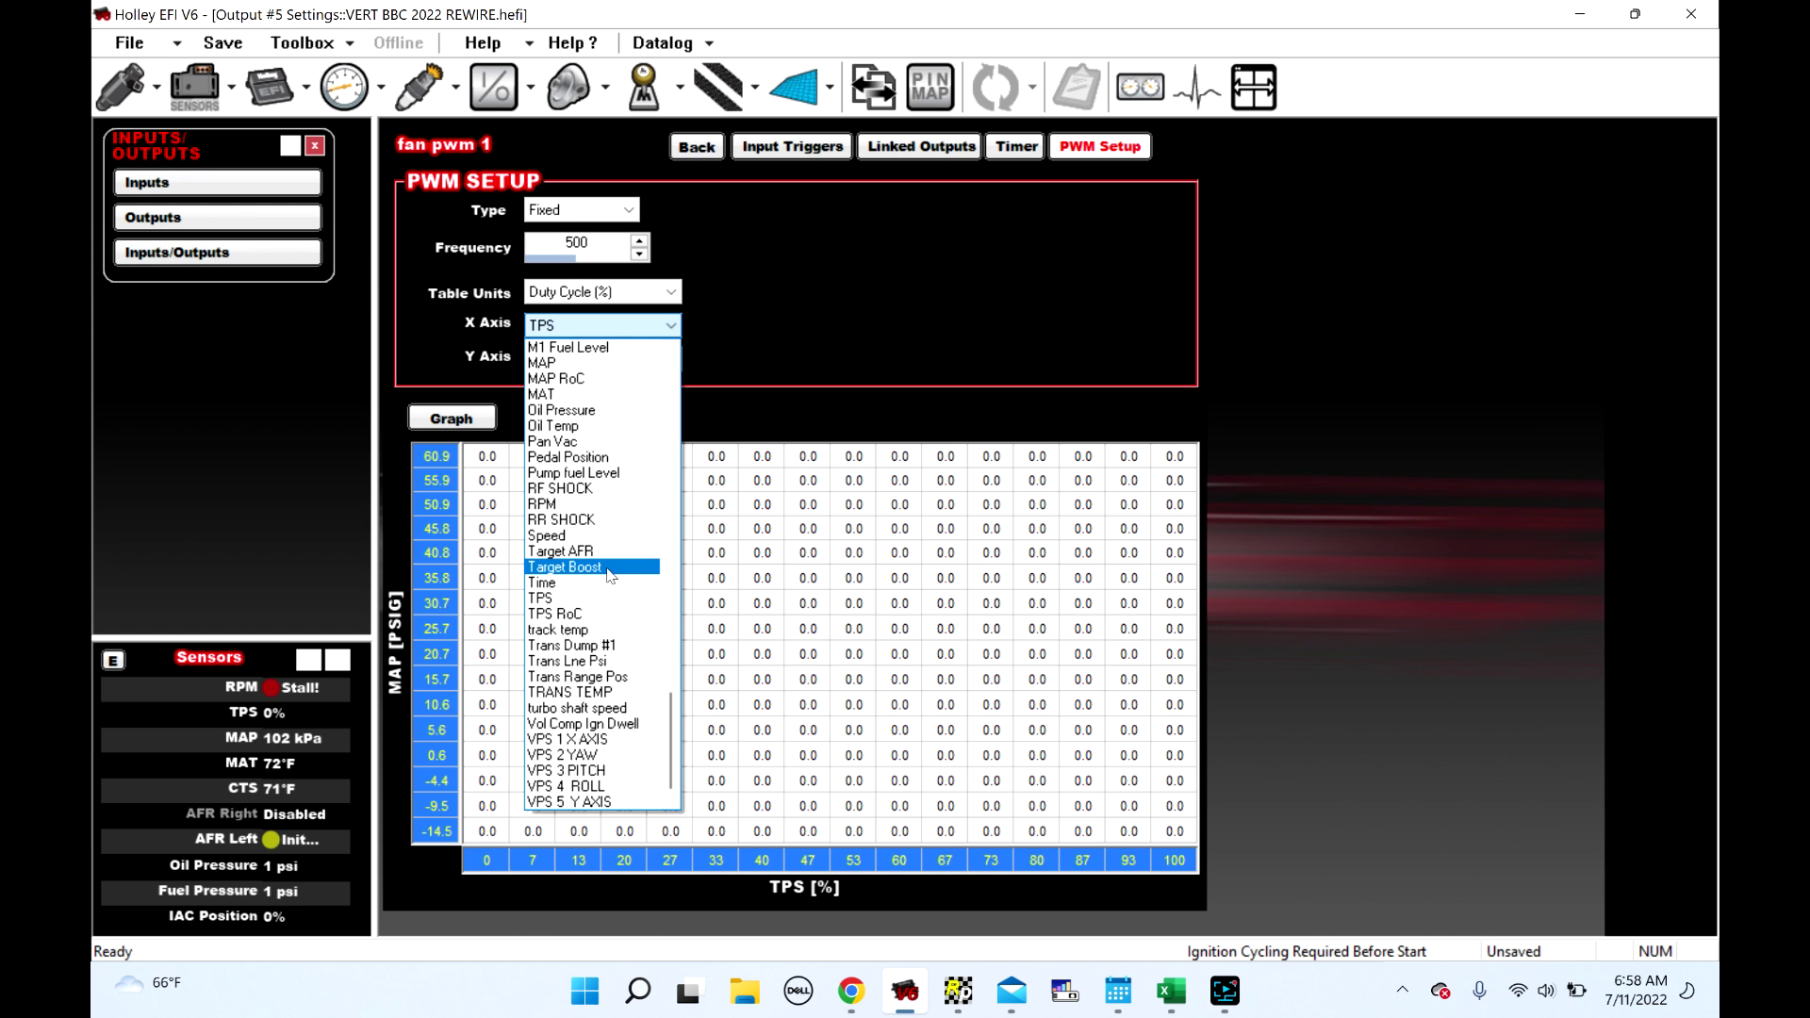
{"action": "scroll", "coordinate": [608, 573], "scroll_direction": "up", "scroll_amount": 5}
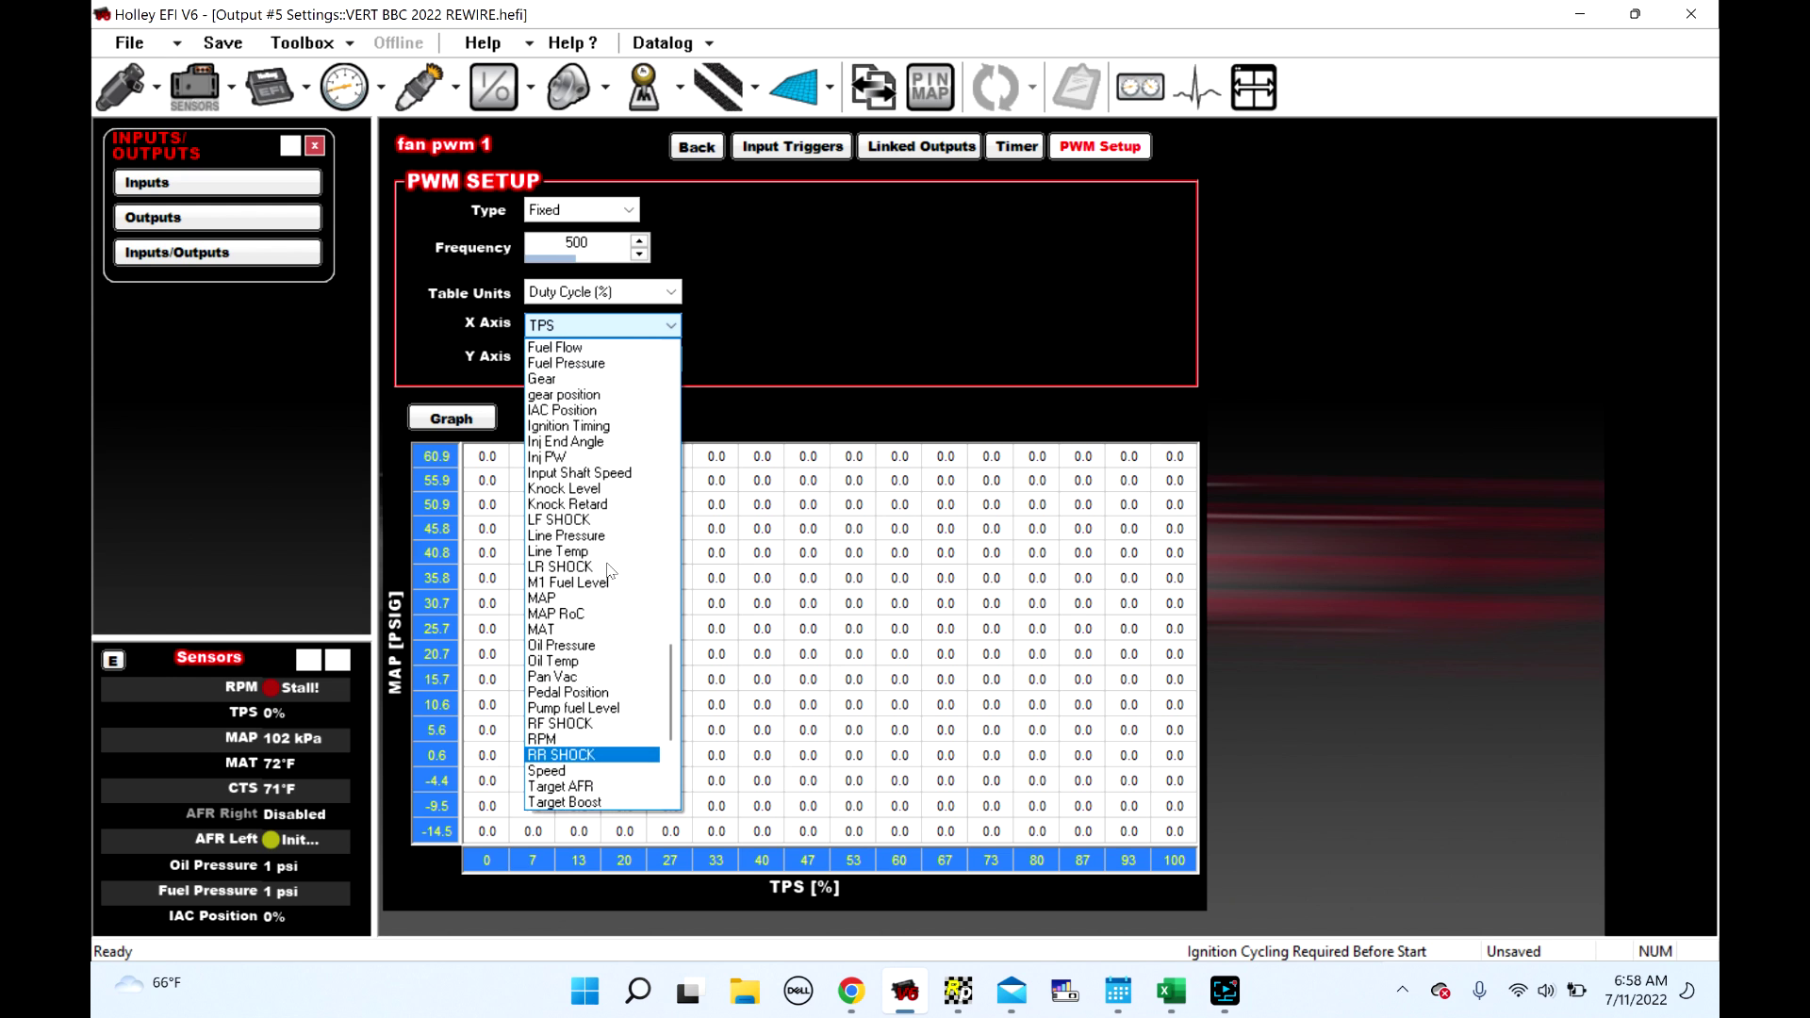
{"action": "scroll", "coordinate": [608, 571], "scroll_direction": "up", "scroll_amount": 5}
{"action": "left_click", "coordinate": [582, 382]}
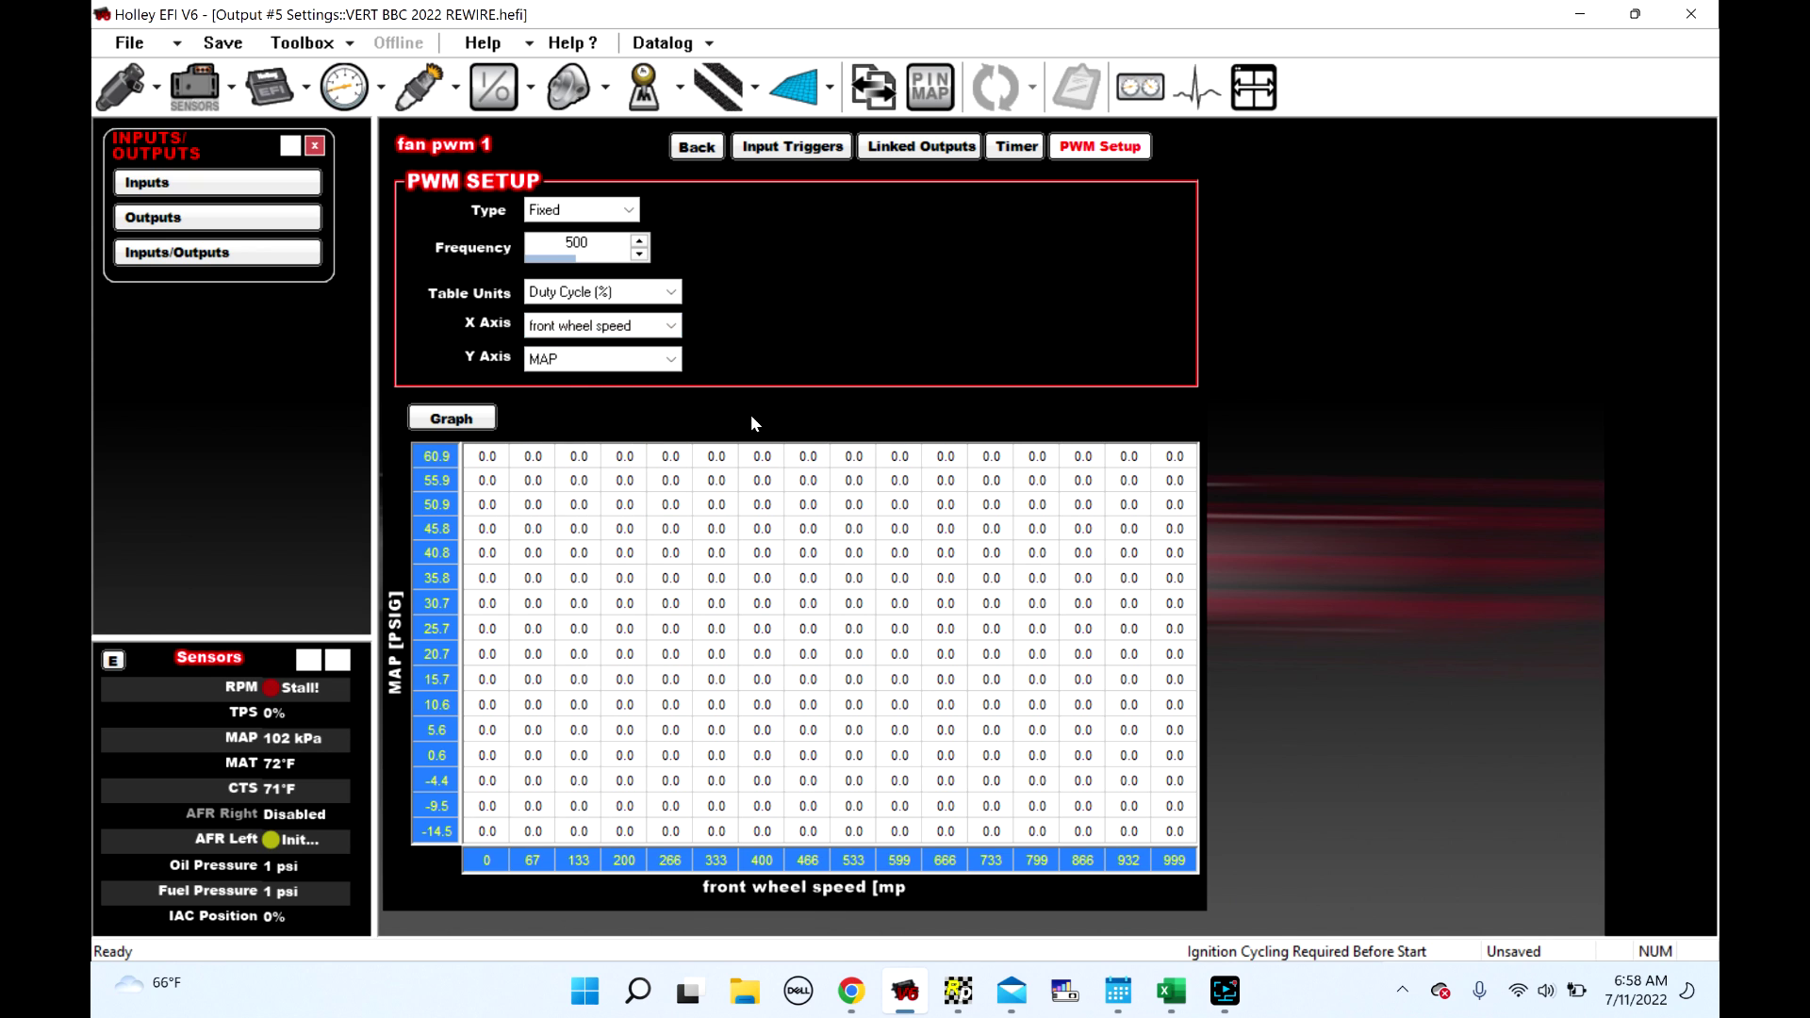
{"action": "left_click", "coordinate": [1174, 858]}
{"action": "type", "text": "225"}
{"action": "key", "text": "Return"}
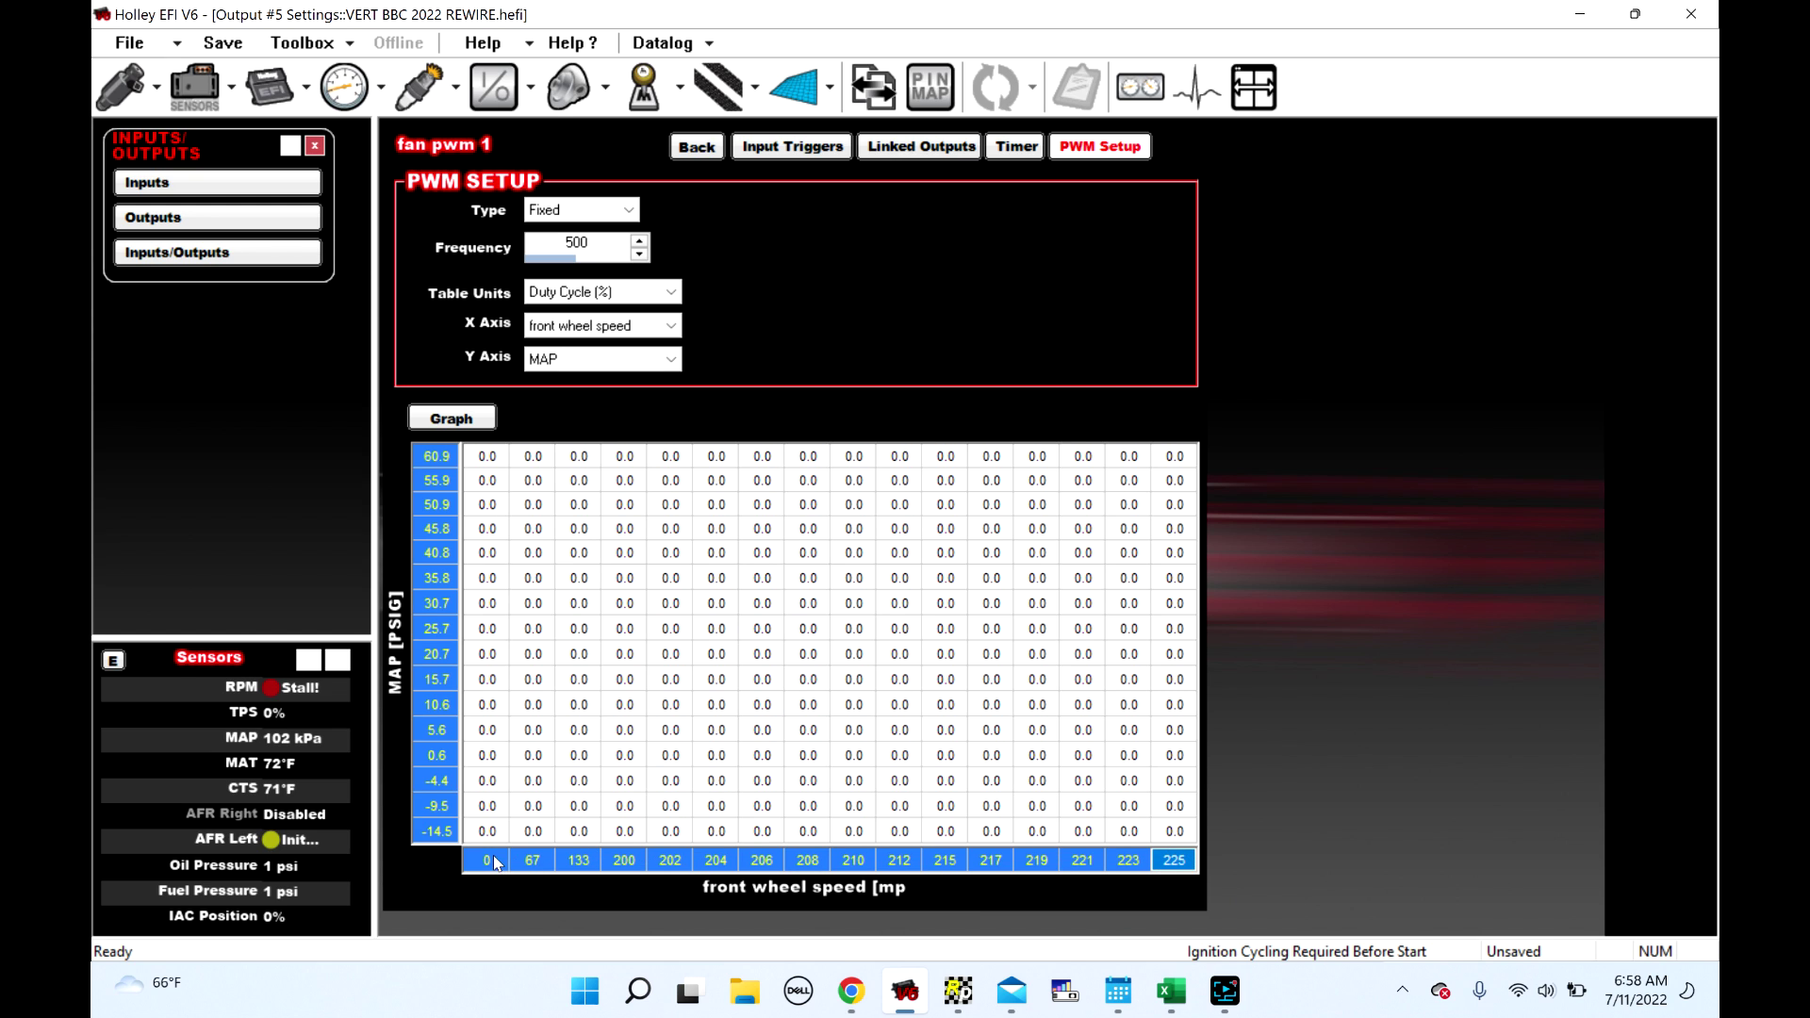
Fill the front wheel speed axis evenly from 0 to 225 using Fill Row Values
{"action": "left_click", "coordinate": [532, 860]}
{"action": "left_click_drag", "start_coordinate": [558, 864], "coordinate": [1166, 867]}
{"action": "right_click", "coordinate": [1166, 868]}
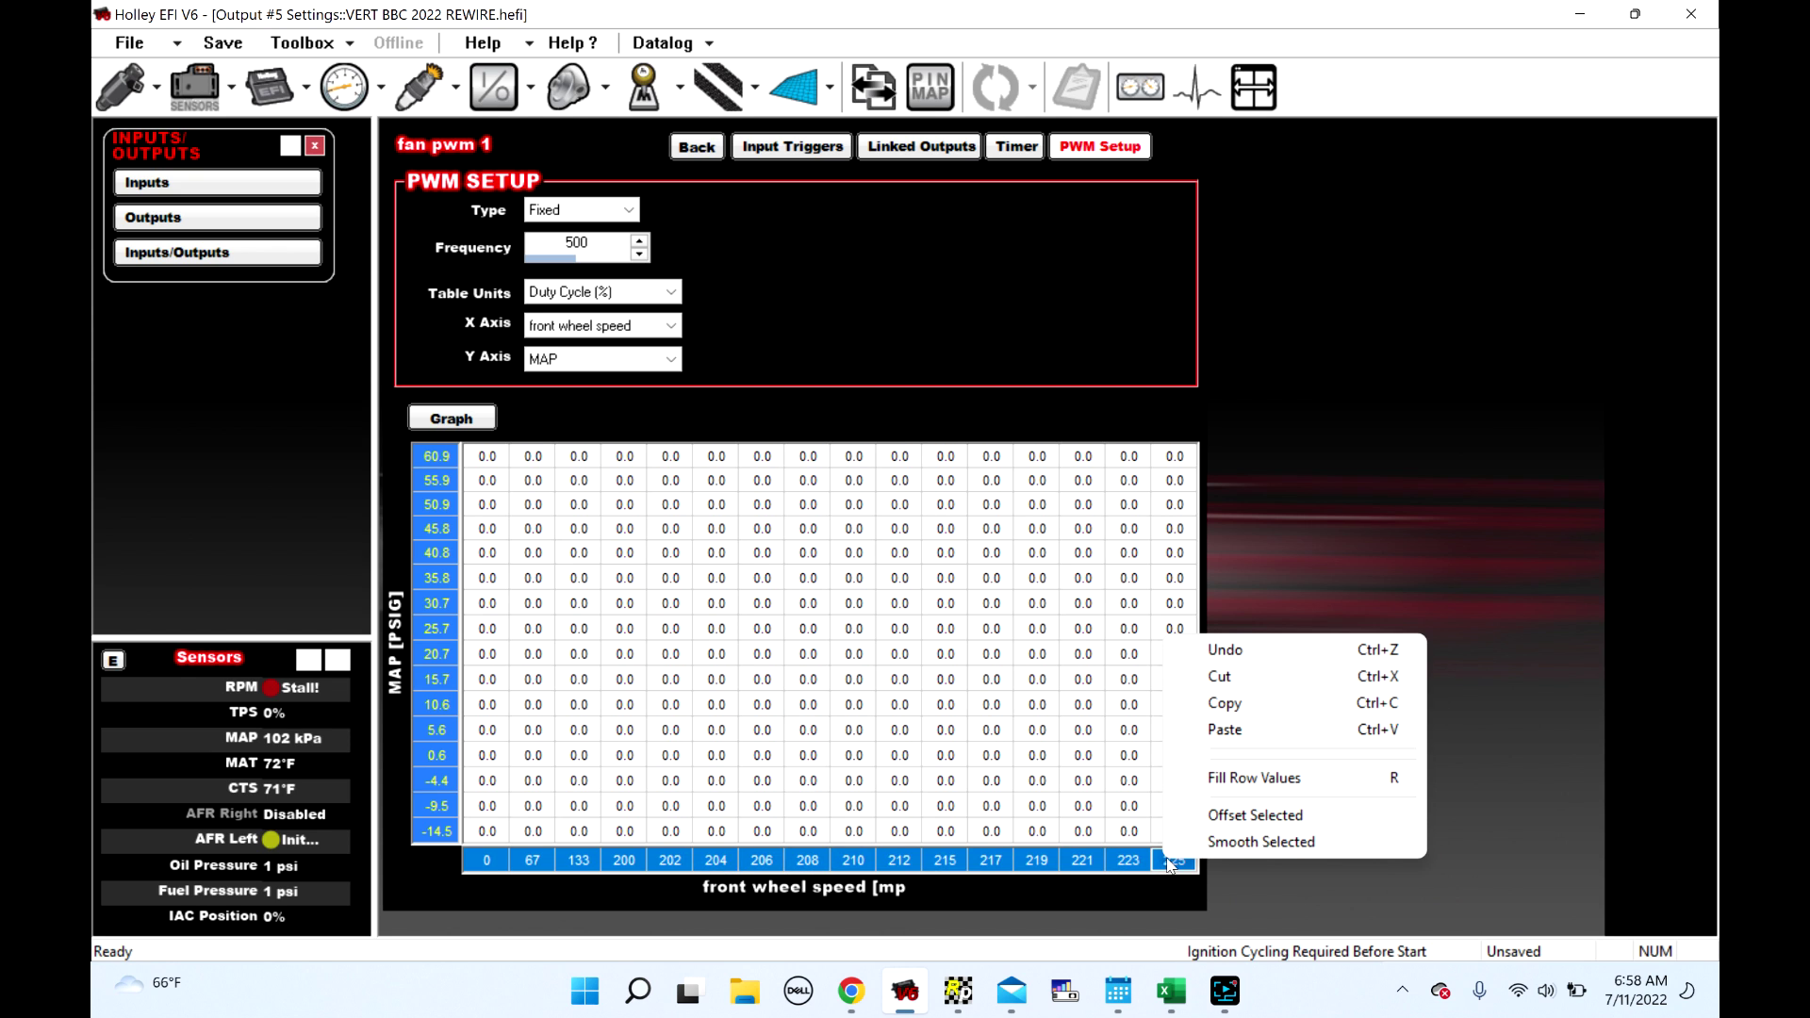
{"action": "left_click", "coordinate": [1216, 779]}
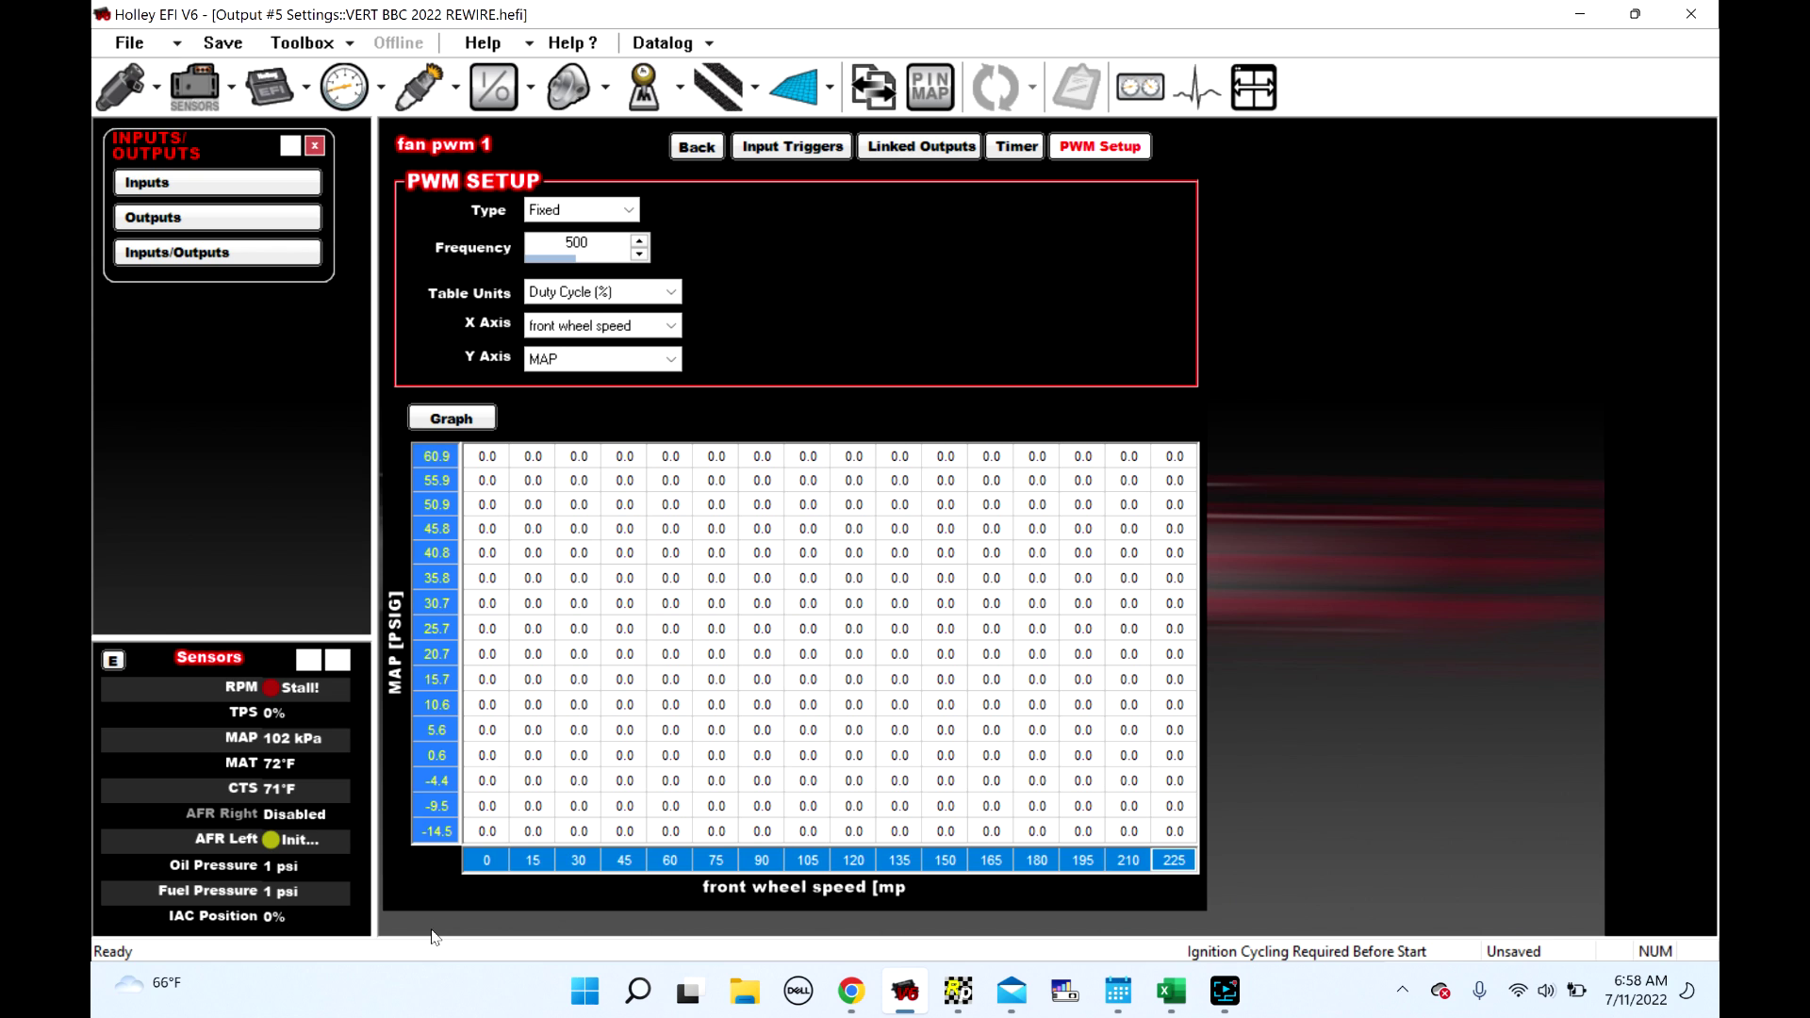
{"action": "left_click", "coordinate": [484, 862]}
{"action": "left_click", "coordinate": [1176, 861]}
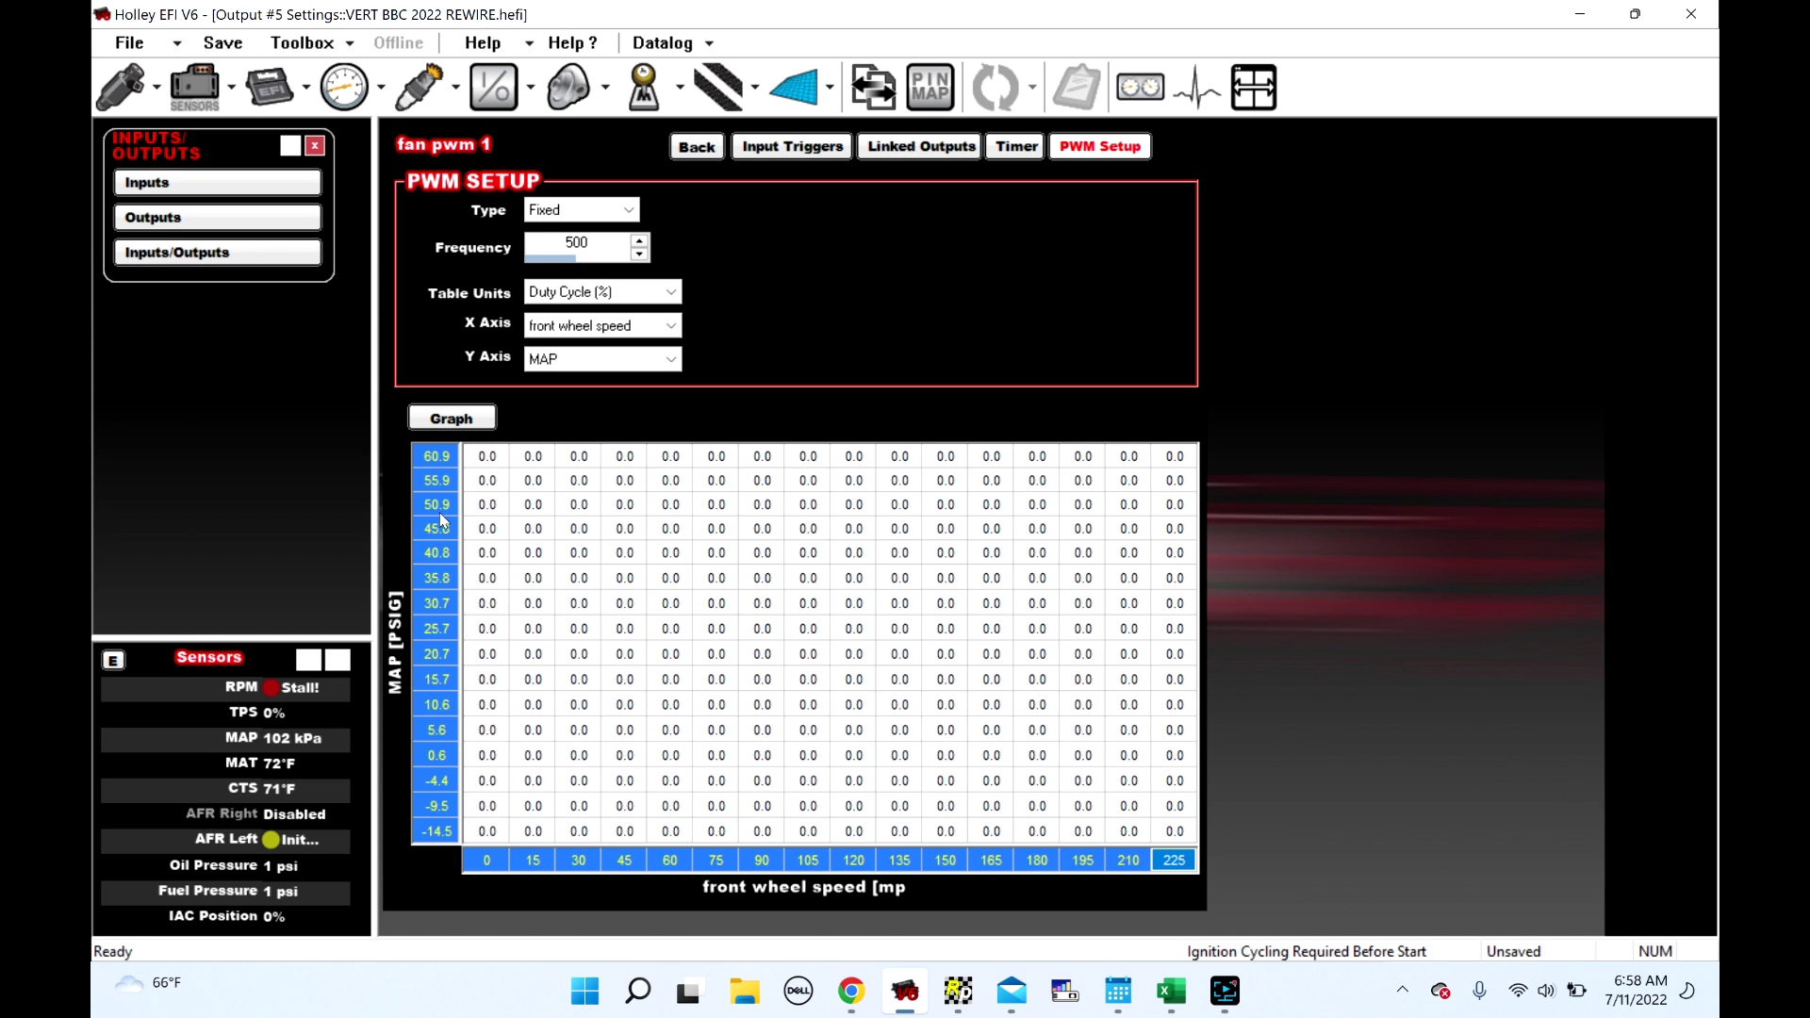
Set the Y axis of fan pwm 1's PWM table to CTS
{"action": "left_click", "coordinate": [571, 363]}
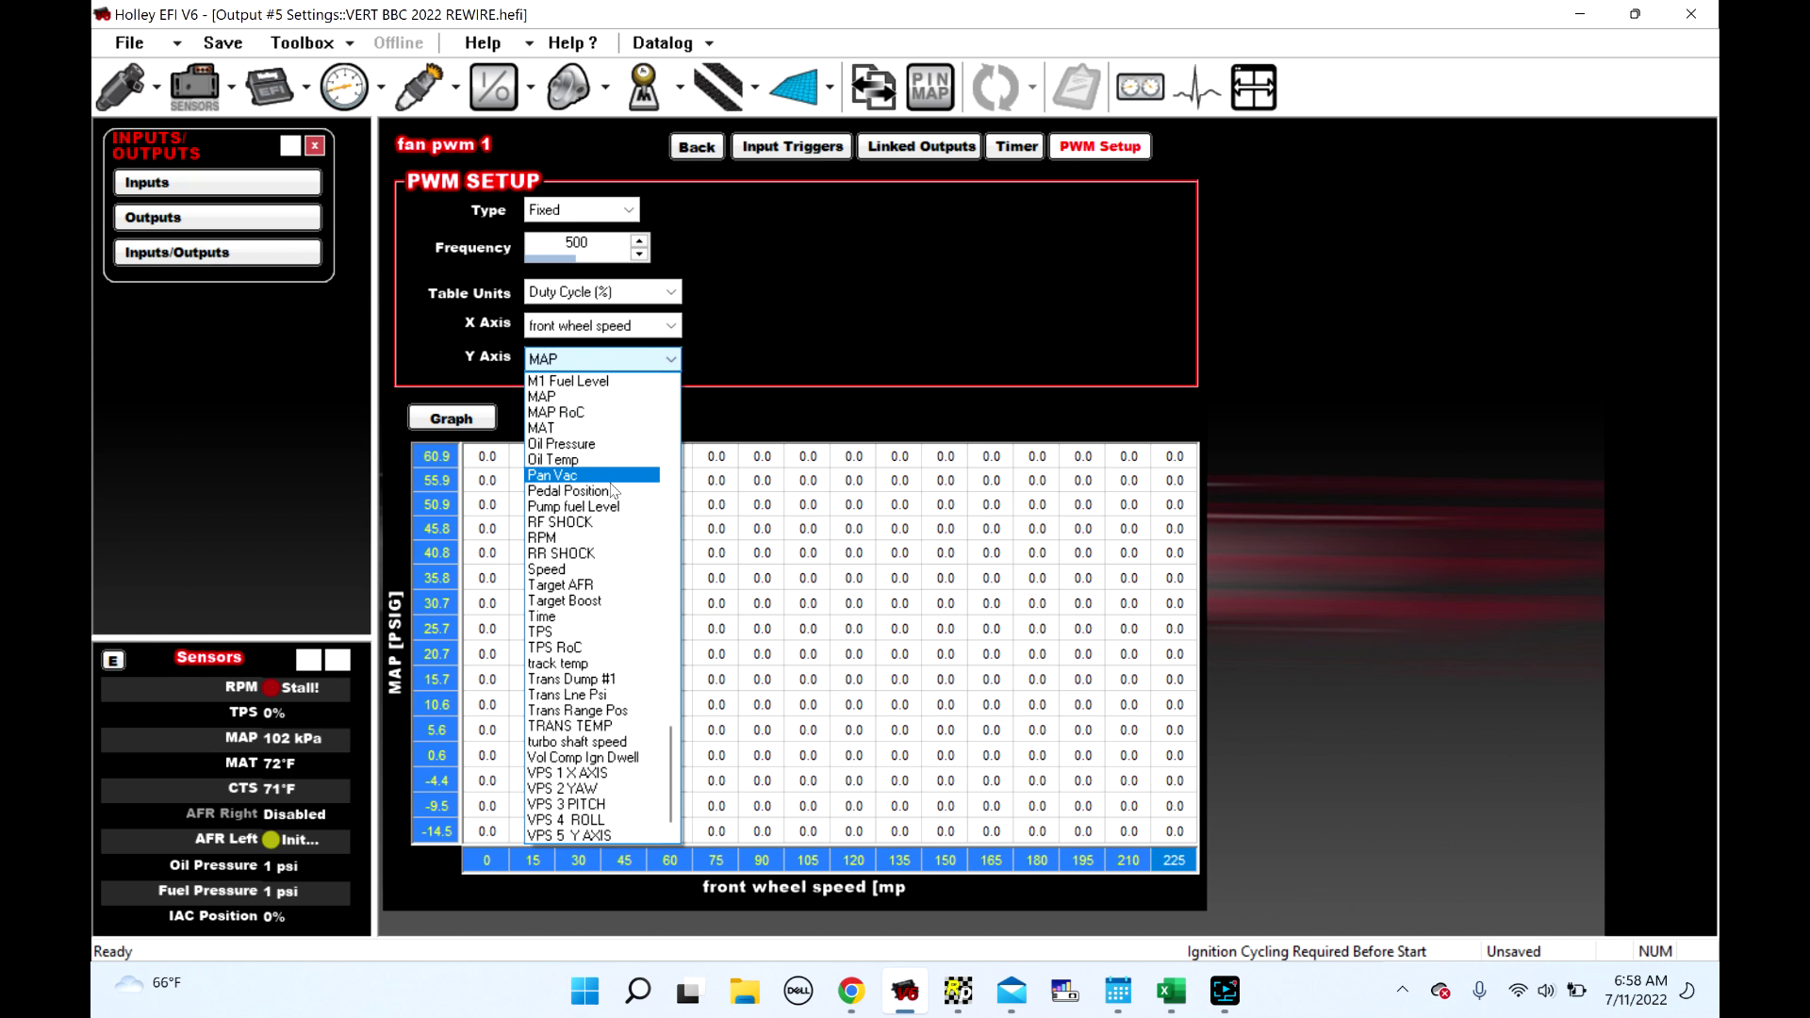
{"action": "scroll", "coordinate": [614, 491], "scroll_direction": "up", "scroll_amount": 1}
{"action": "scroll", "coordinate": [613, 491], "scroll_direction": "up", "scroll_amount": 8}
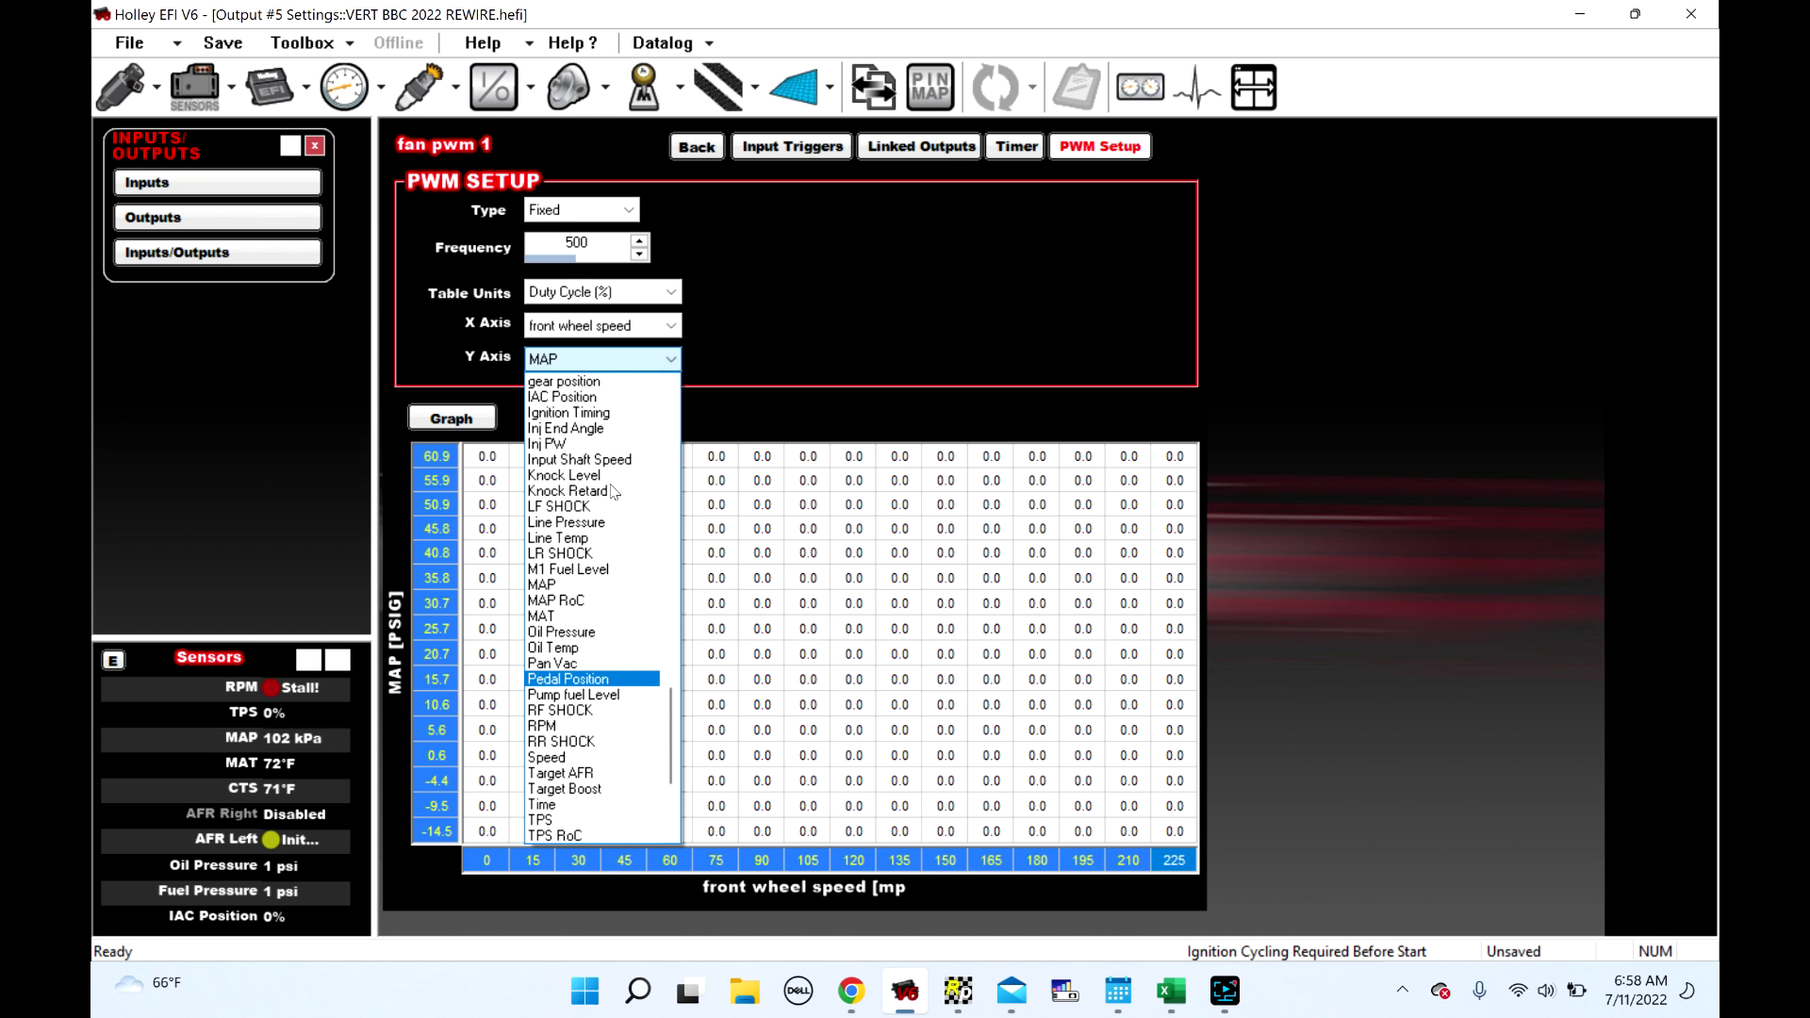
{"action": "scroll", "coordinate": [614, 491], "scroll_direction": "up", "scroll_amount": 8}
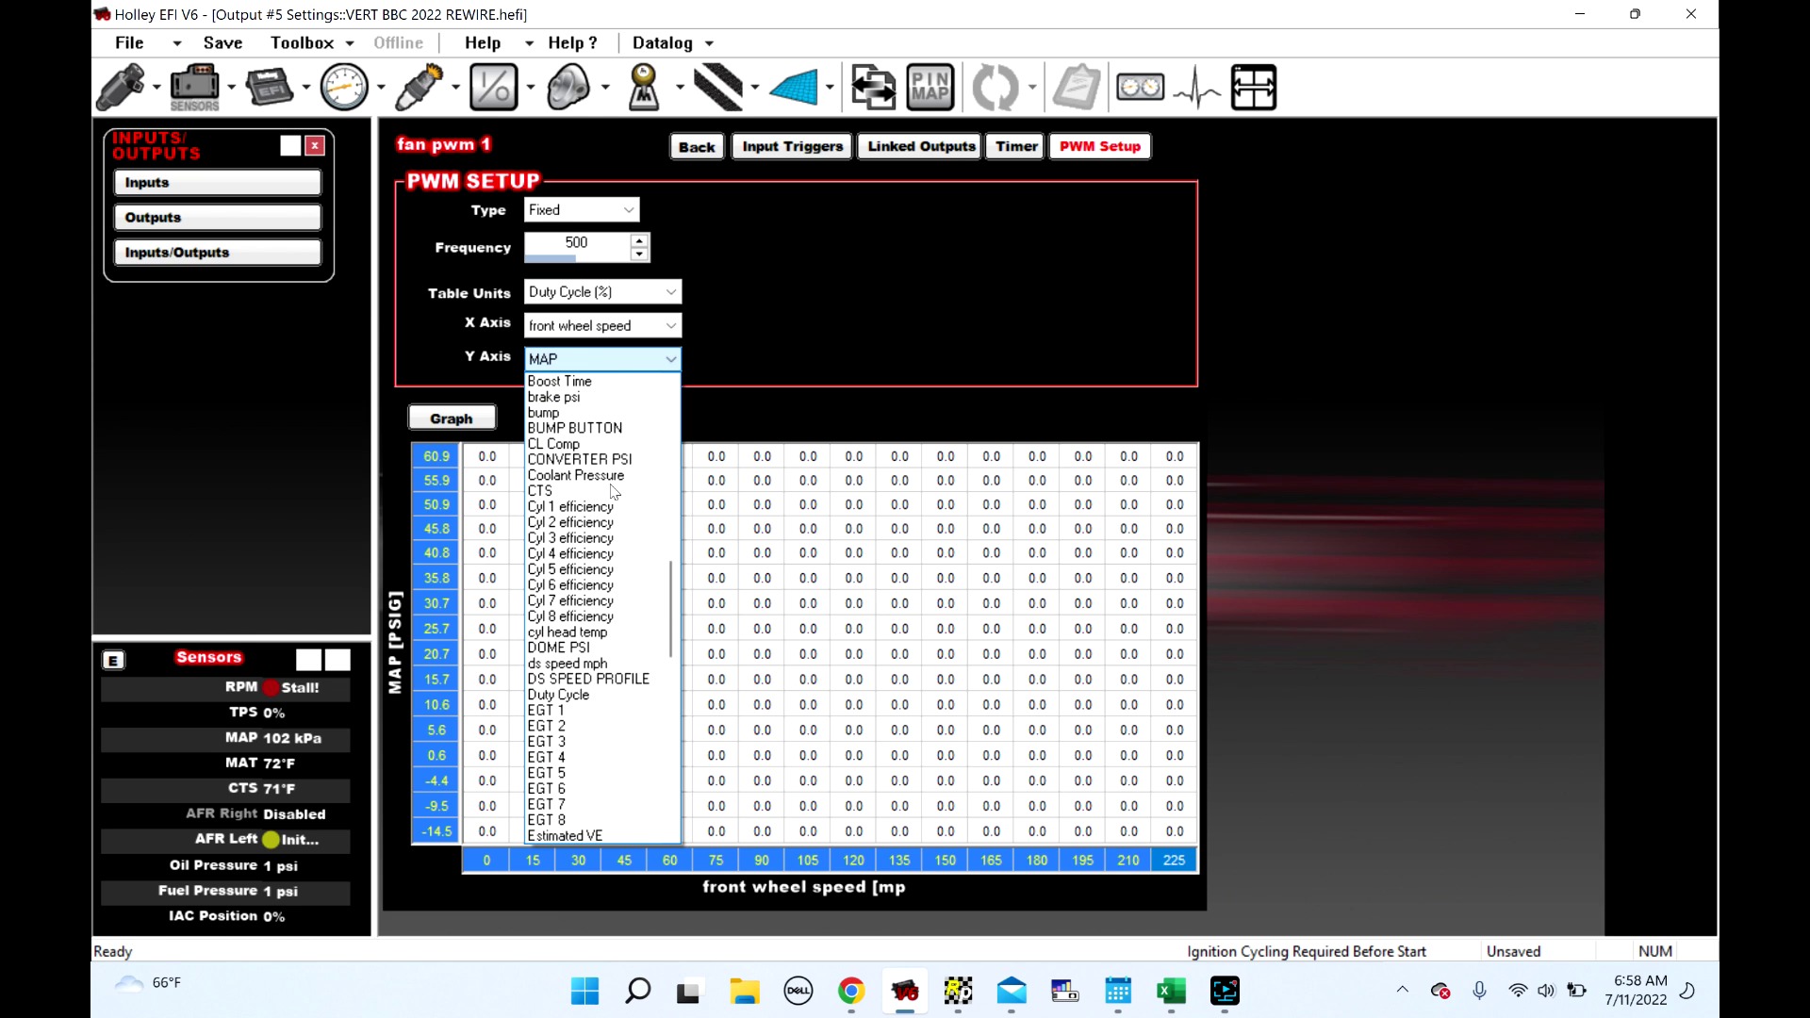
{"action": "left_click", "coordinate": [603, 491]}
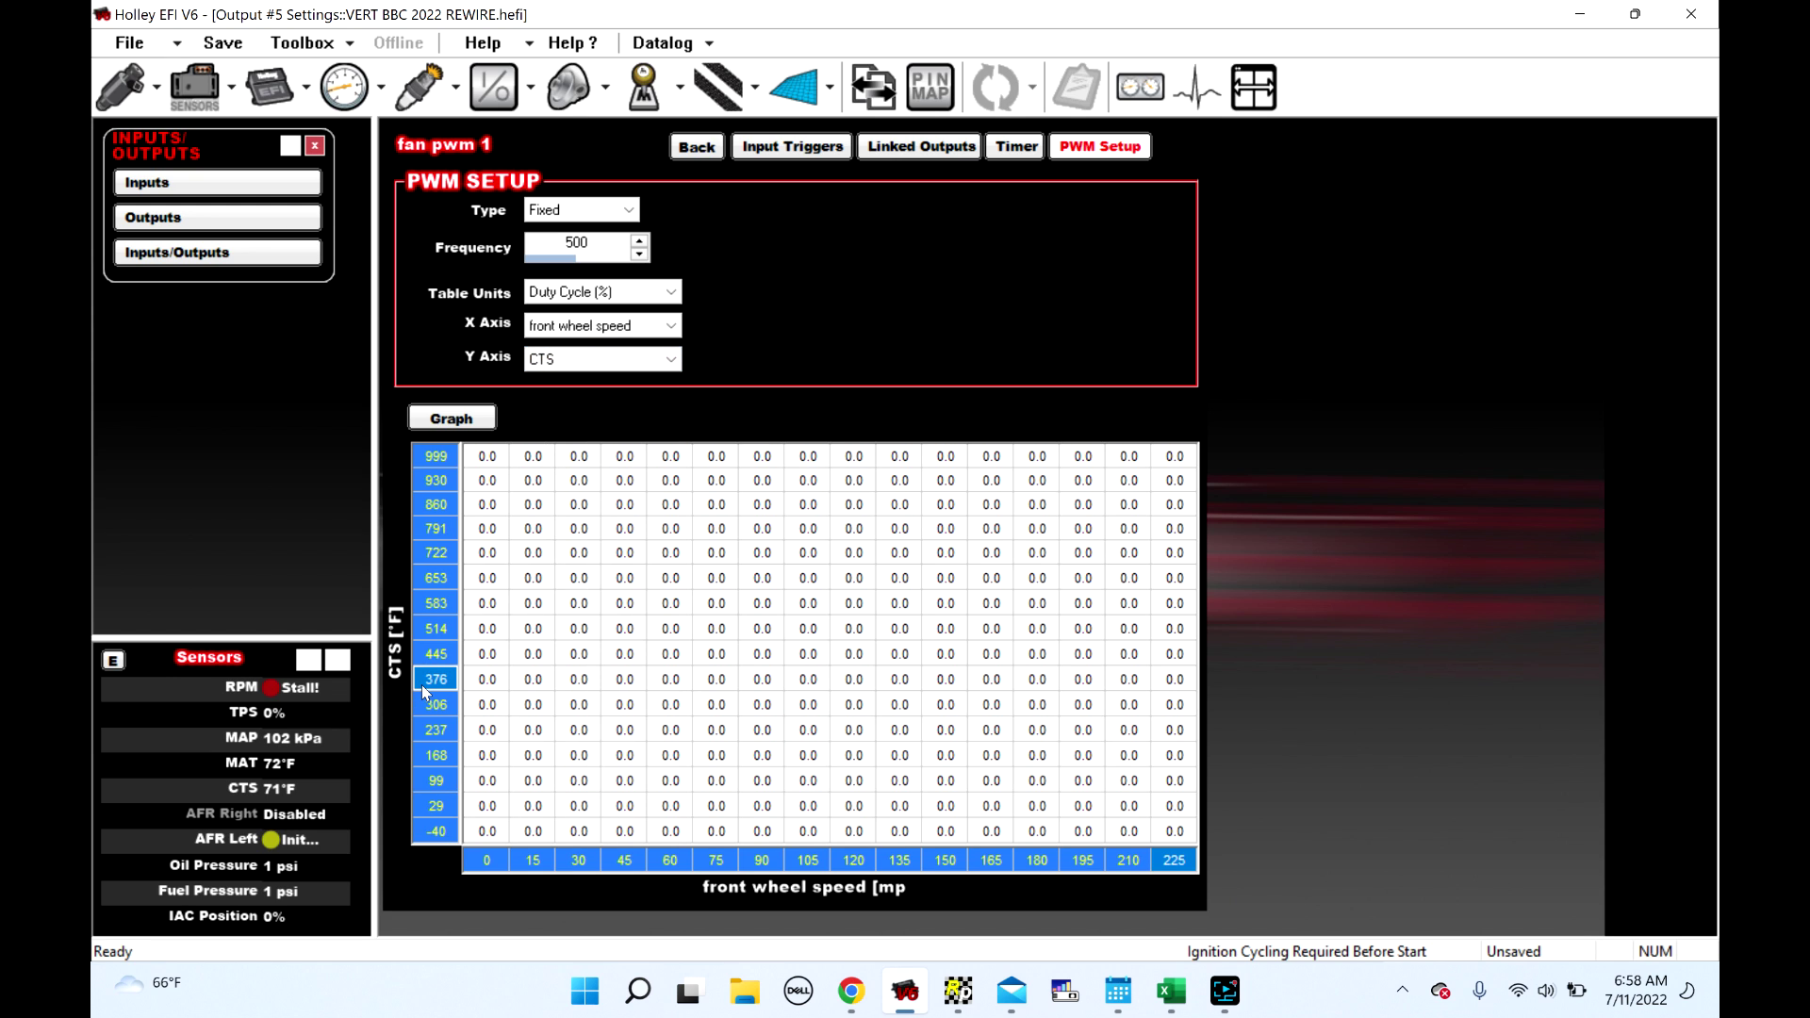
Set the CTS axis to run from 0 to 250 and space it evenly using Fill Column Values
{"action": "left_click", "coordinate": [439, 460]}
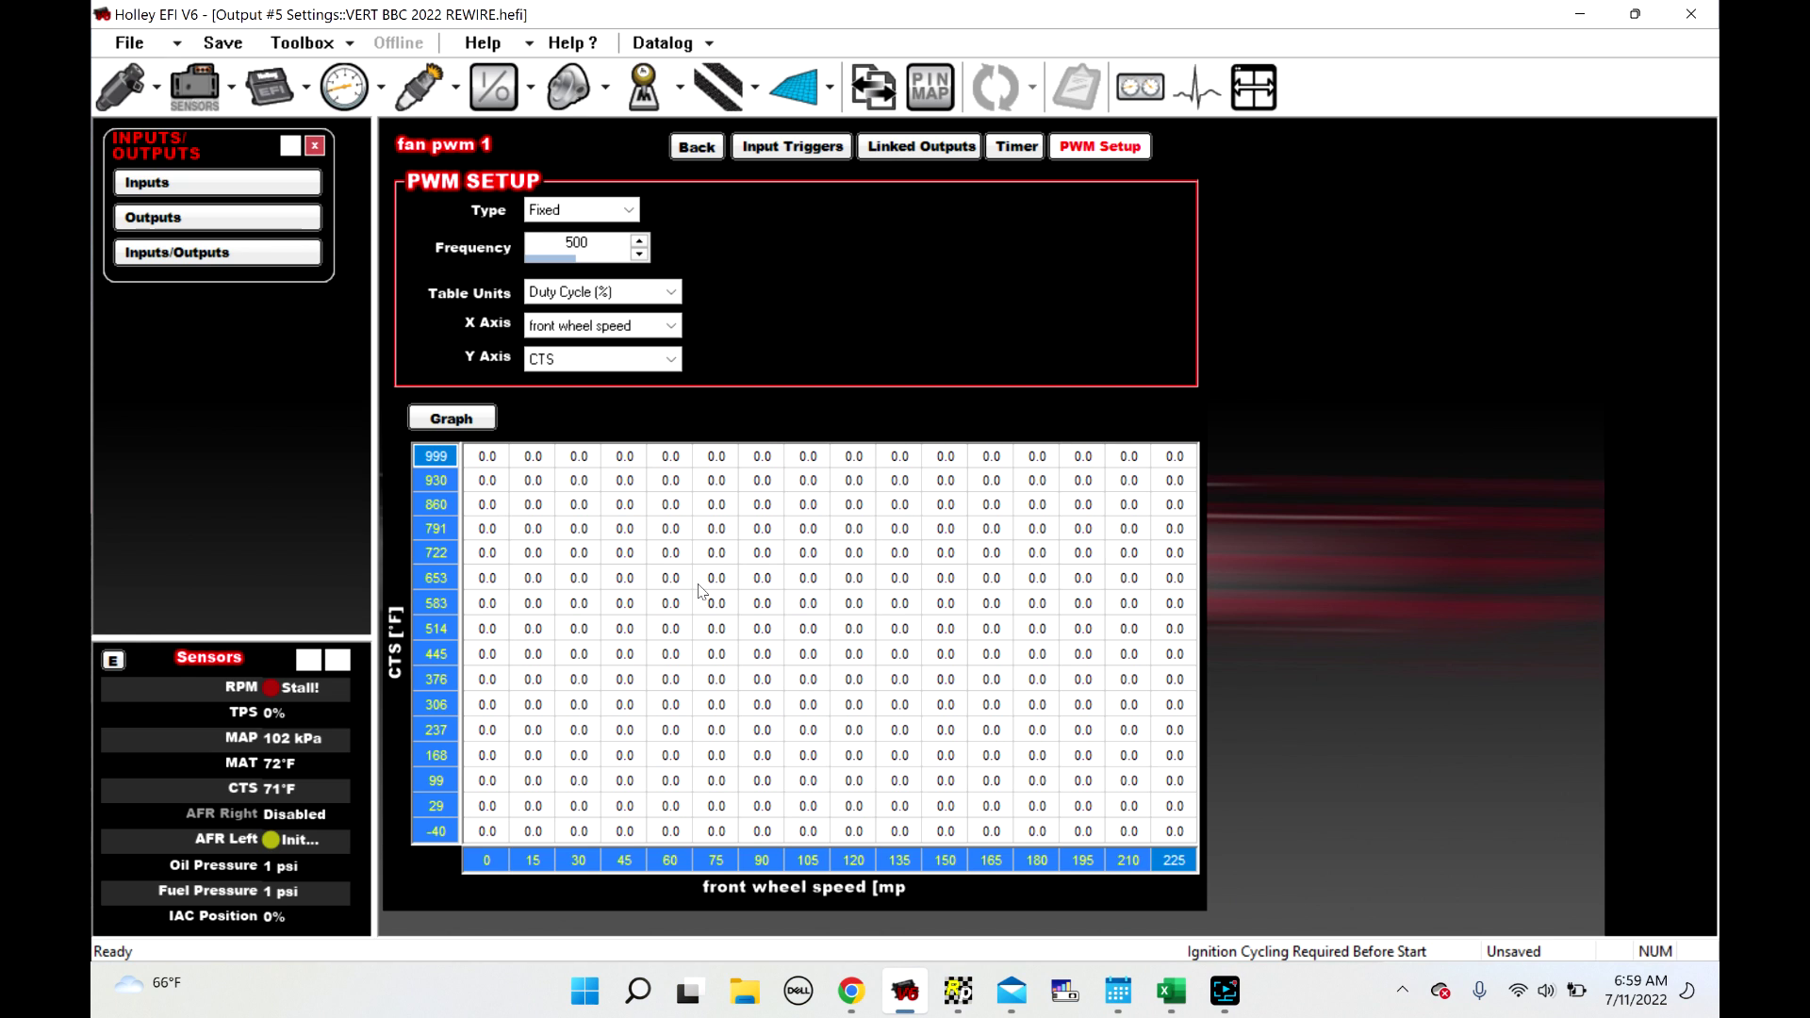
{"action": "type", "text": "250"}
{"action": "key", "text": "Return"}
{"action": "left_click", "coordinate": [432, 831]}
{"action": "type", "text": "0"}
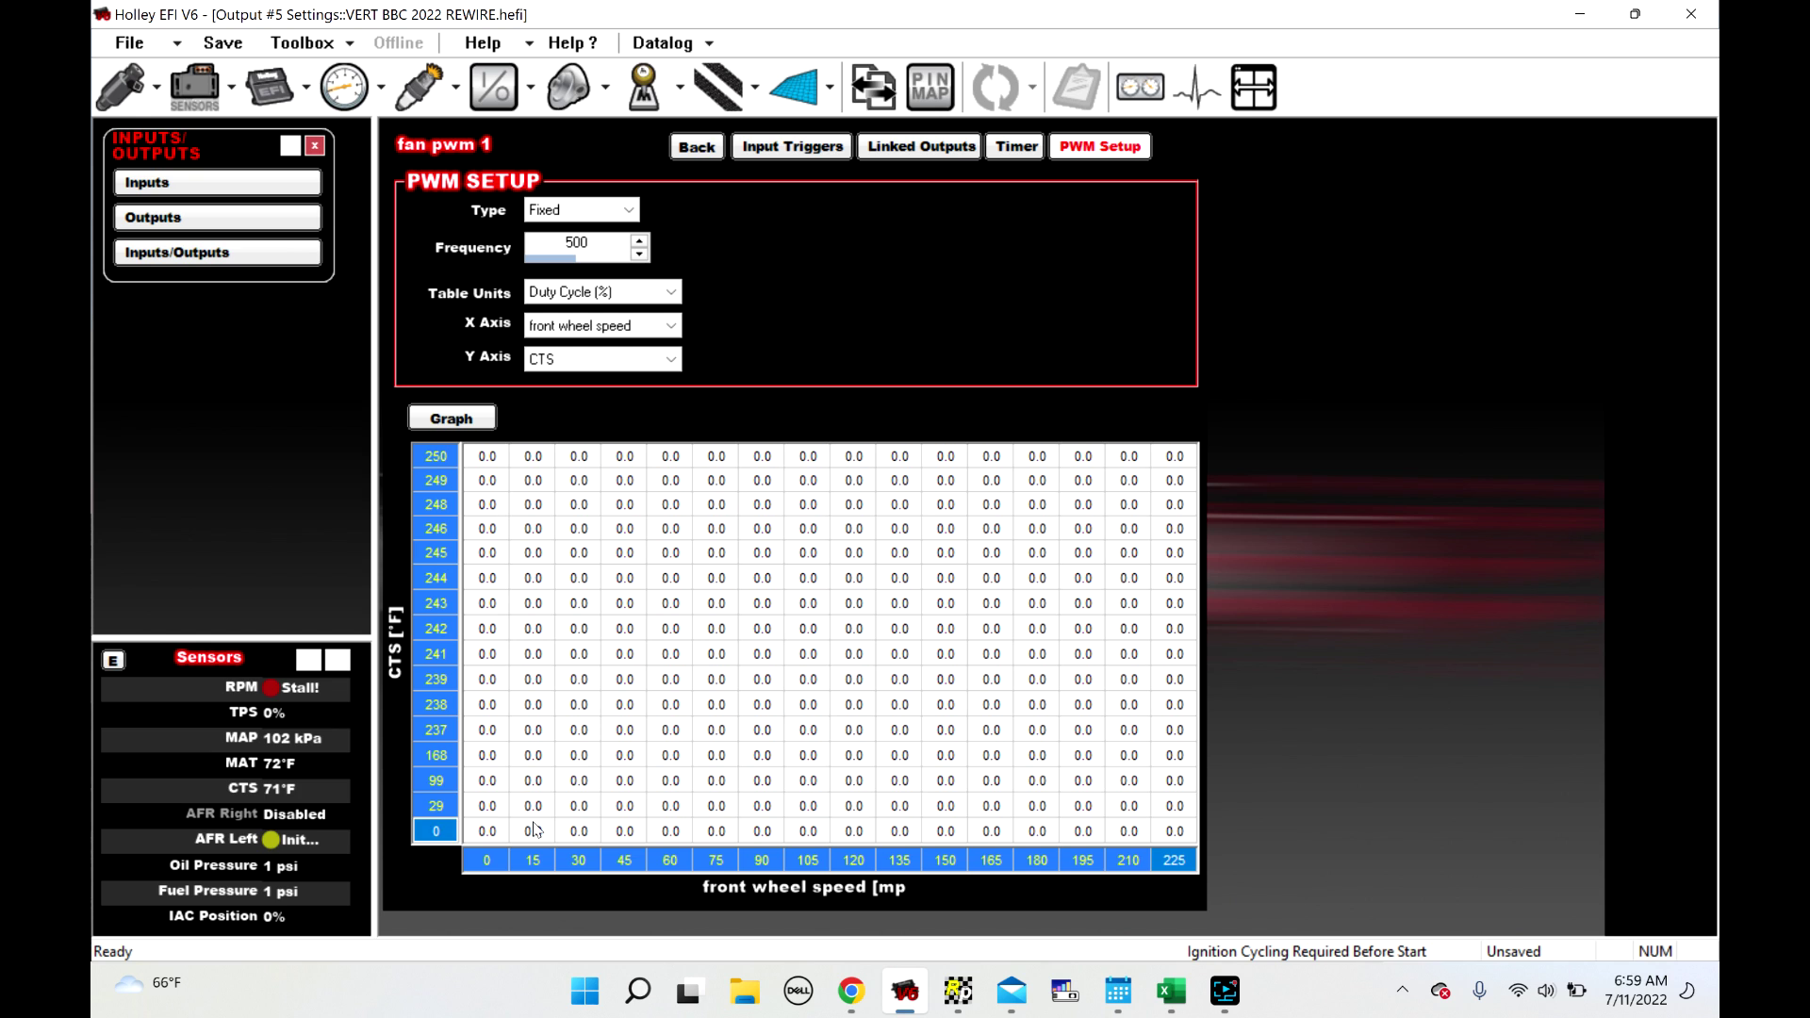
{"action": "left_click_drag", "start_coordinate": [434, 456], "coordinate": [433, 834]}
{"action": "right_click", "coordinate": [433, 835]}
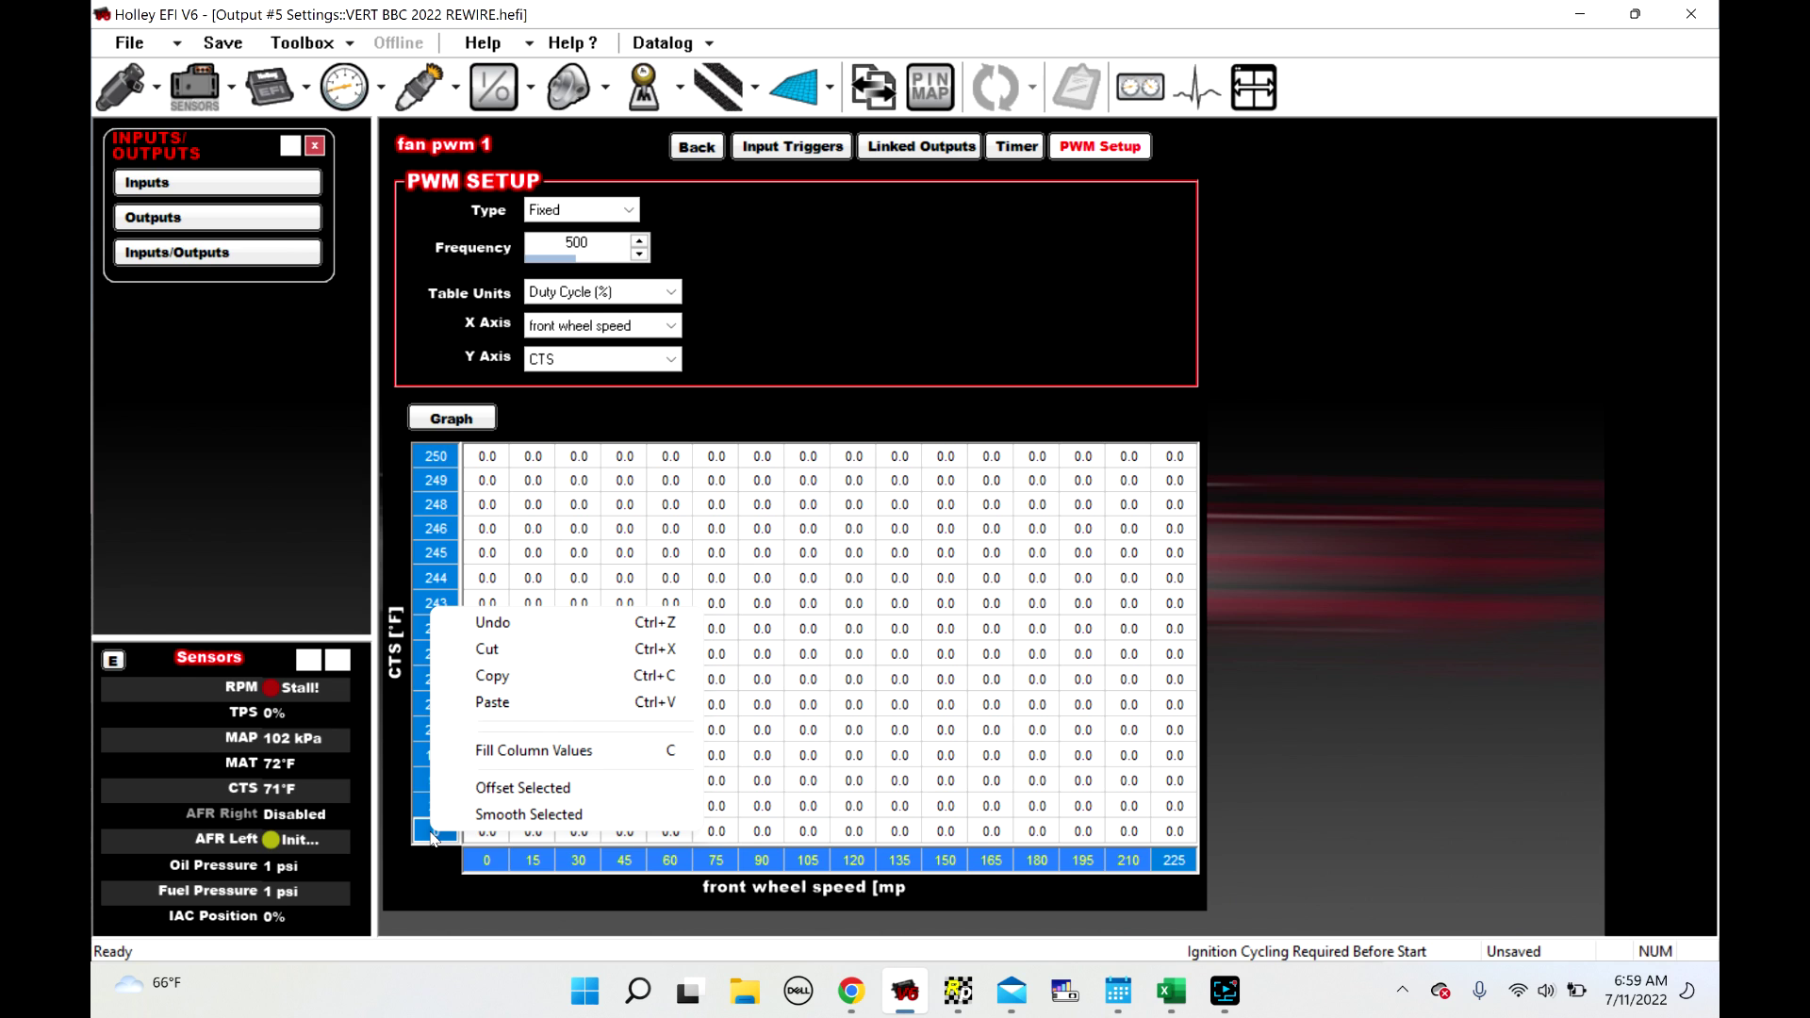
{"action": "left_click", "coordinate": [490, 751]}
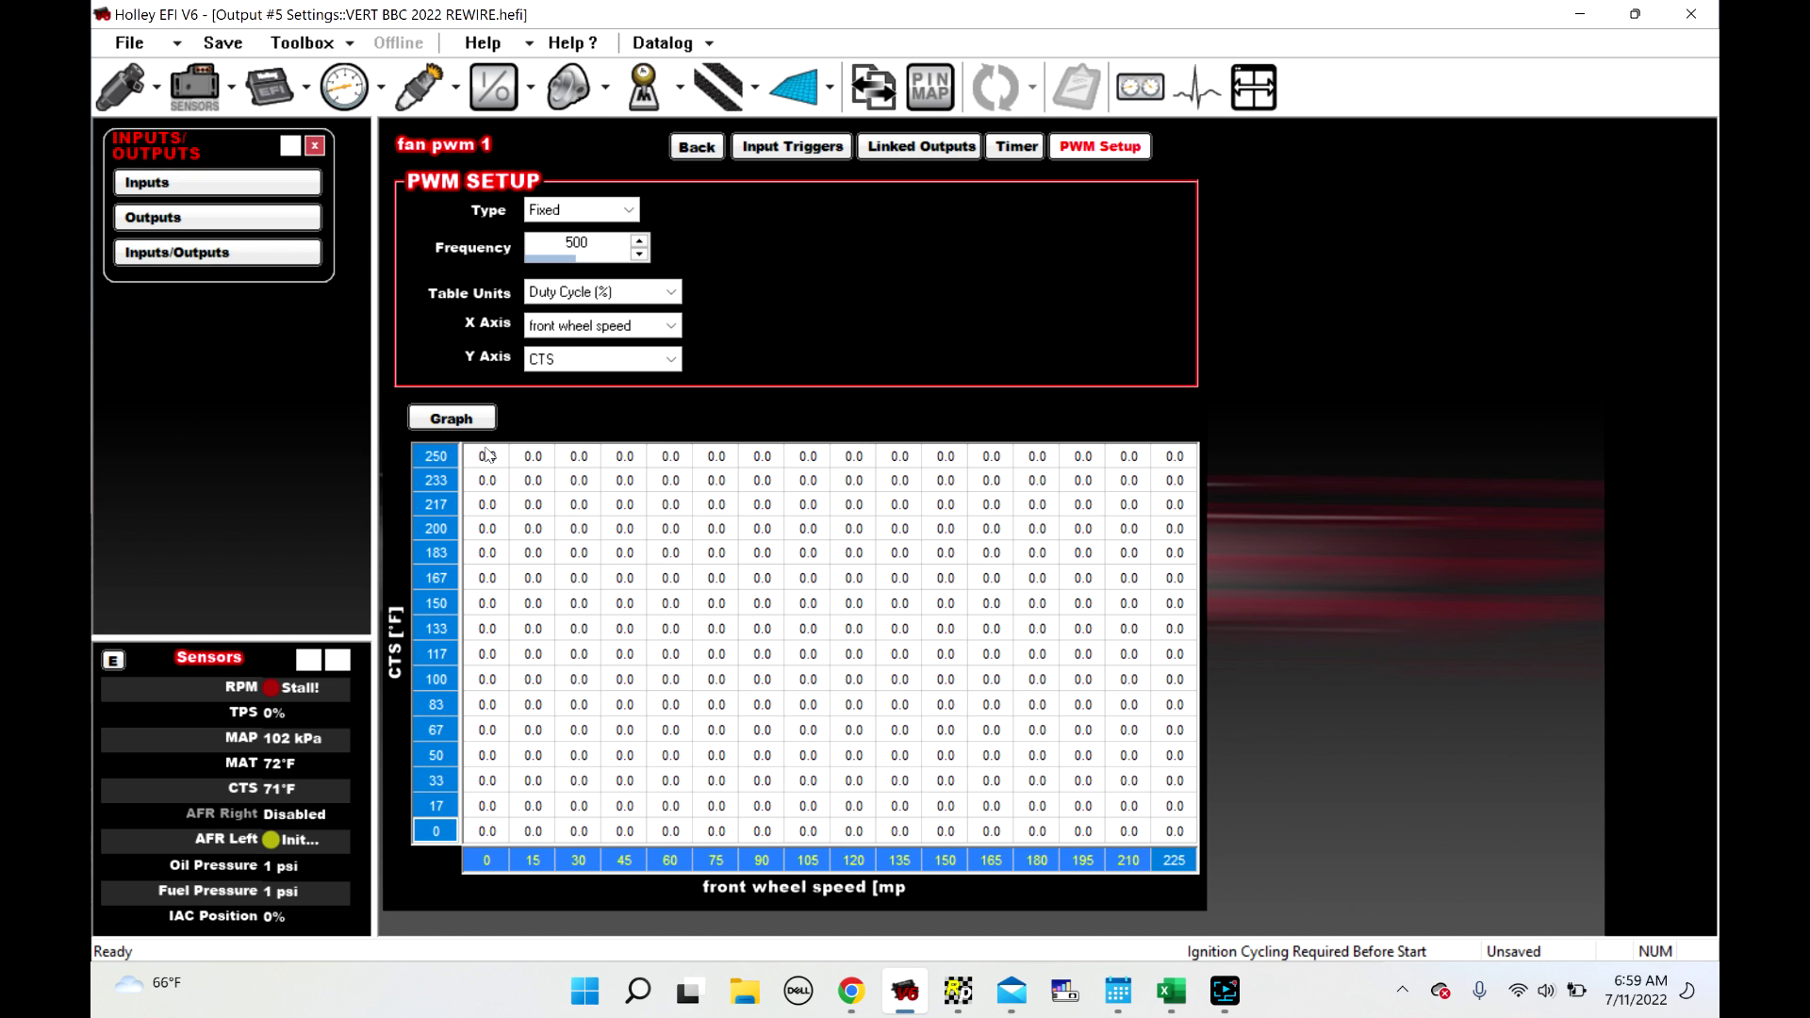
Set the duty cycle to 100 at every wheel speed in the 200, 217, 233 and 250 °F CTS rows
{"action": "left_click", "coordinate": [498, 536]}
{"action": "left_click_drag", "start_coordinate": [500, 536], "coordinate": [622, 536]}
{"action": "left_click", "coordinate": [495, 536]}
{"action": "left_click", "coordinate": [490, 514]}
{"action": "left_click", "coordinate": [491, 532]}
{"action": "left_click", "coordinate": [552, 534]}
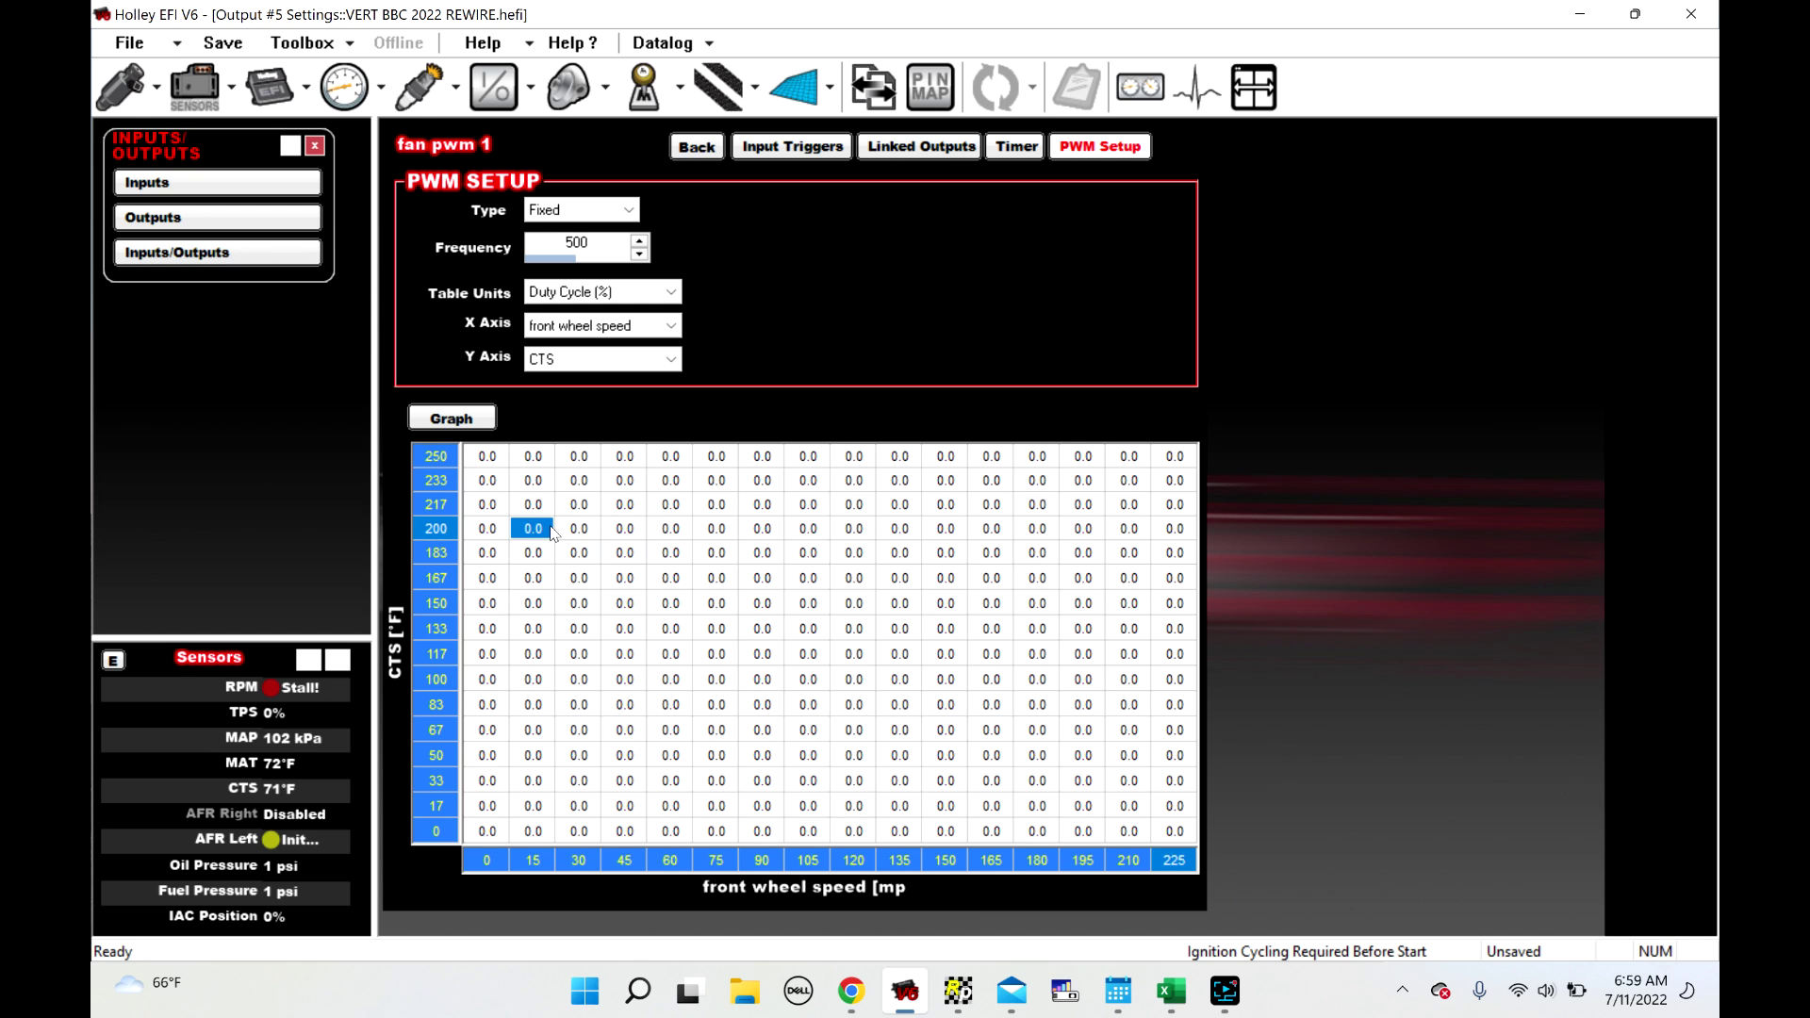
{"action": "left_click_drag", "start_coordinate": [488, 533], "coordinate": [1181, 464]}
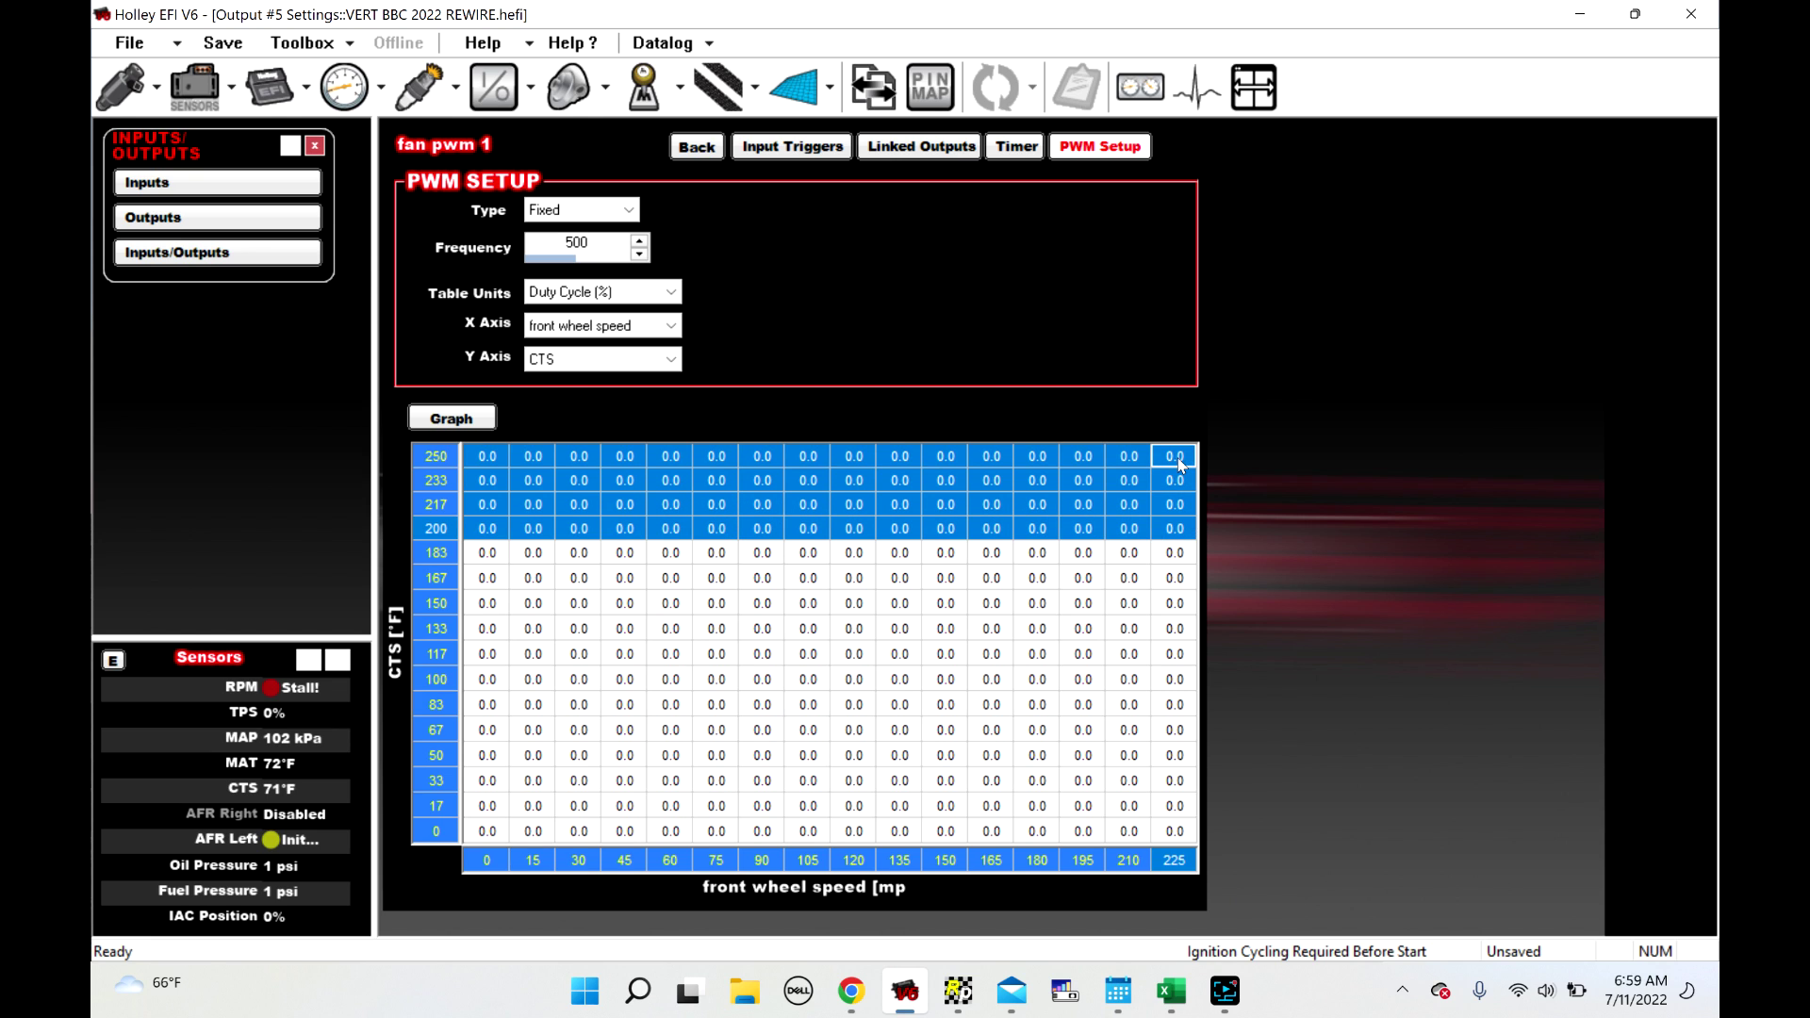
{"action": "type", "text": "100"}
{"action": "key", "text": "Return"}
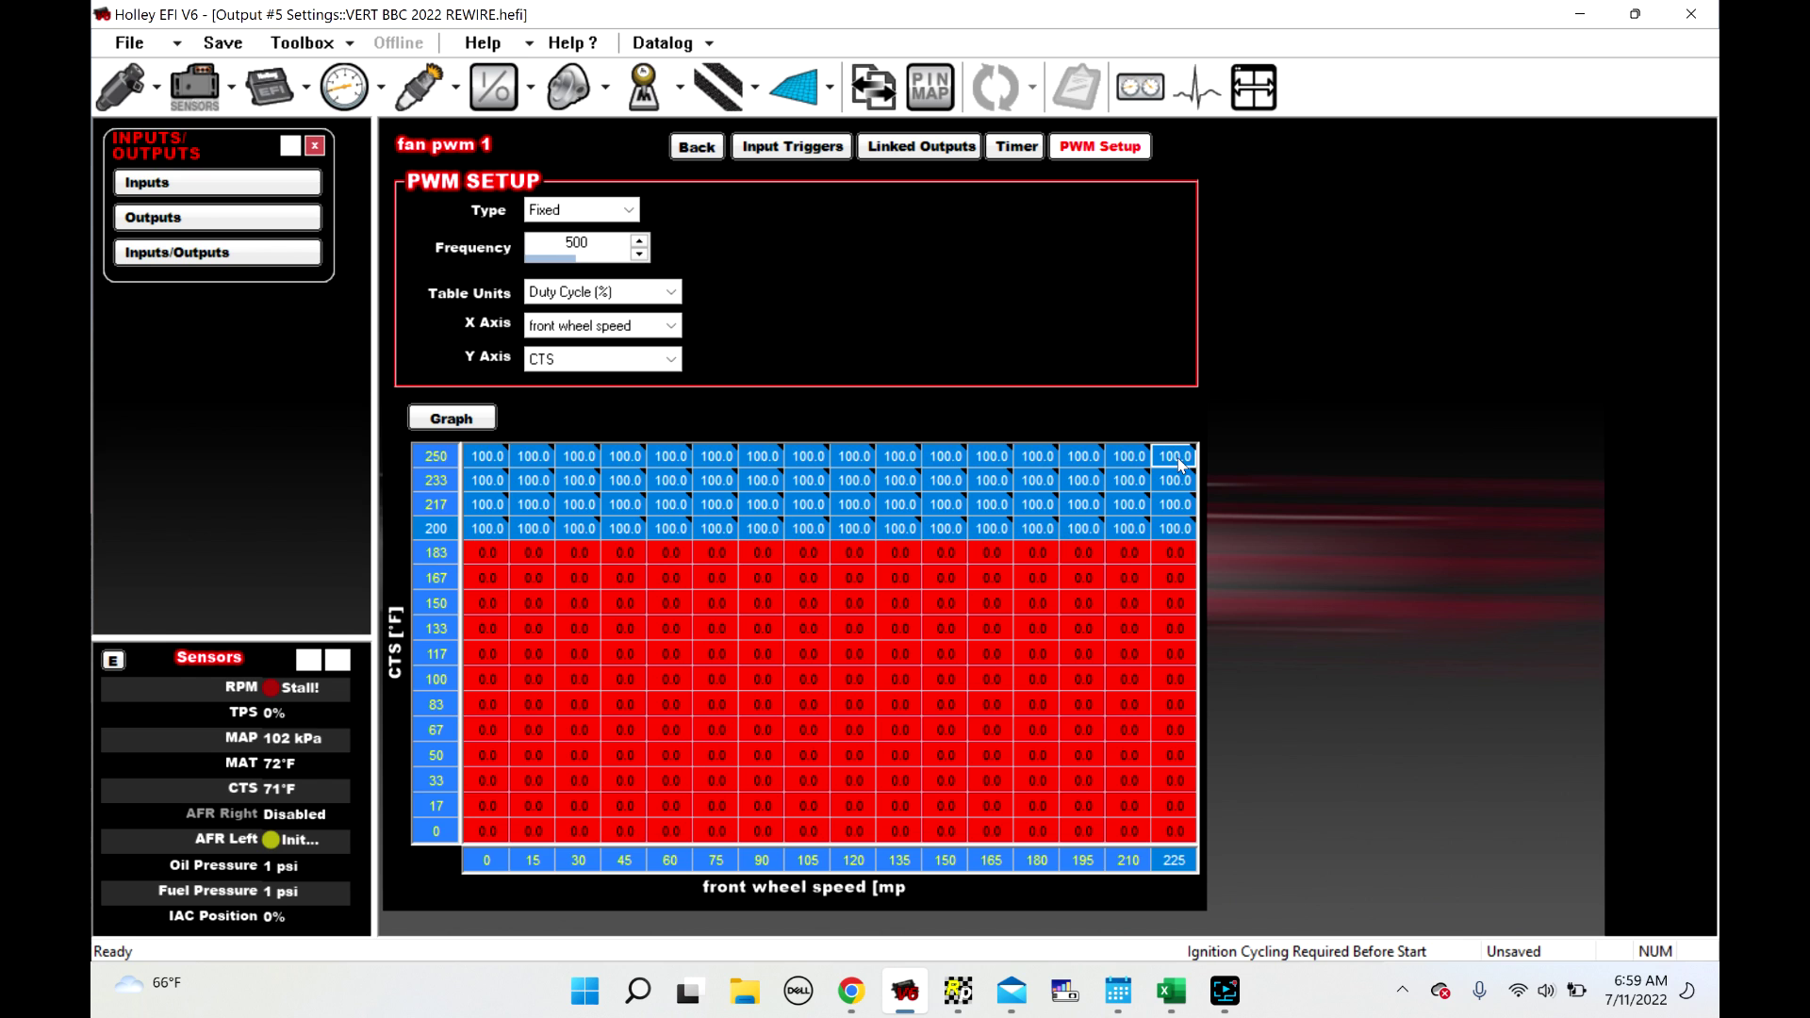
{"action": "left_click", "coordinate": [948, 579]}
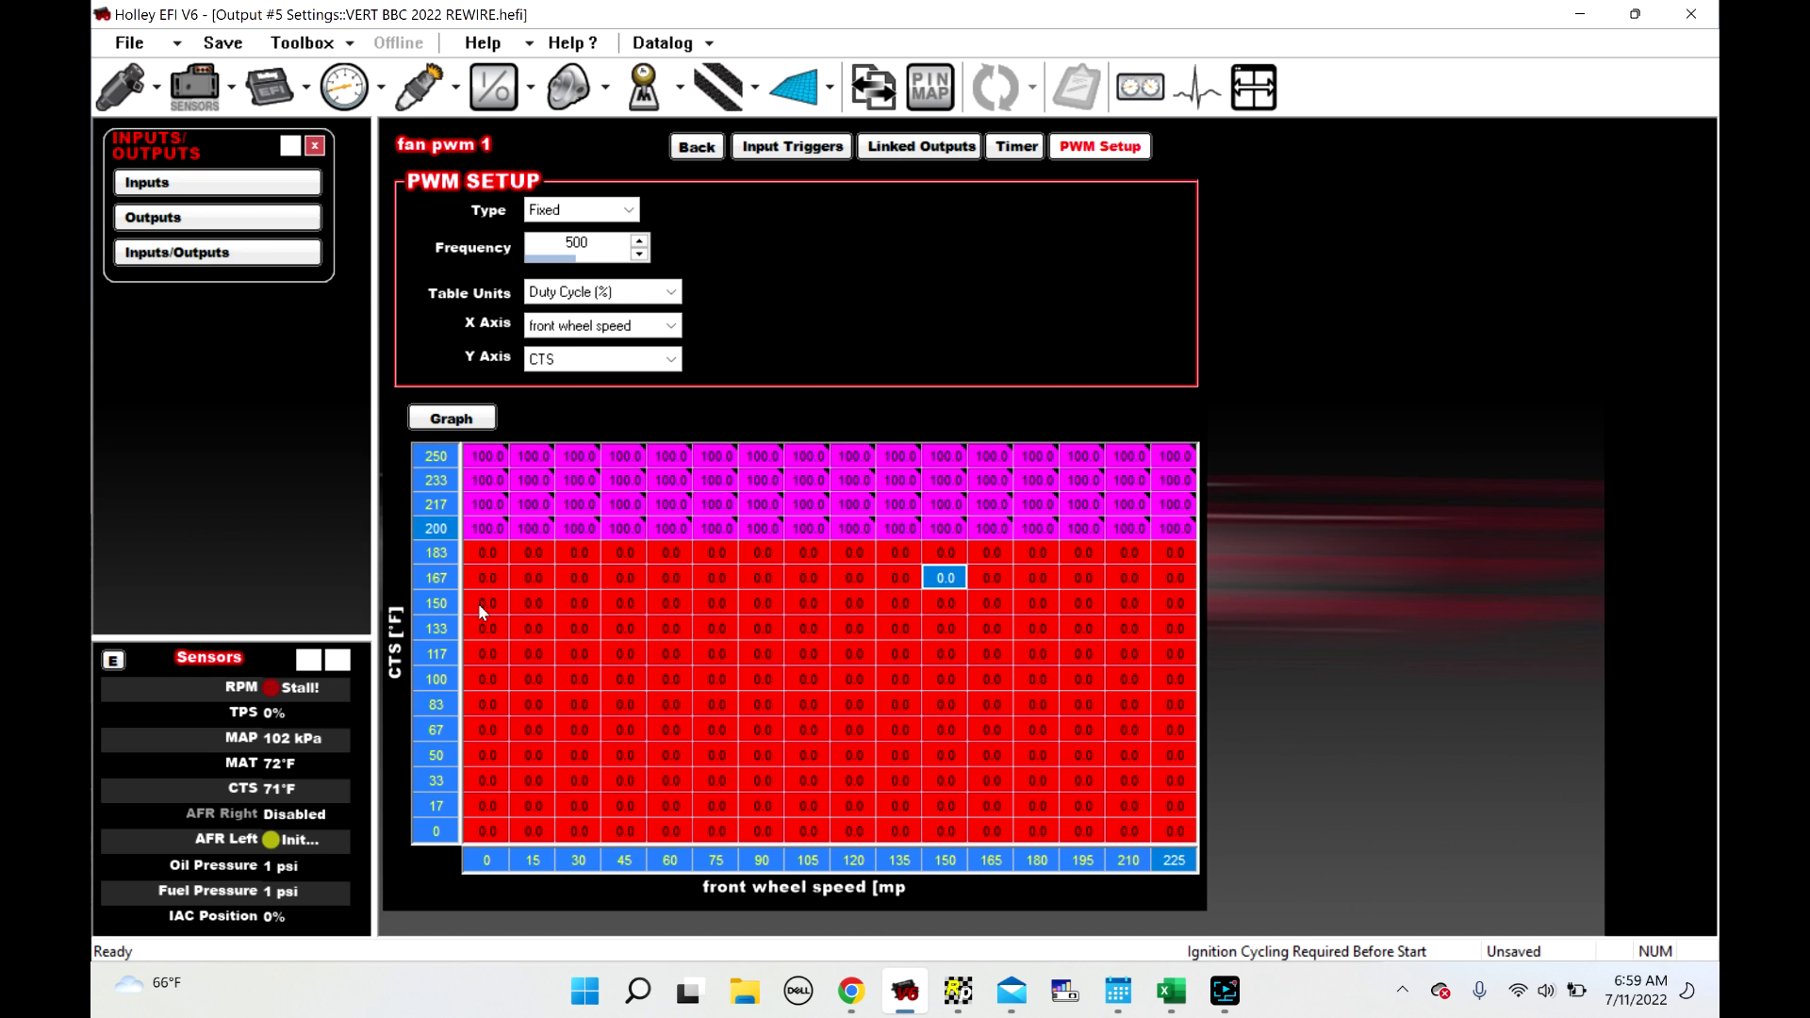
For wheel speeds 0 to 60, set the duty cycle to 30 at 150 °F, 60 at 167 °F and 80 at 183 °F
{"action": "left_click_drag", "start_coordinate": [479, 605], "coordinate": [655, 608]}
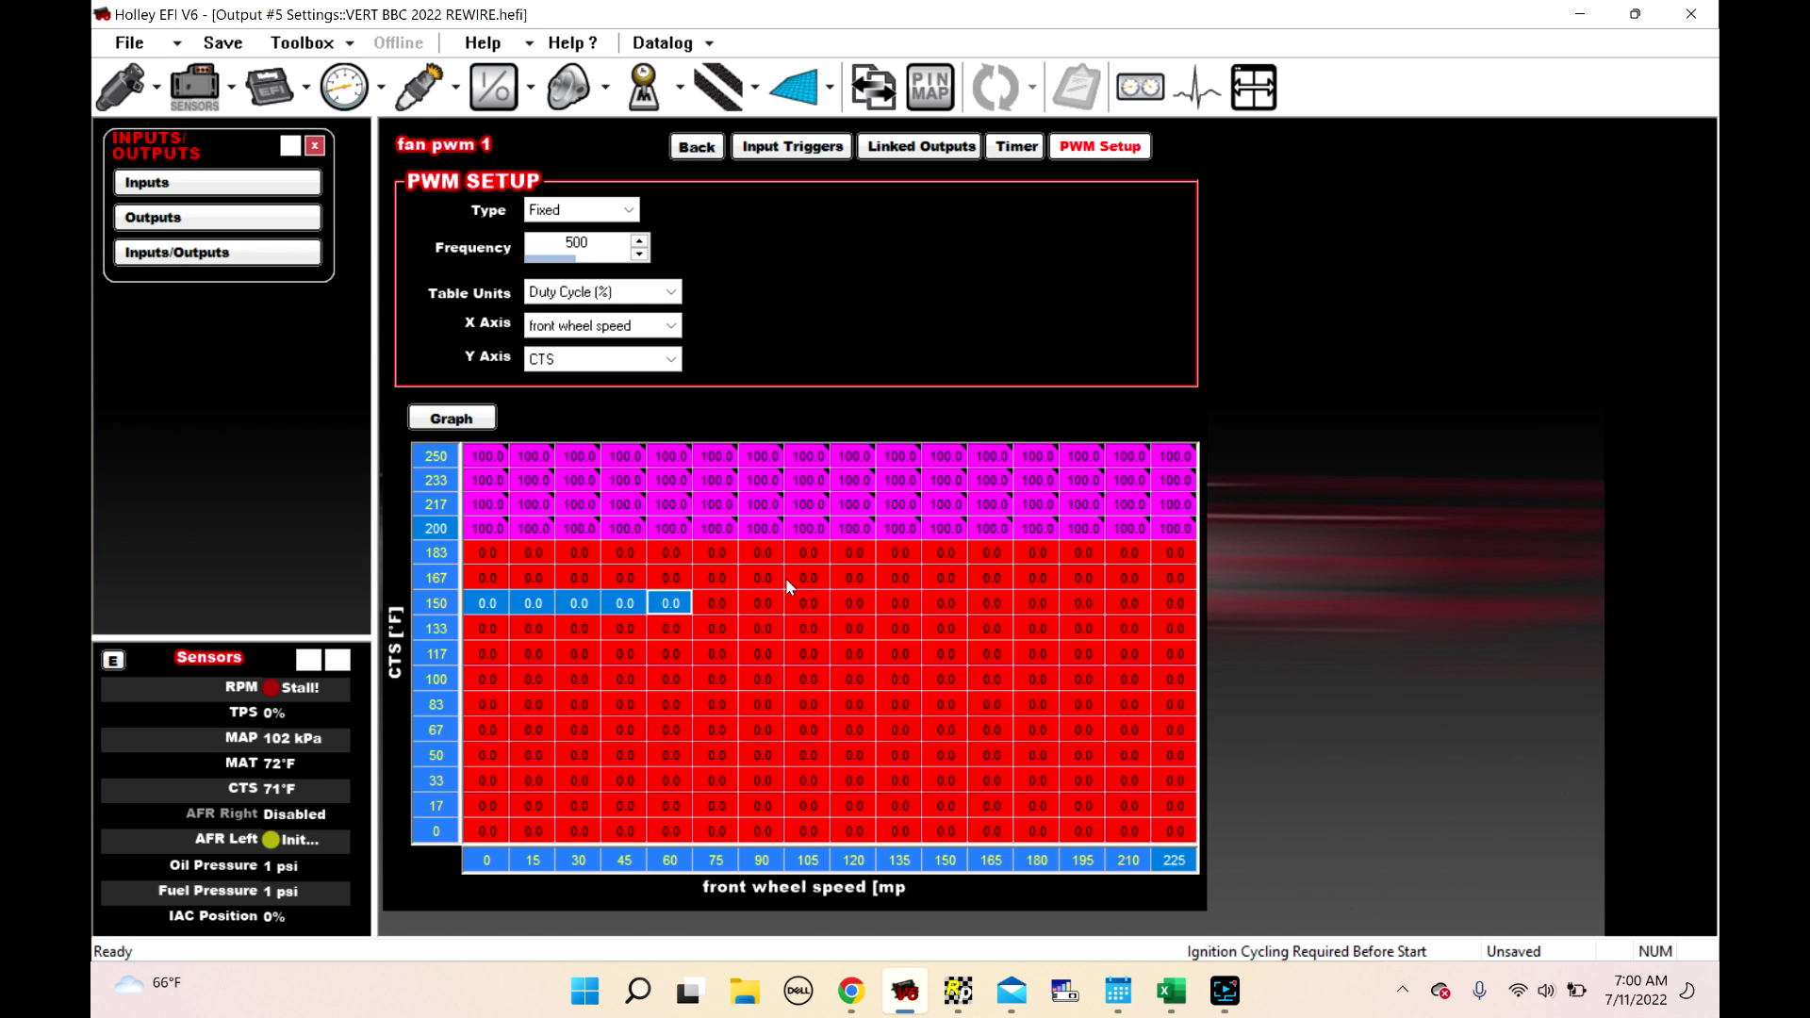
{"action": "type", "text": "30"}
{"action": "key", "text": "Return"}
{"action": "left_click", "coordinate": [484, 577]}
{"action": "left_click_drag", "start_coordinate": [619, 567], "coordinate": [657, 570]}
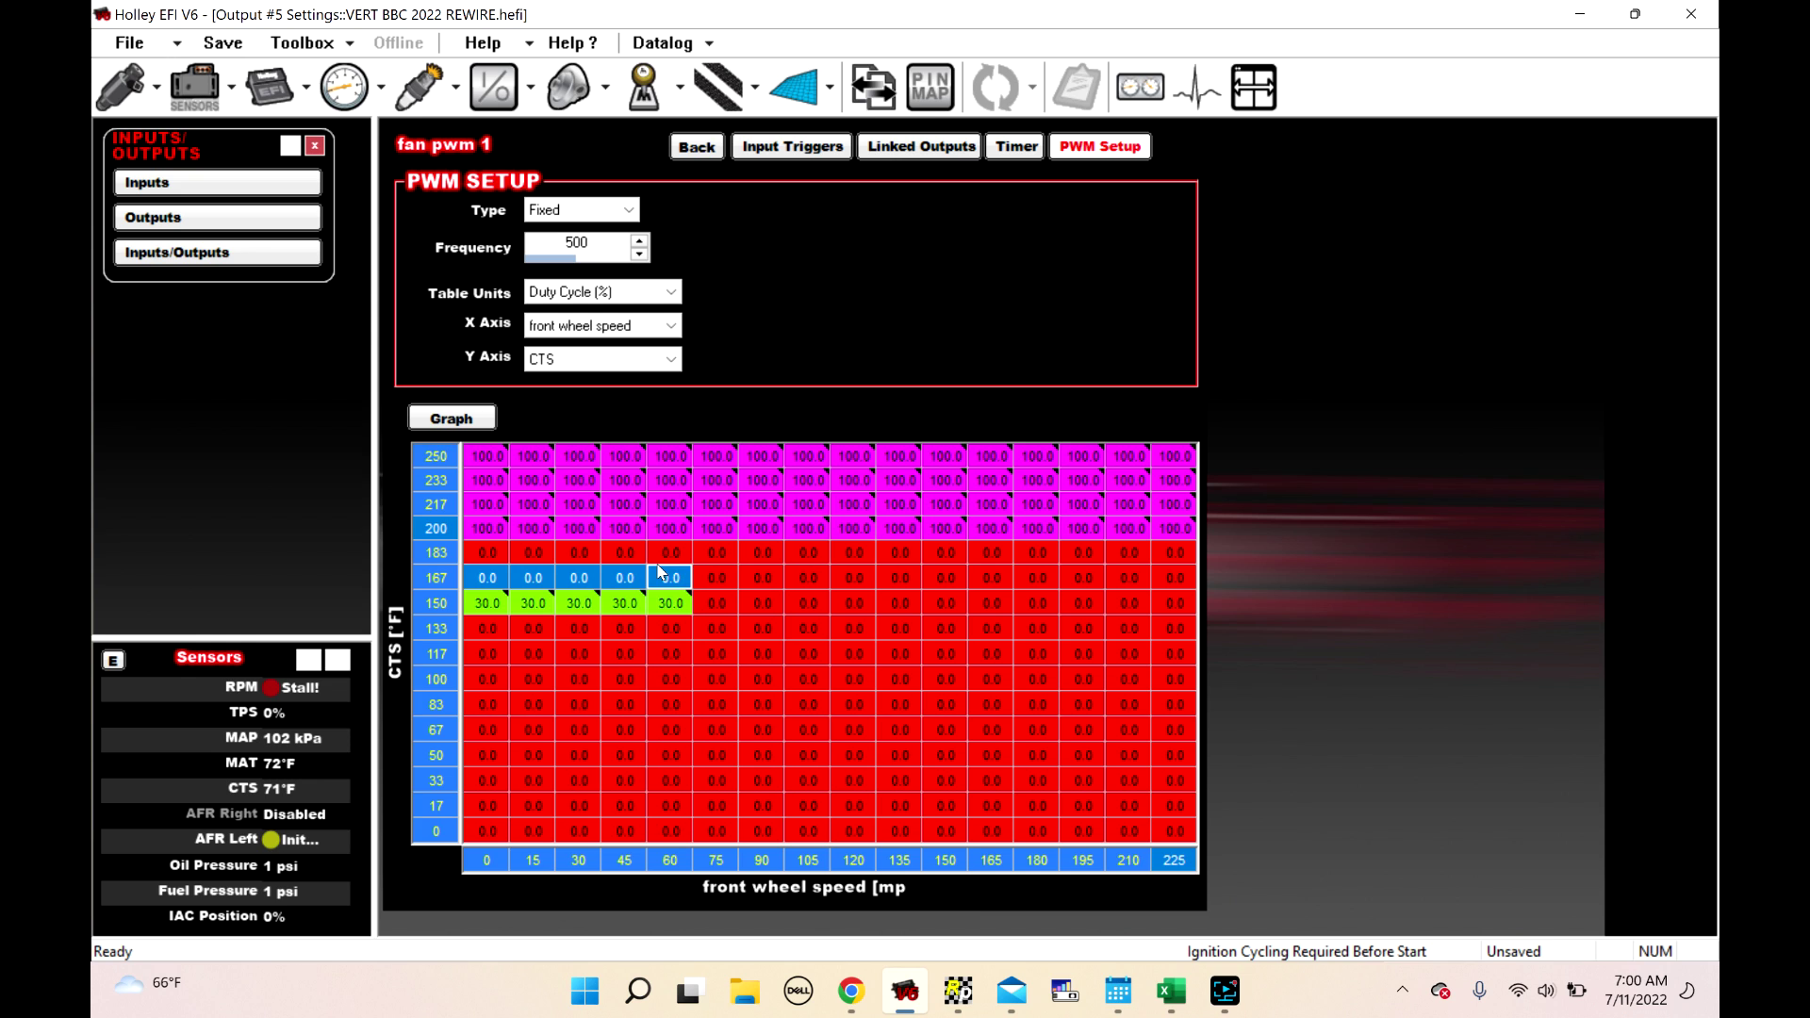
{"action": "type", "text": "60"}
{"action": "key", "text": "Return"}
{"action": "left_click_drag", "start_coordinate": [484, 553], "coordinate": [667, 556]}
{"action": "type", "text": "80"}
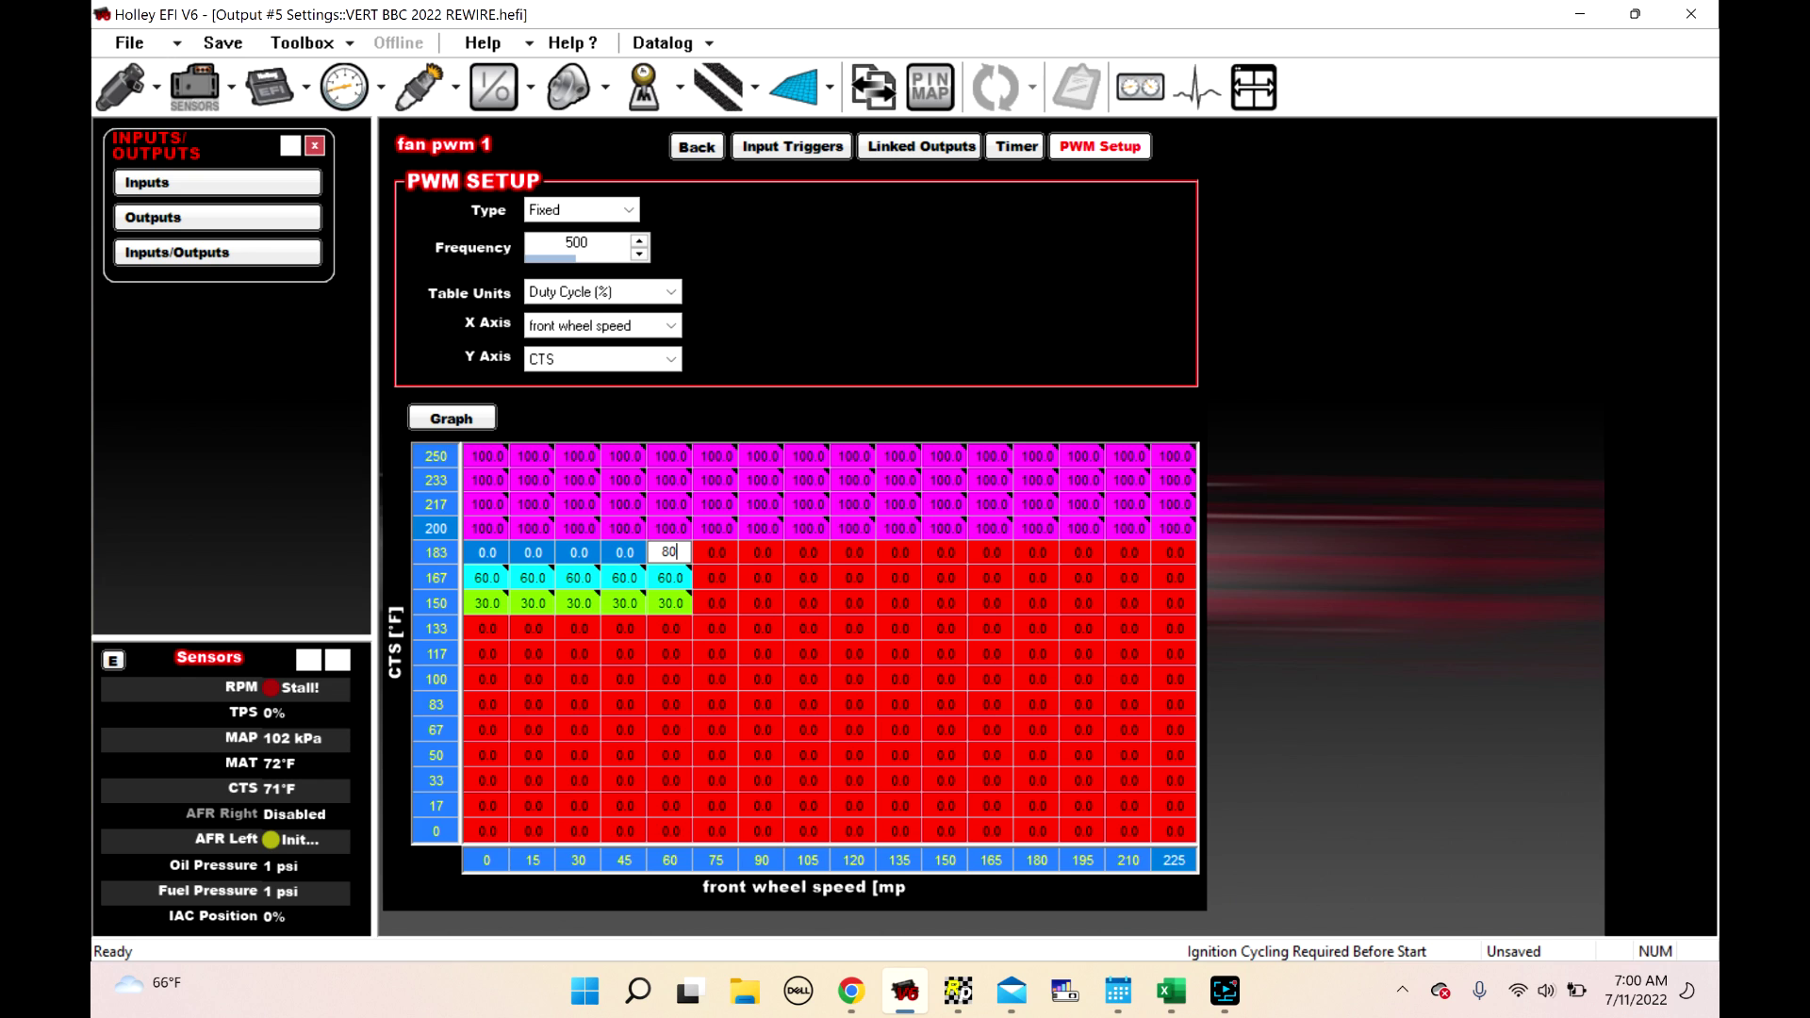
{"action": "key", "text": "Return"}
{"action": "left_click", "coordinate": [626, 636]}
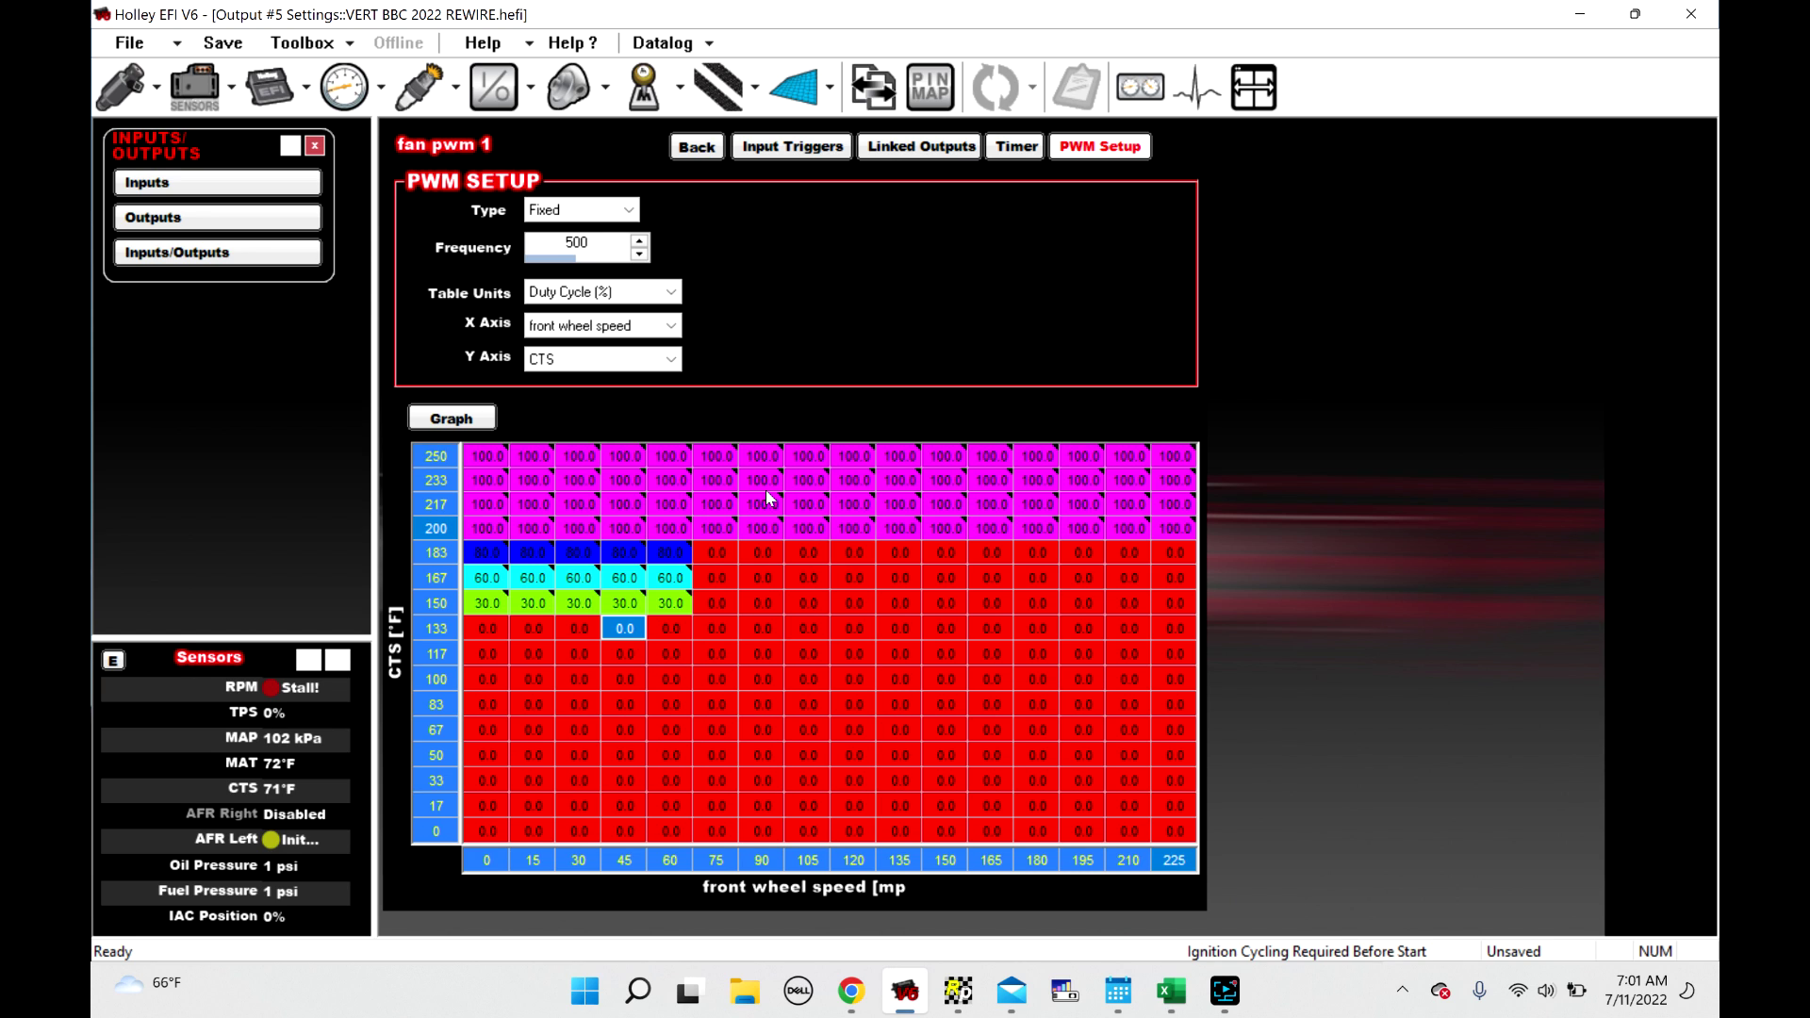
Configure fan pwm 2's PWM setup as Fixed type with frequency 500 and table units of Duty Cycle (%)
{"action": "left_click", "coordinate": [705, 148]}
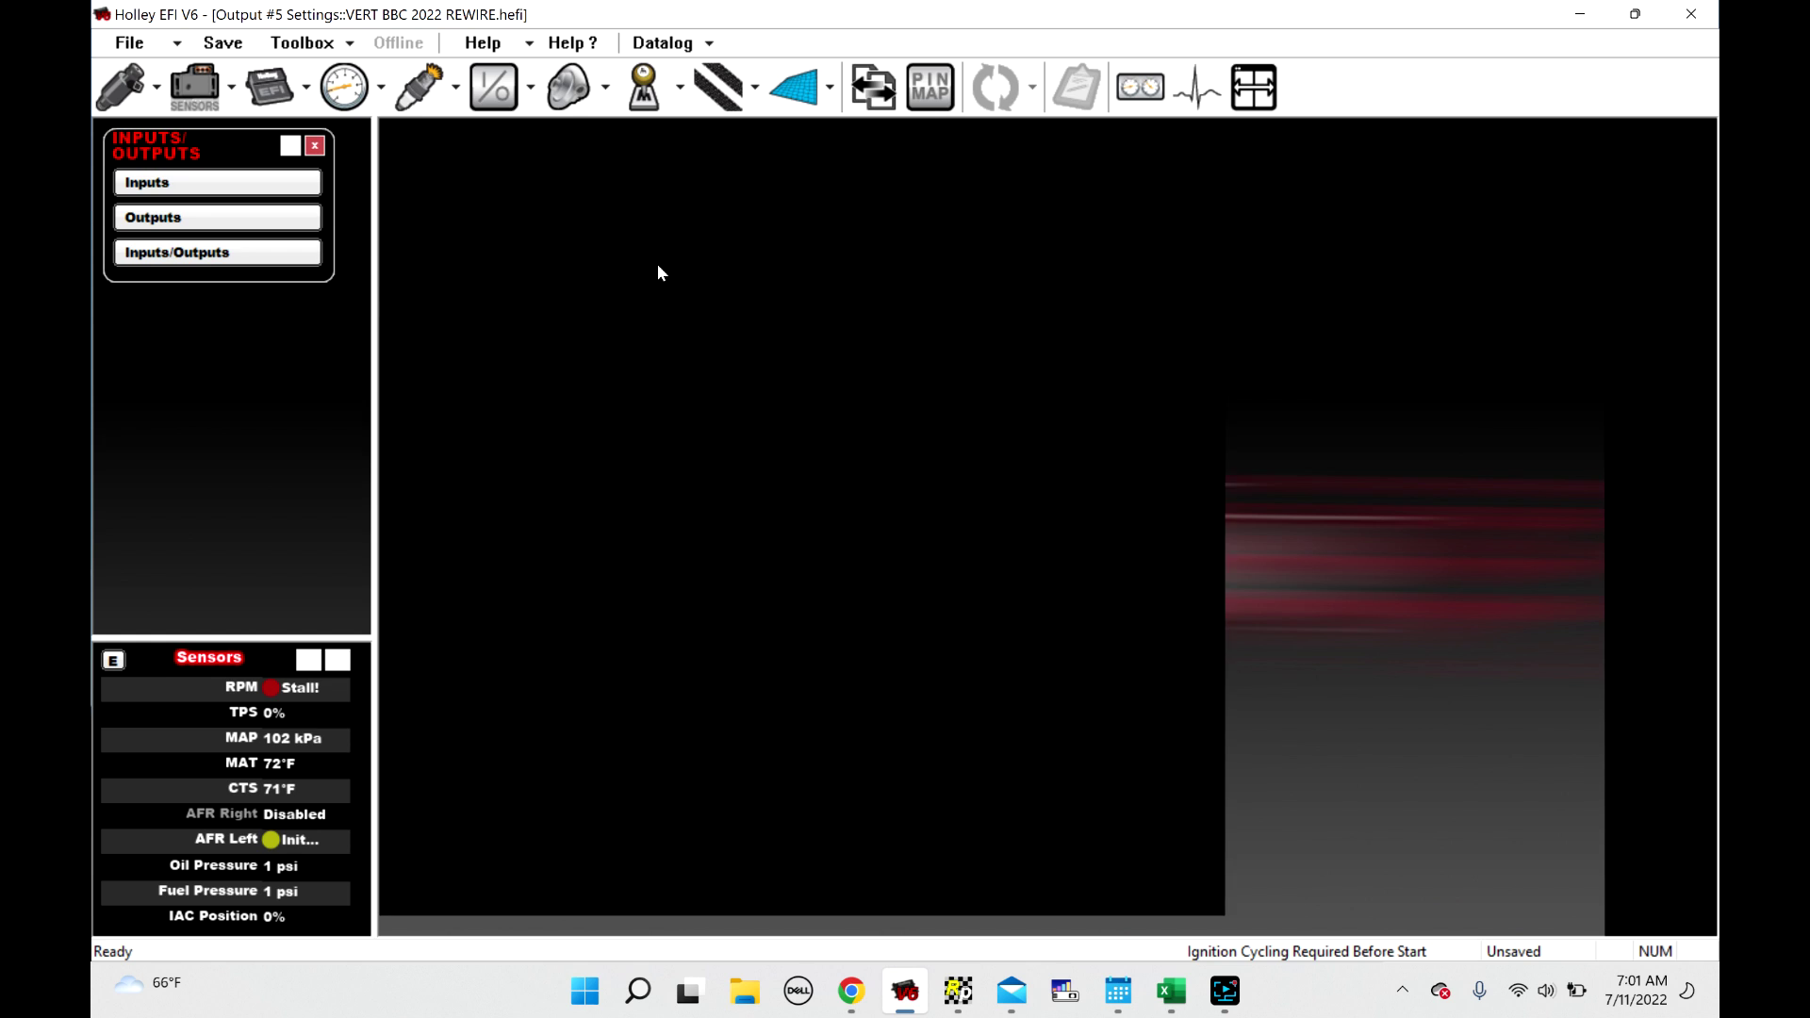
{"action": "left_click", "coordinate": [1046, 407]}
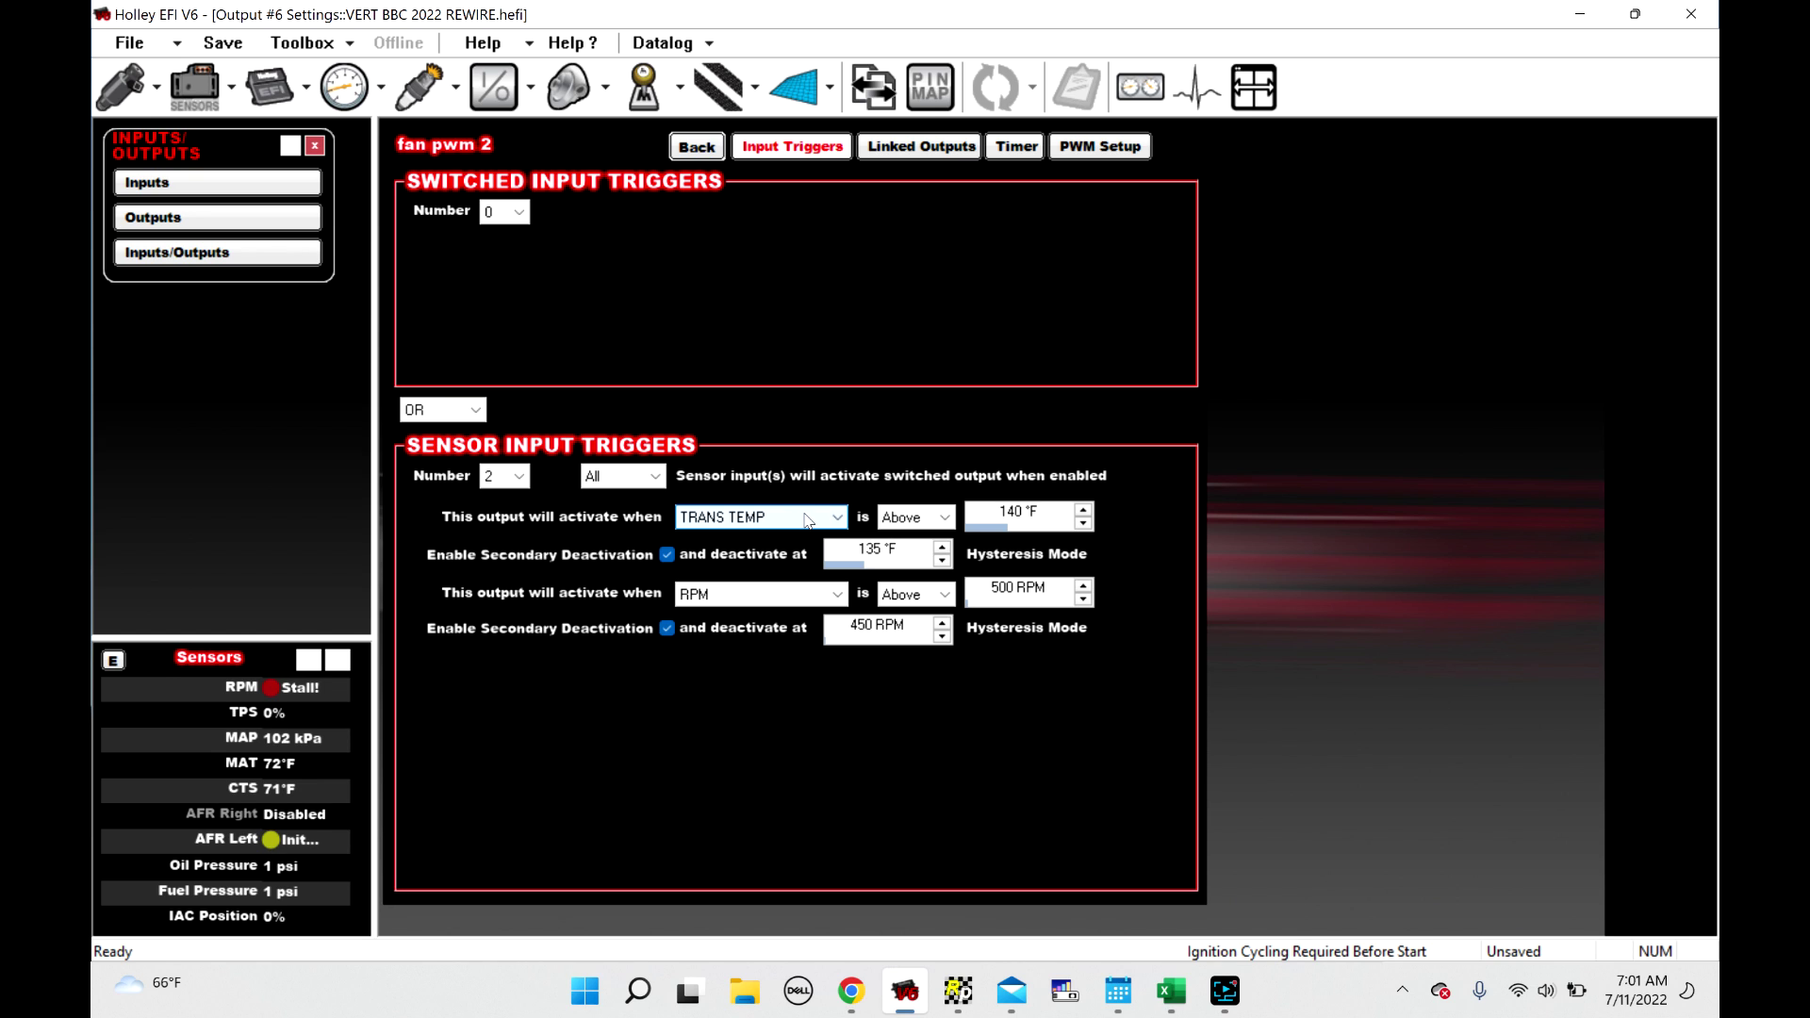
{"action": "left_click", "coordinate": [1082, 151]}
{"action": "left_click", "coordinate": [614, 212]}
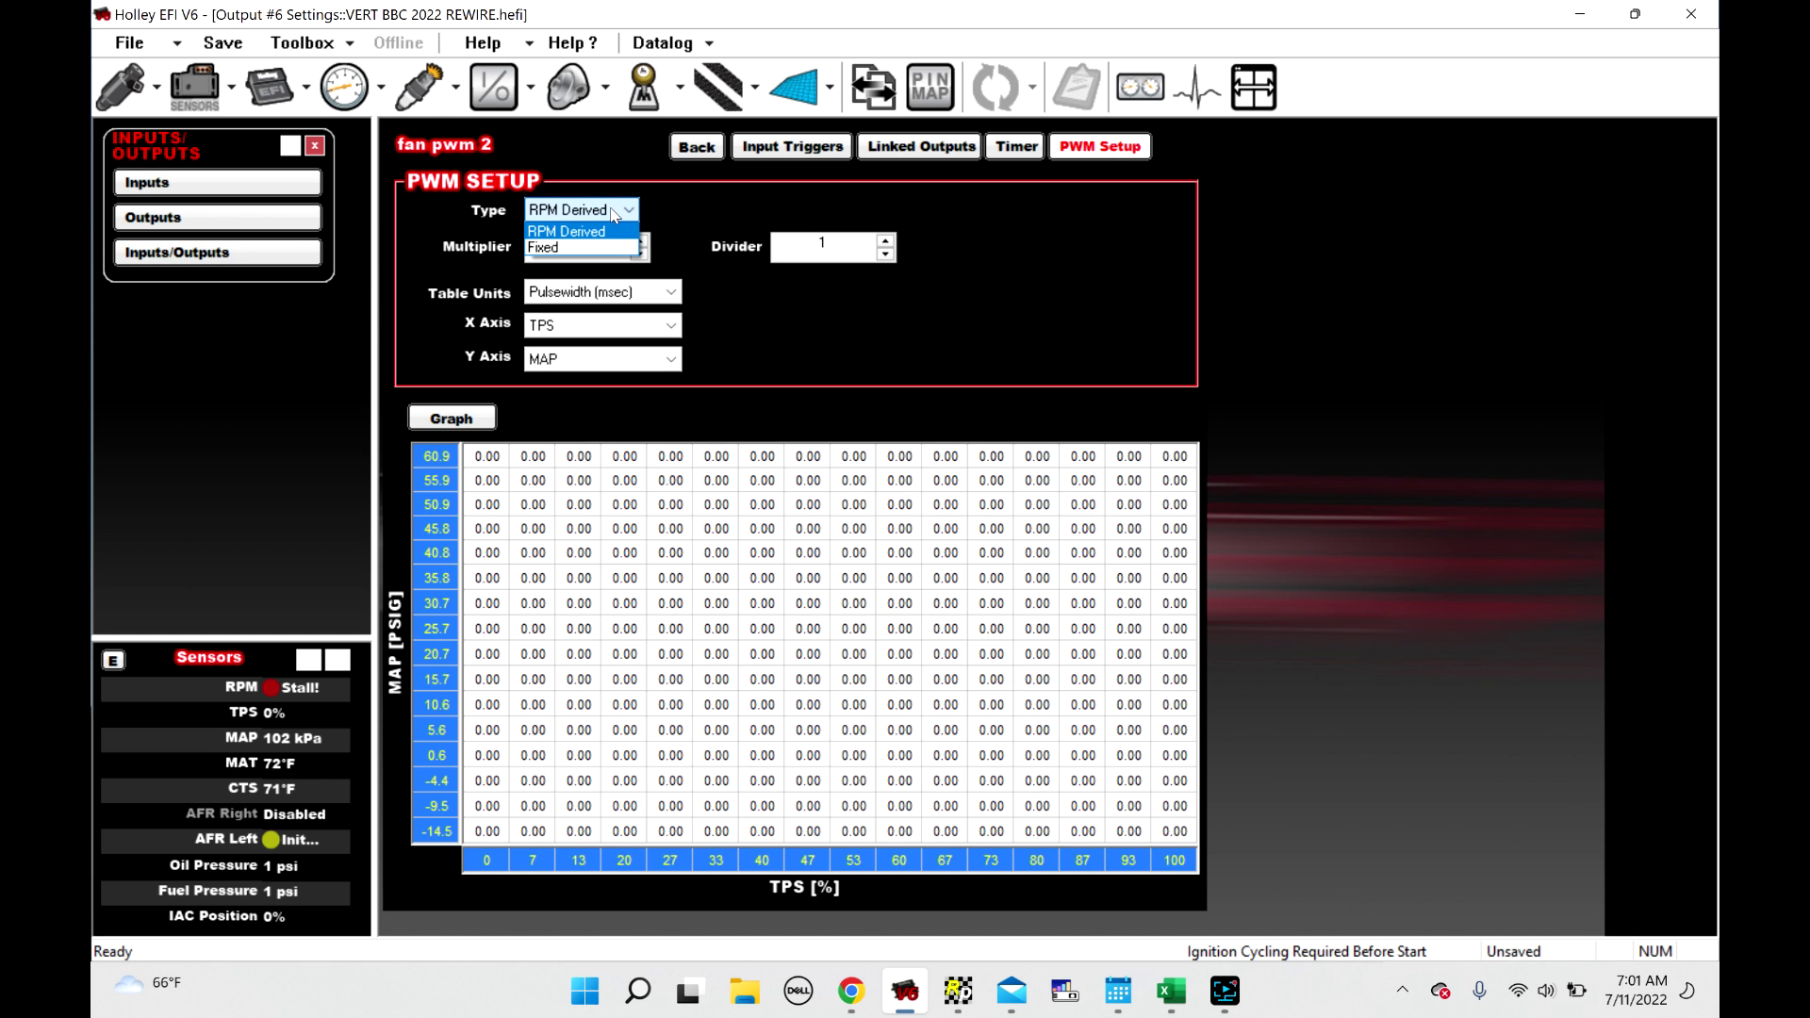
{"action": "left_click", "coordinate": [584, 247]}
{"action": "left_click", "coordinate": [589, 251]}
{"action": "double_click", "coordinate": [587, 253]}
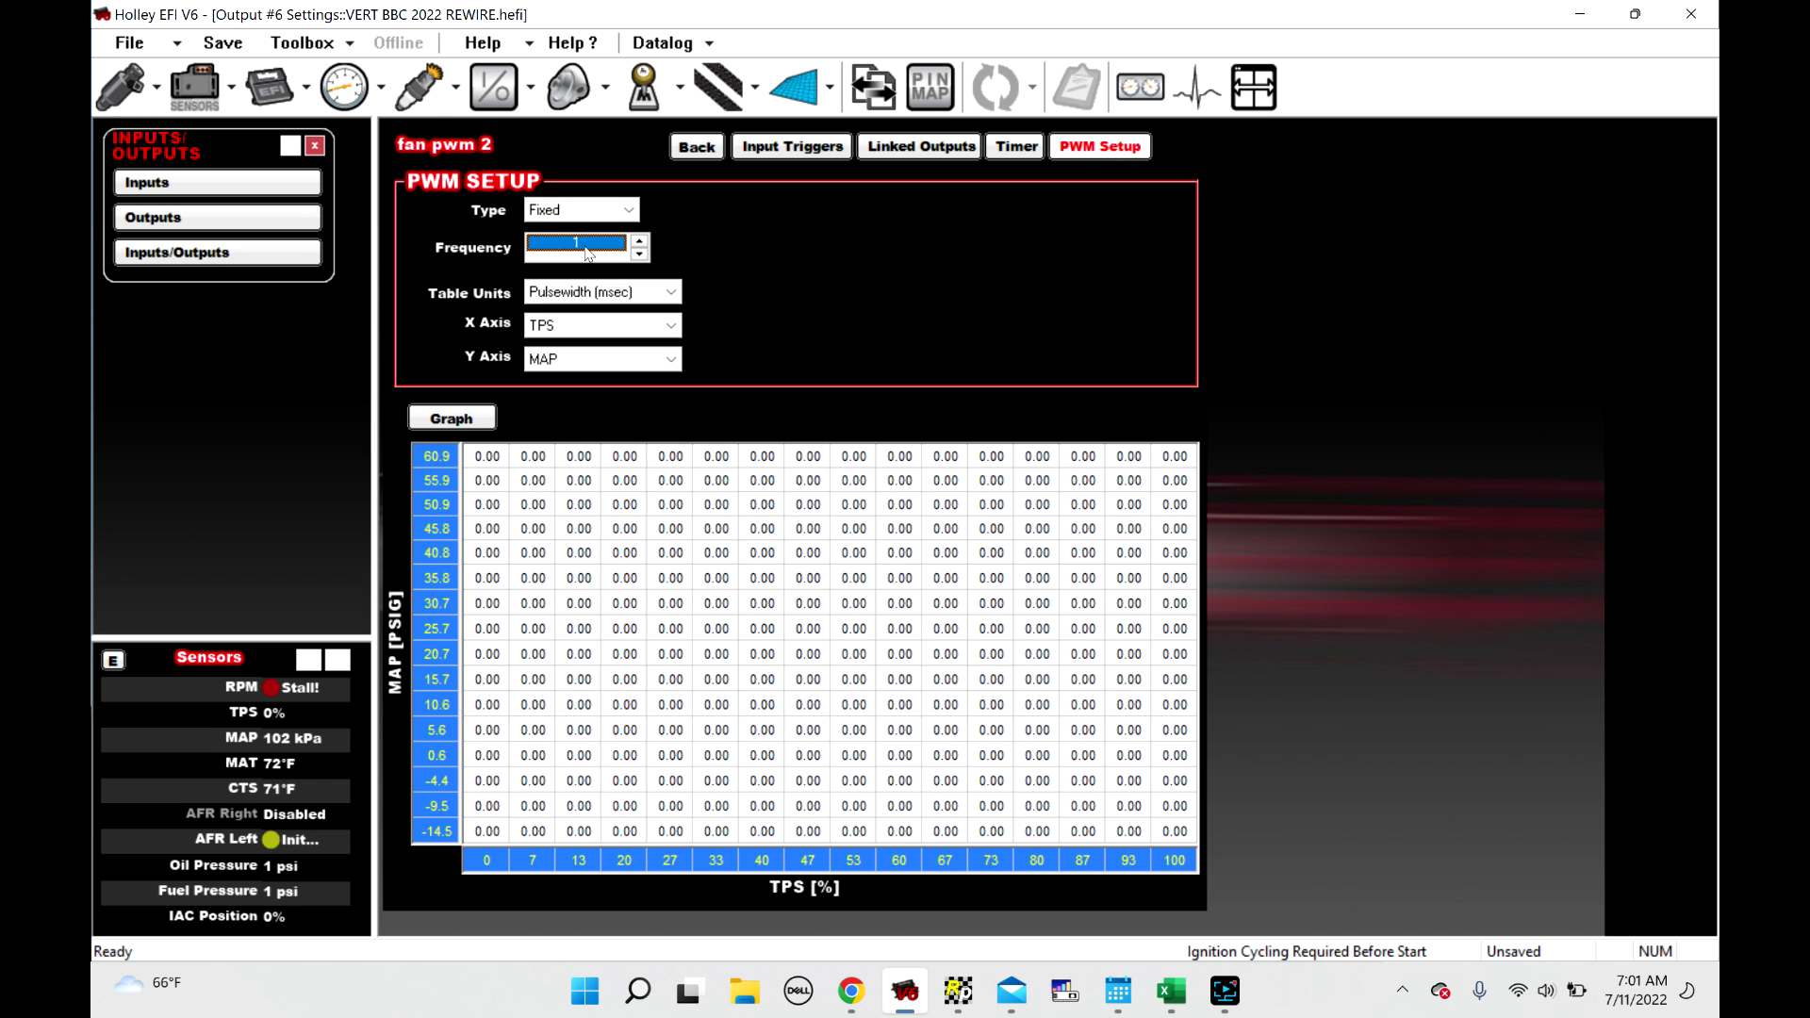
{"action": "type", "text": "500"}
{"action": "left_click", "coordinate": [608, 293]}
{"action": "left_click", "coordinate": [622, 325]}
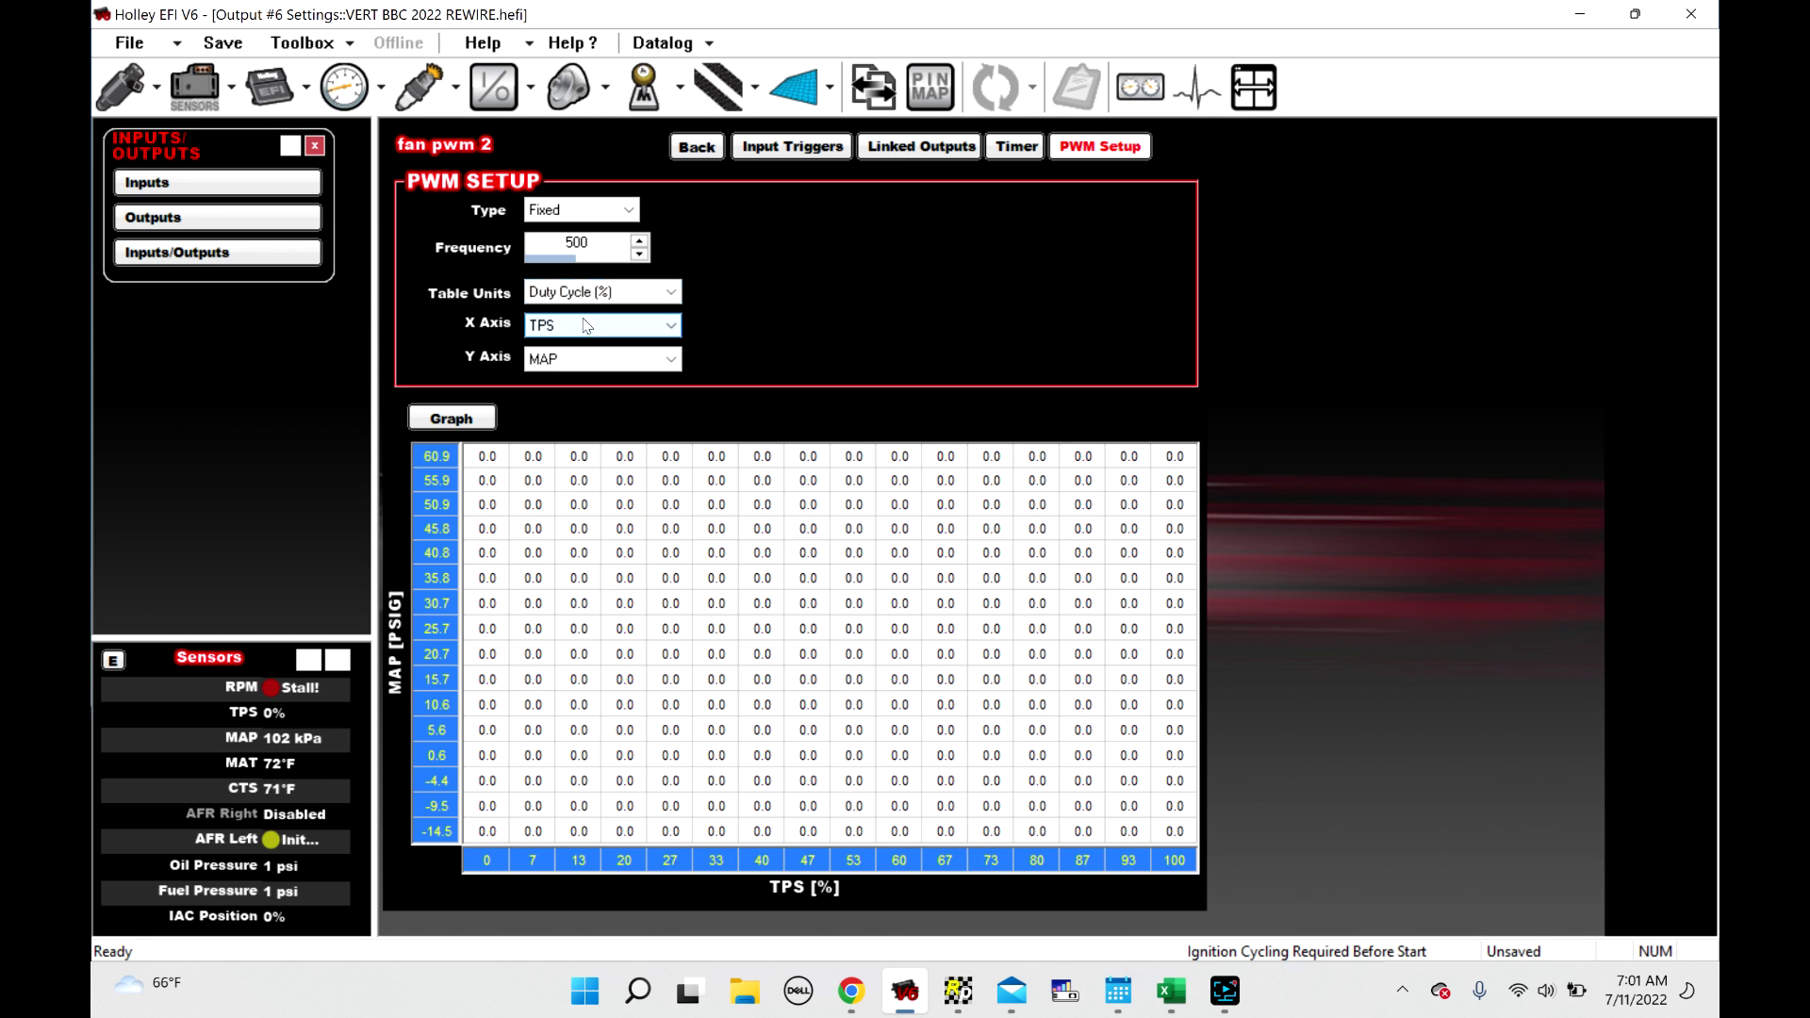
Look through the sensor choices available for the X axis of fan pwm 2's table
{"action": "left_click", "coordinate": [622, 325]}
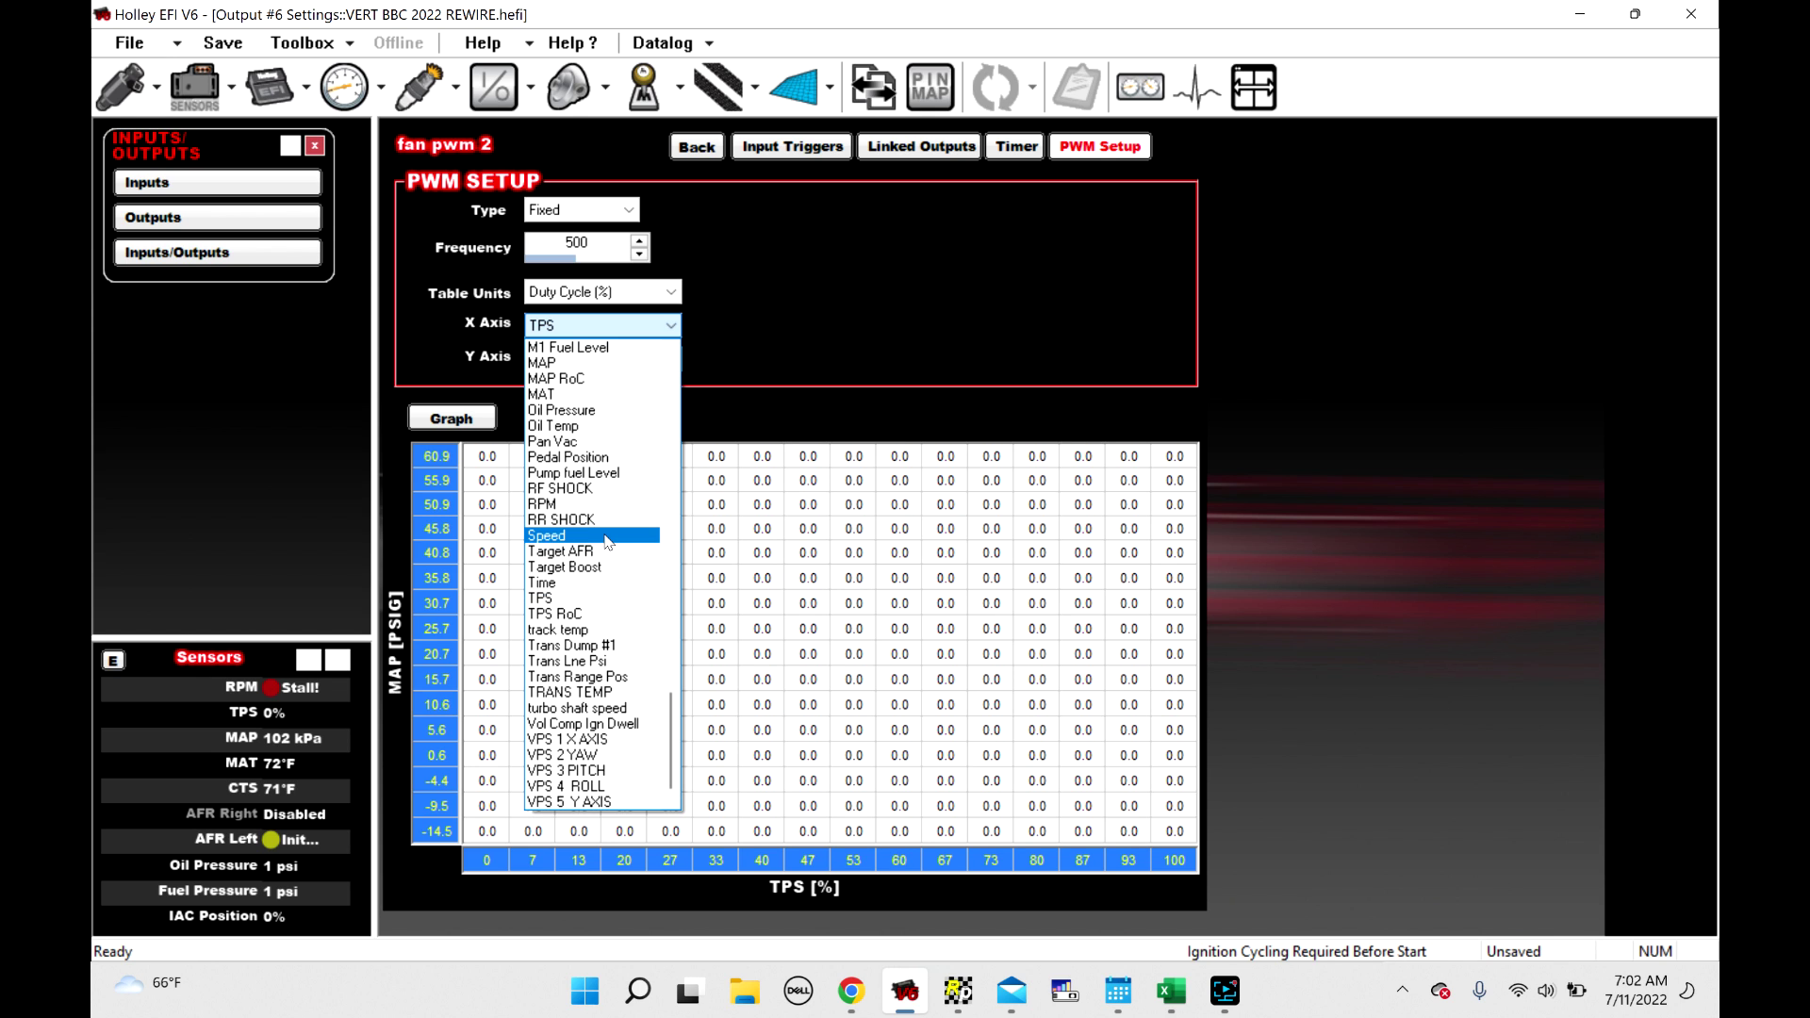
{"action": "scroll", "coordinate": [603, 547], "scroll_direction": "up", "scroll_amount": 6}
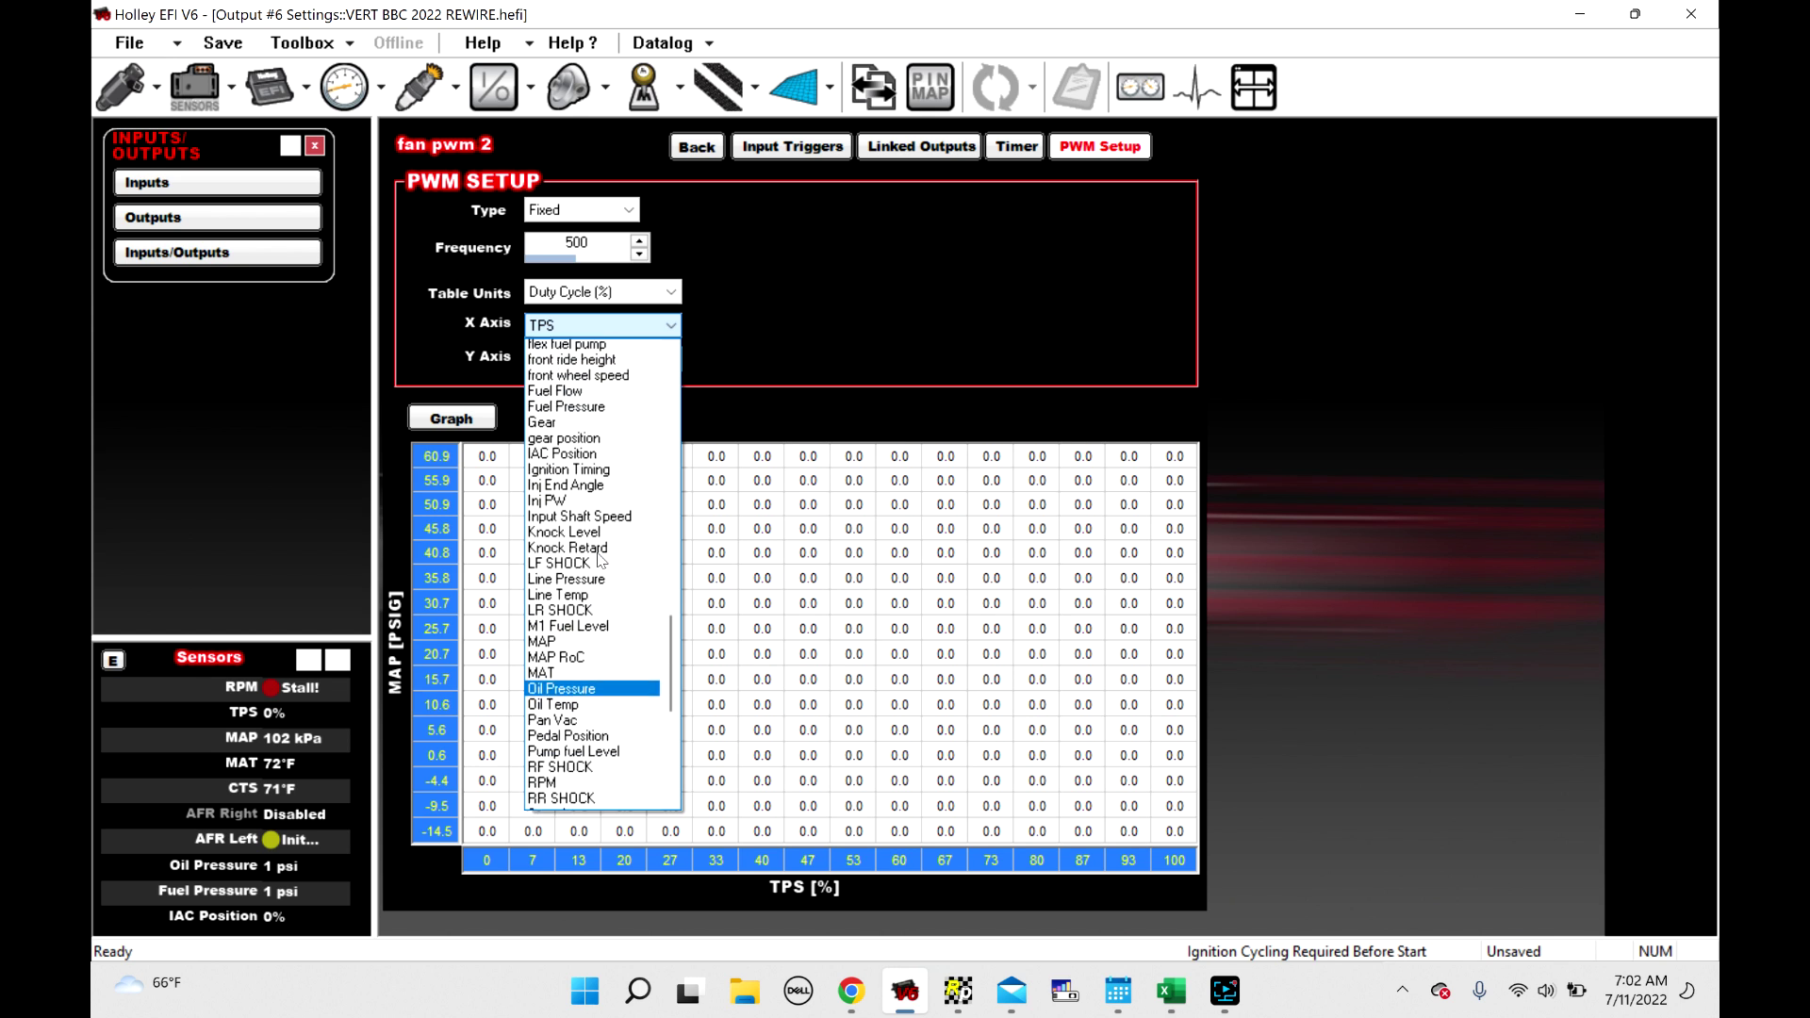
{"action": "scroll", "coordinate": [601, 559], "scroll_direction": "up", "scroll_amount": 7}
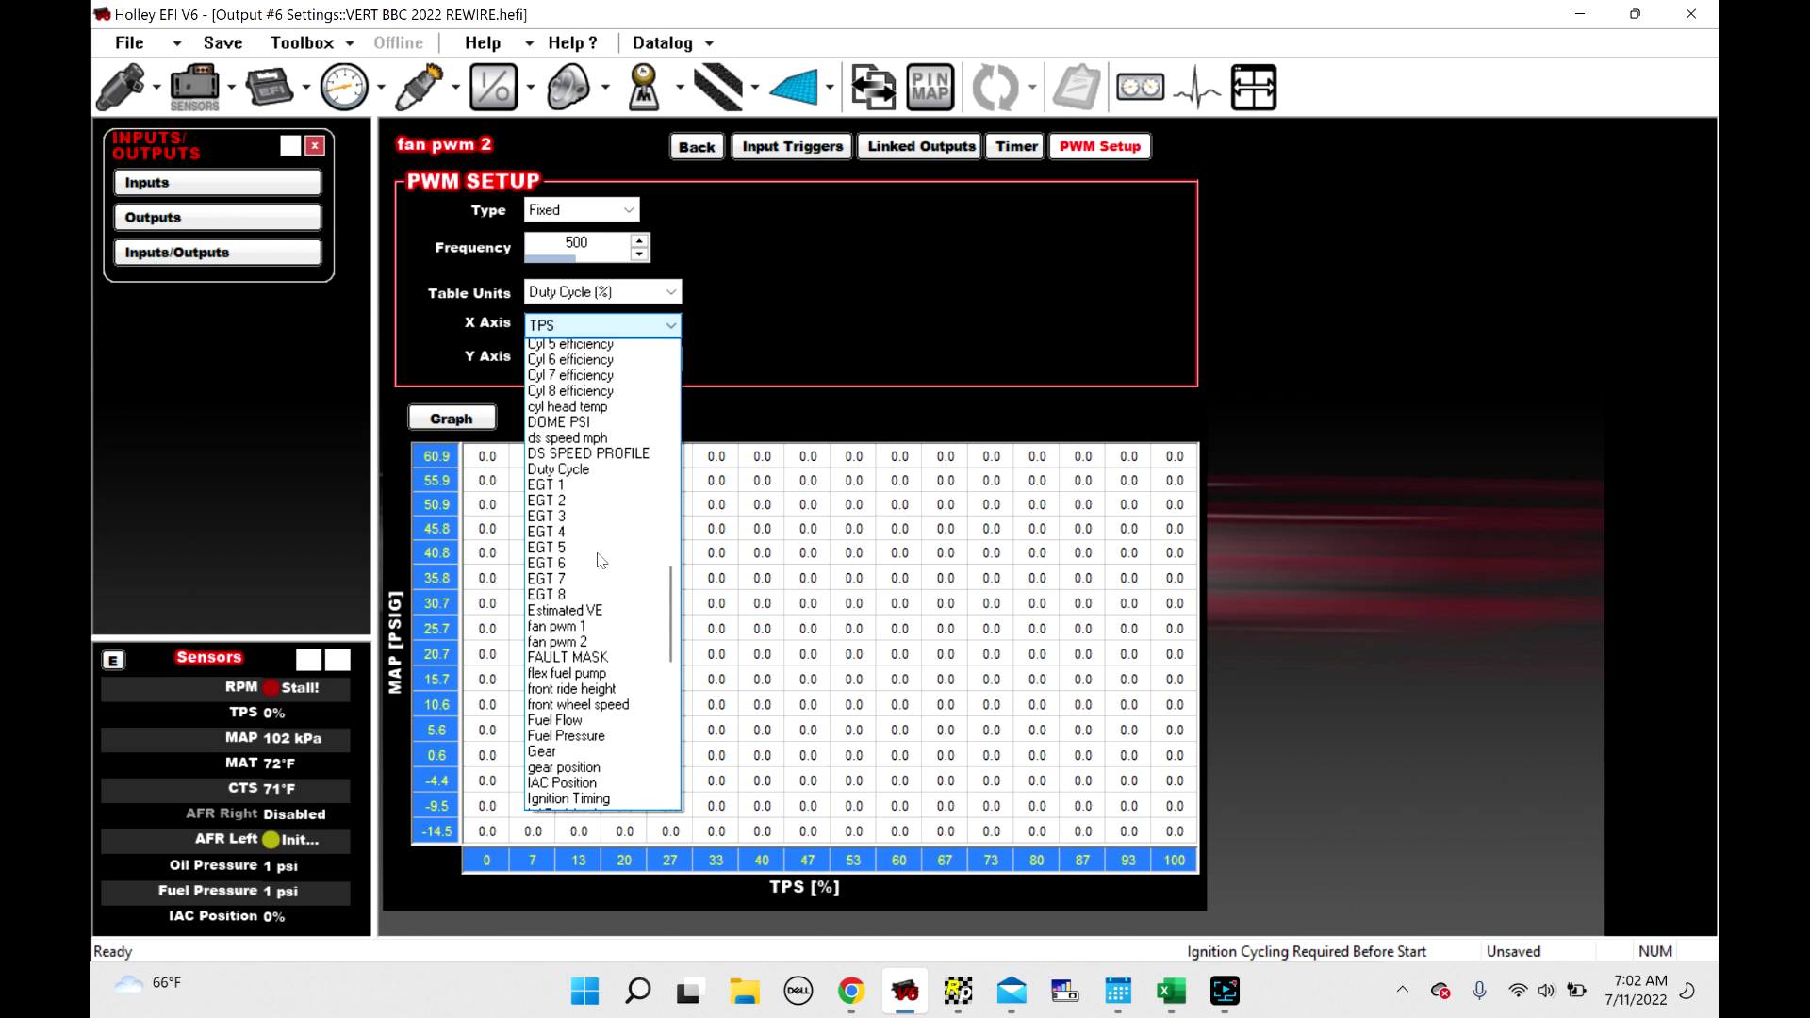
{"action": "scroll", "coordinate": [601, 559], "scroll_direction": "up", "scroll_amount": 7}
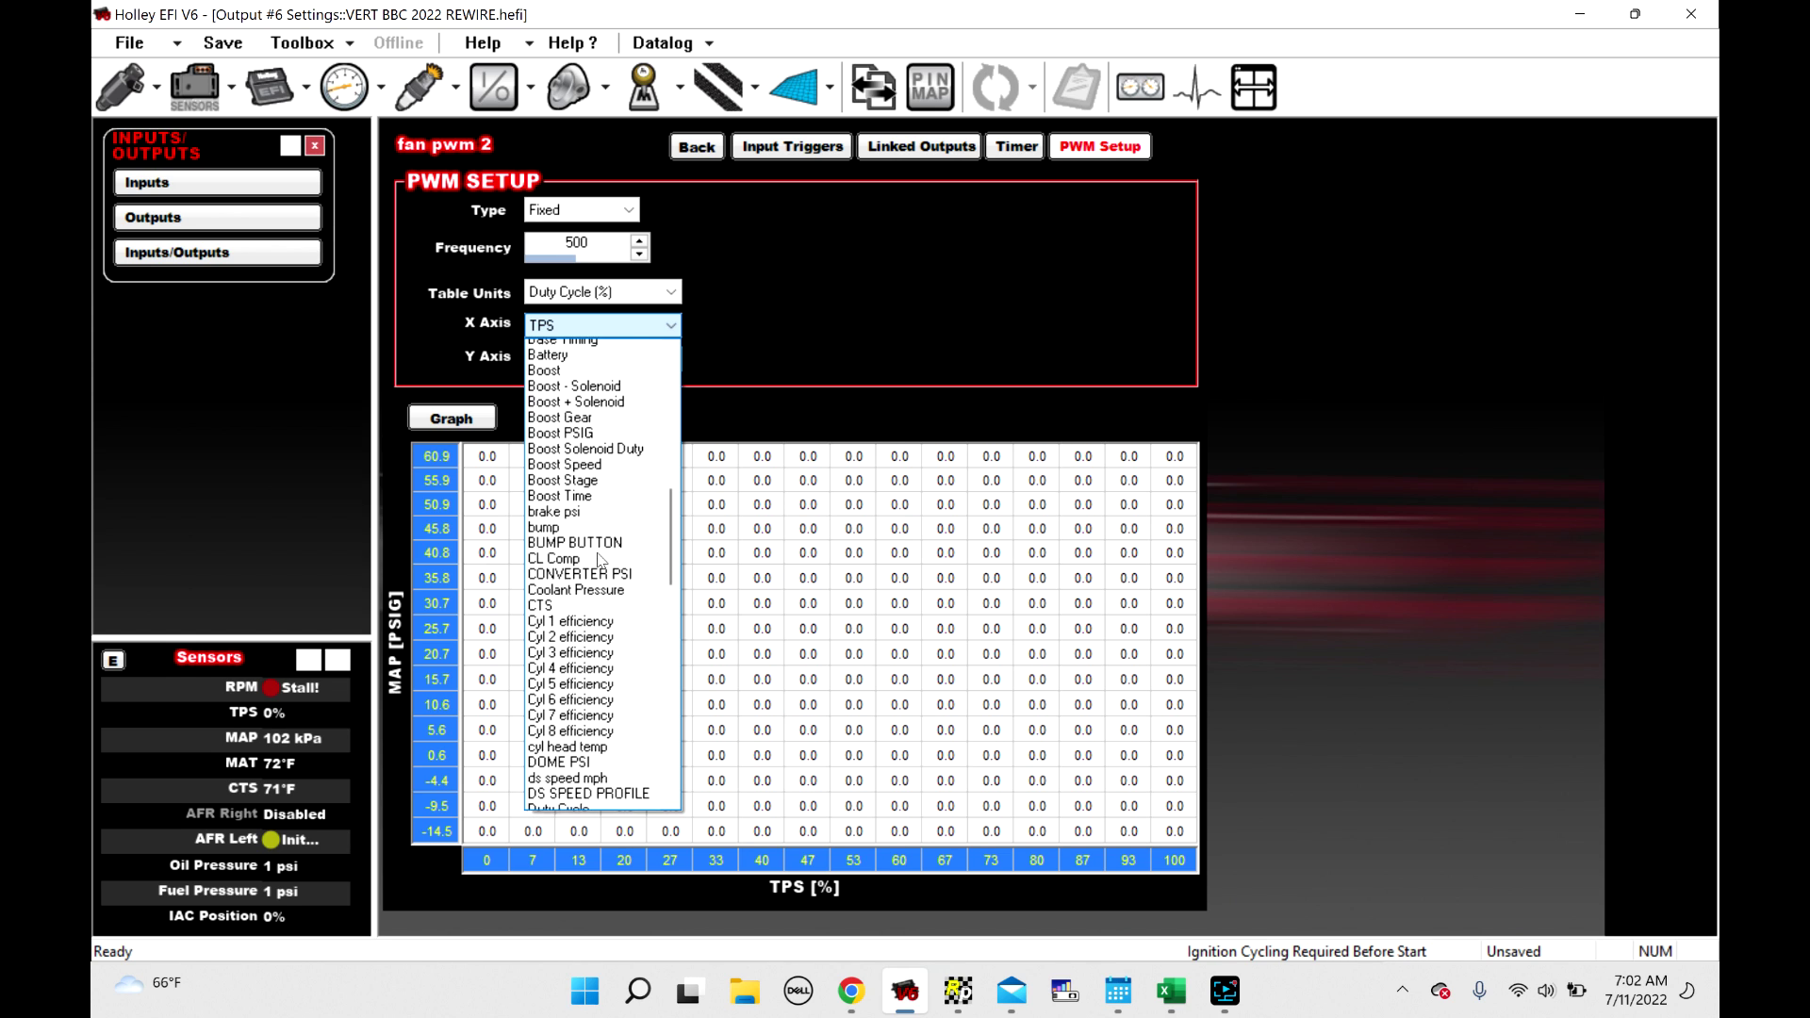
{"action": "scroll", "coordinate": [601, 559], "scroll_direction": "up", "scroll_amount": 3}
{"action": "scroll", "coordinate": [601, 559], "scroll_direction": "up", "scroll_amount": 3}
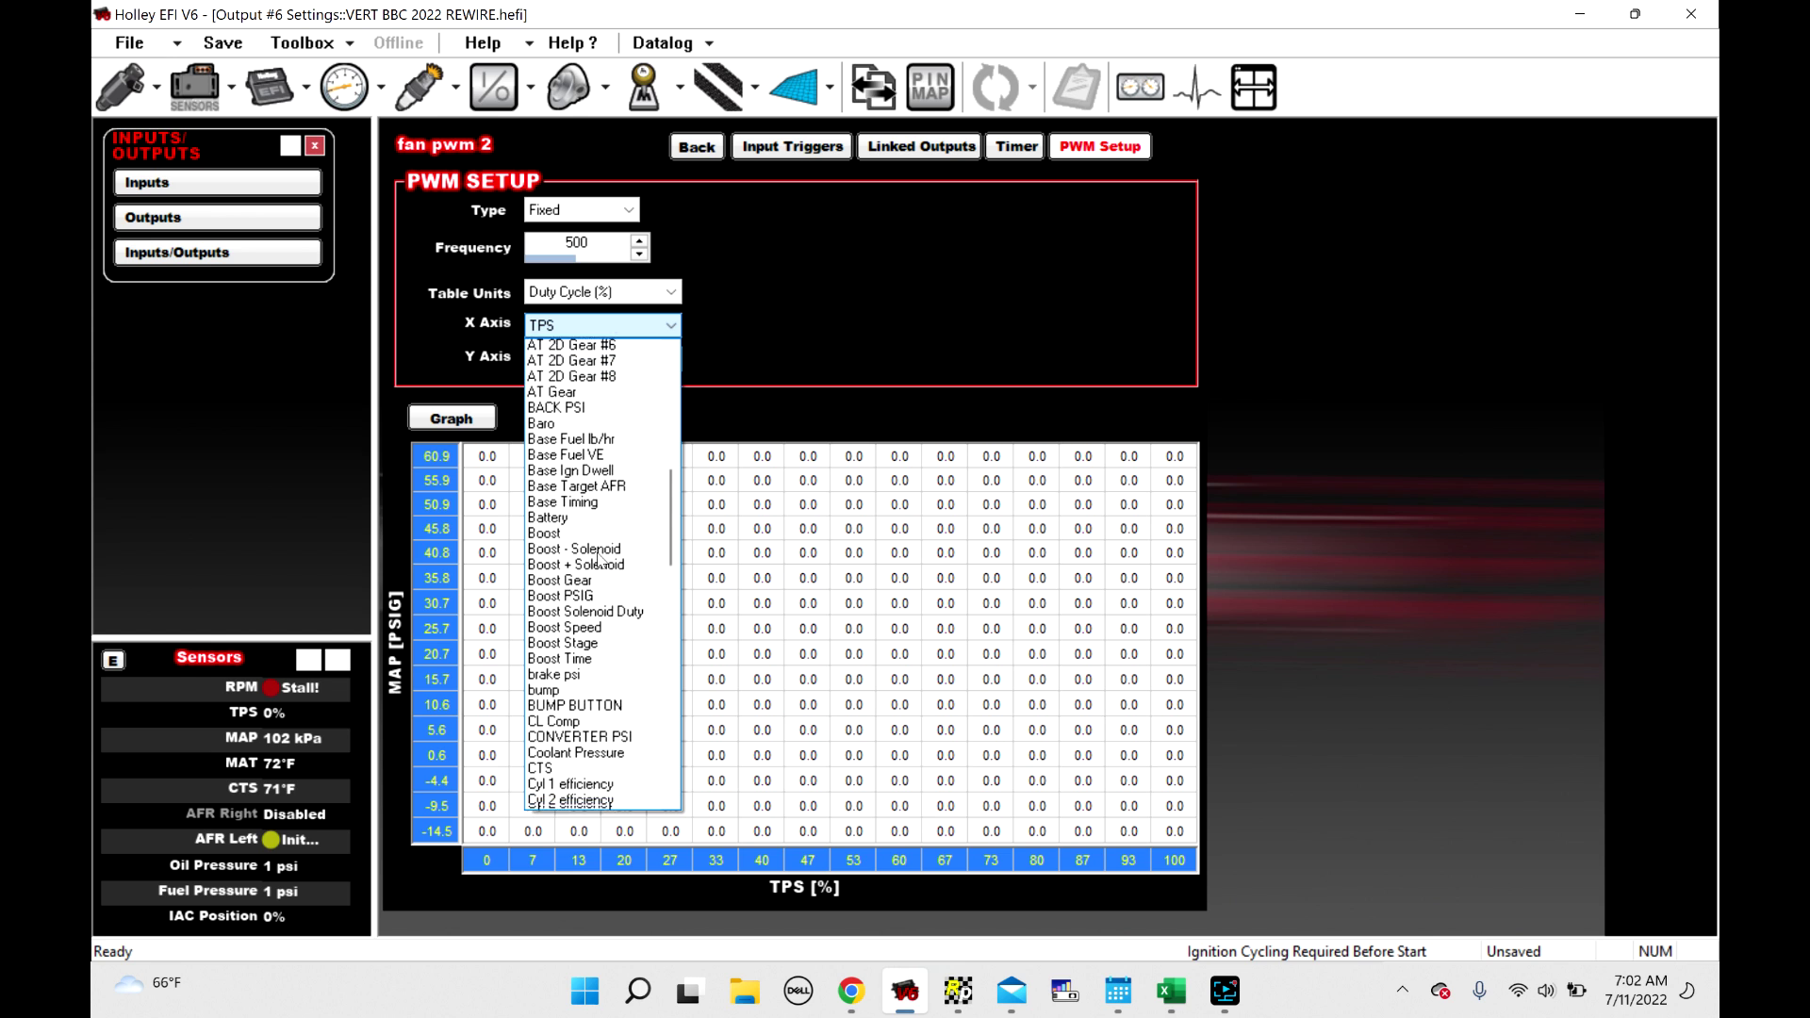
{"action": "scroll", "coordinate": [601, 559], "scroll_direction": "up", "scroll_amount": 8}
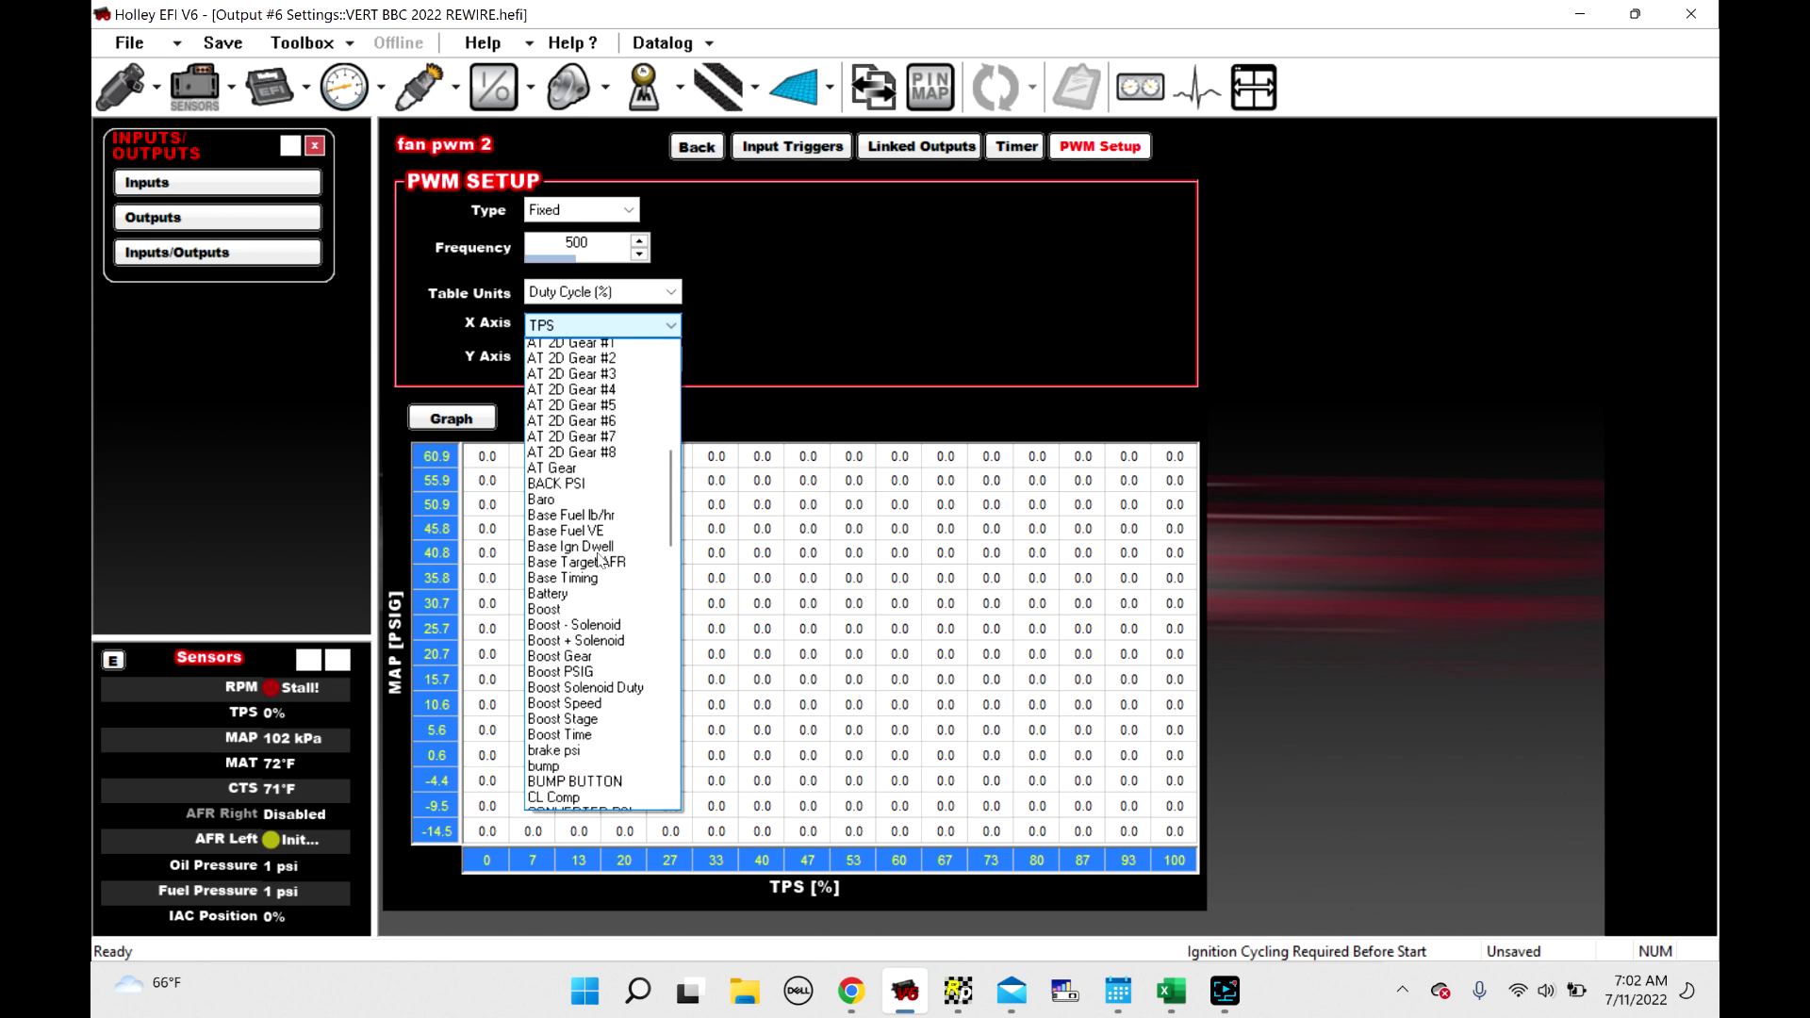
{"action": "left_click", "coordinate": [887, 315]}
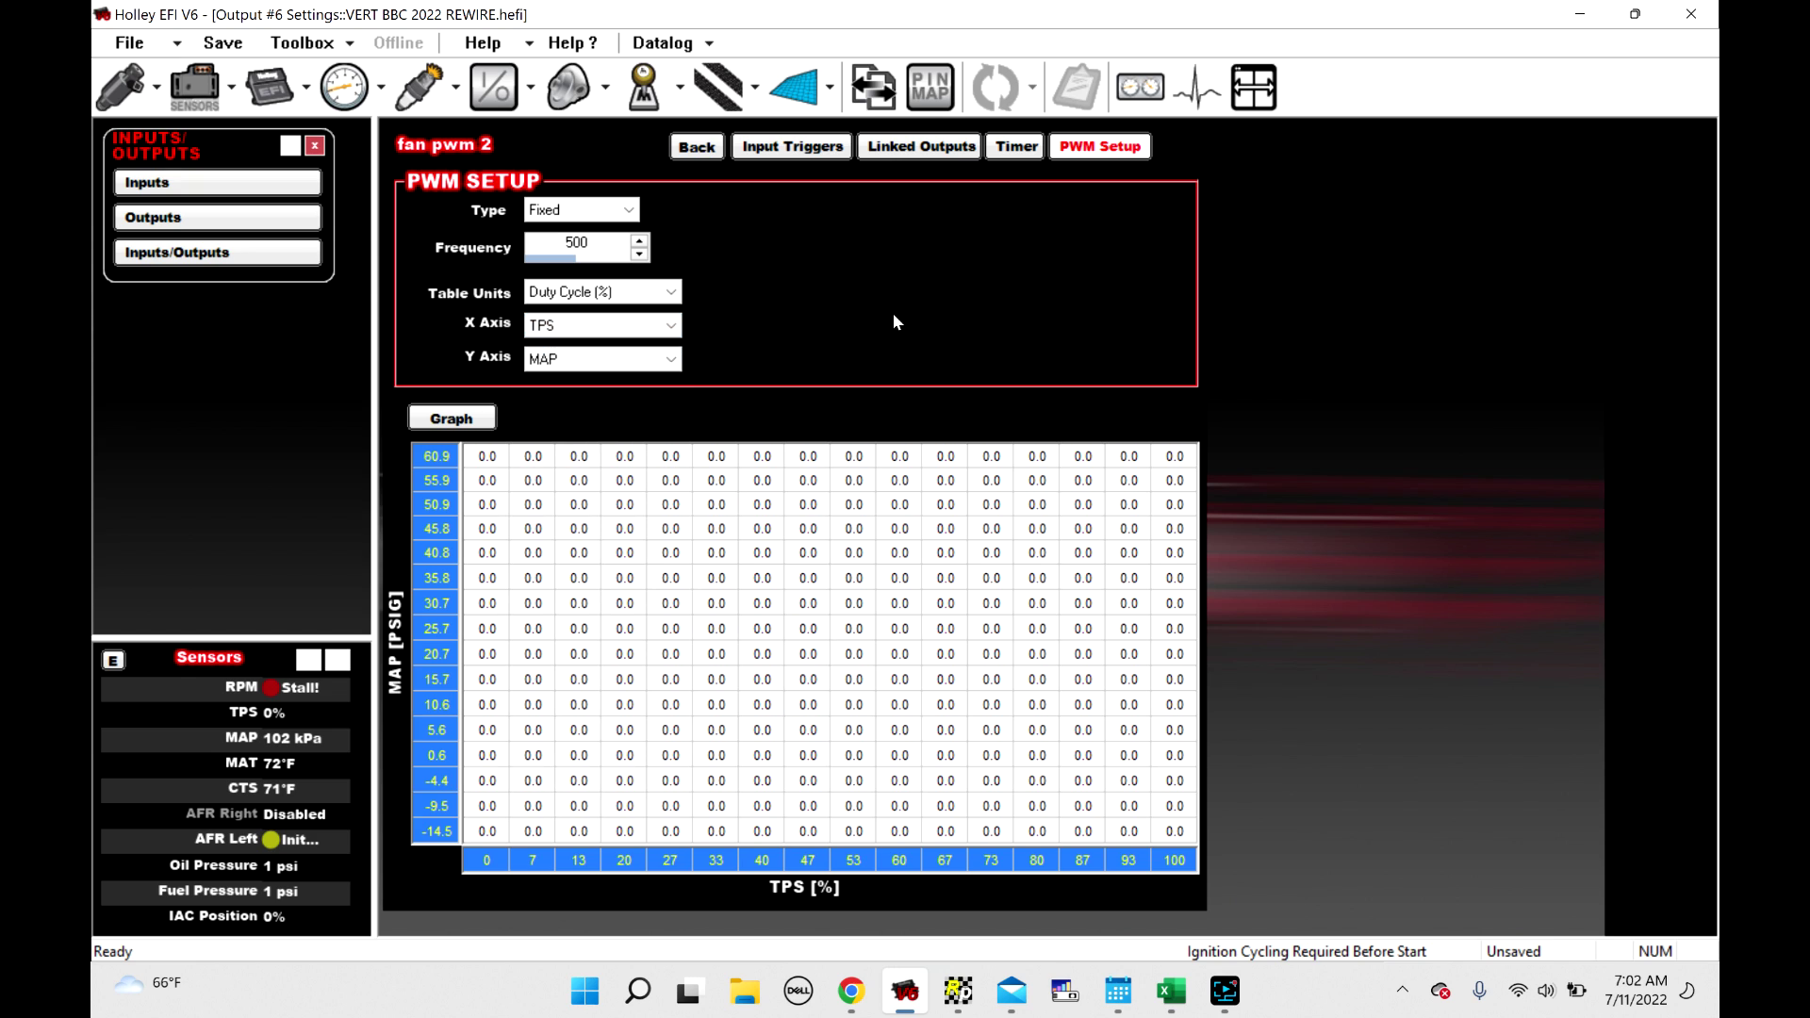
Leave fan pwm 2's settings and return to the list of outputs 1-20
{"action": "left_click", "coordinate": [698, 151]}
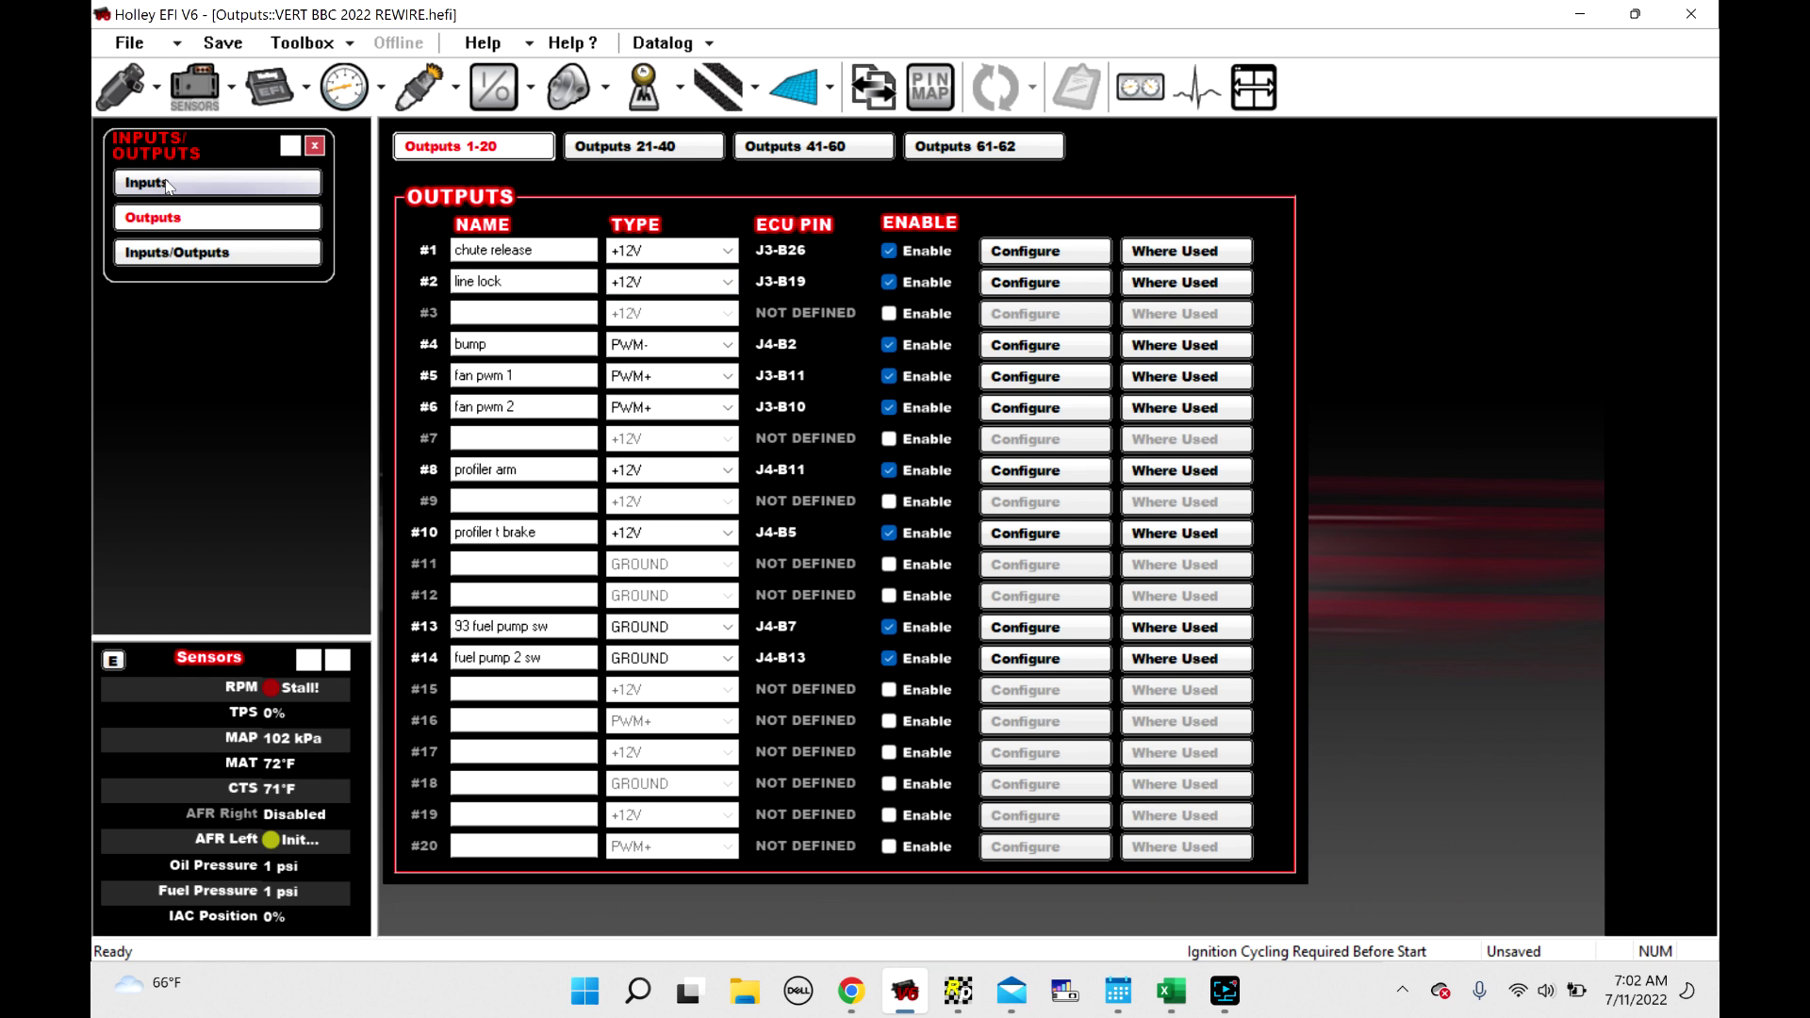
{"action": "left_click", "coordinate": [641, 147]}
{"action": "left_click", "coordinate": [392, 148]}
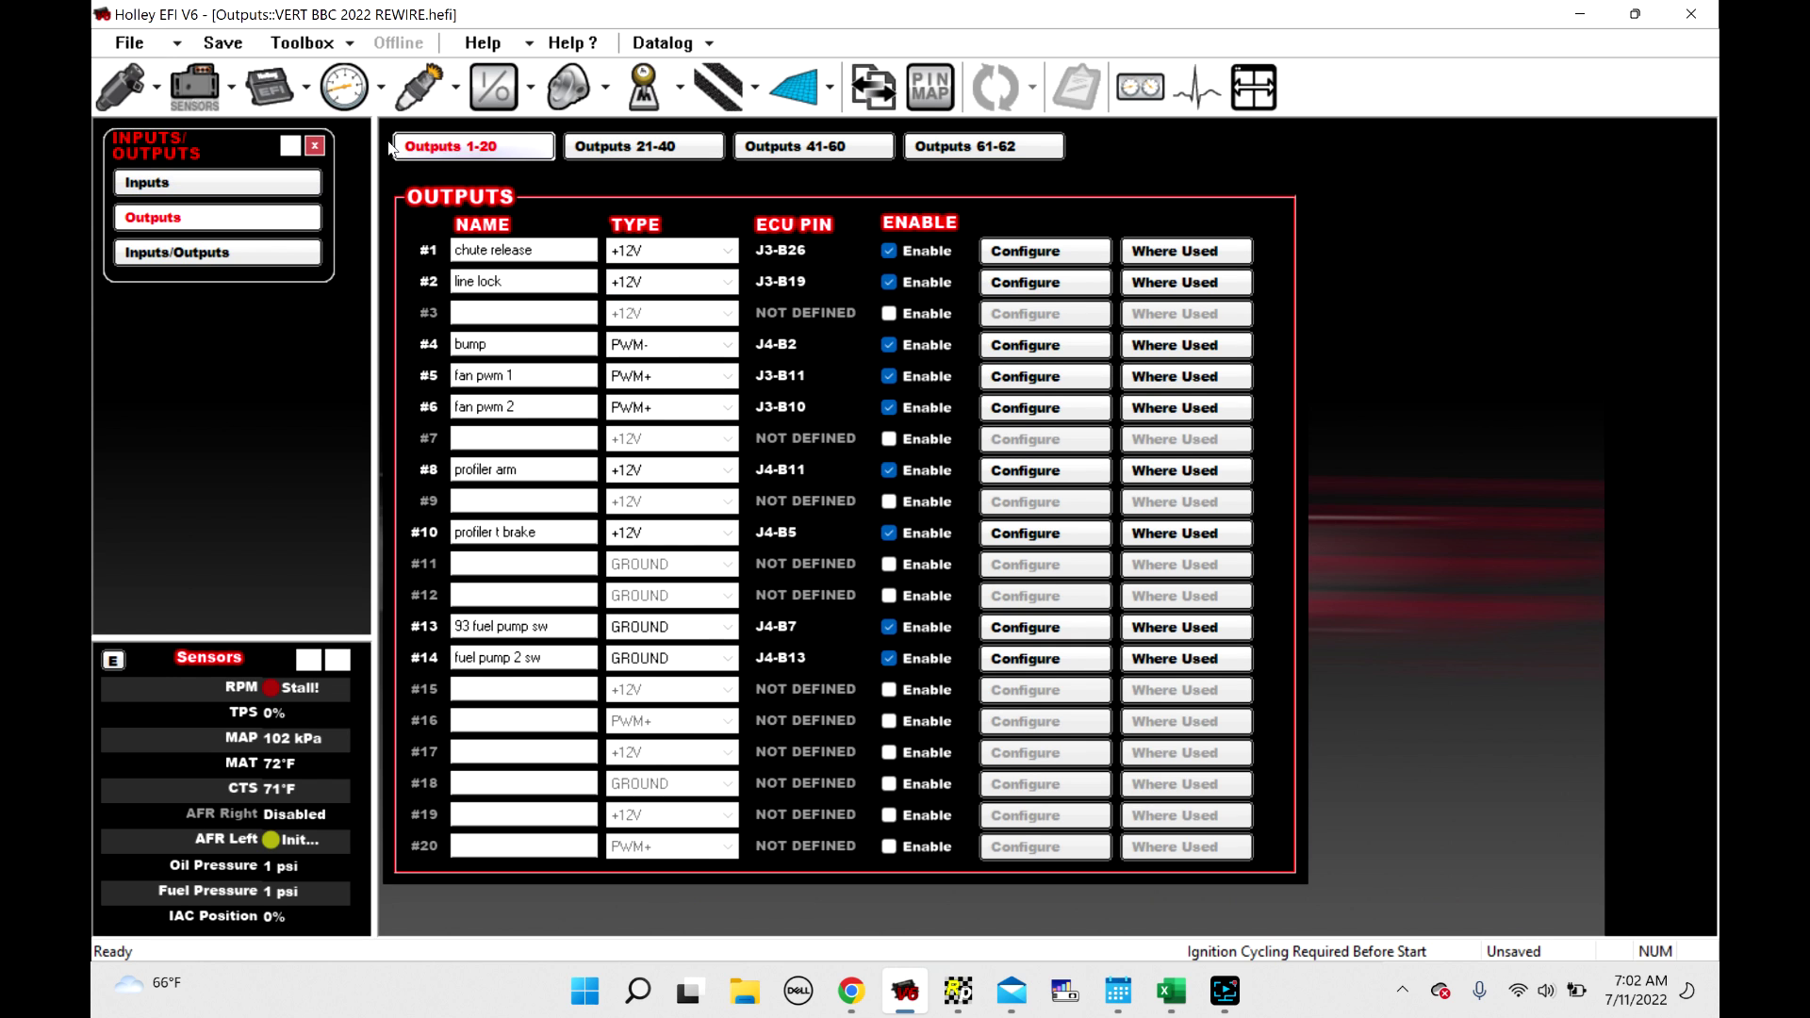
Open the recent coupe rewire 2022 file without saving the current file's changes, and display its inputs 21-40
{"action": "left_click", "coordinate": [130, 42]}
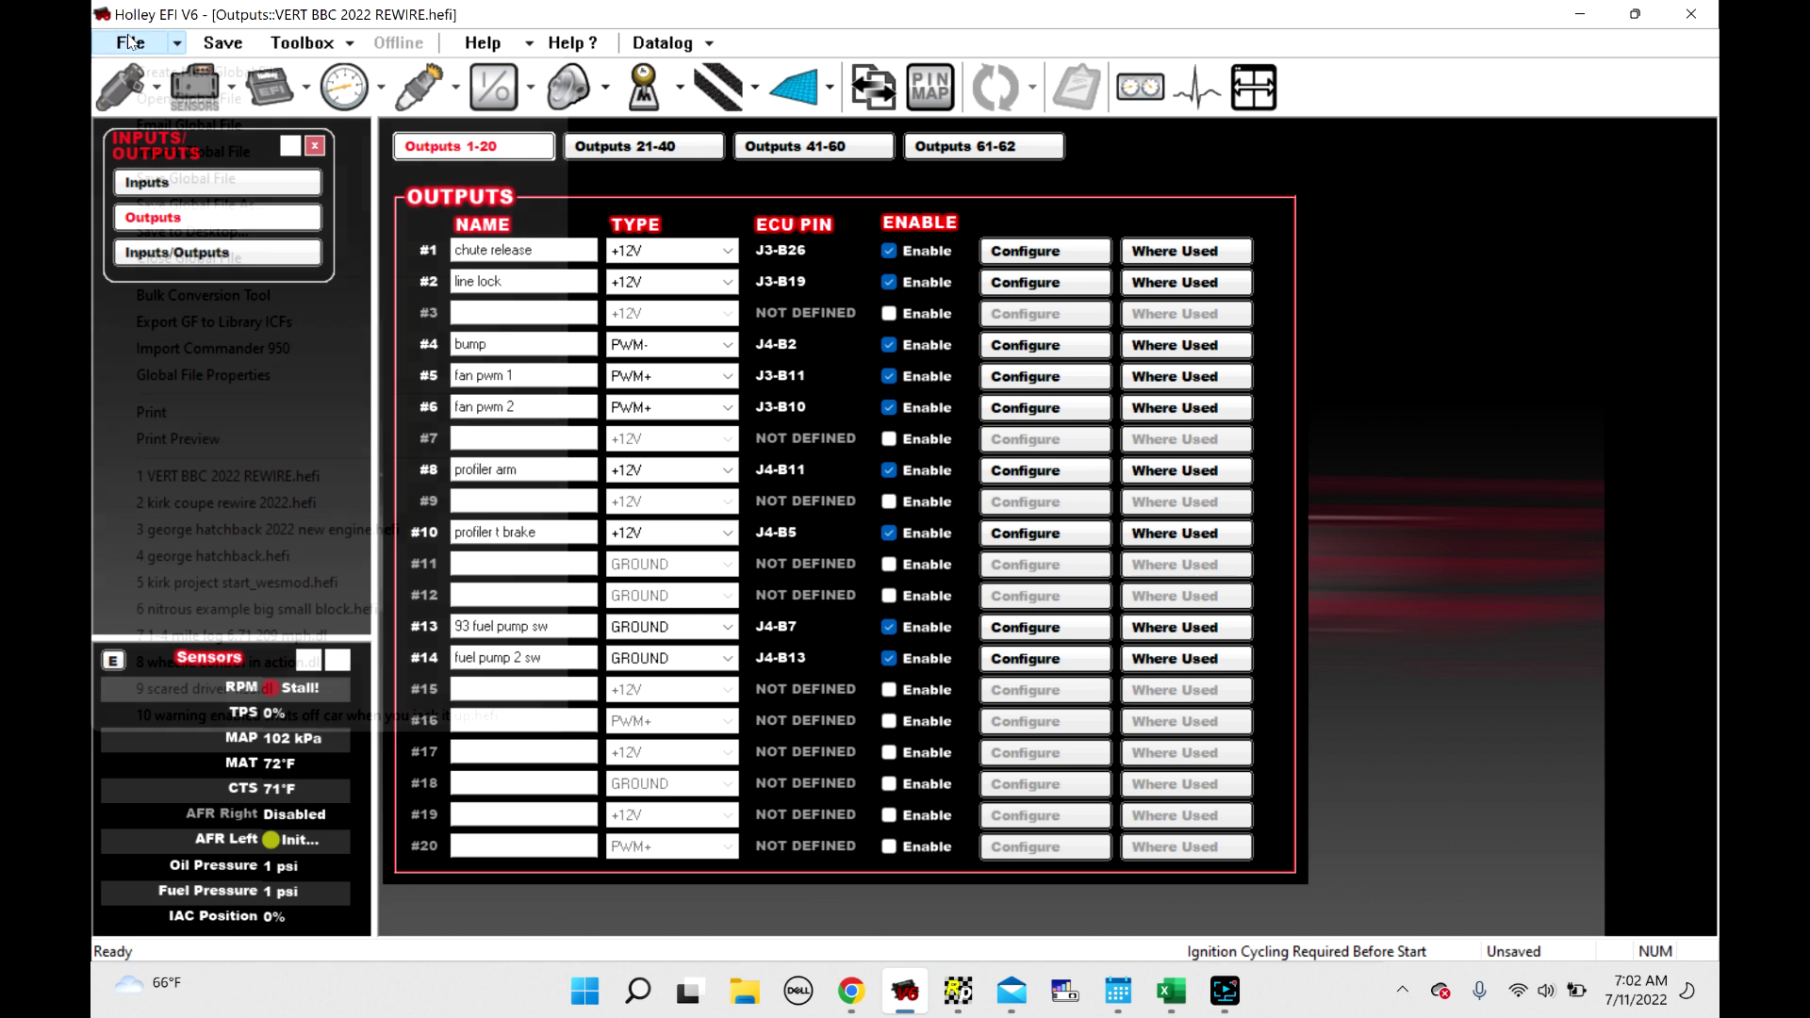
{"action": "left_click", "coordinate": [199, 503]}
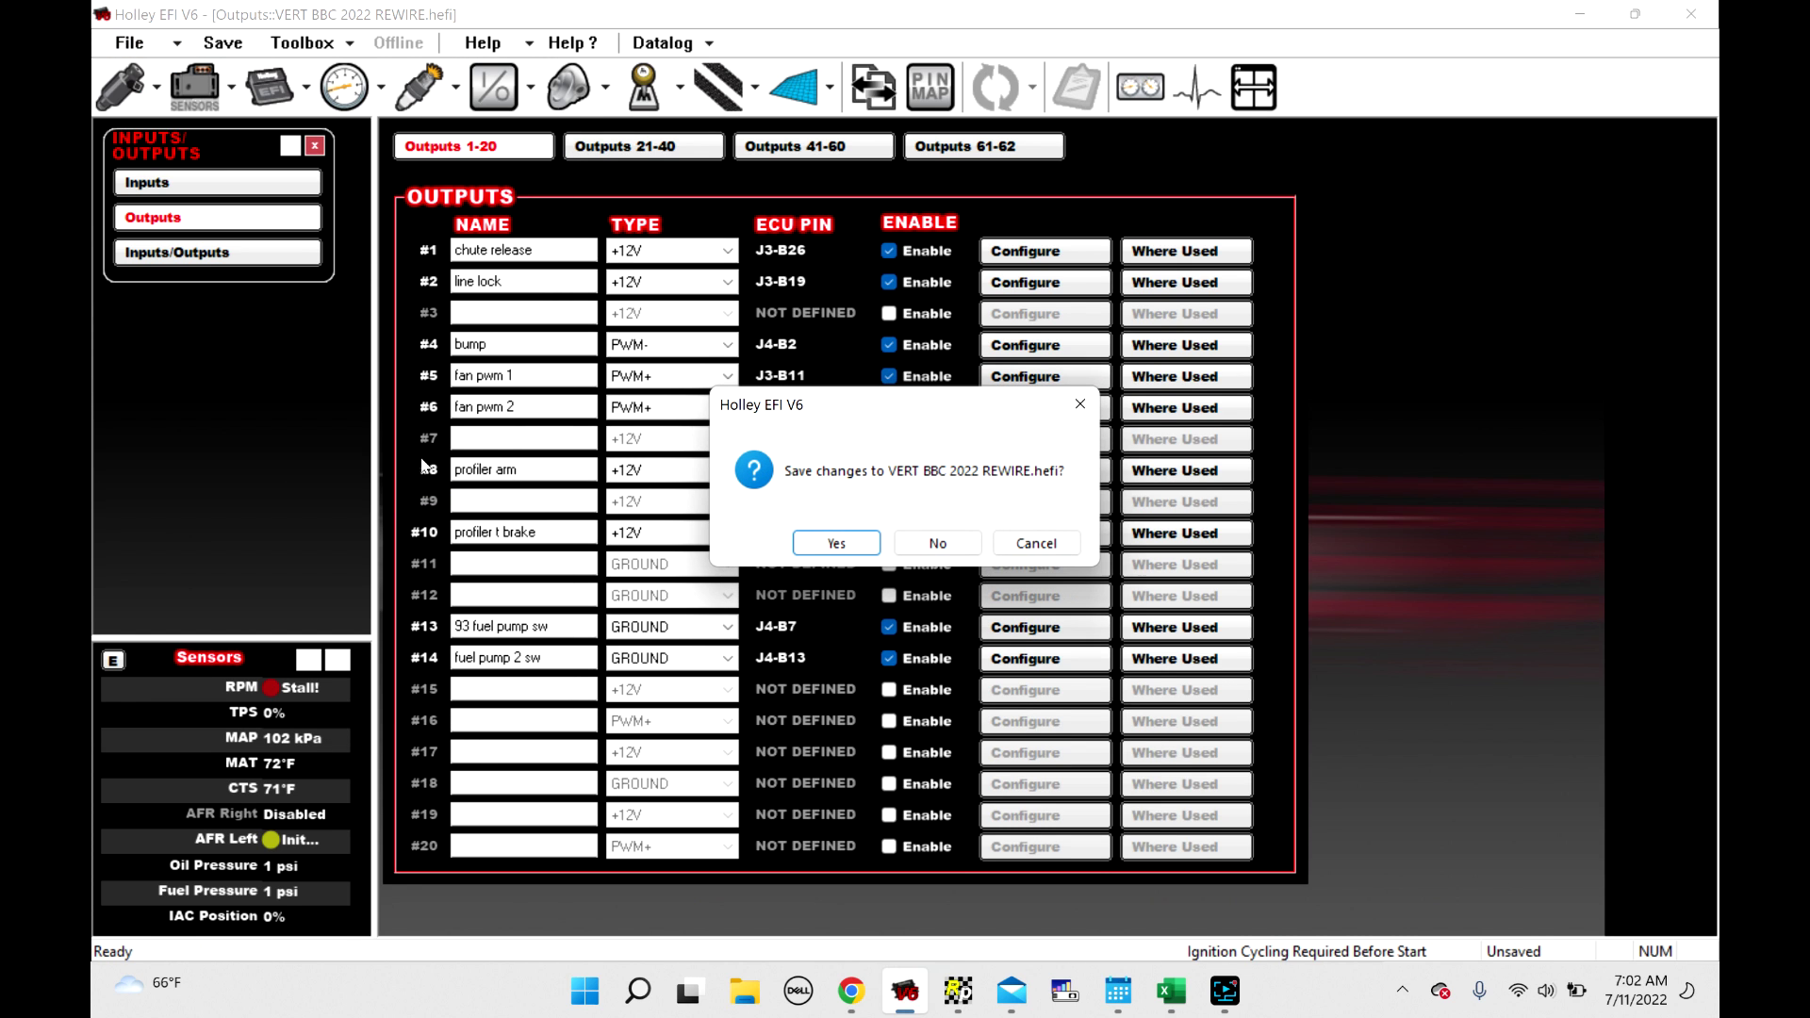
{"action": "left_click", "coordinate": [937, 543]}
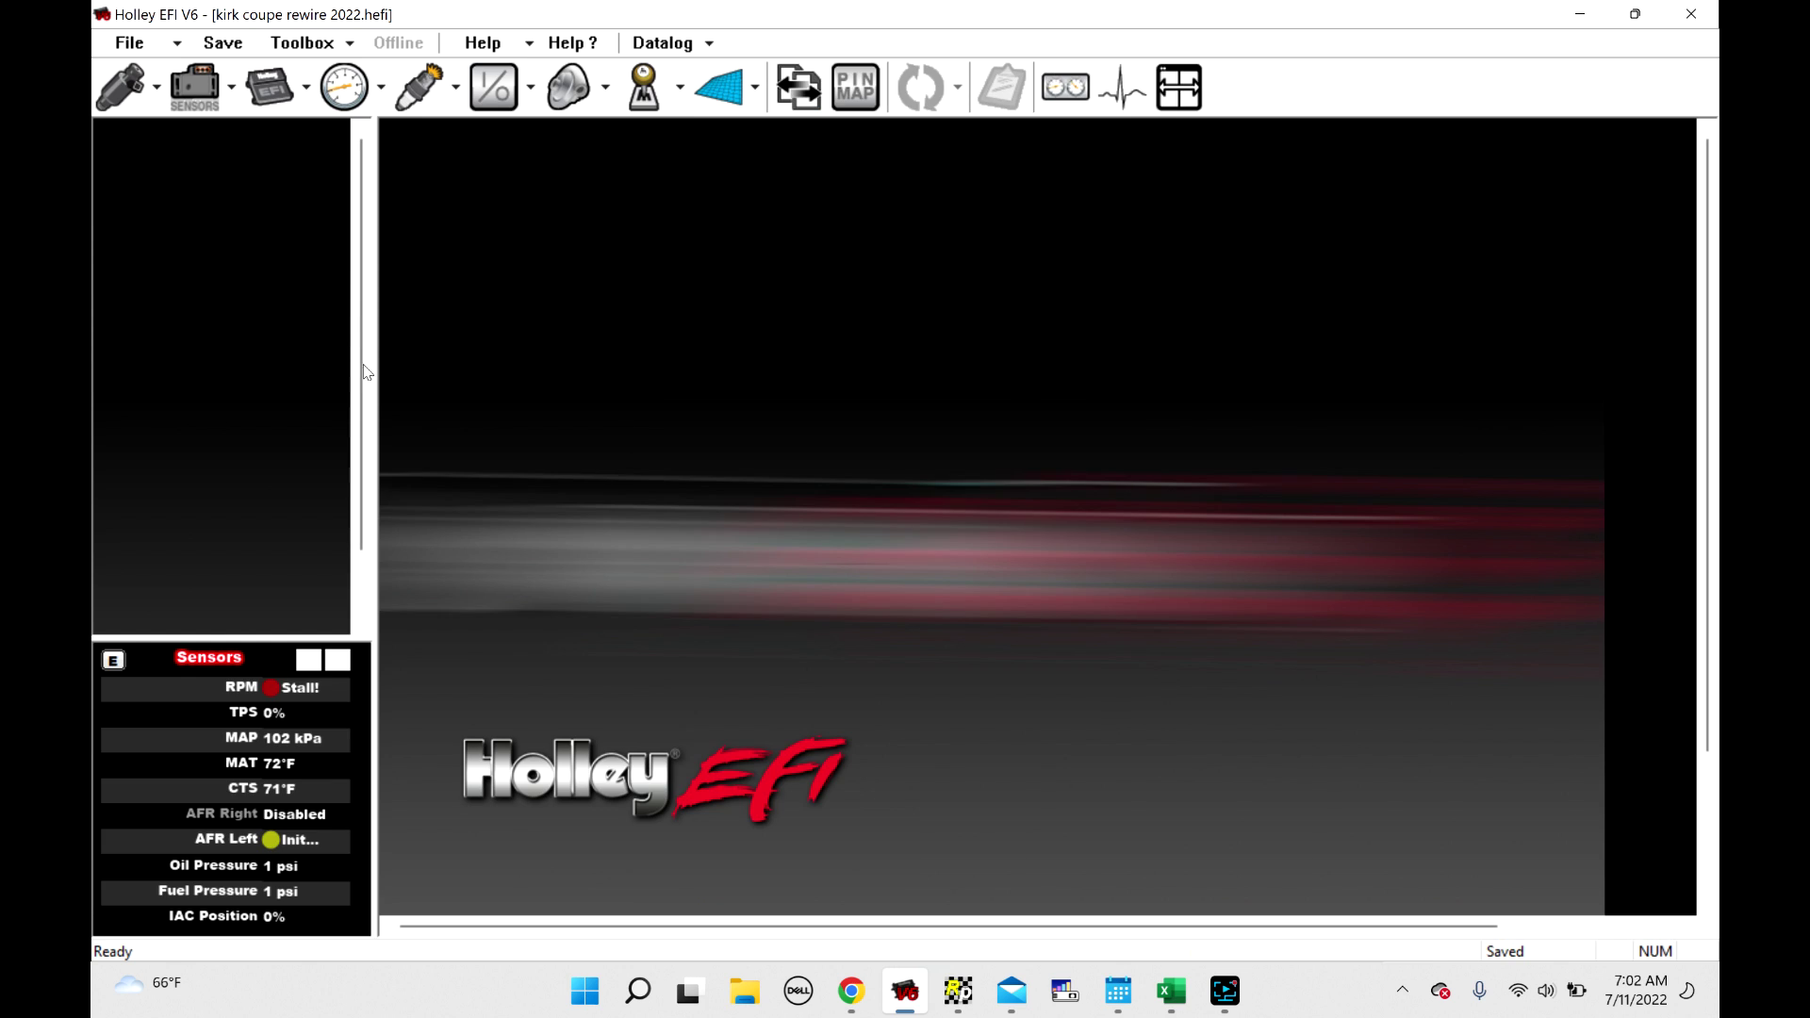
{"action": "left_click", "coordinate": [496, 97]}
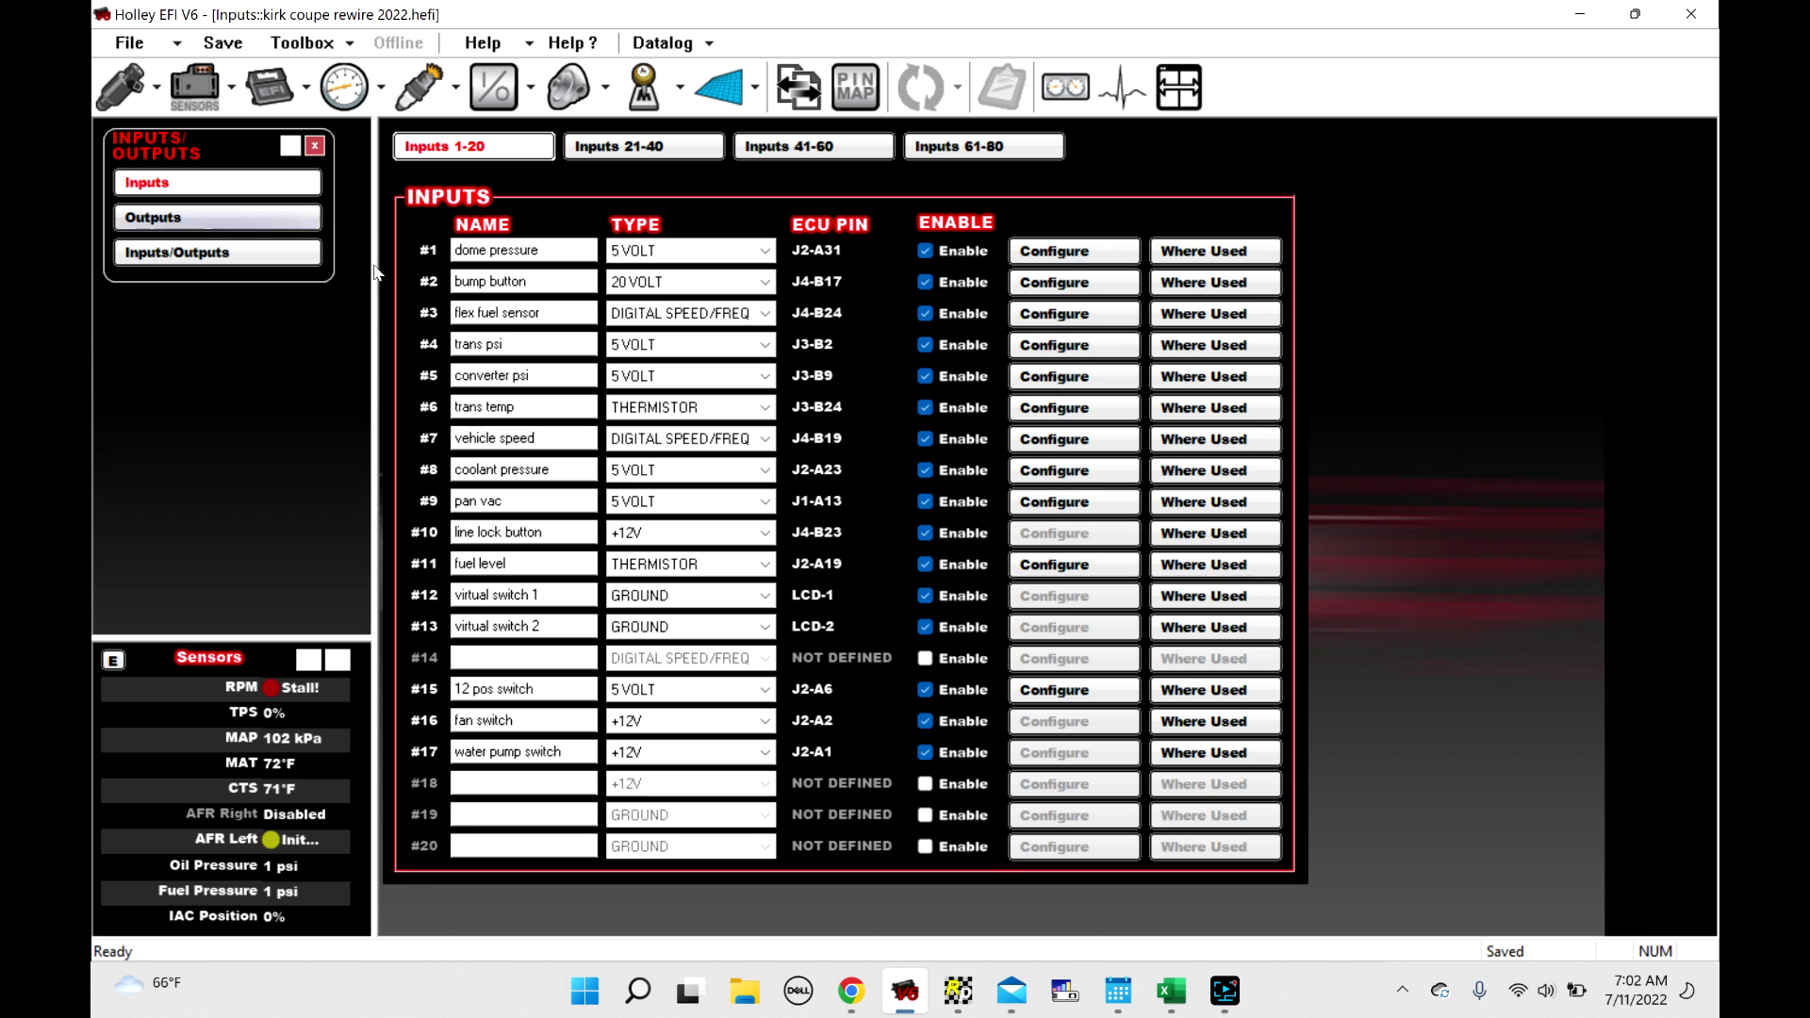
{"action": "left_click", "coordinate": [614, 151]}
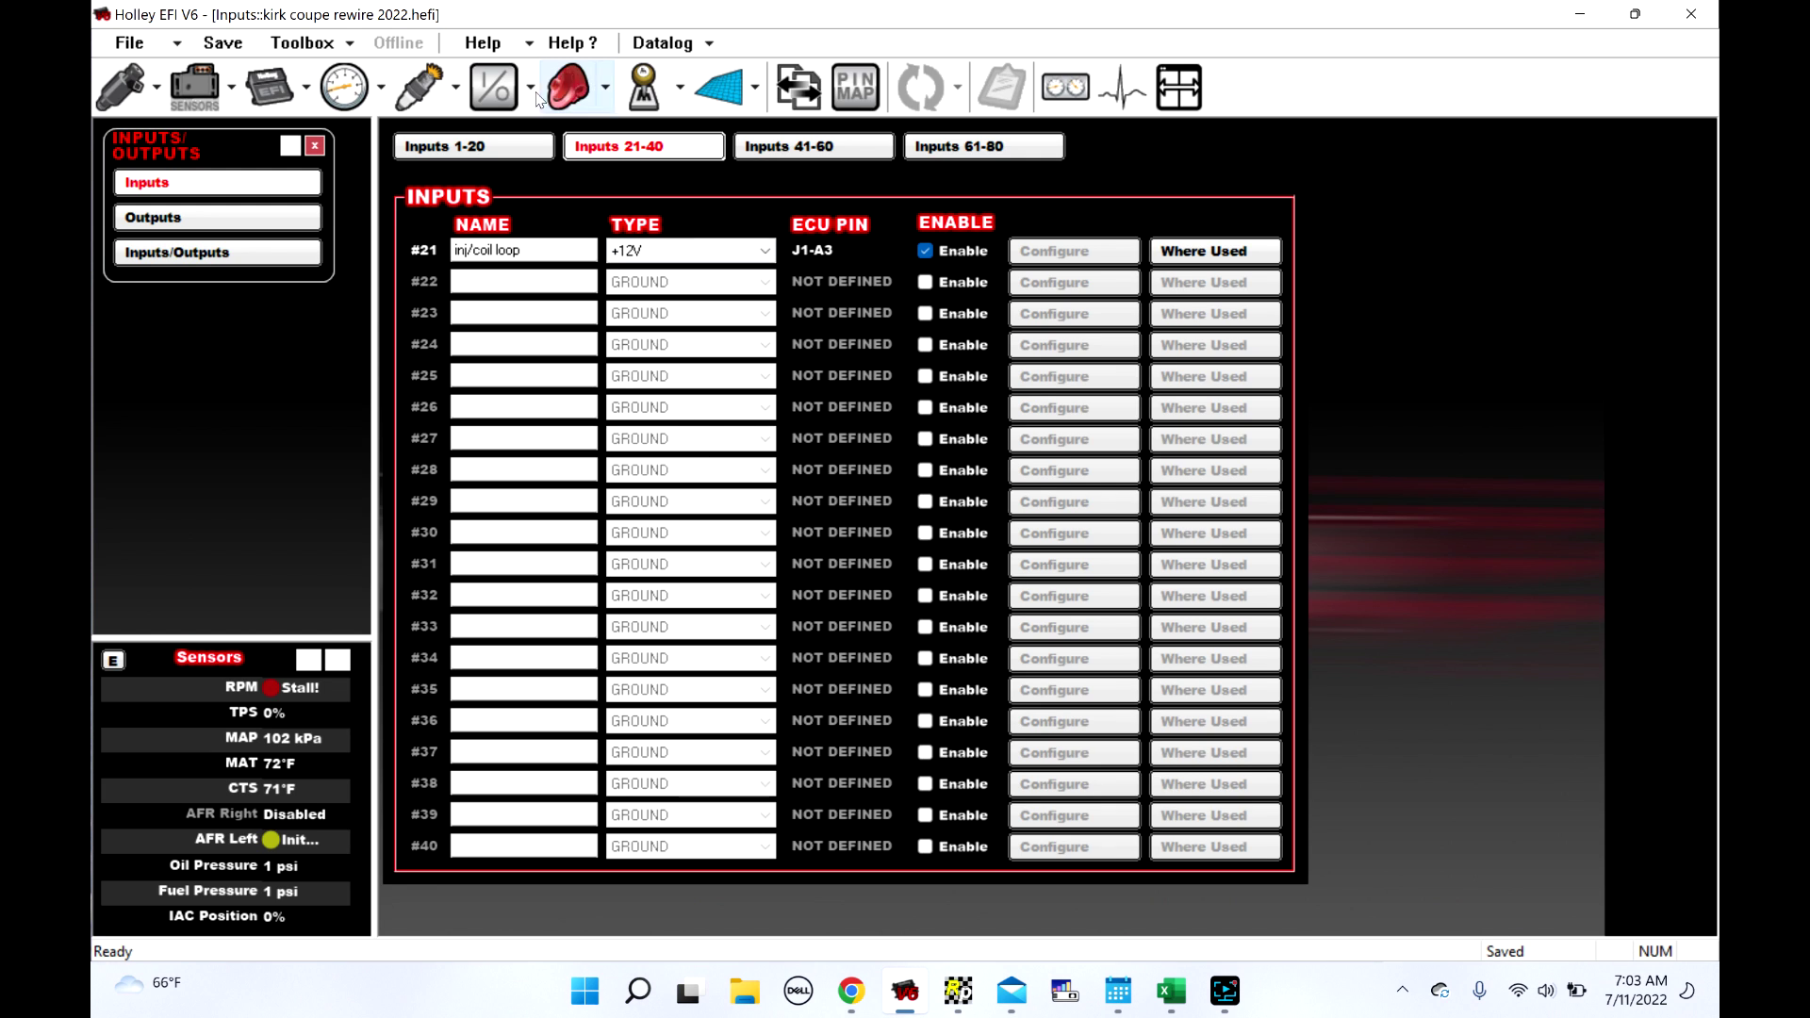
Open the Wiring Manual & Diagrams page in the help contents and find the connector pinout tables
{"action": "left_click", "coordinate": [485, 43]}
{"action": "left_click", "coordinate": [520, 73]}
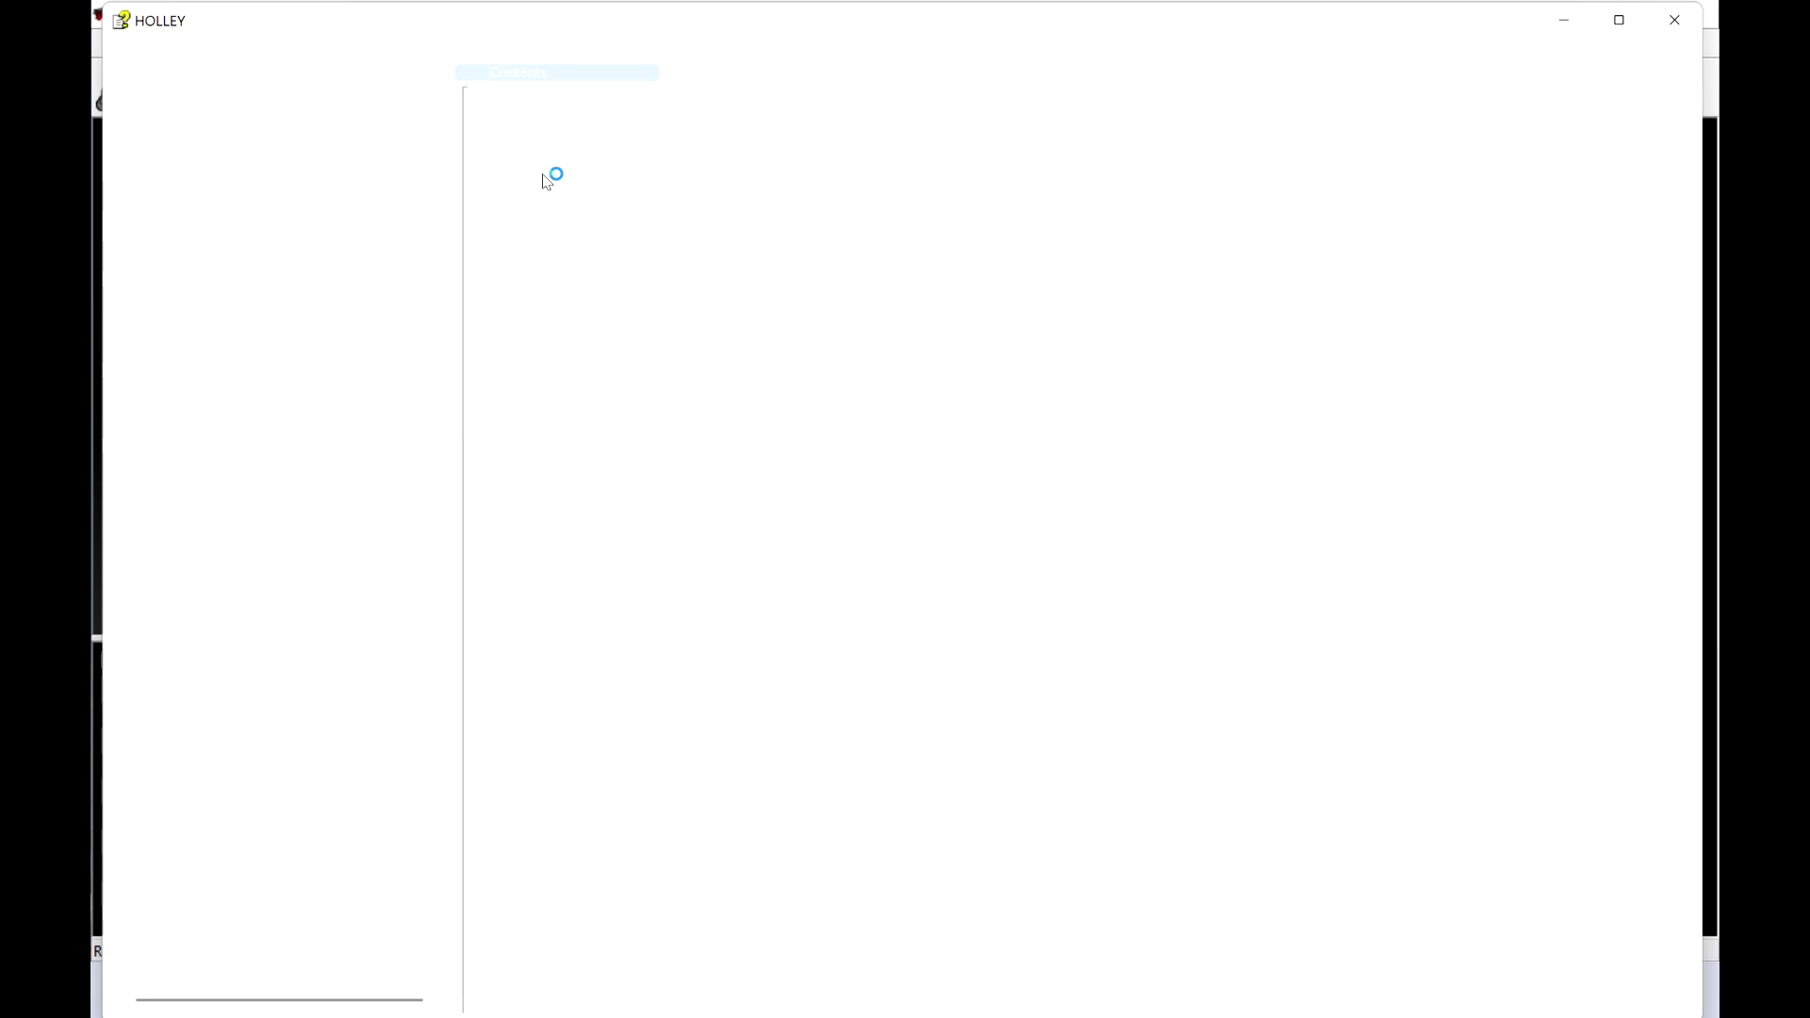
{"action": "left_click", "coordinate": [127, 257]}
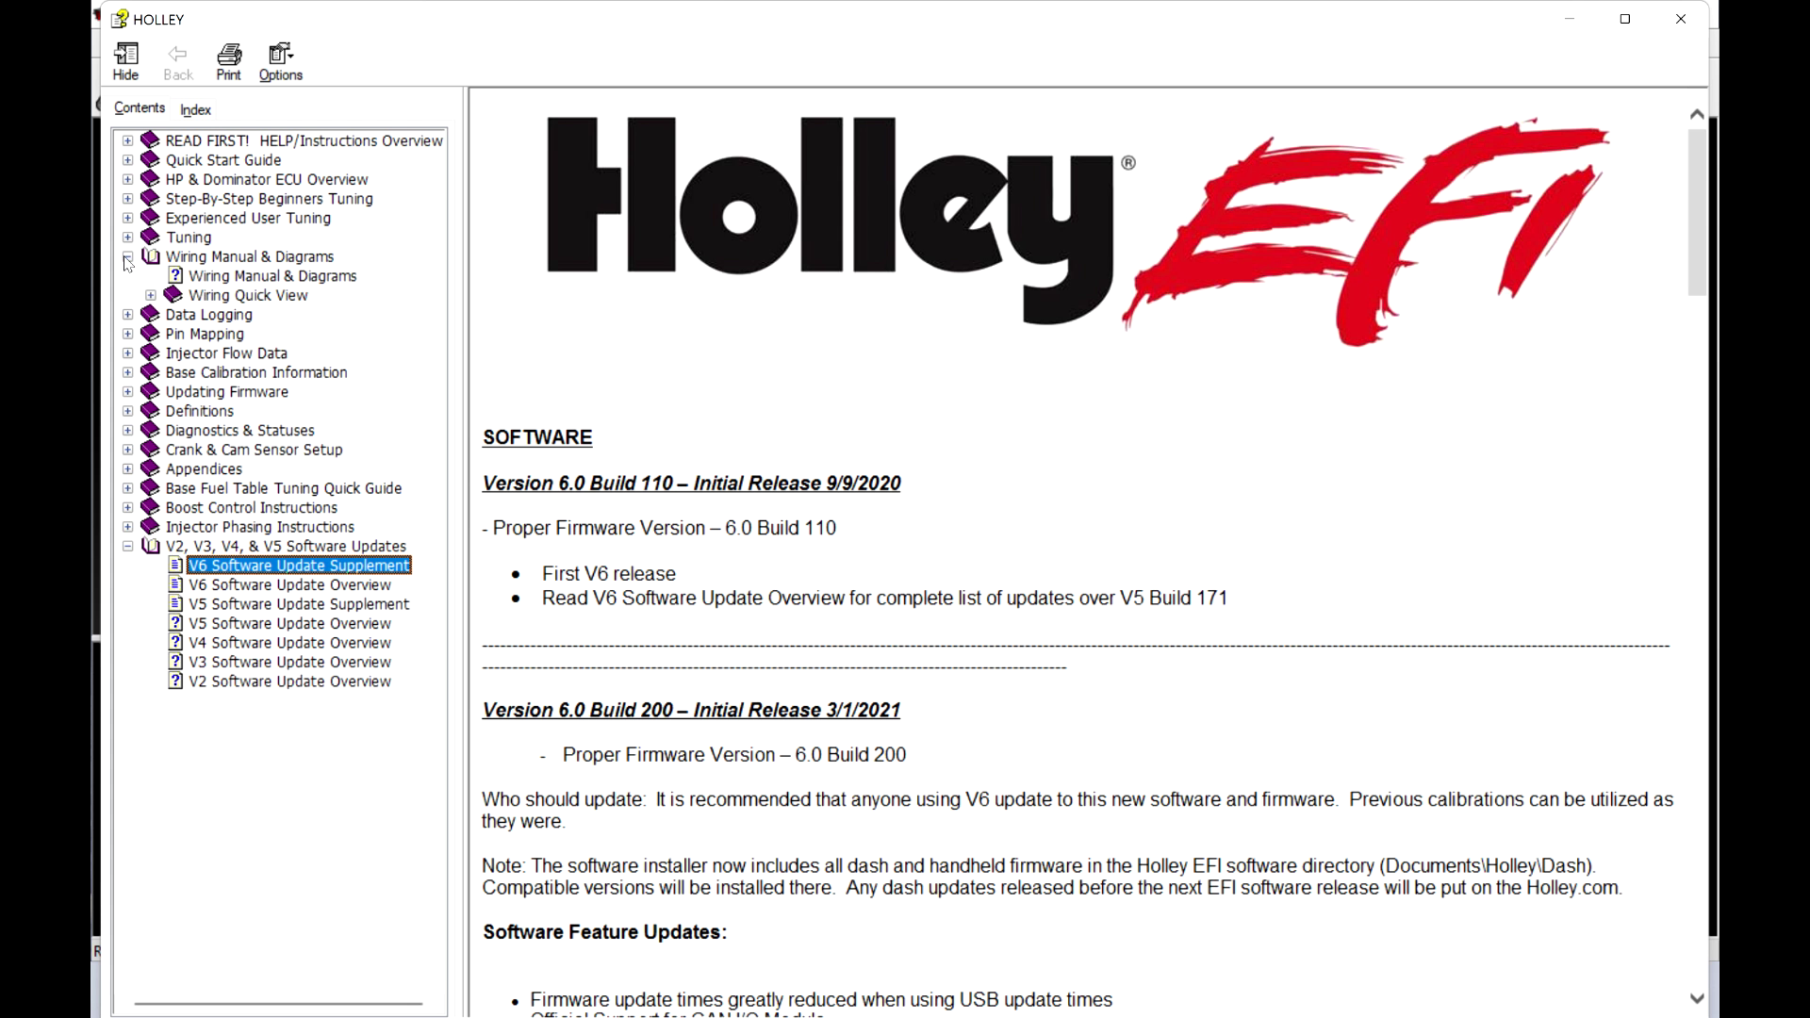
{"action": "left_click", "coordinate": [212, 279]}
{"action": "scroll", "coordinate": [1120, 508], "scroll_direction": "down", "scroll_amount": 15}
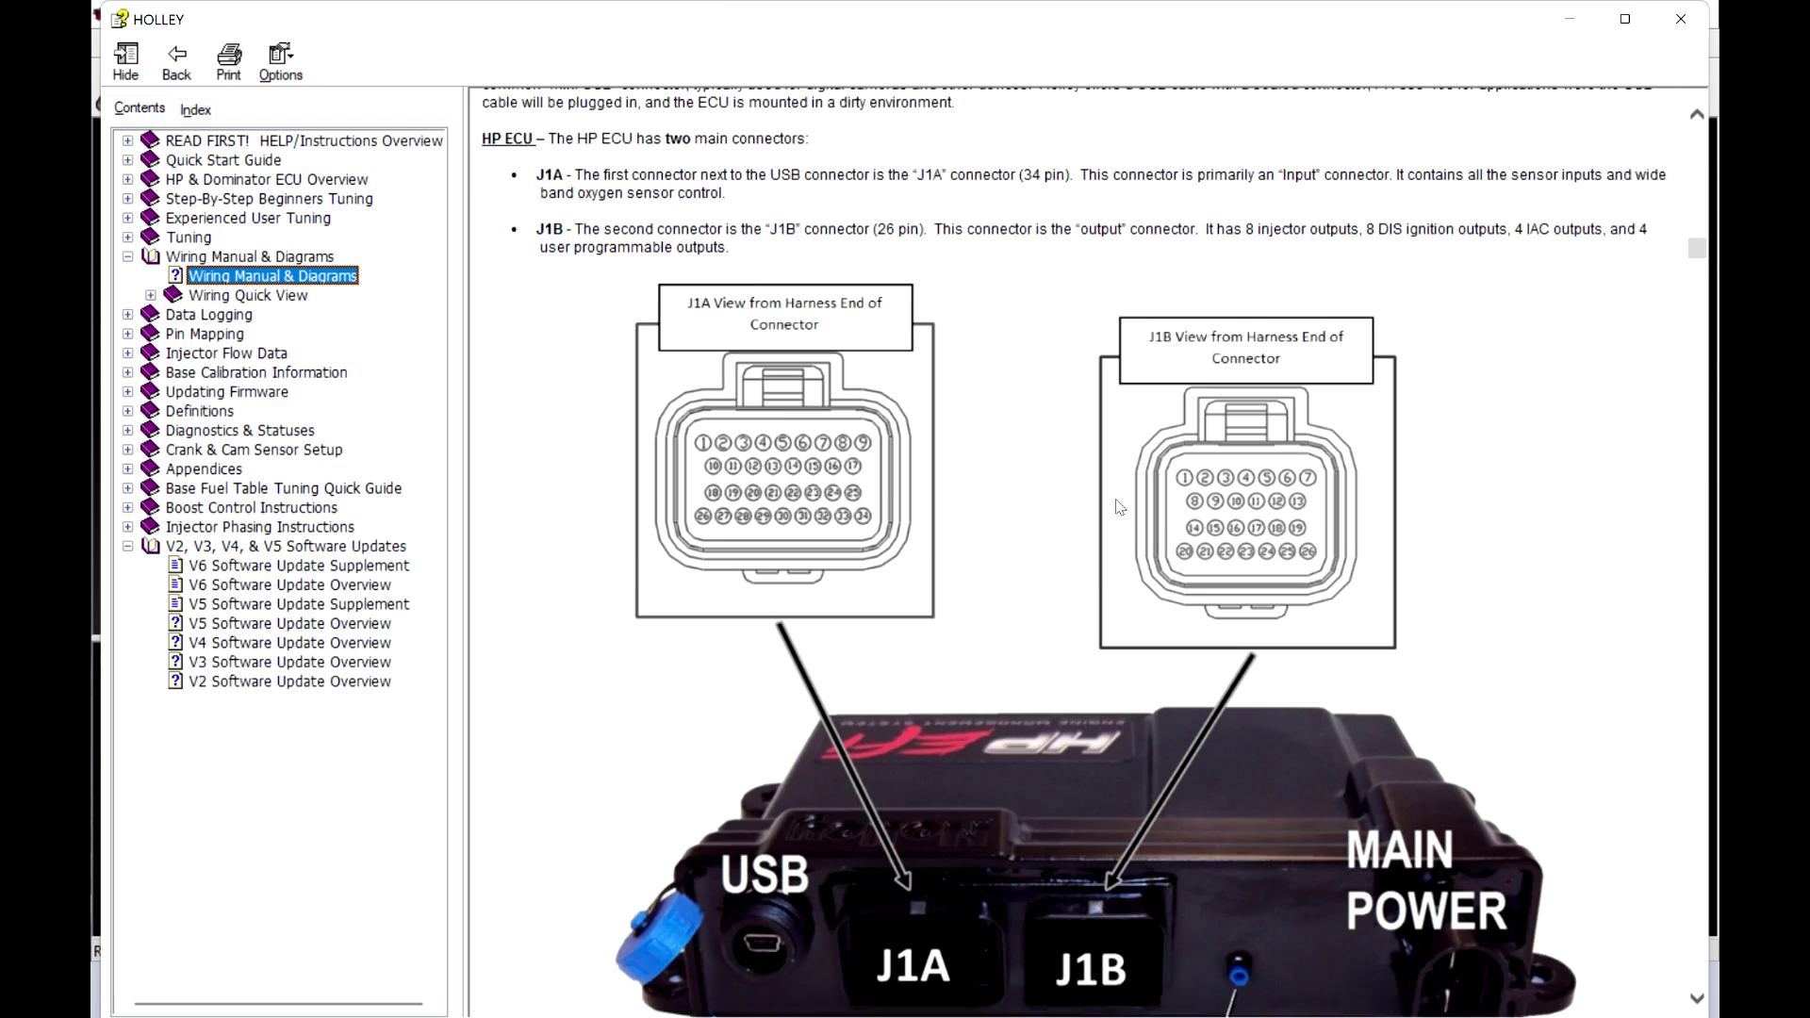
{"action": "scroll", "coordinate": [1120, 507], "scroll_direction": "down", "scroll_amount": 8}
{"action": "scroll", "coordinate": [1120, 507], "scroll_direction": "down", "scroll_amount": 15}
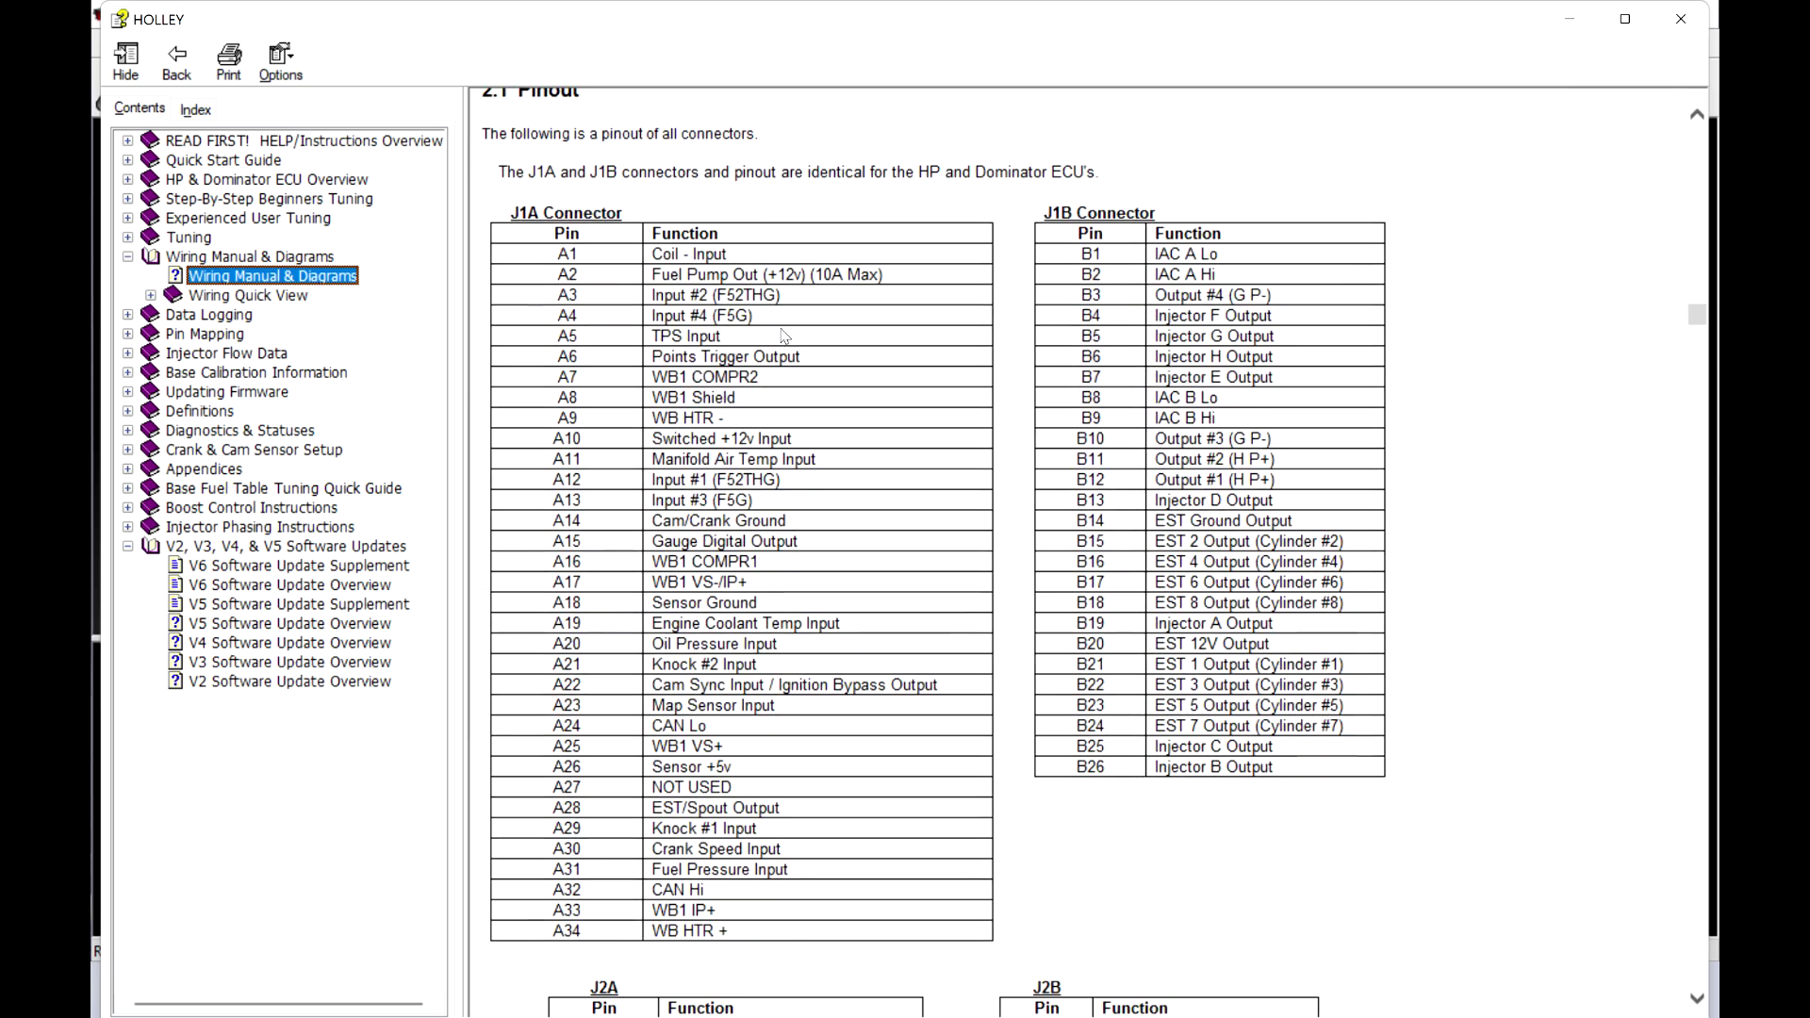
Examine the fuel pump output on pin A2 in the J1A connector table, and leave the help window
{"action": "left_click_drag", "start_coordinate": [649, 273], "coordinate": [910, 280]}
{"action": "left_click", "coordinate": [911, 280]}
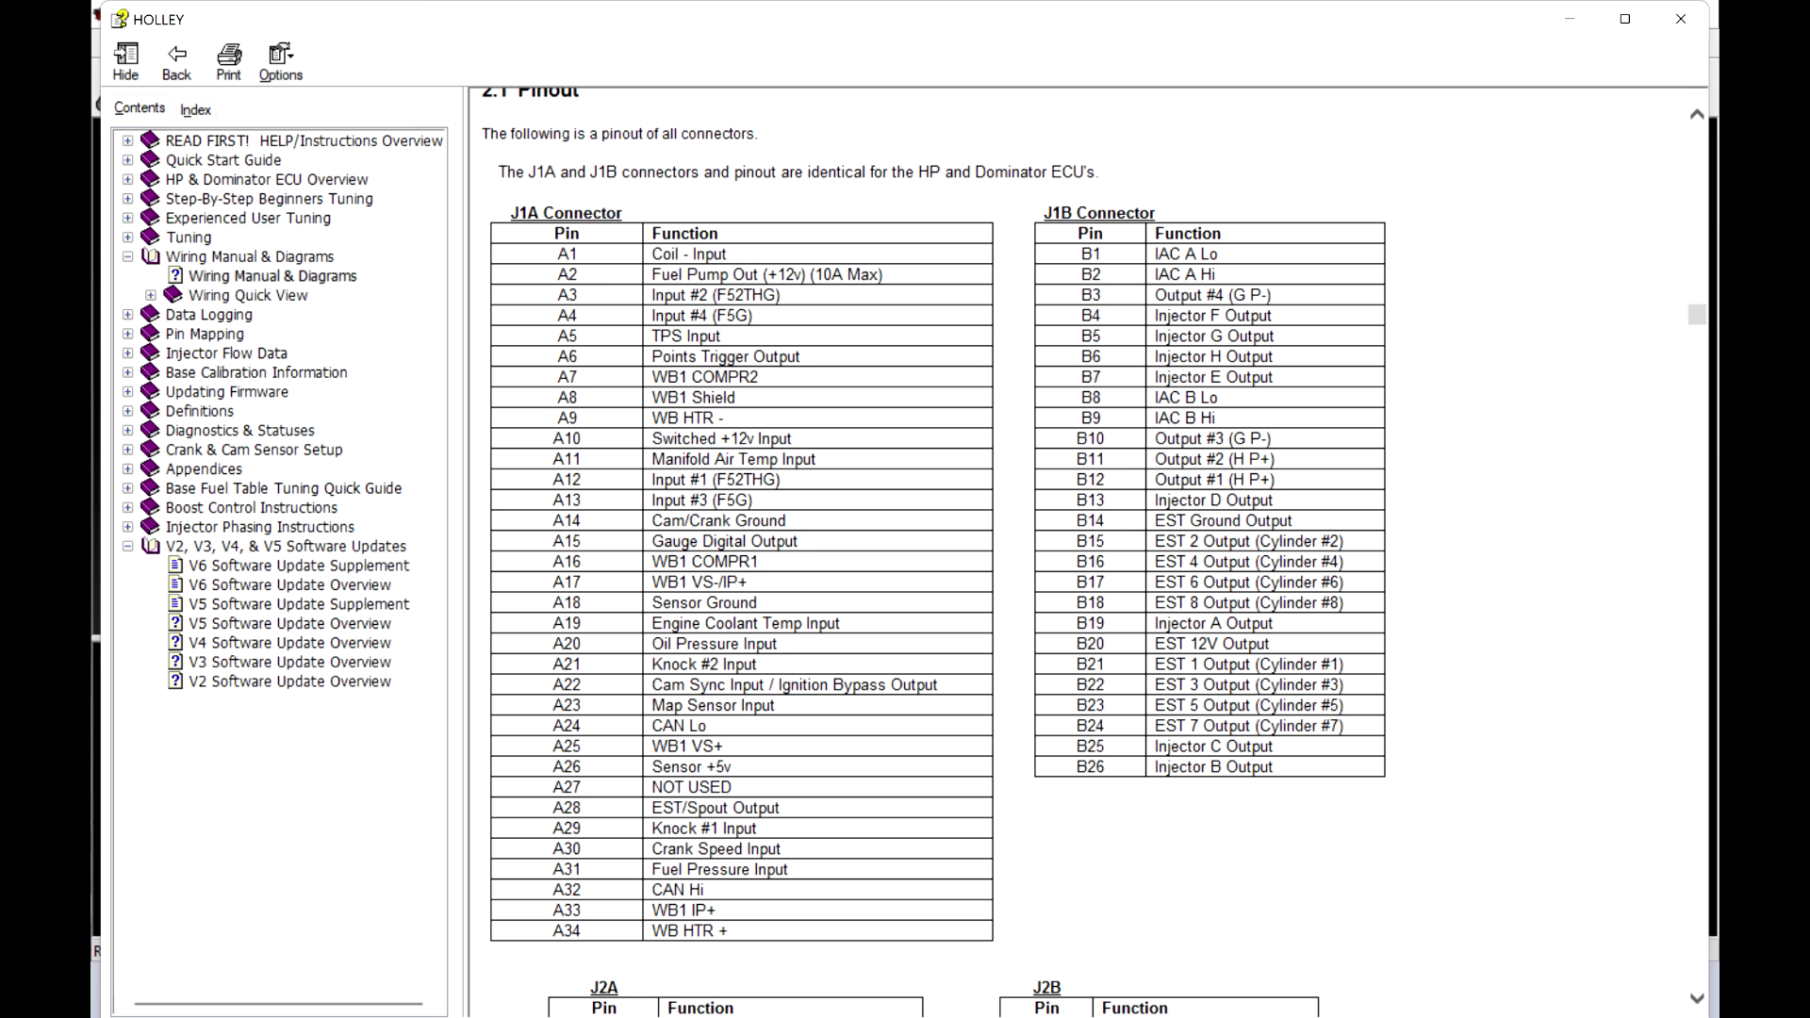
{"action": "double_click", "coordinate": [567, 274]}
{"action": "left_click_drag", "start_coordinate": [648, 274], "coordinate": [882, 274]}
{"action": "left_click", "coordinate": [592, 277]}
{"action": "left_click", "coordinate": [1567, 19]}
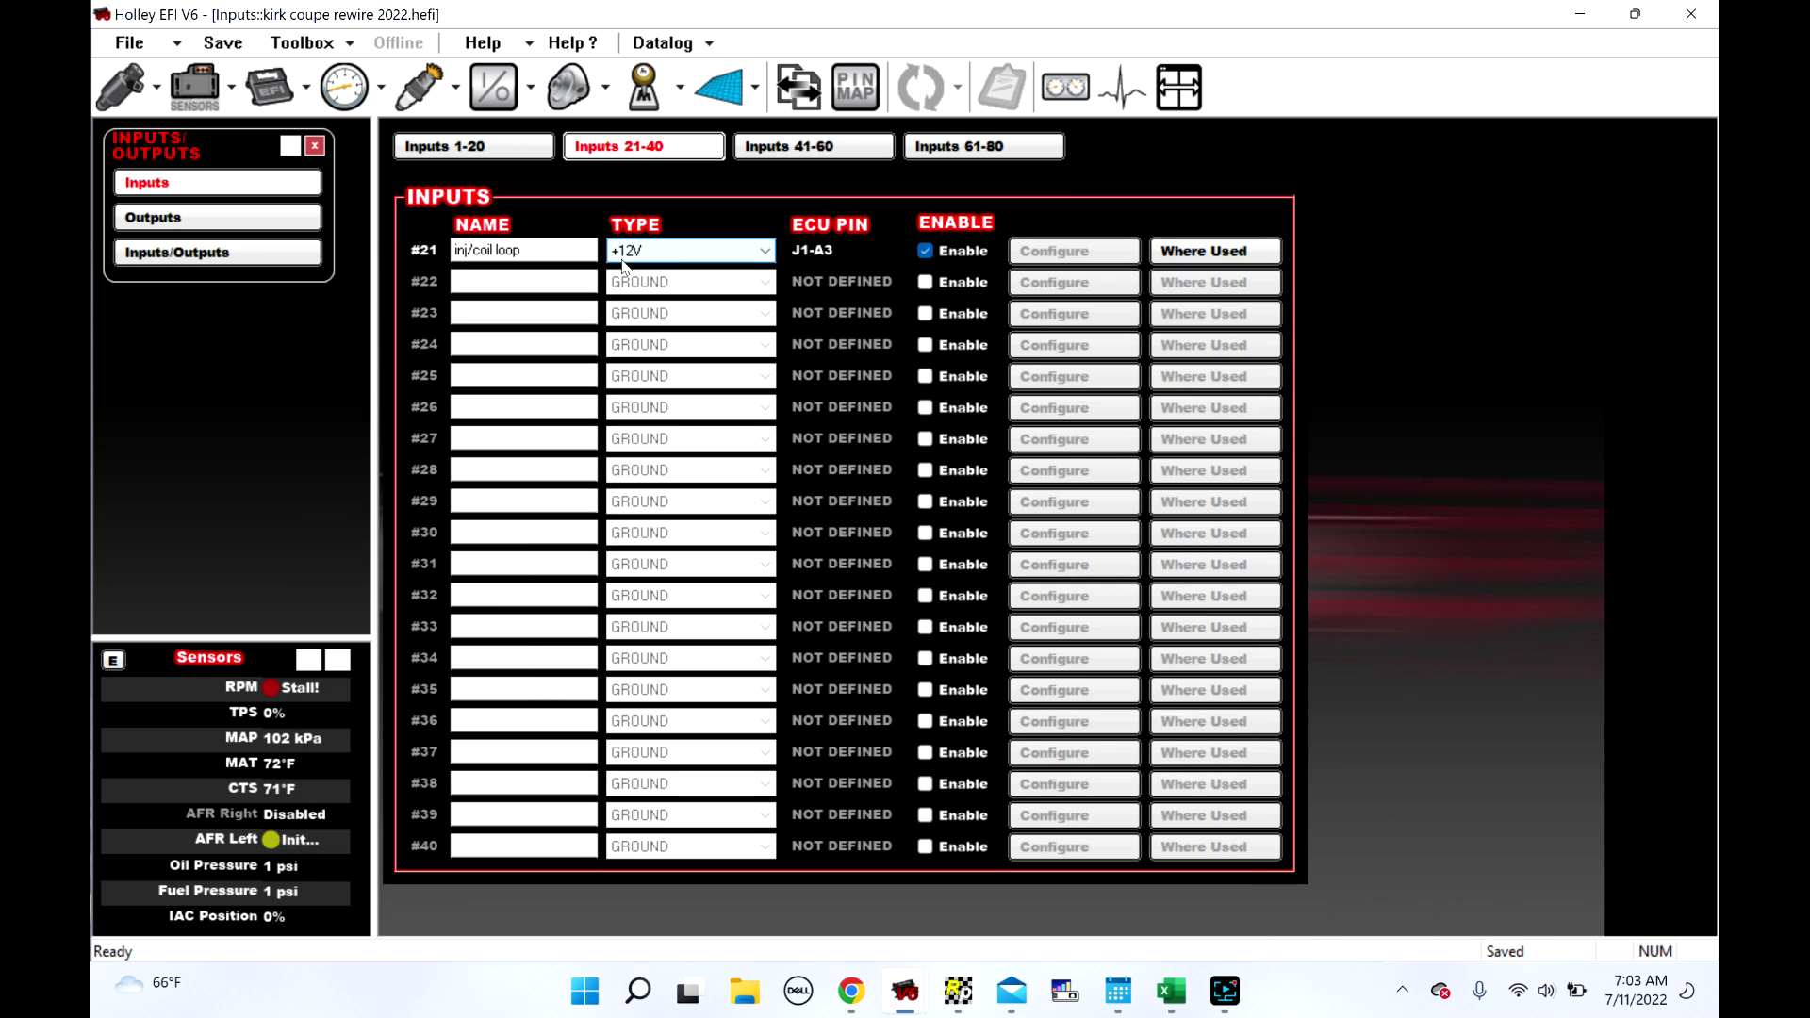
Check the inj/coil loop input's assignment on connector J1 in the ECU pin map
{"action": "left_click", "coordinate": [855, 87]}
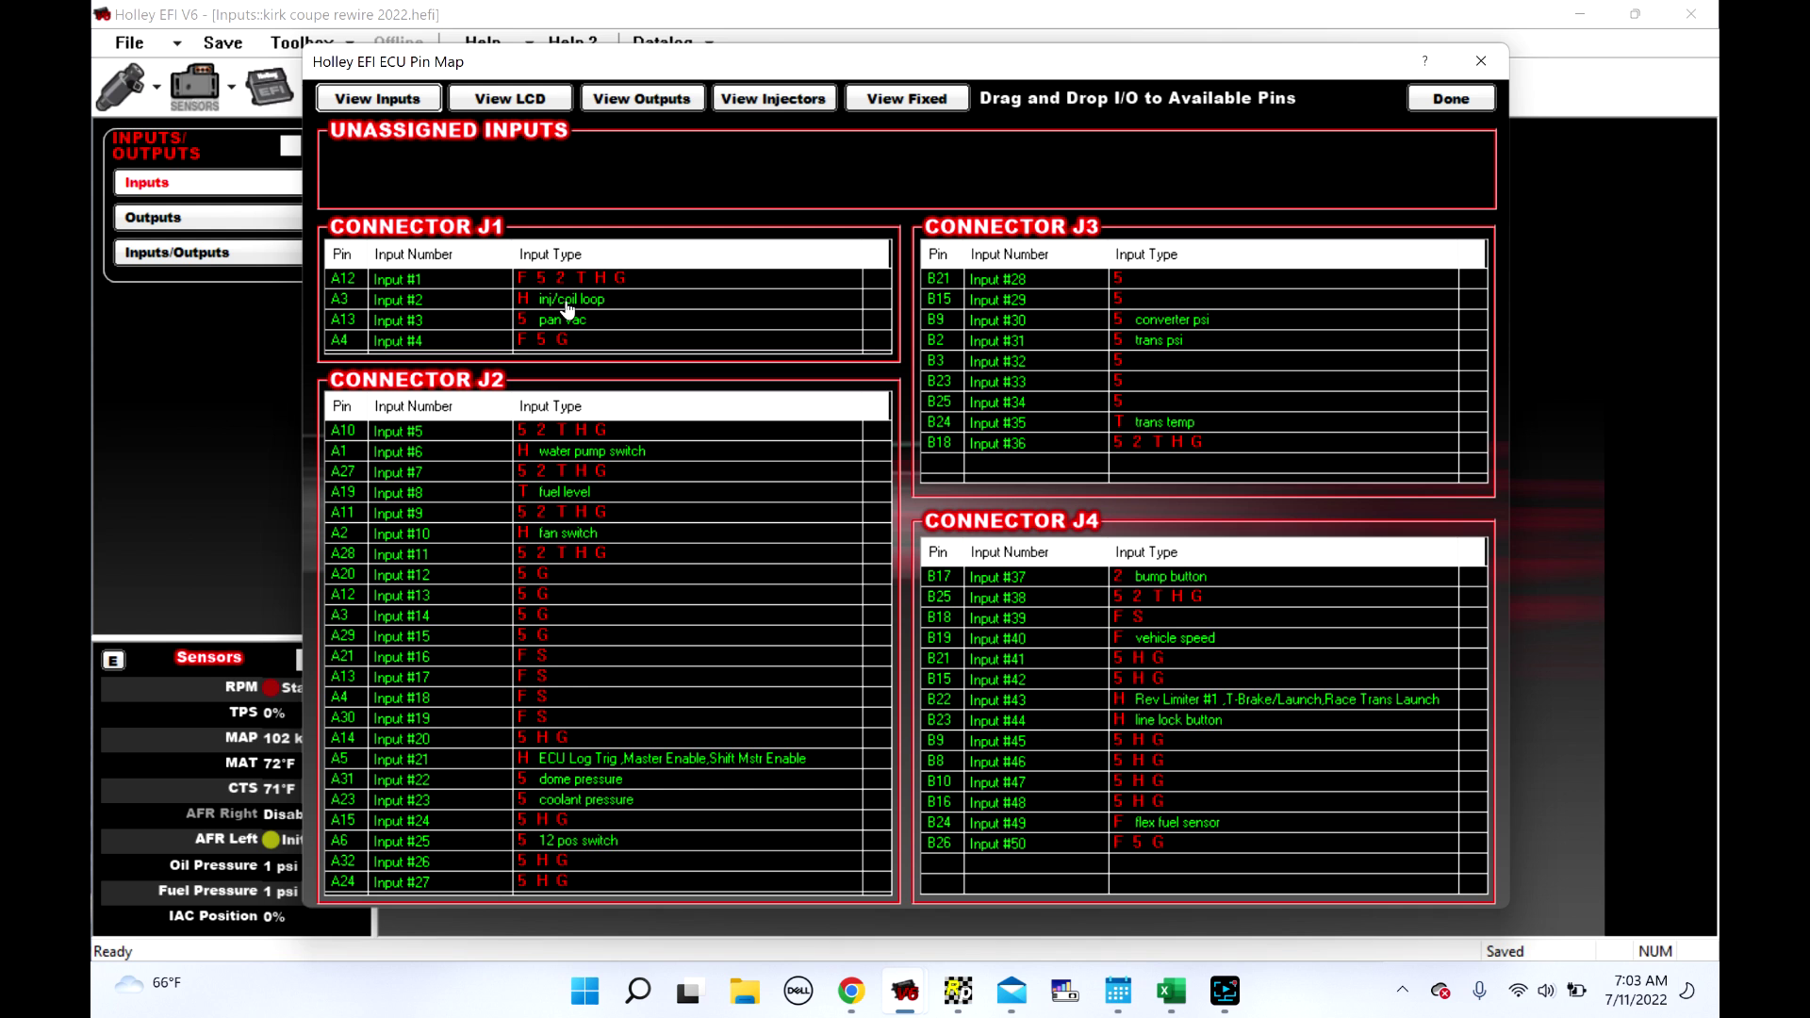
{"action": "left_click", "coordinate": [1451, 98]}
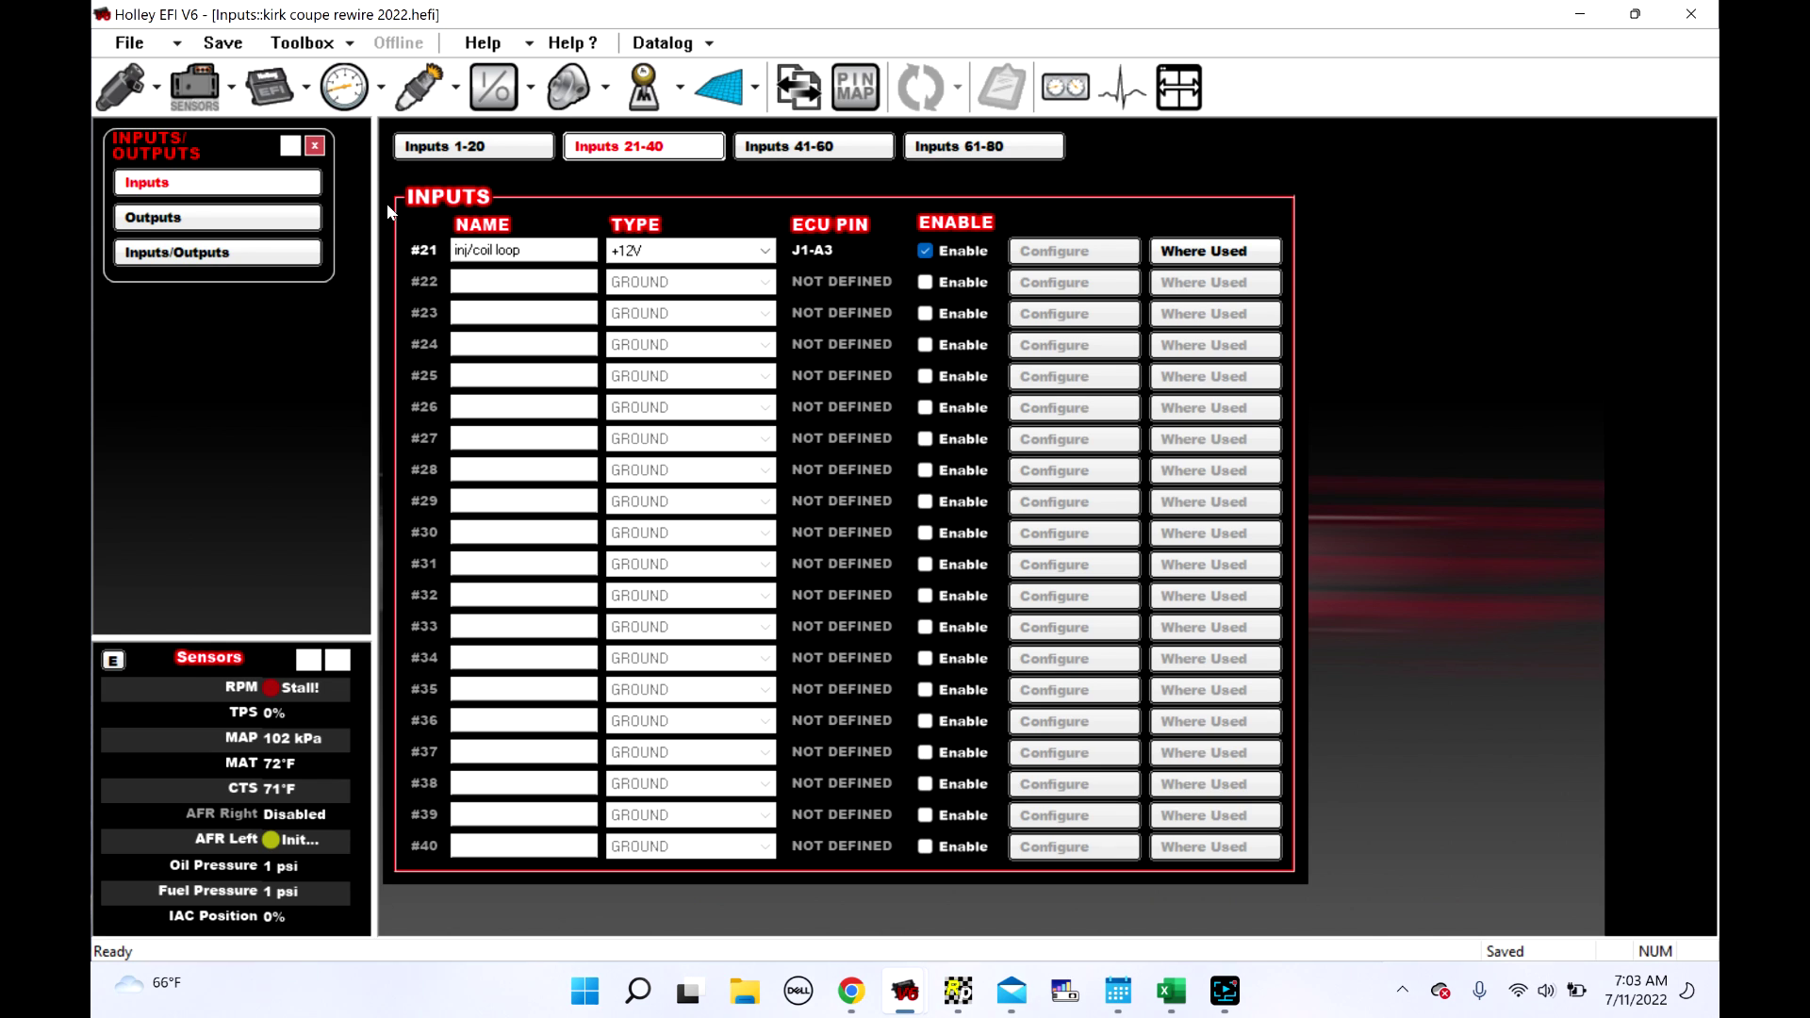
Open the input triggers of output #15, inj/coil out, and set its number of sensor input triggers to 1
{"action": "left_click", "coordinate": [255, 223]}
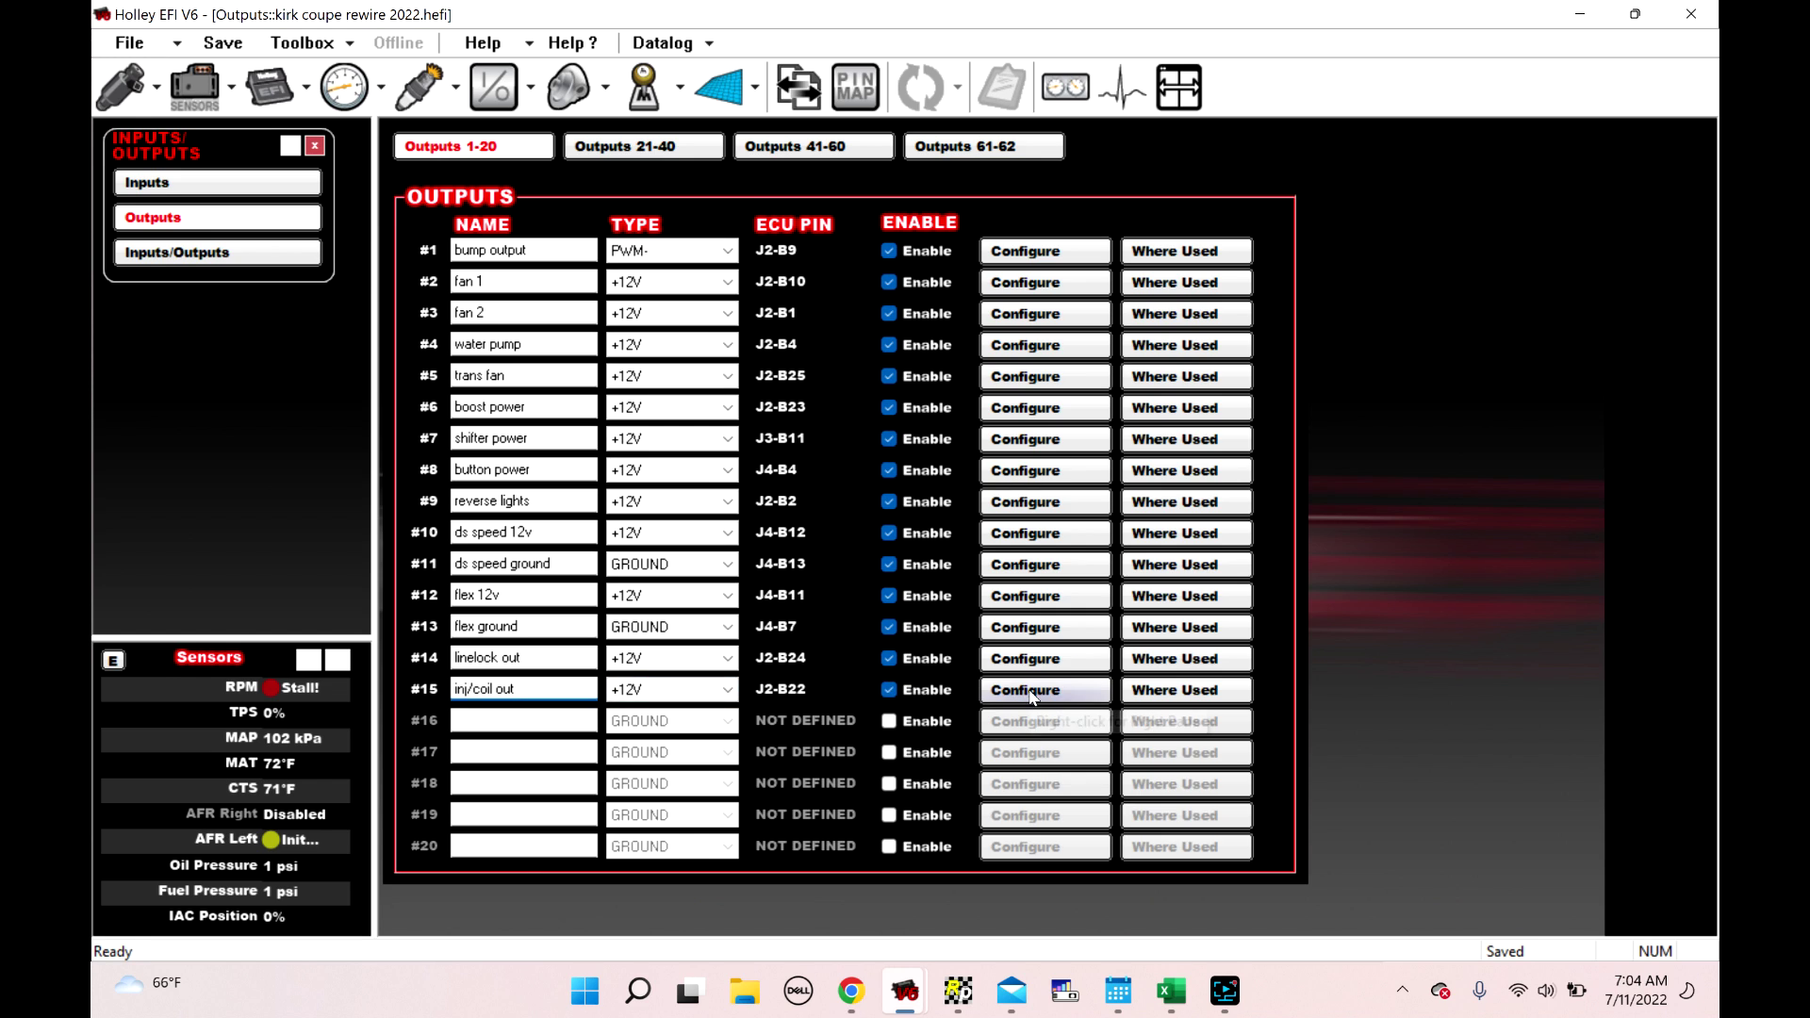
{"action": "left_click", "coordinate": [1001, 693]}
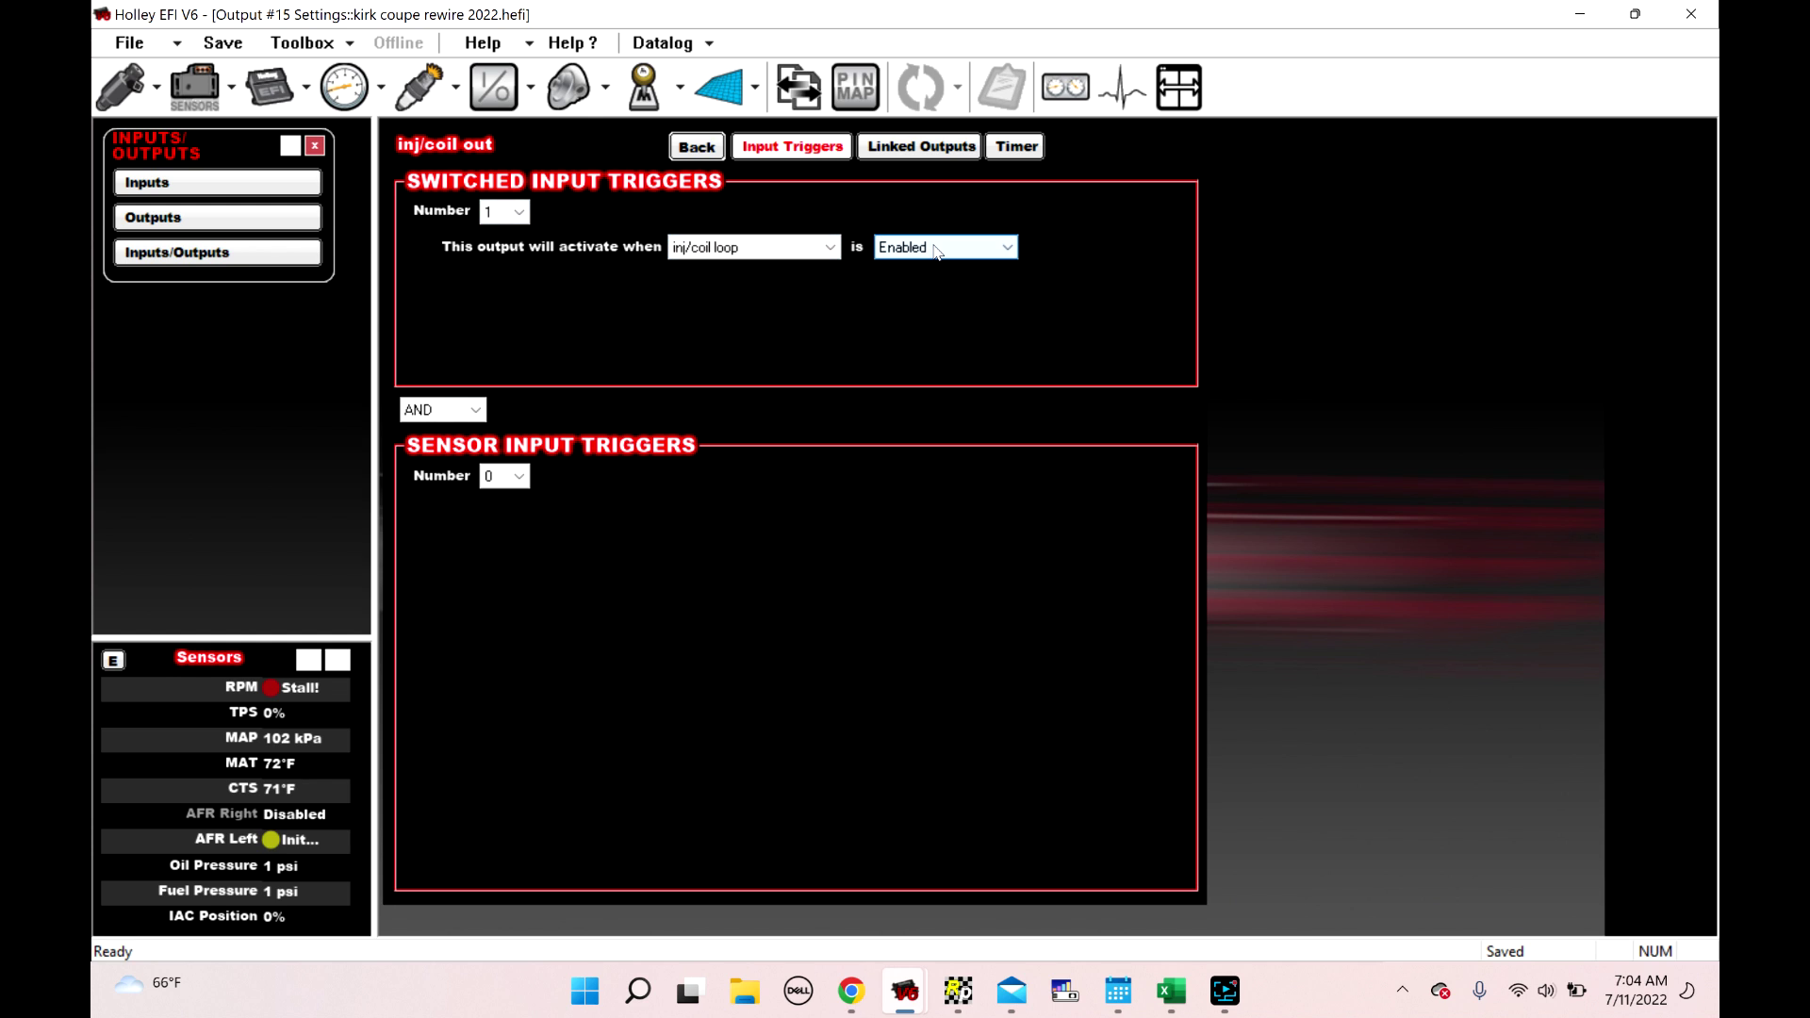
{"action": "left_click", "coordinate": [509, 476]}
{"action": "left_click", "coordinate": [500, 505]}
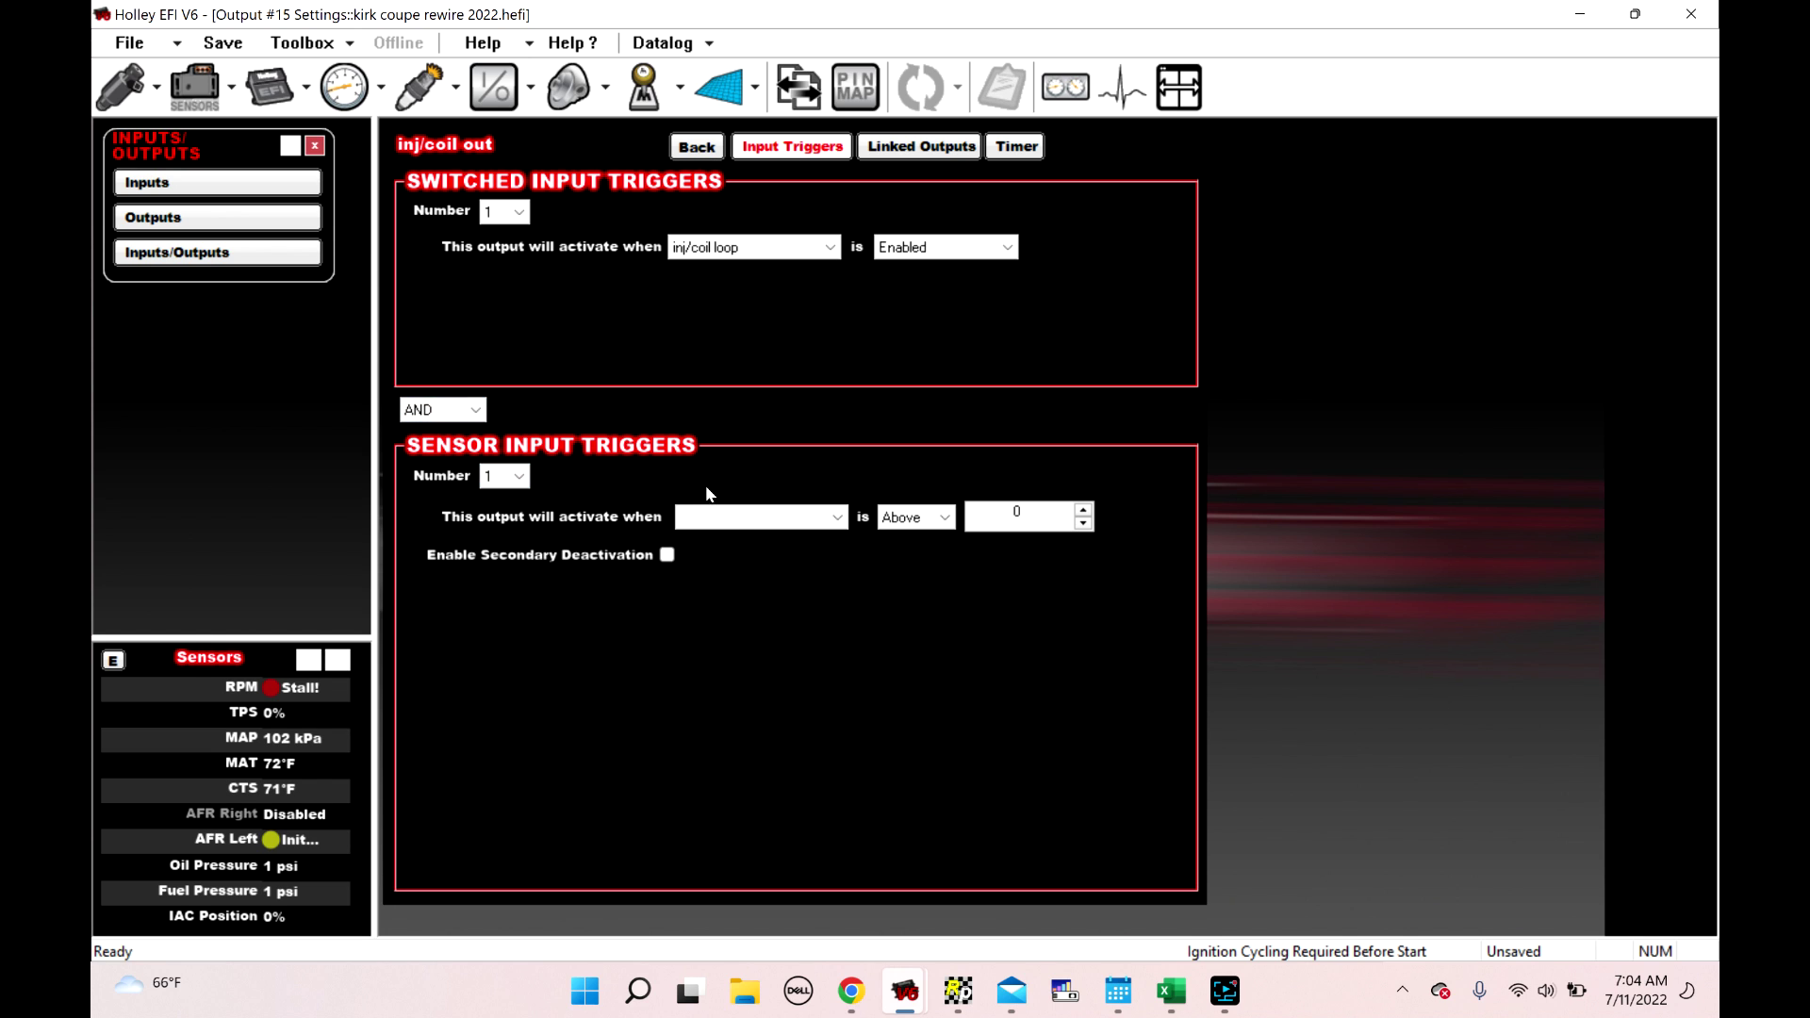
Set the first sensor trigger to activate the output when CTS is Below 220 °F
{"action": "left_click", "coordinate": [739, 525]}
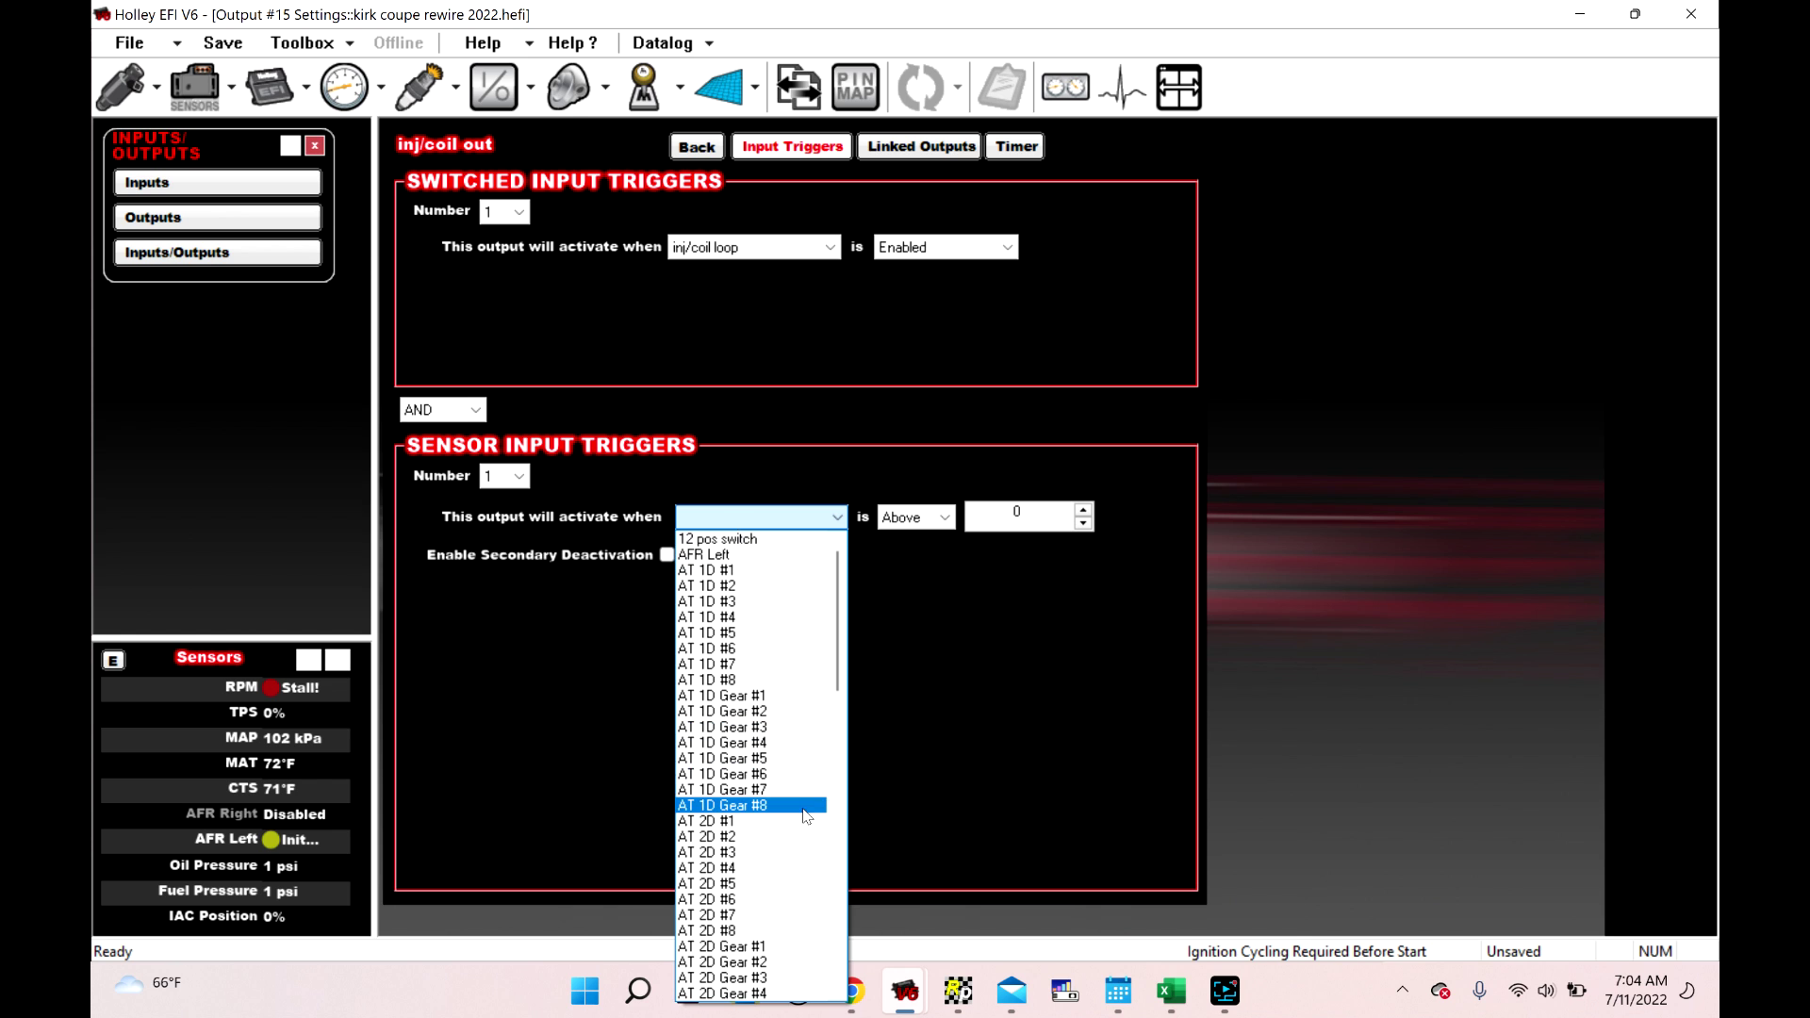
{"action": "scroll", "coordinate": [798, 766], "scroll_direction": "down", "scroll_amount": 2}
{"action": "scroll", "coordinate": [800, 771], "scroll_direction": "down", "scroll_amount": 12}
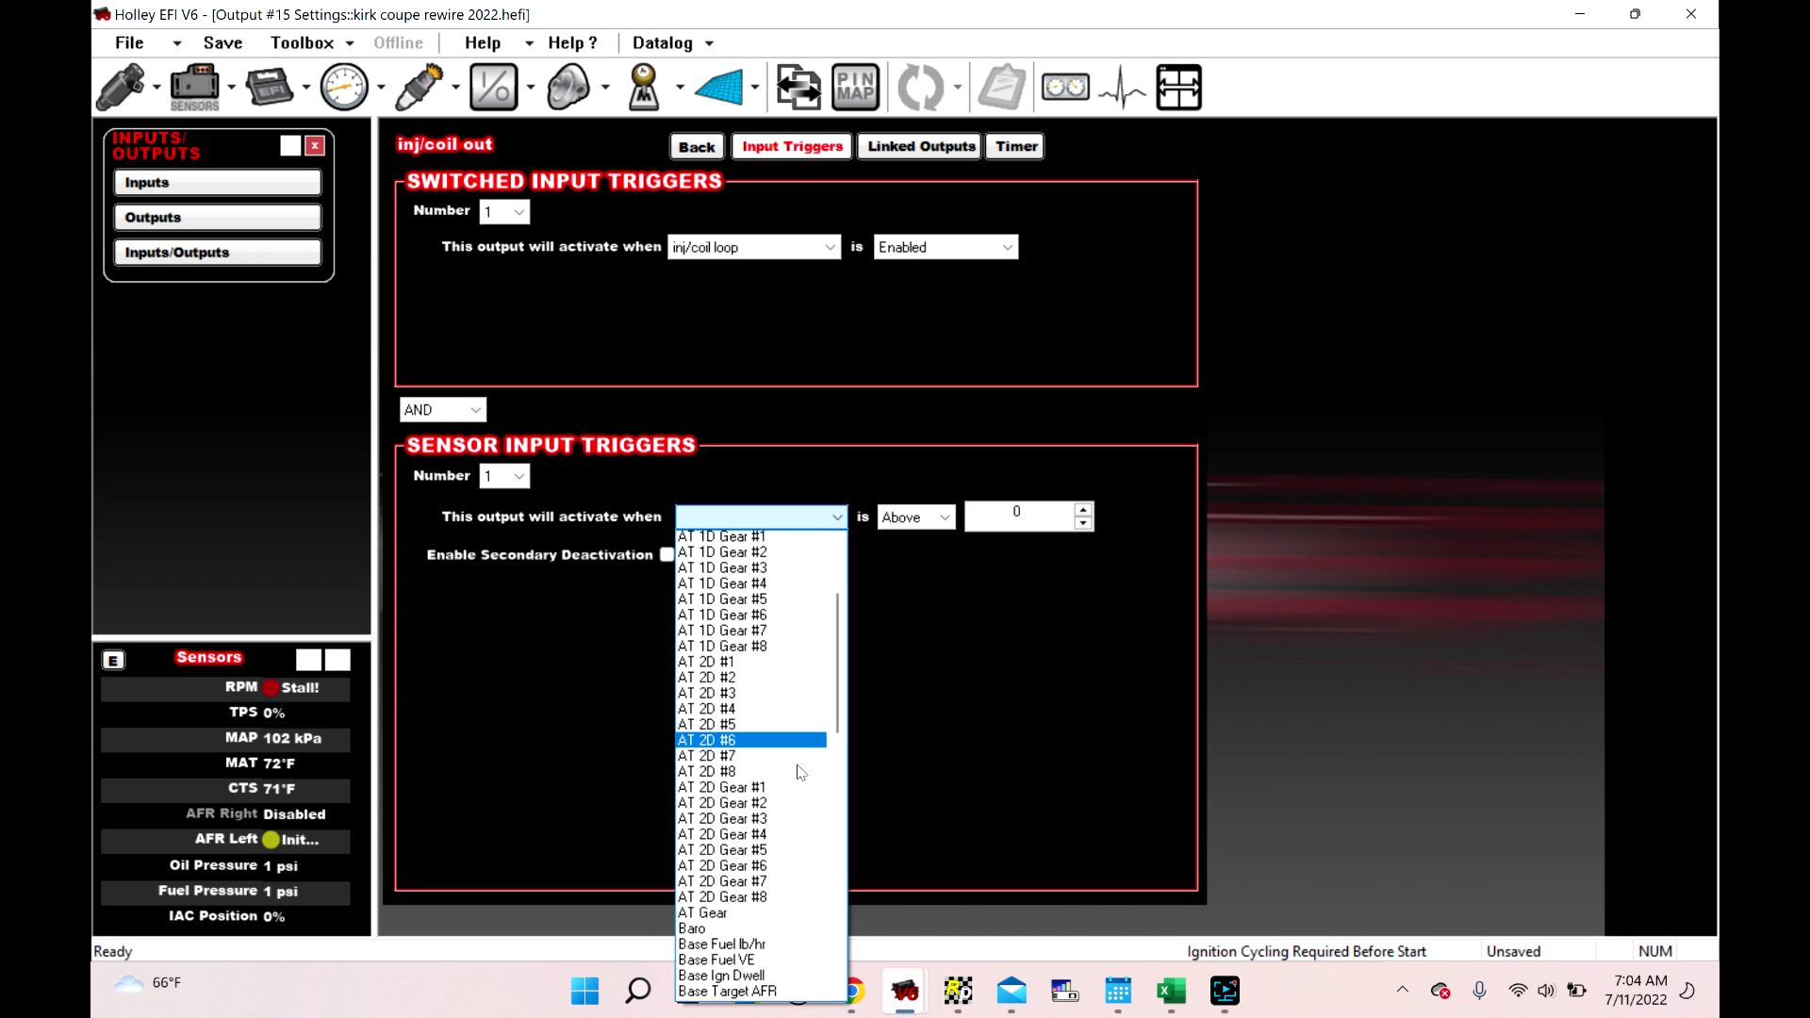
{"action": "scroll", "coordinate": [800, 771], "scroll_direction": "up", "scroll_amount": 1}
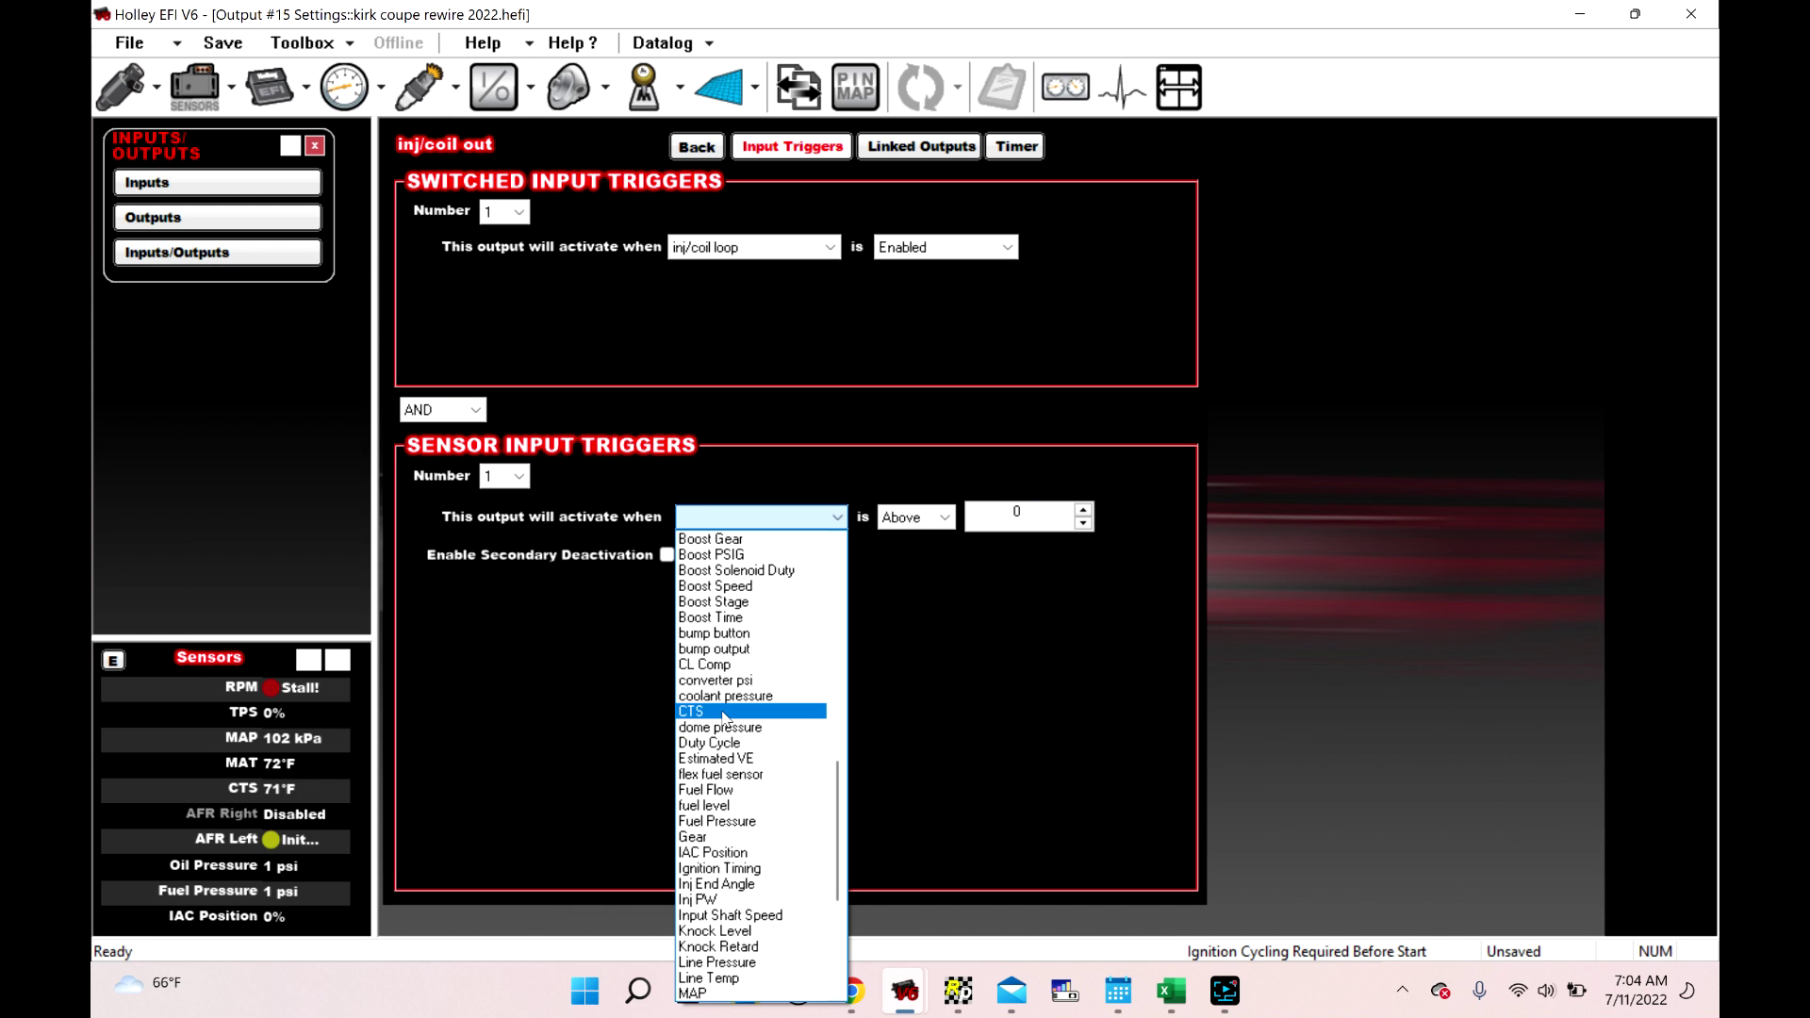
{"action": "left_click", "coordinate": [724, 713]}
{"action": "left_click", "coordinate": [928, 519]}
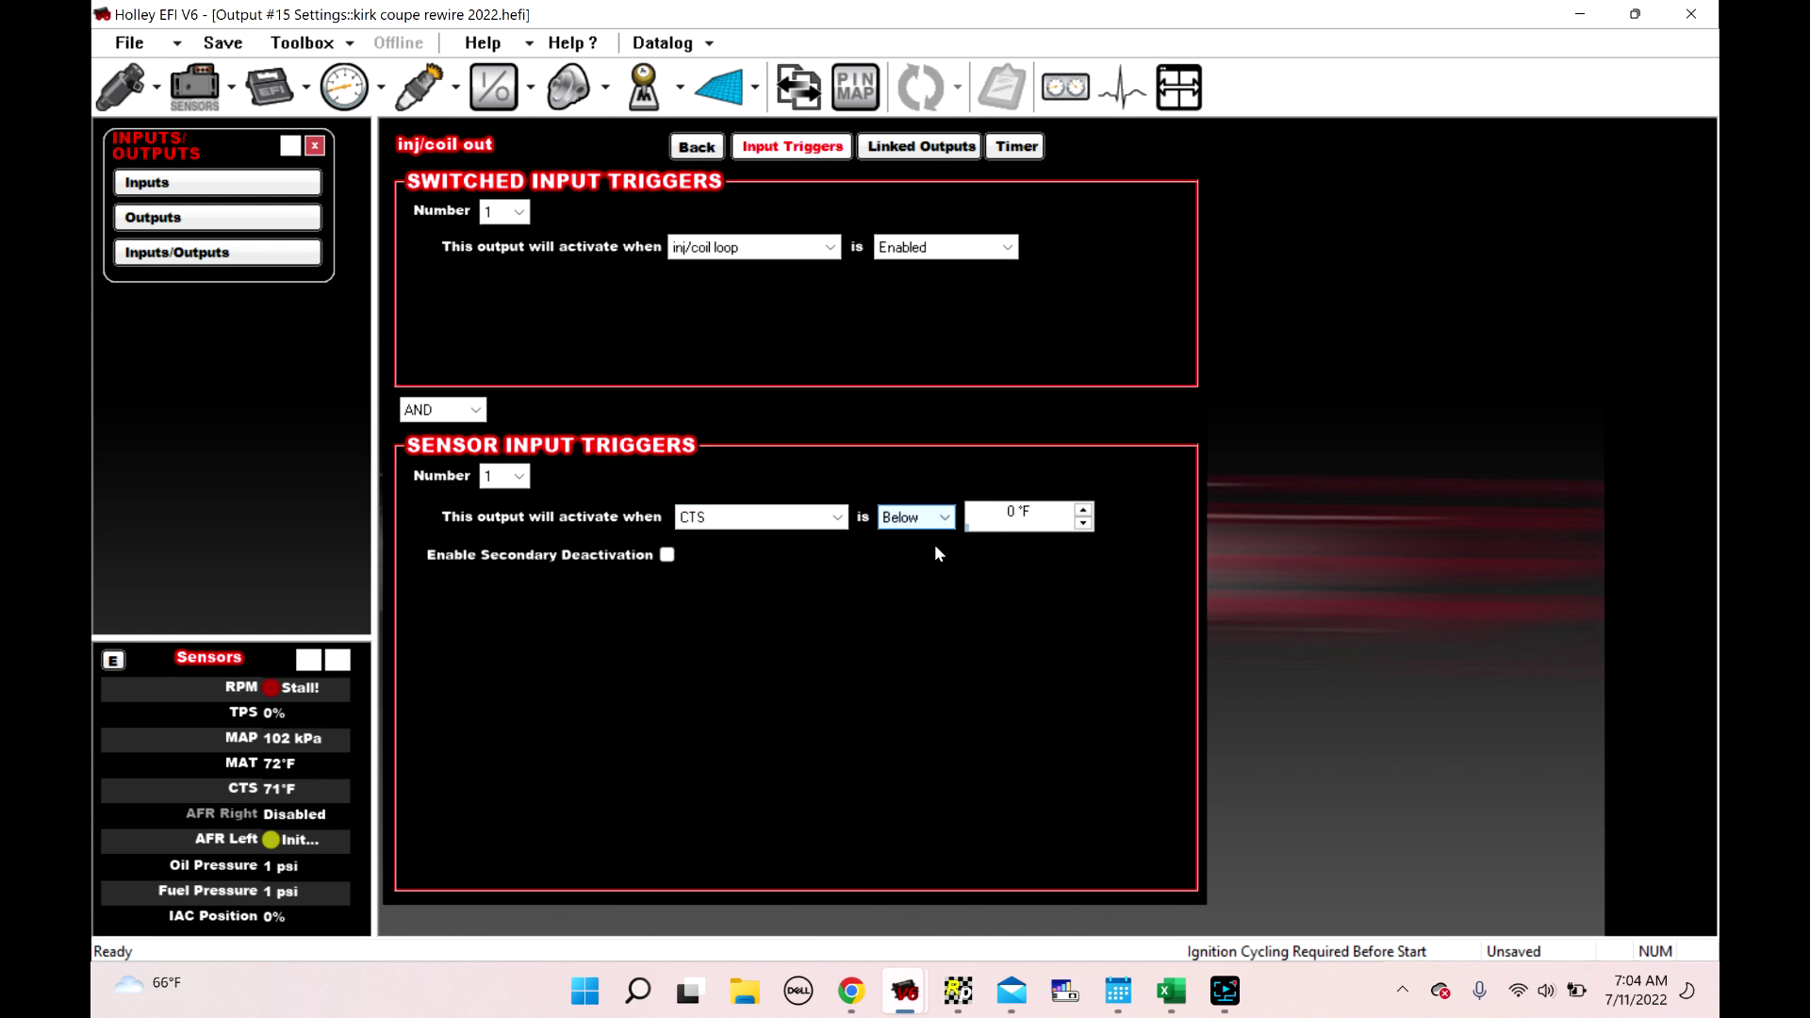
{"action": "left_click", "coordinate": [1018, 518]}
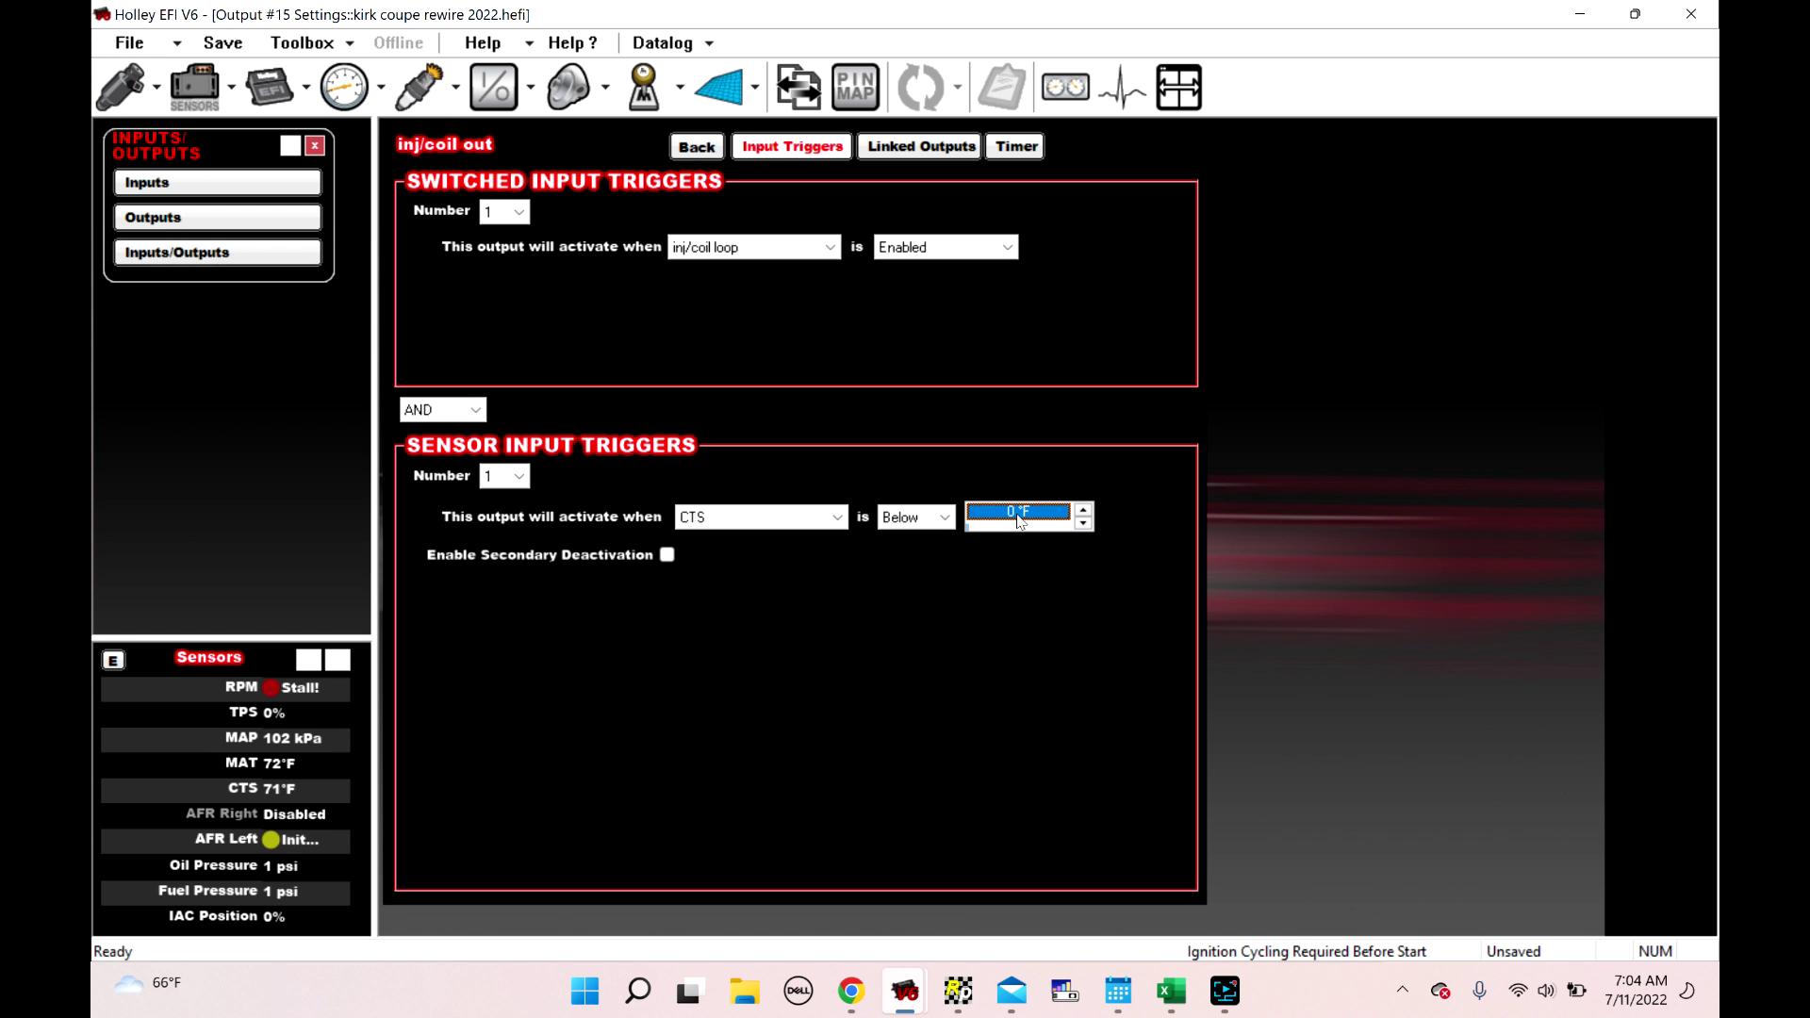
{"action": "type", "text": "220"}
{"action": "key", "text": "Return"}
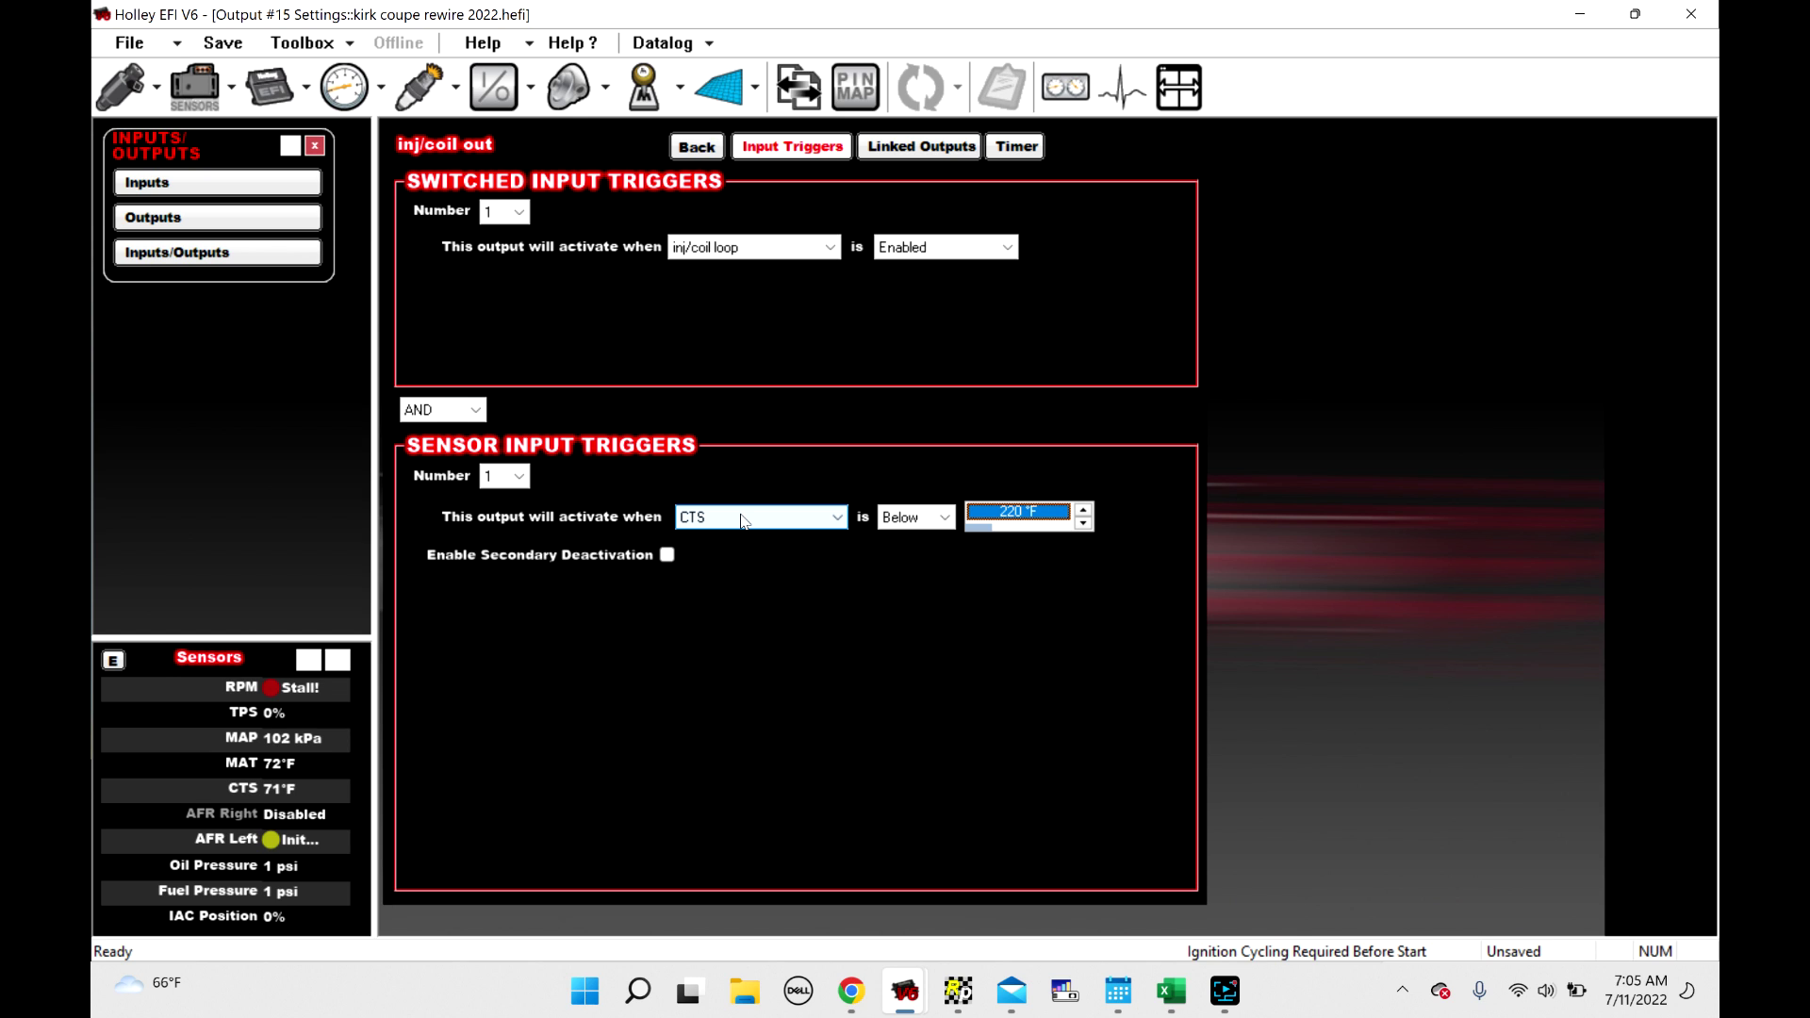
Increase the sensor input triggers to 2 and require All of them to activate the output
{"action": "left_click", "coordinate": [509, 476]}
{"action": "left_click", "coordinate": [491, 530]}
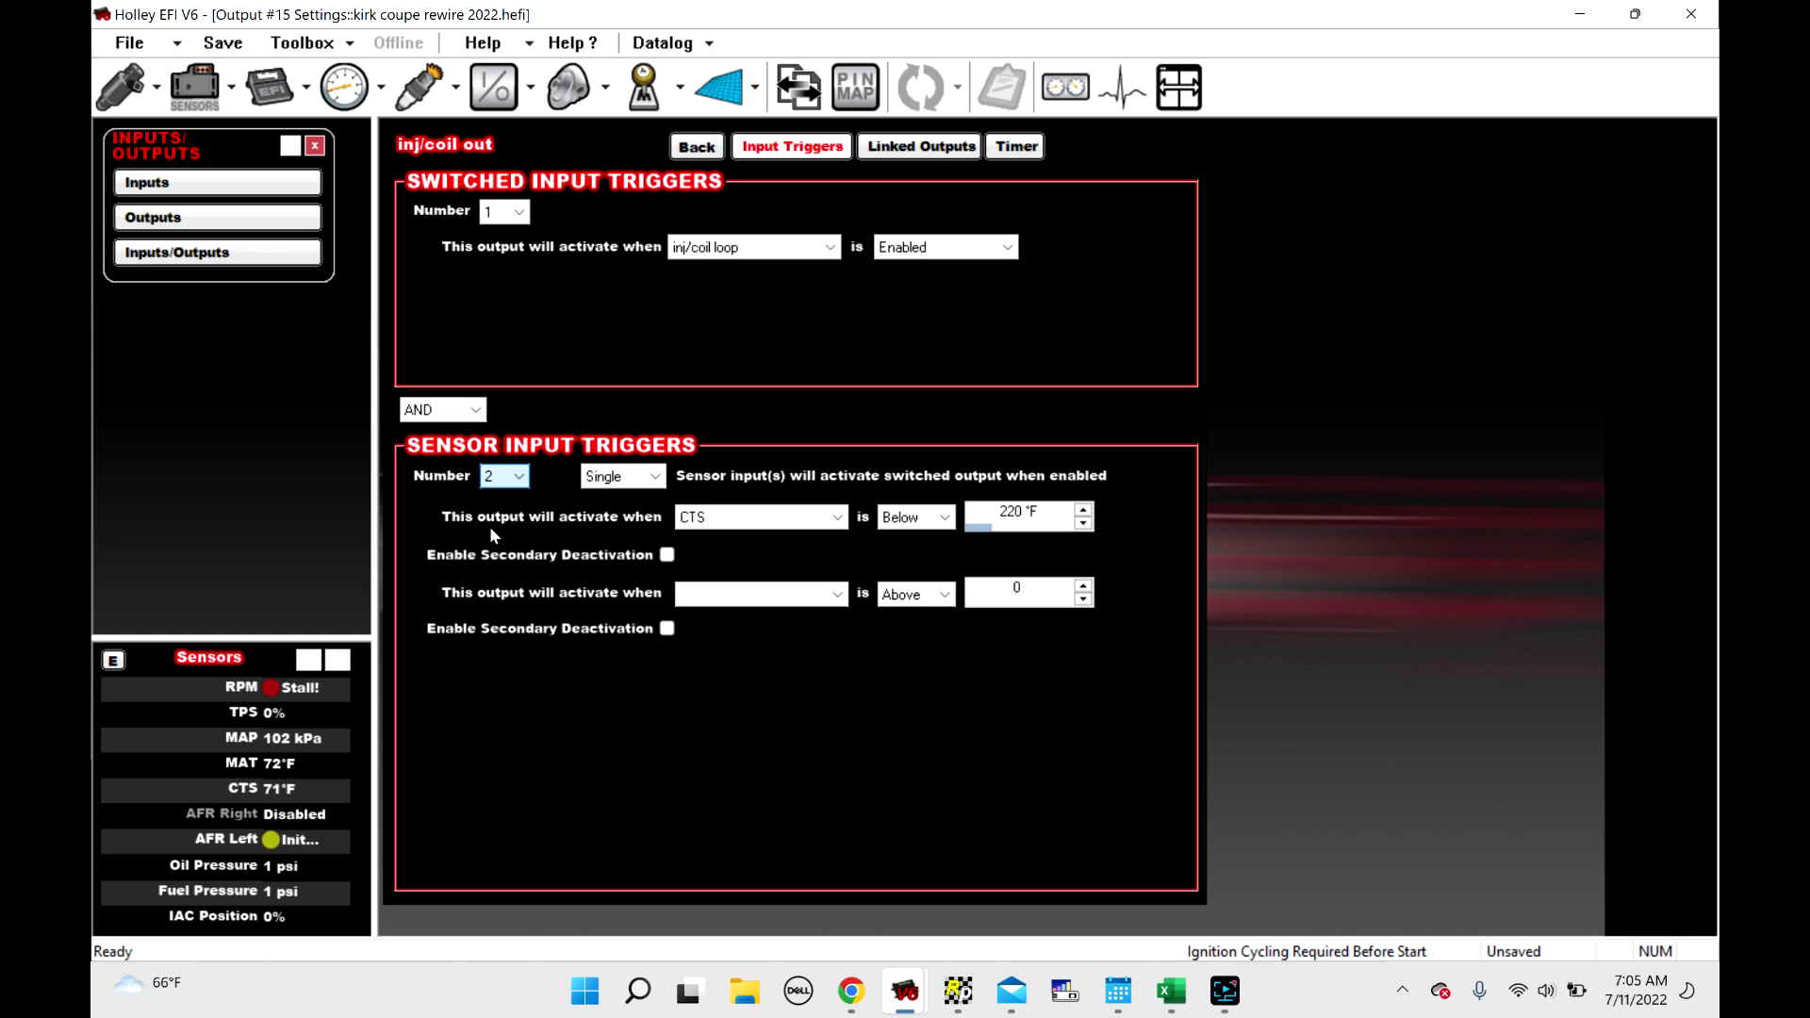
{"action": "left_click", "coordinate": [622, 476]}
{"action": "left_click", "coordinate": [612, 507]}
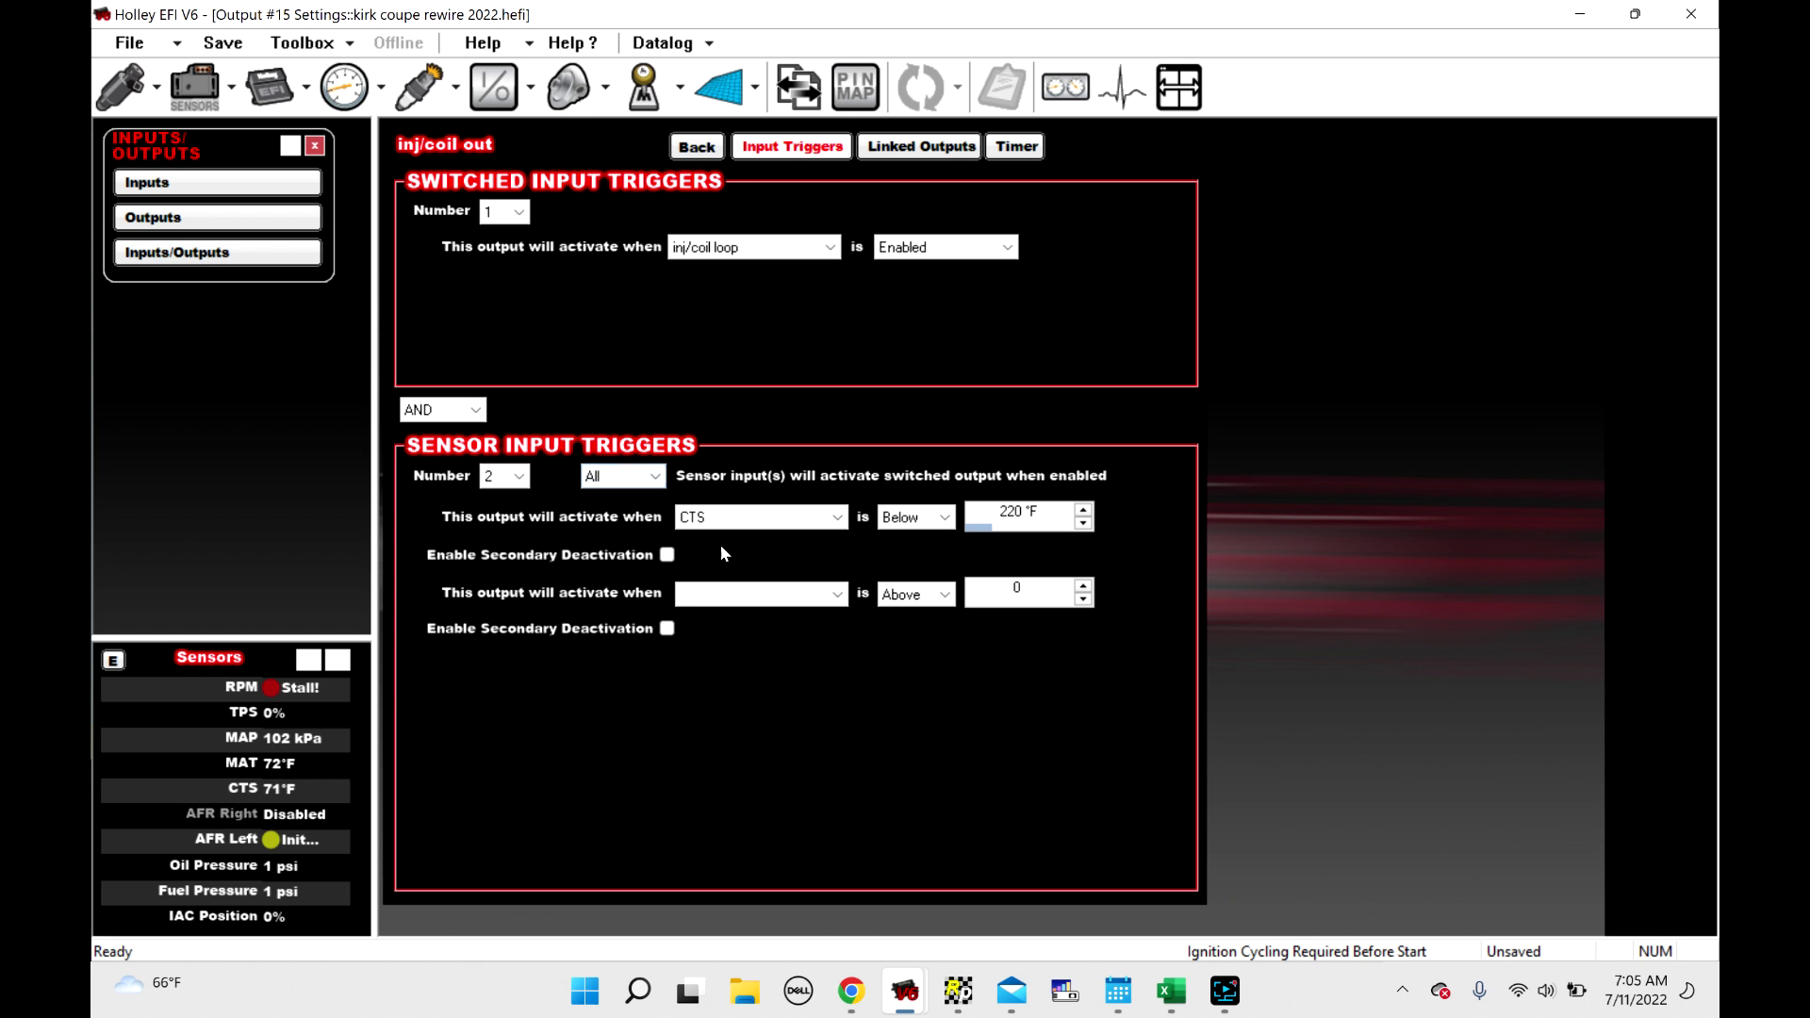
Set the second sensor trigger to activate the output when RPM is Below 10000 RPM
{"action": "left_click", "coordinate": [759, 595]}
{"action": "scroll", "coordinate": [764, 379], "scroll_direction": "down", "scroll_amount": 3}
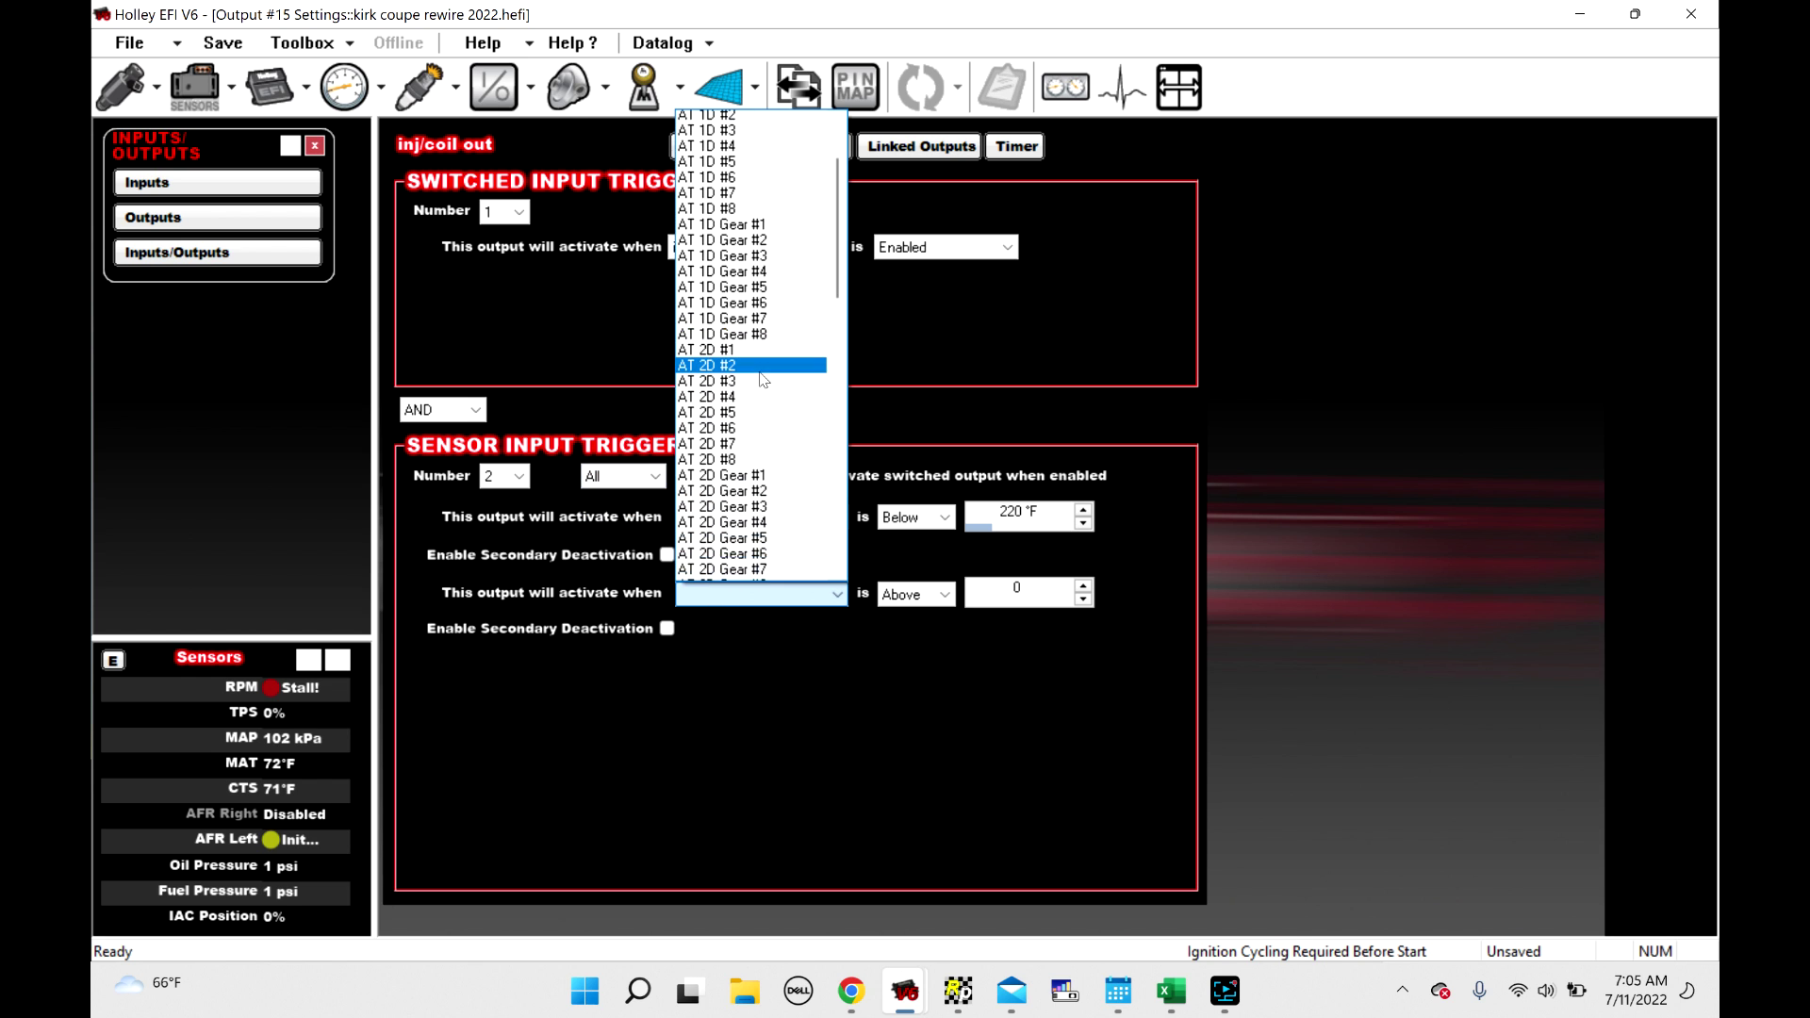
{"action": "scroll", "coordinate": [766, 381], "scroll_direction": "down", "scroll_amount": 7}
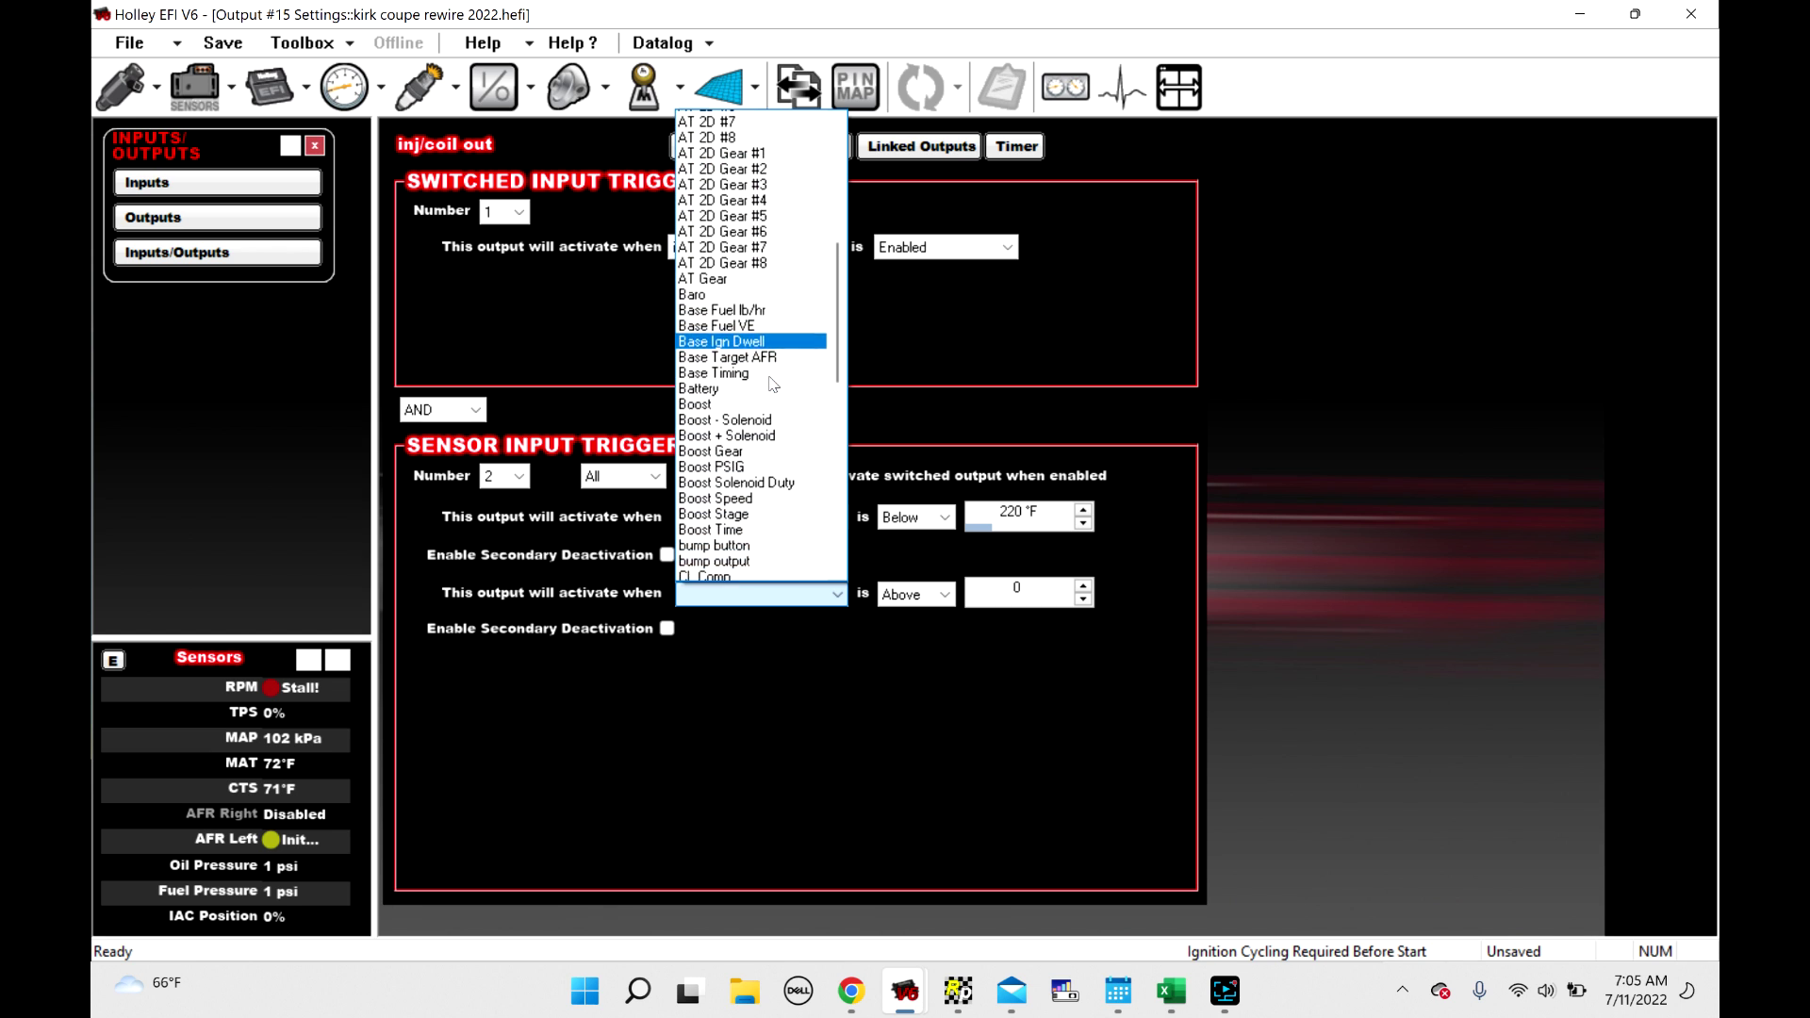
{"action": "scroll", "coordinate": [773, 382], "scroll_direction": "down", "scroll_amount": 12}
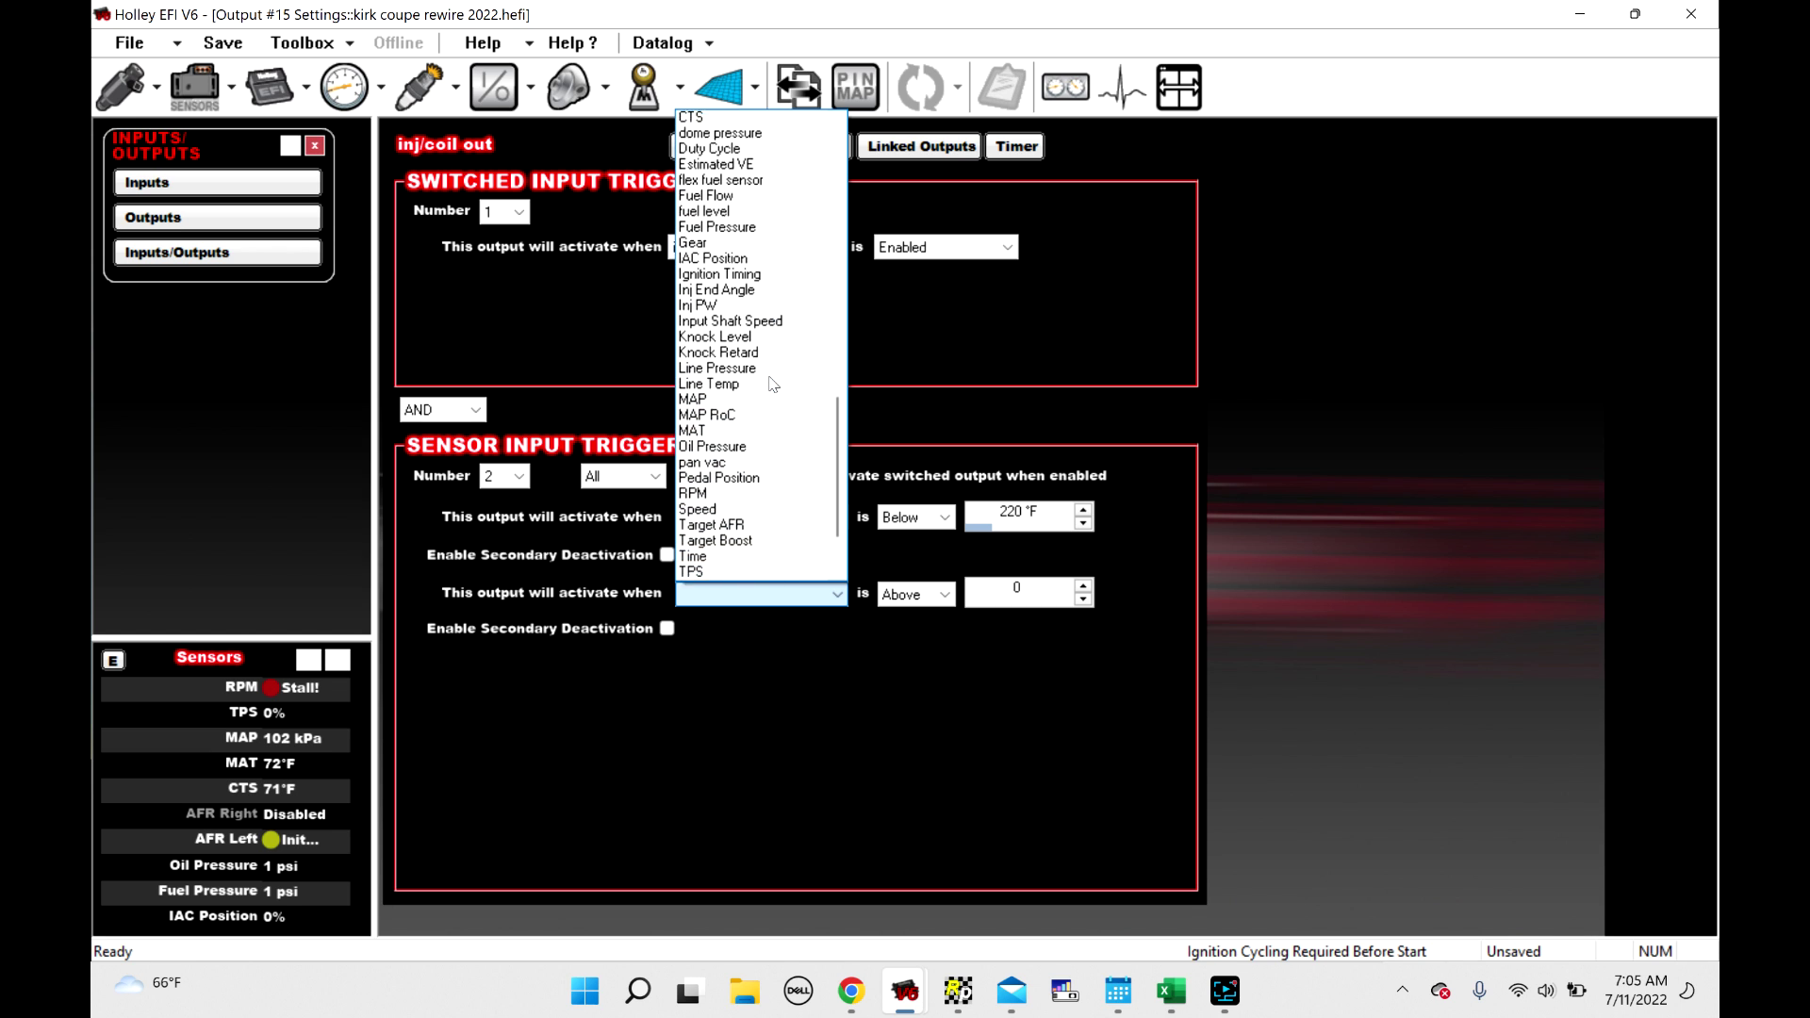
{"action": "scroll", "coordinate": [769, 383], "scroll_direction": "down", "scroll_amount": 2}
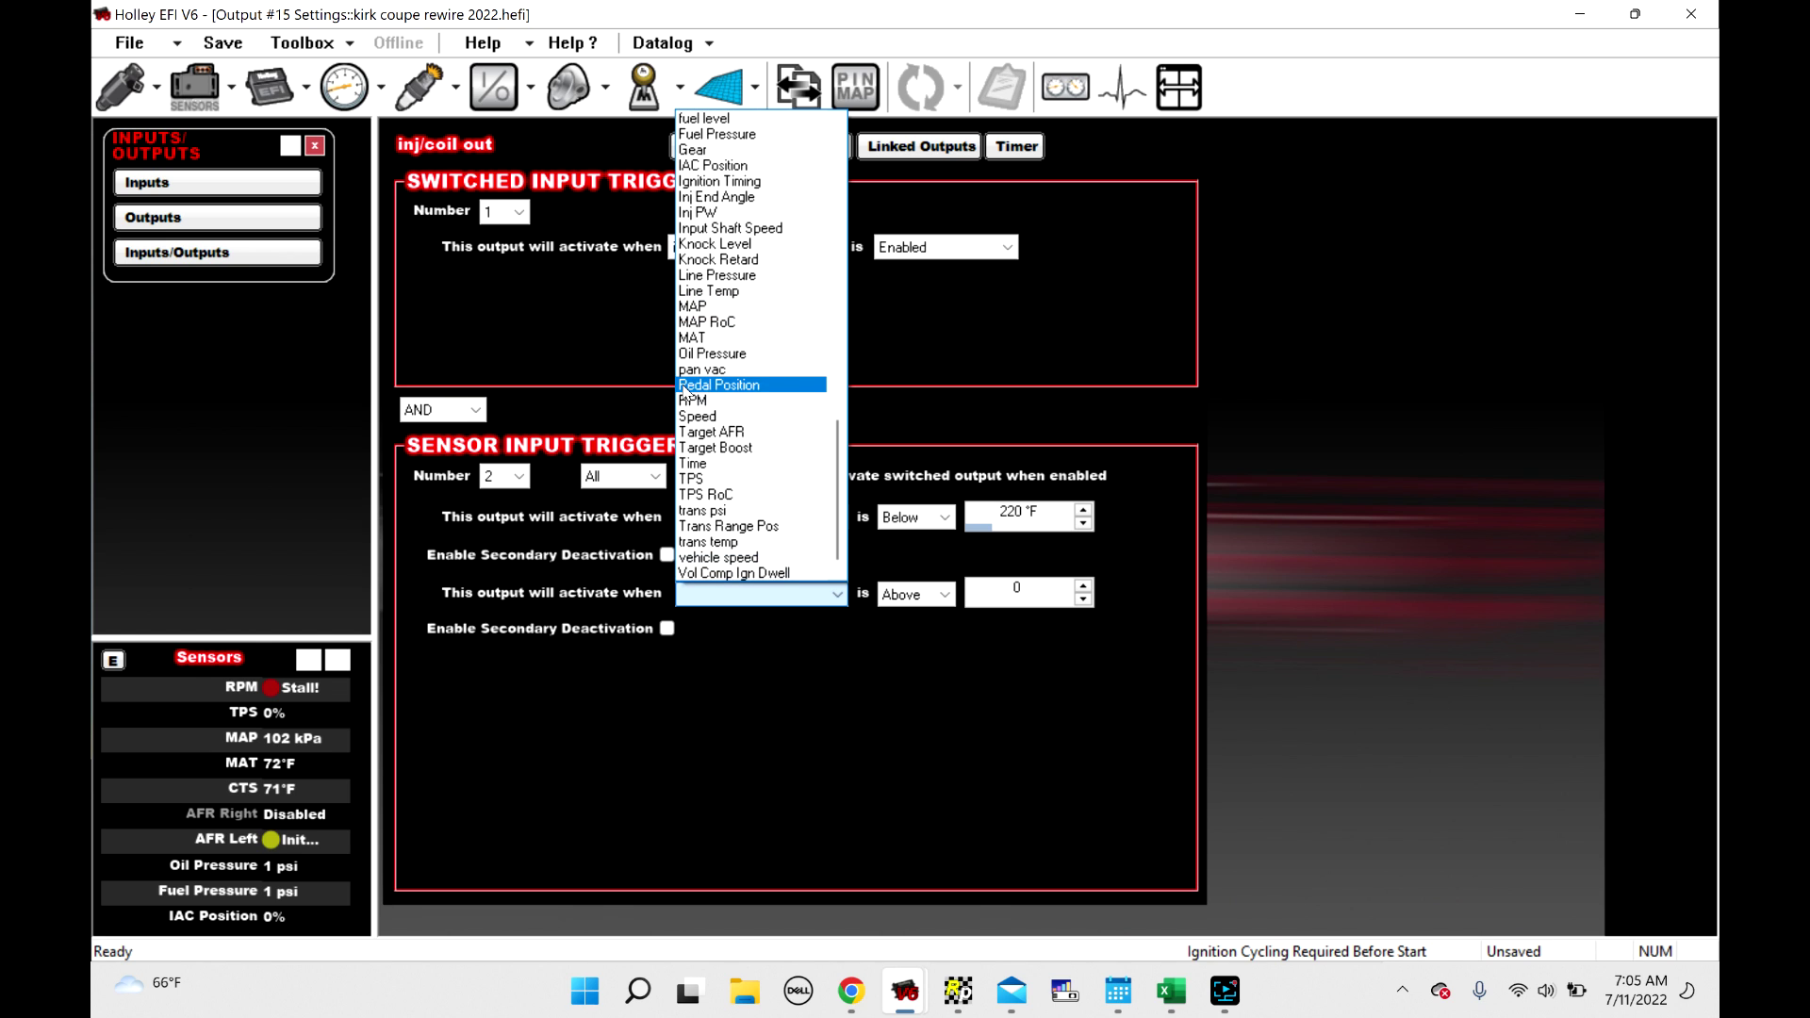
{"action": "left_click", "coordinate": [694, 400]}
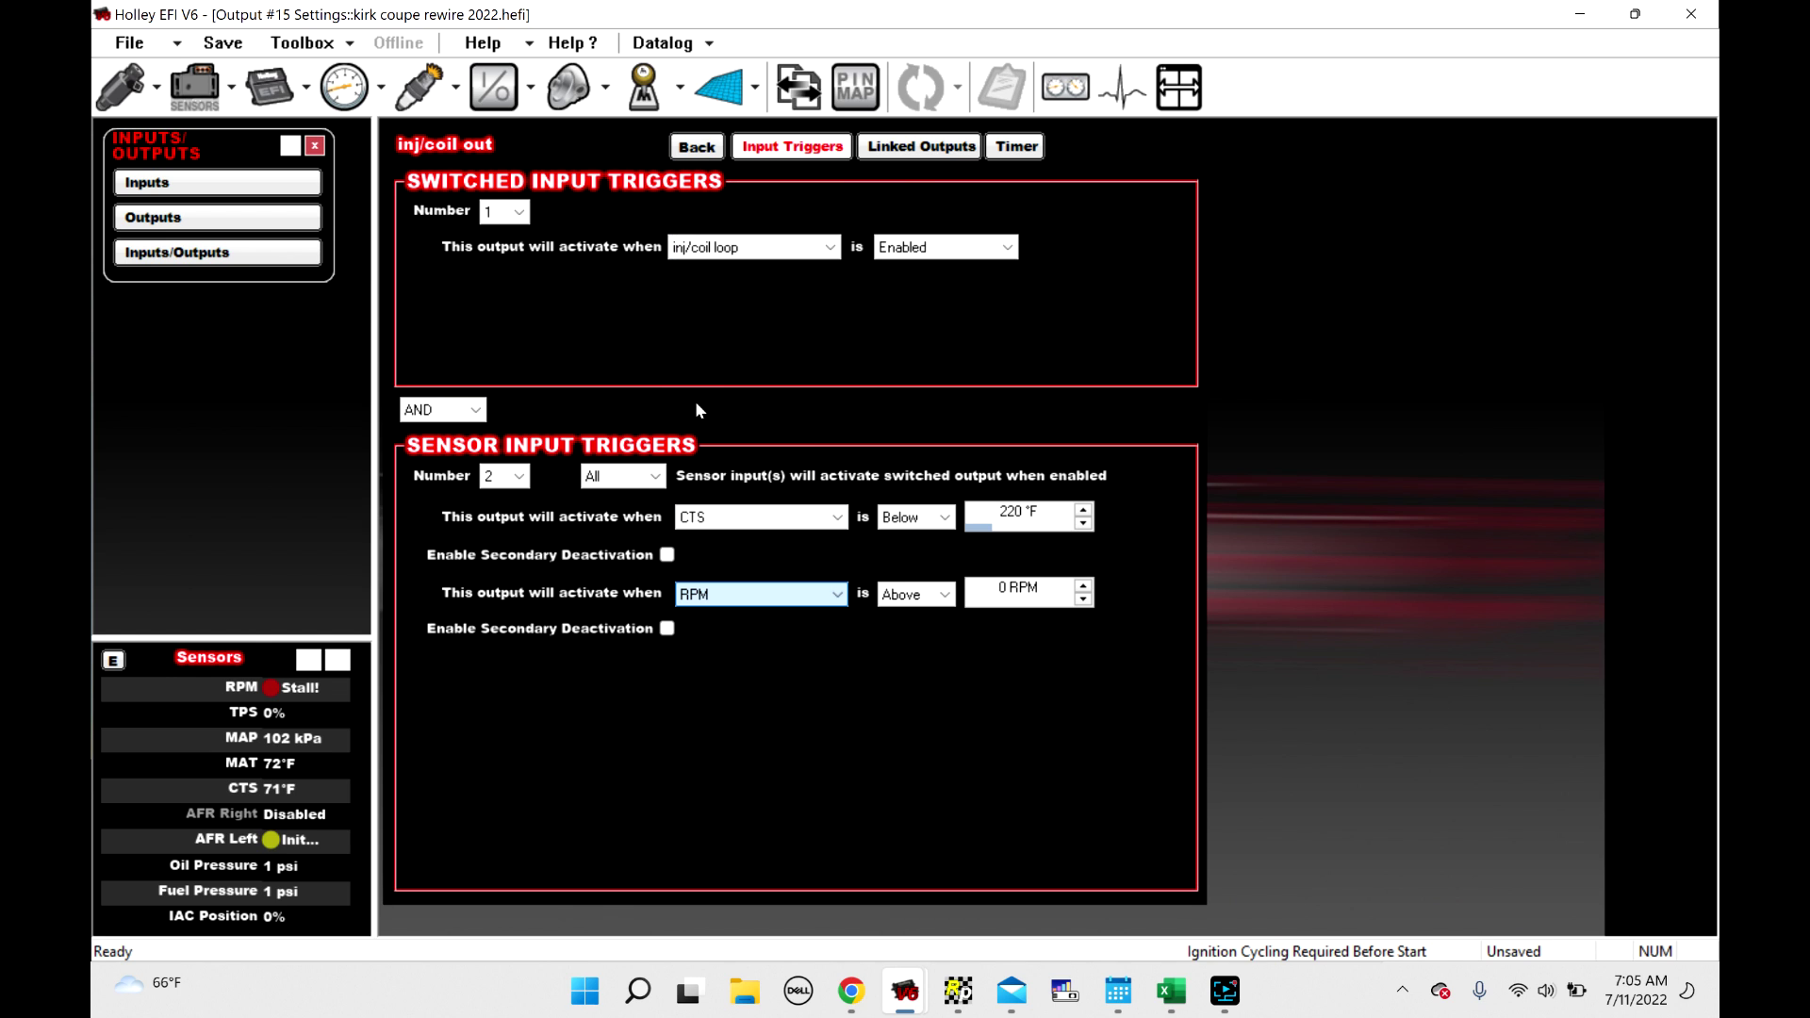
{"action": "left_click", "coordinate": [931, 602]}
{"action": "left_click", "coordinate": [919, 630]}
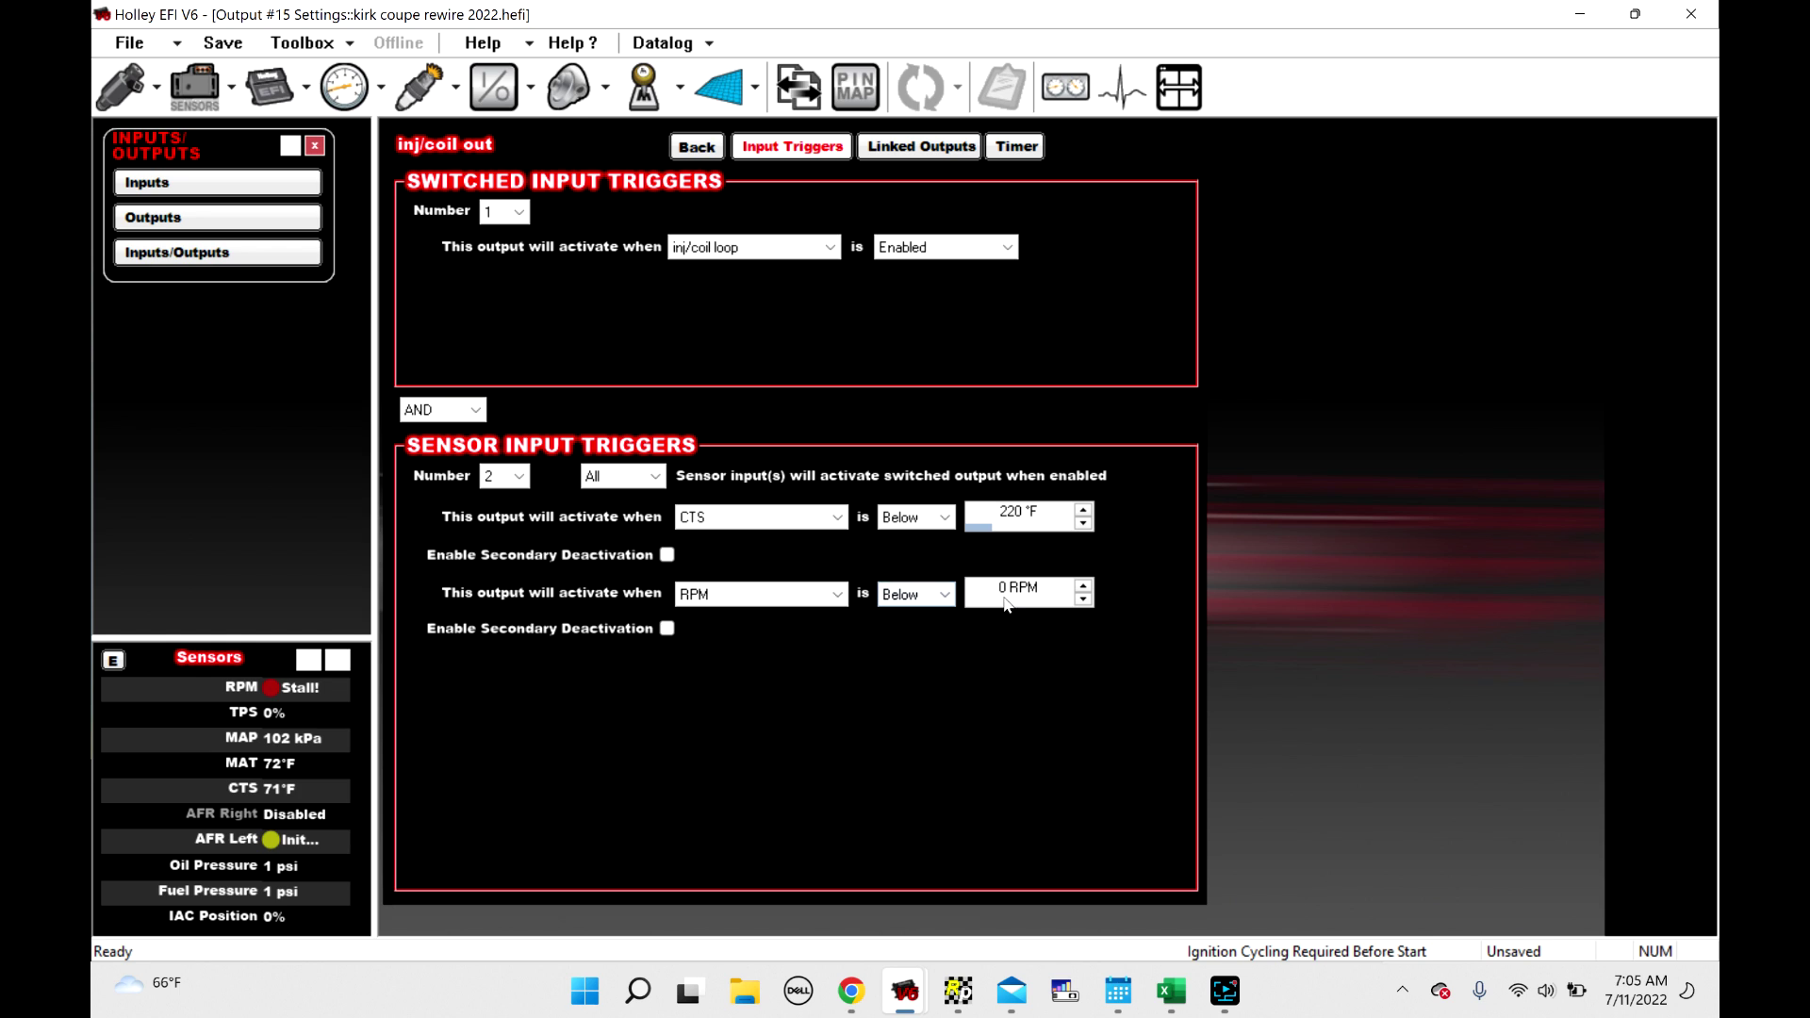
{"action": "left_click", "coordinate": [1017, 591]}
{"action": "type", "text": "10000"}
Increase the sensor input triggers to 3 and assign Oil Pressure as the third trigger's sensor
{"action": "left_click", "coordinate": [501, 476]}
{"action": "left_click", "coordinate": [500, 547]}
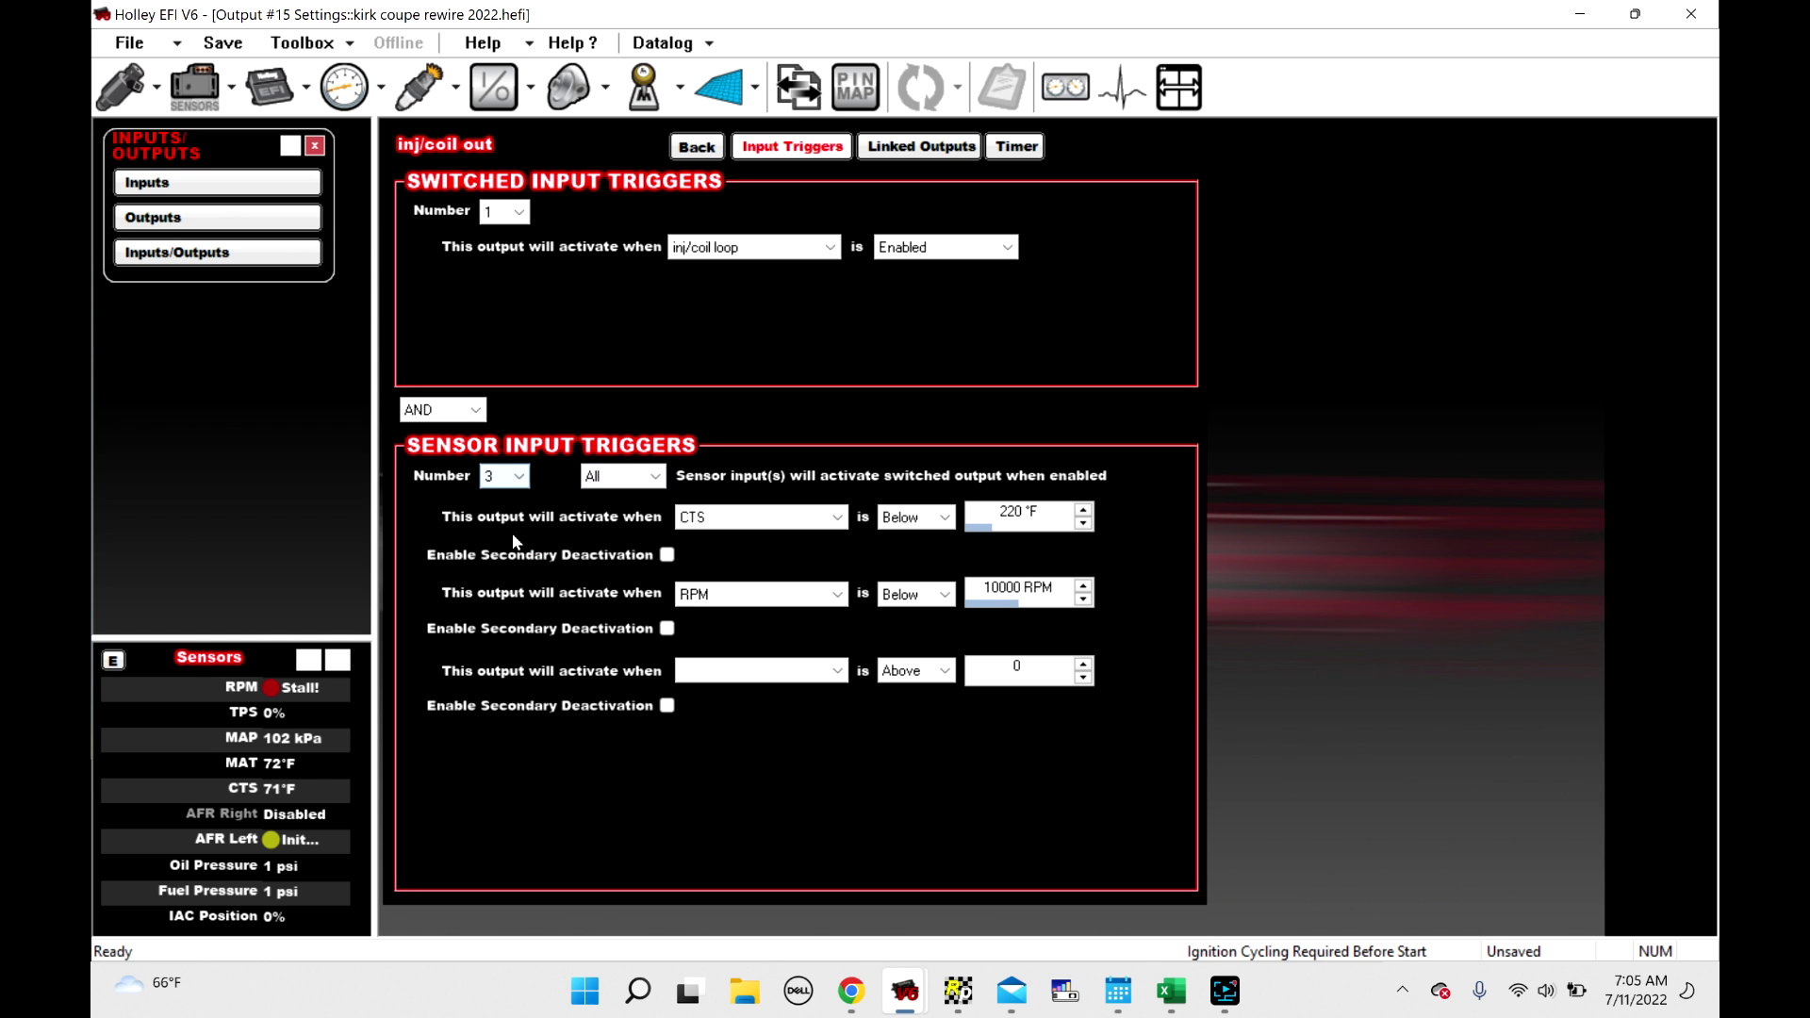
{"action": "left_click", "coordinate": [790, 671]}
{"action": "scroll", "coordinate": [735, 476], "scroll_direction": "down", "scroll_amount": 15}
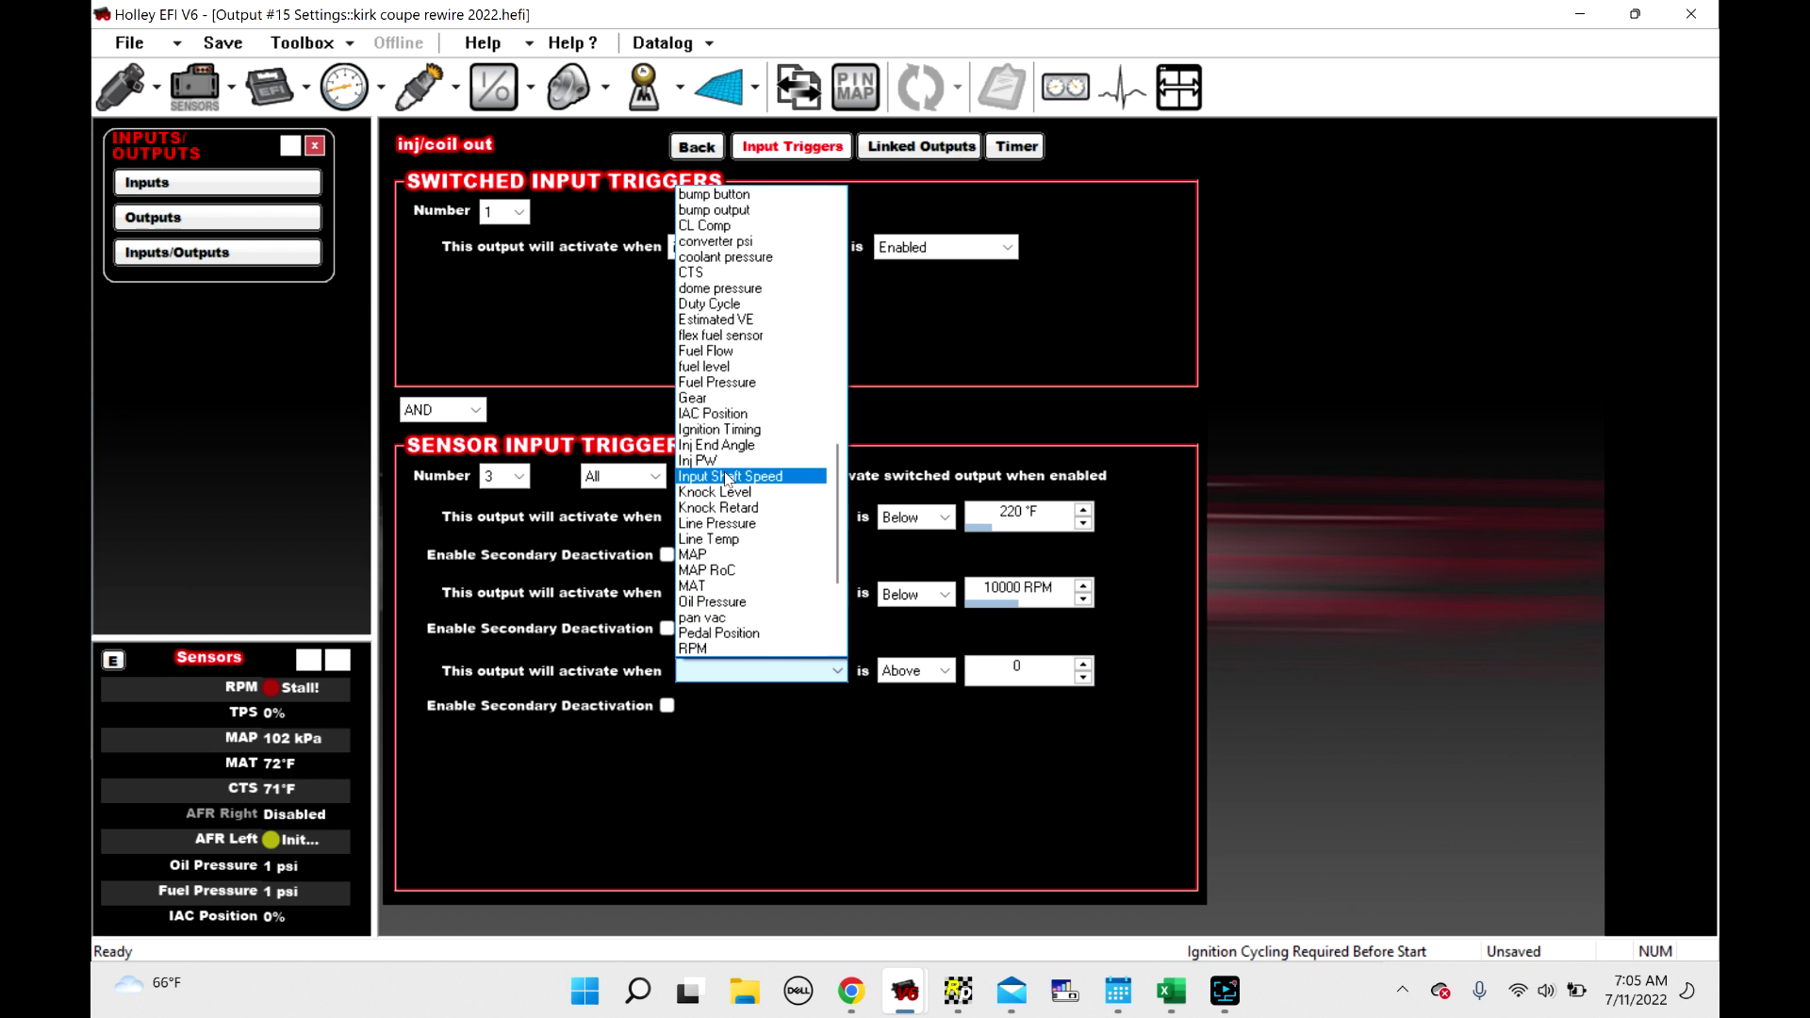
{"action": "scroll", "coordinate": [726, 509], "scroll_direction": "down", "scroll_amount": 2}
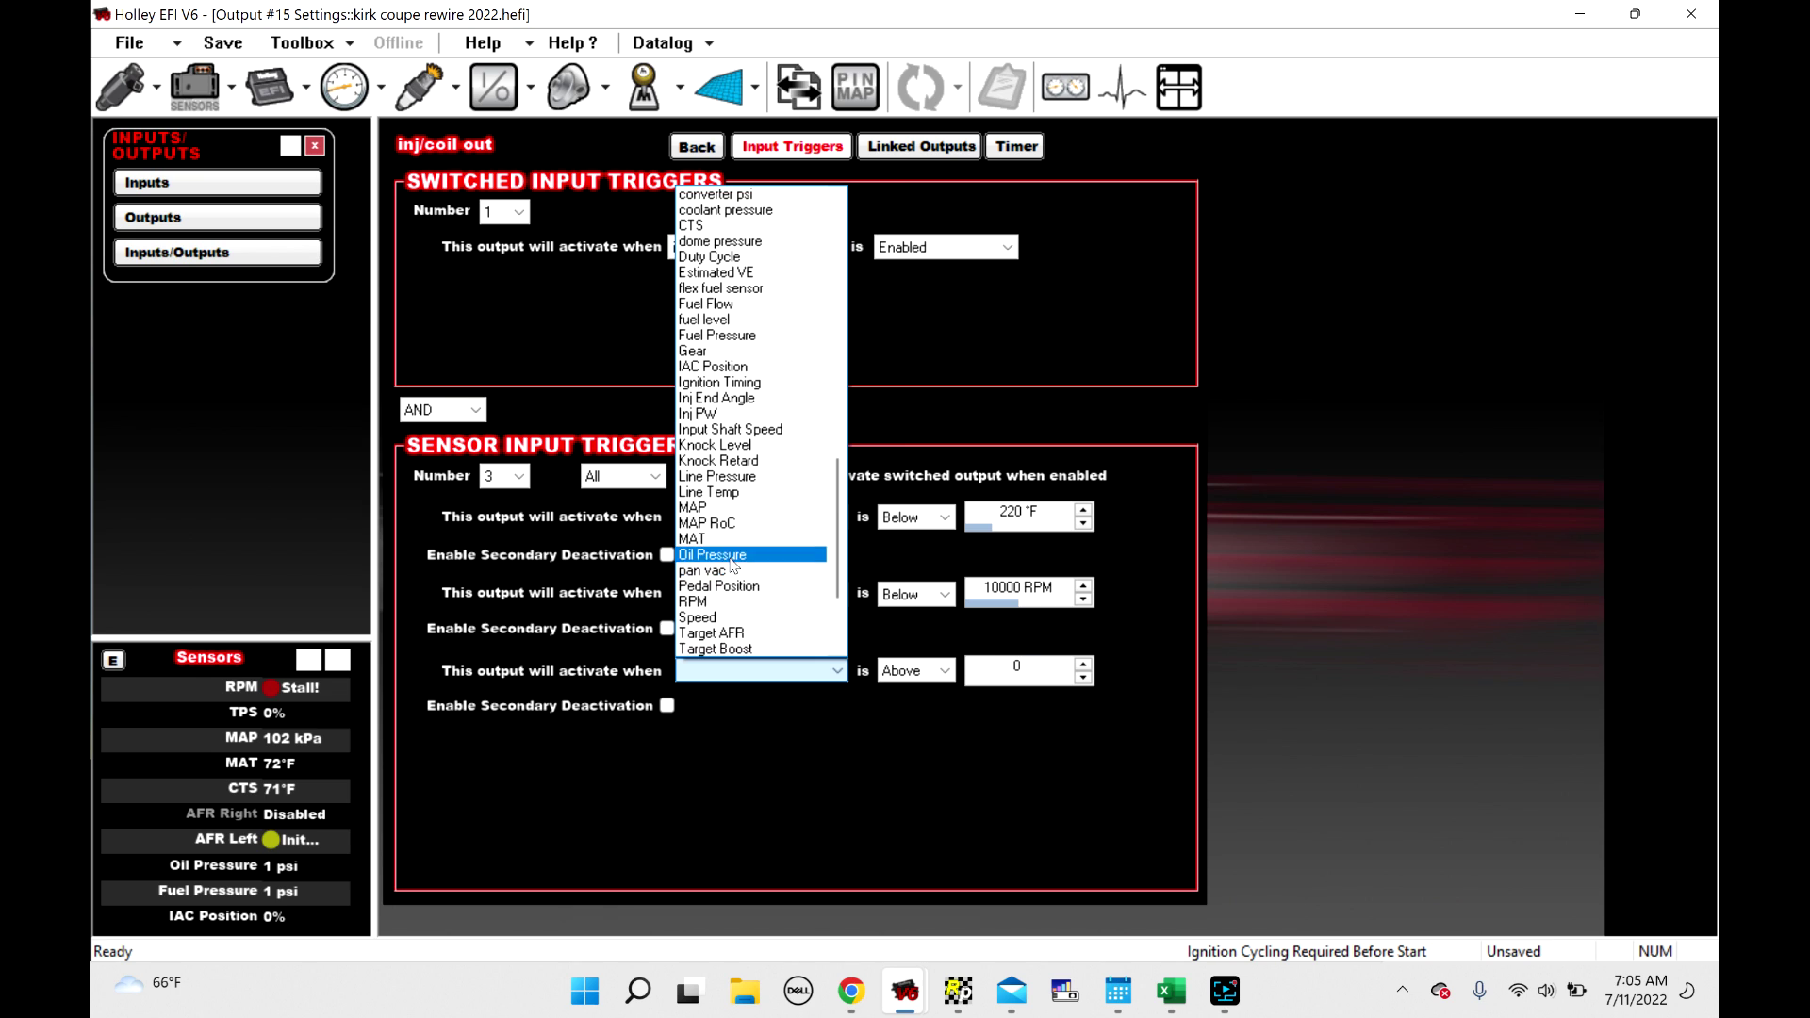
{"action": "left_click", "coordinate": [725, 556]}
Set the Oil Pressure trigger's condition to Above 15 psi
{"action": "left_click", "coordinate": [907, 670]}
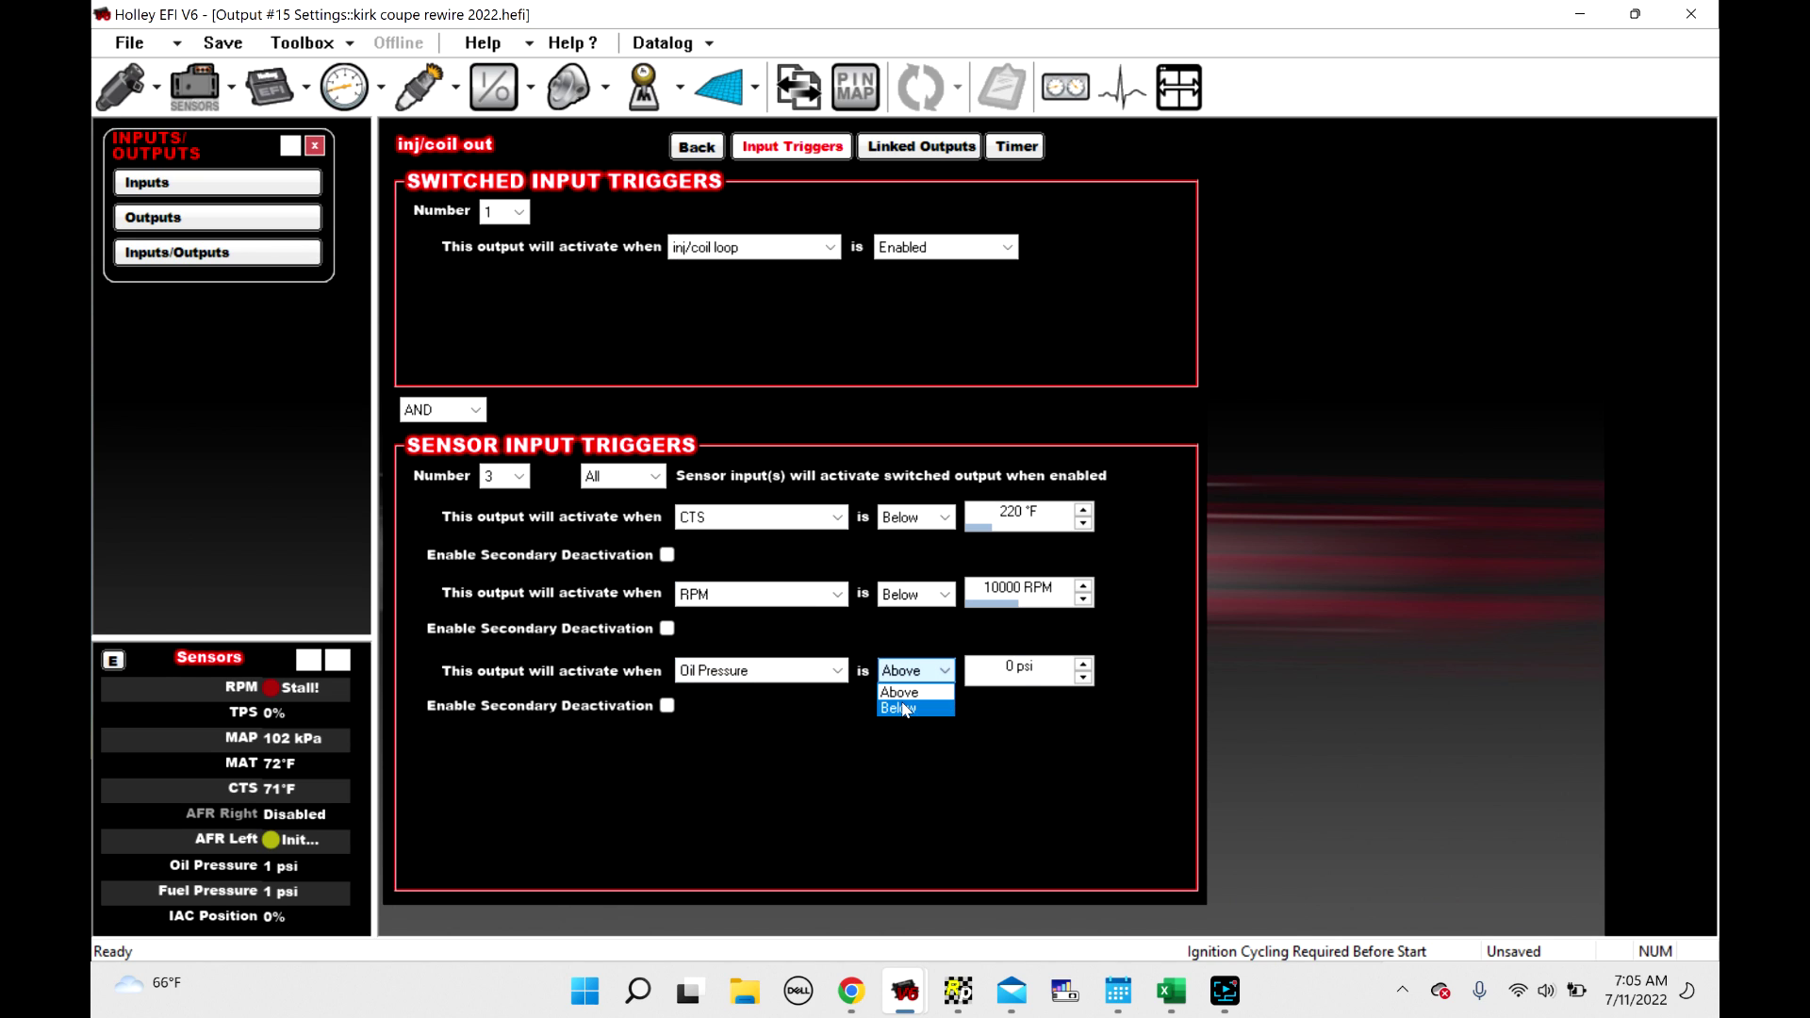
{"action": "left_click", "coordinate": [906, 709]}
{"action": "left_click", "coordinate": [1022, 669]}
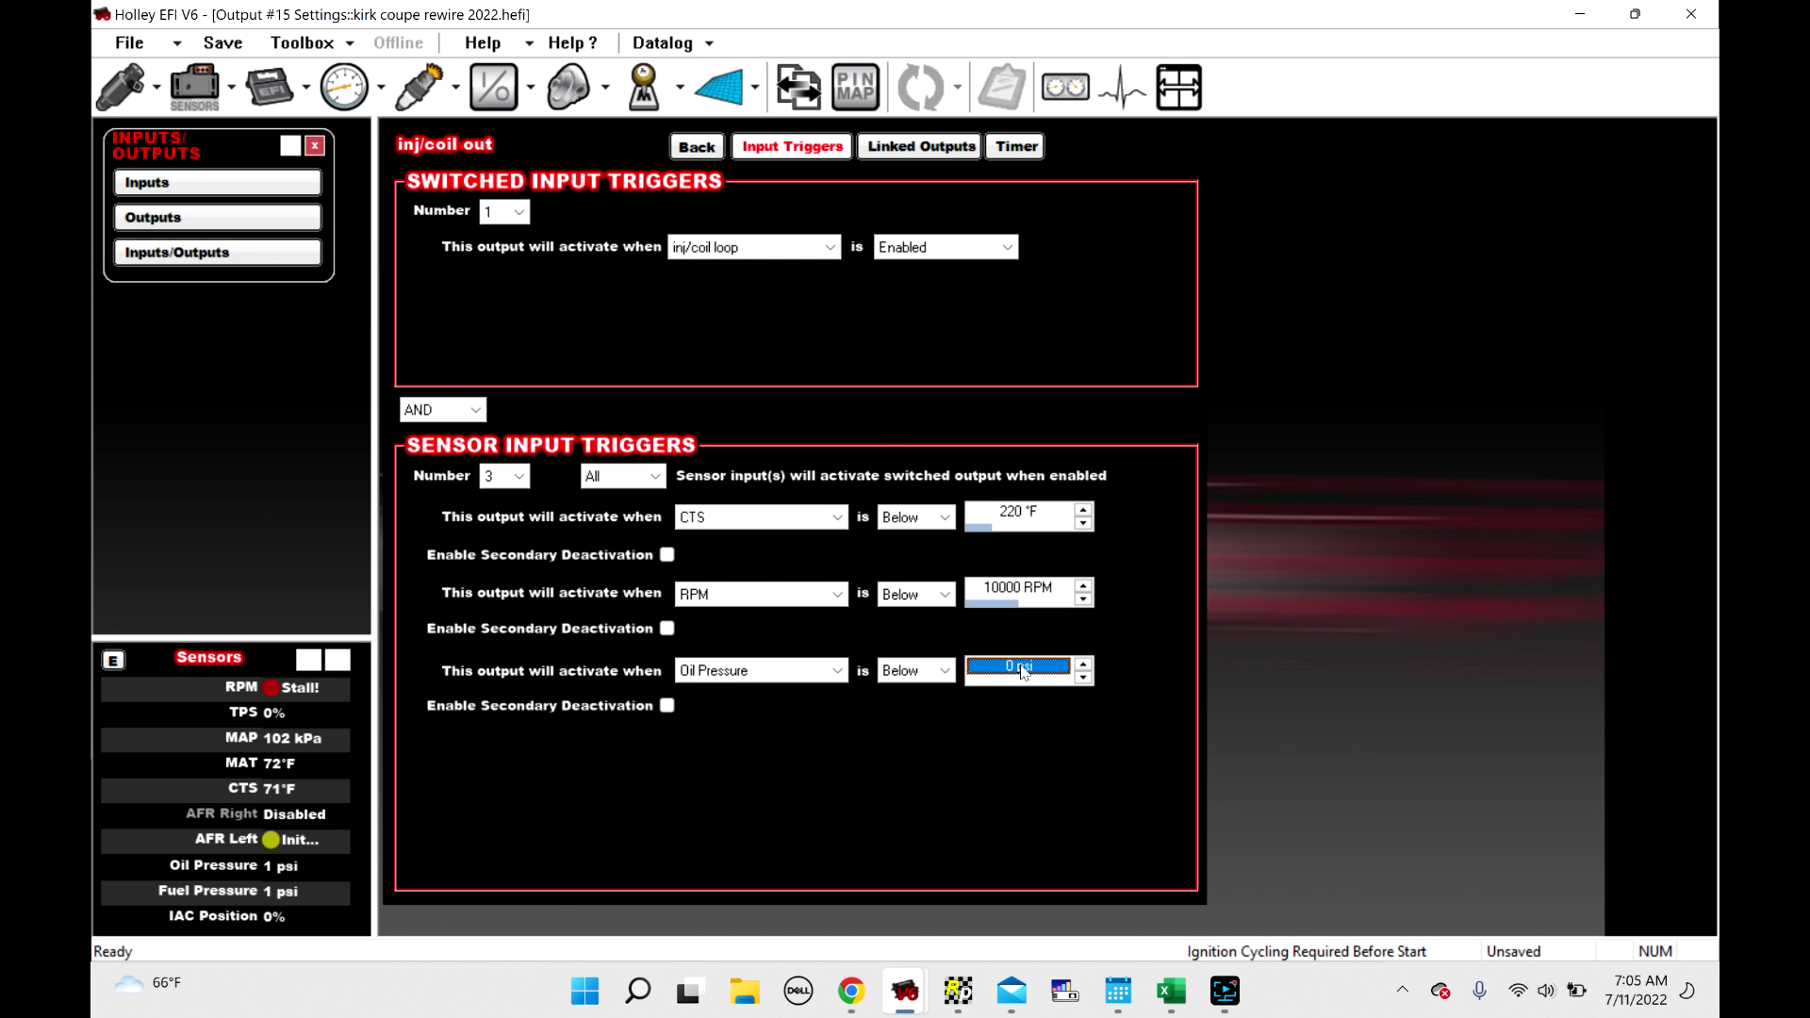
{"action": "type", "text": "15"}
{"action": "key", "text": "Return"}
{"action": "left_click", "coordinate": [901, 677]}
{"action": "left_click", "coordinate": [907, 694]}
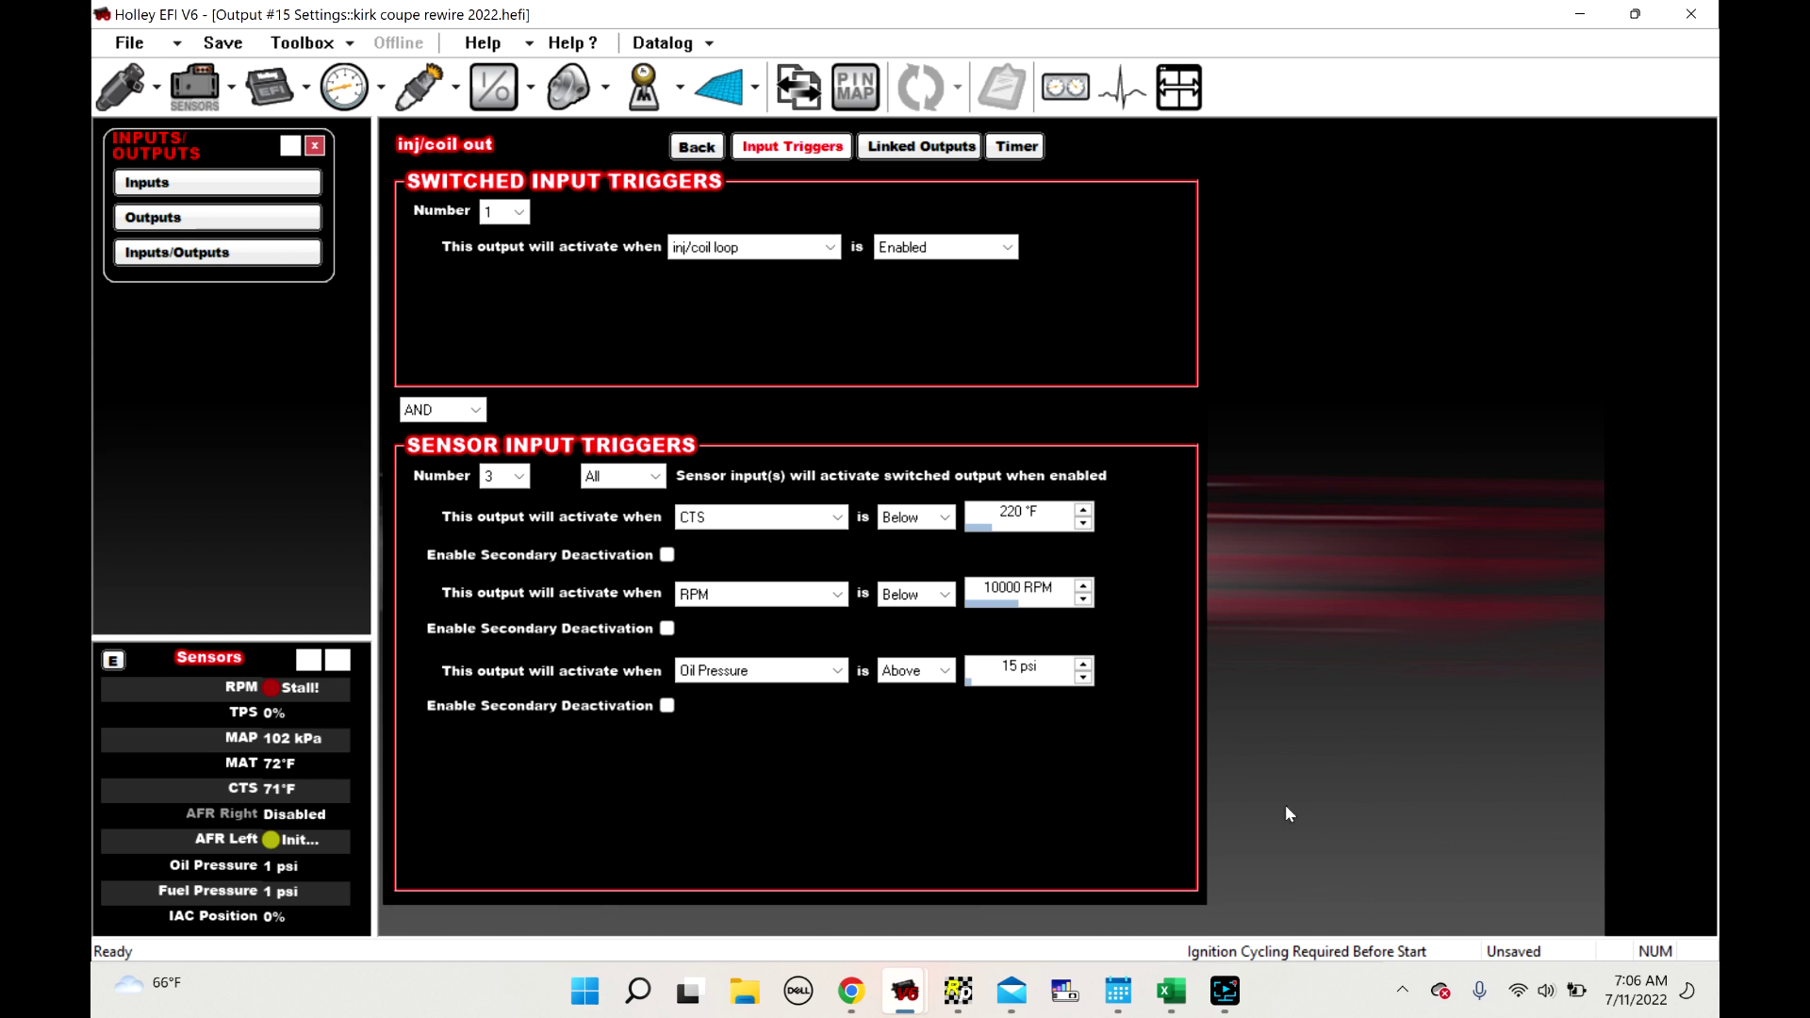
{"action": "left_click", "coordinate": [1225, 990]}
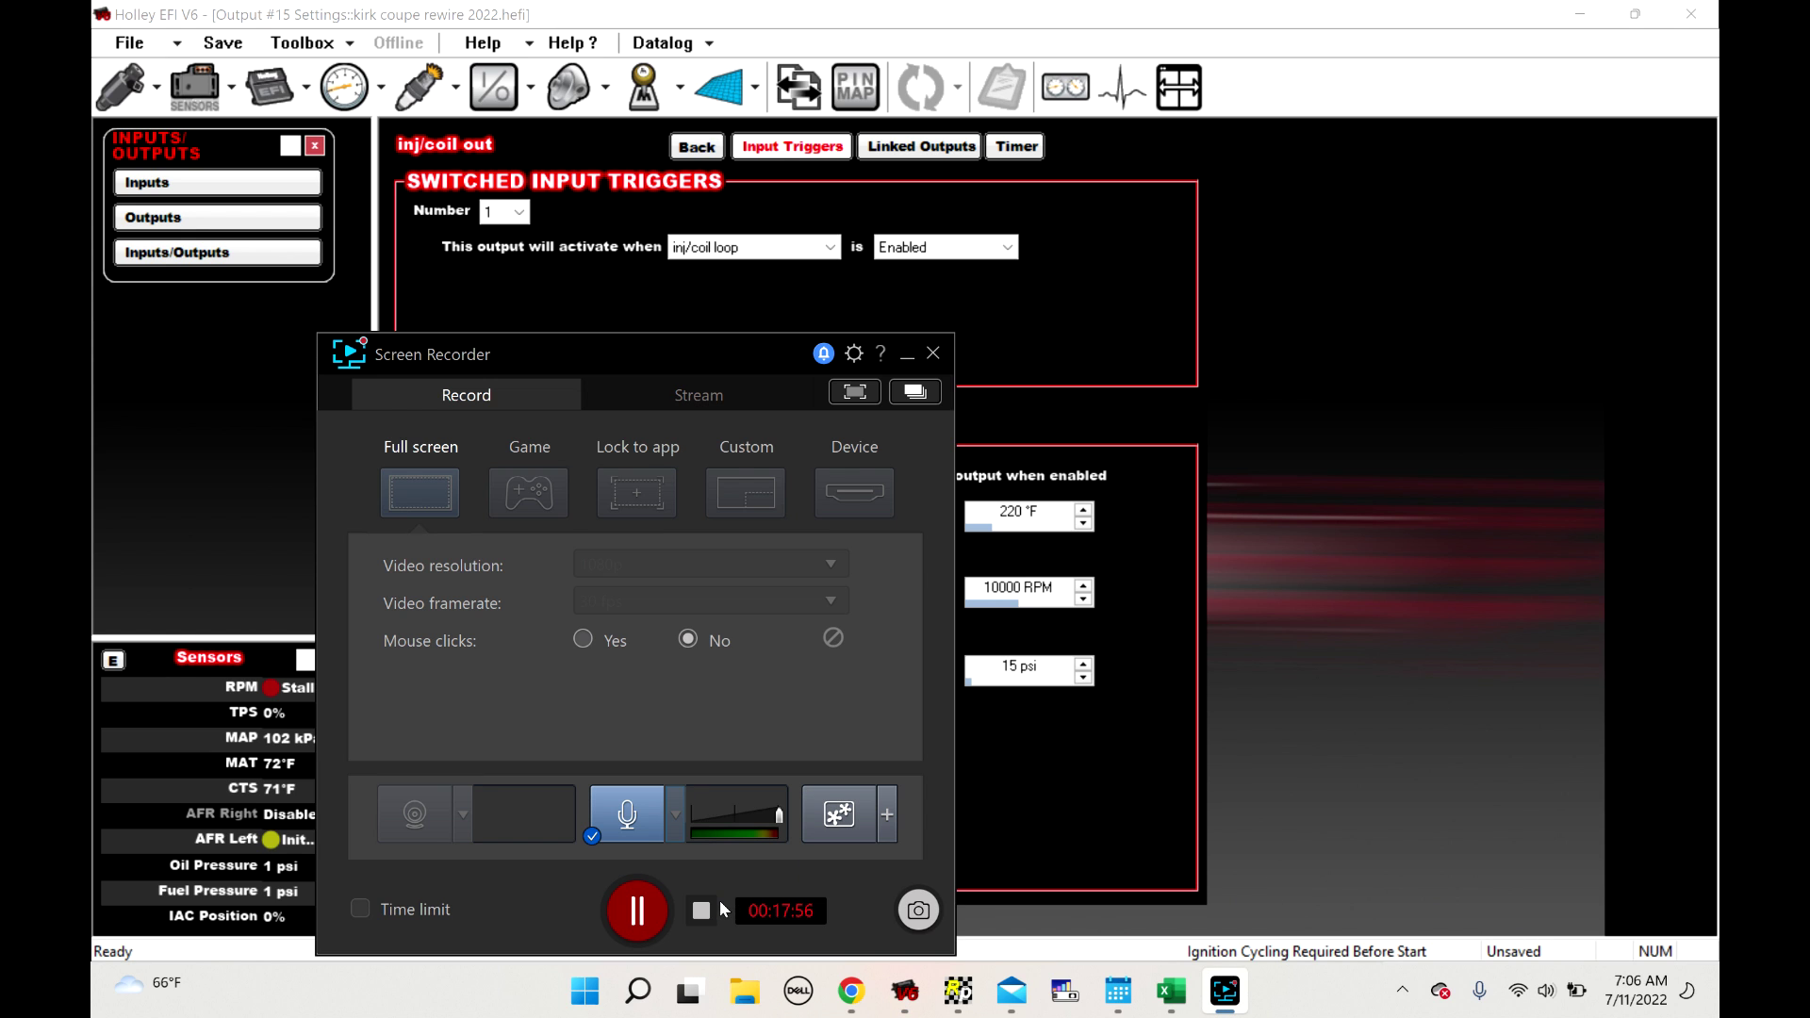